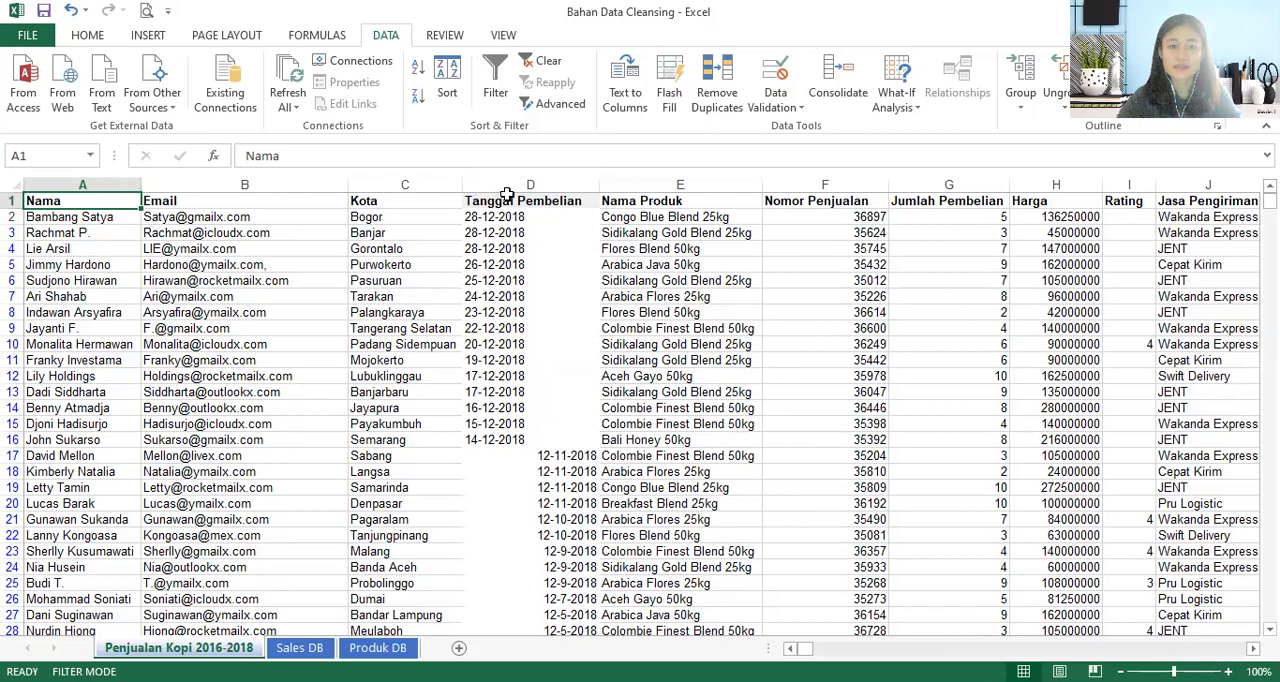
click(519, 181)
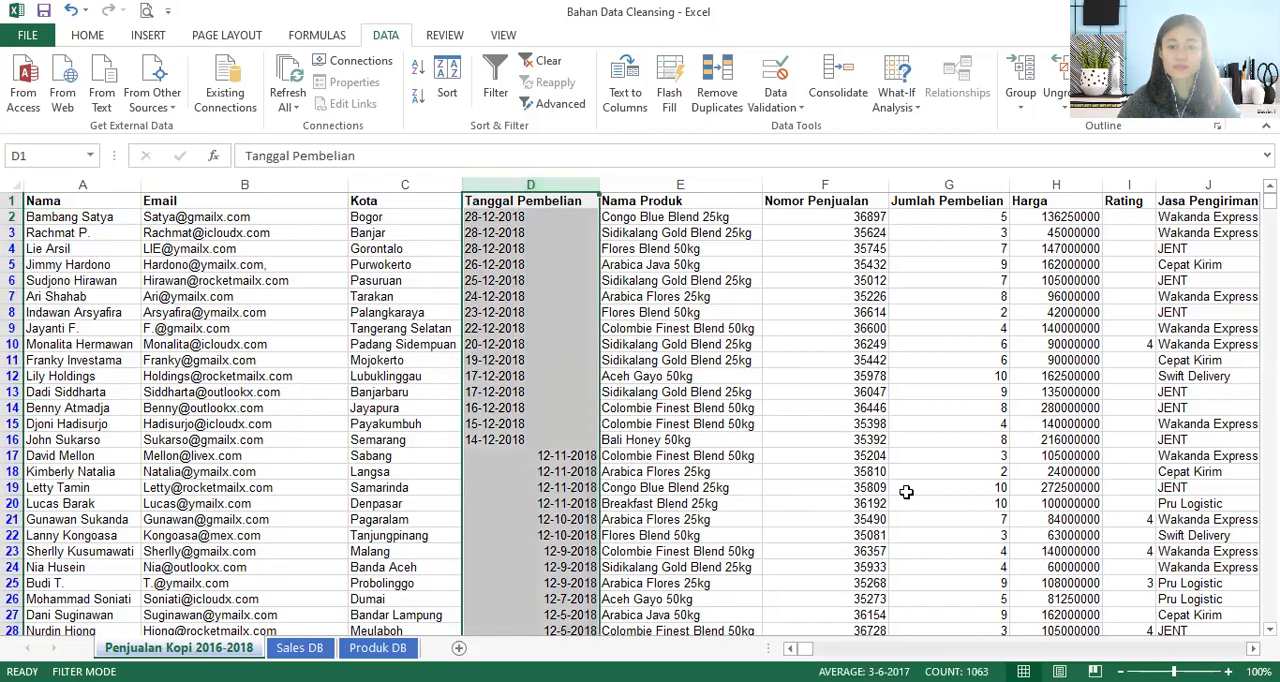
key(Right)
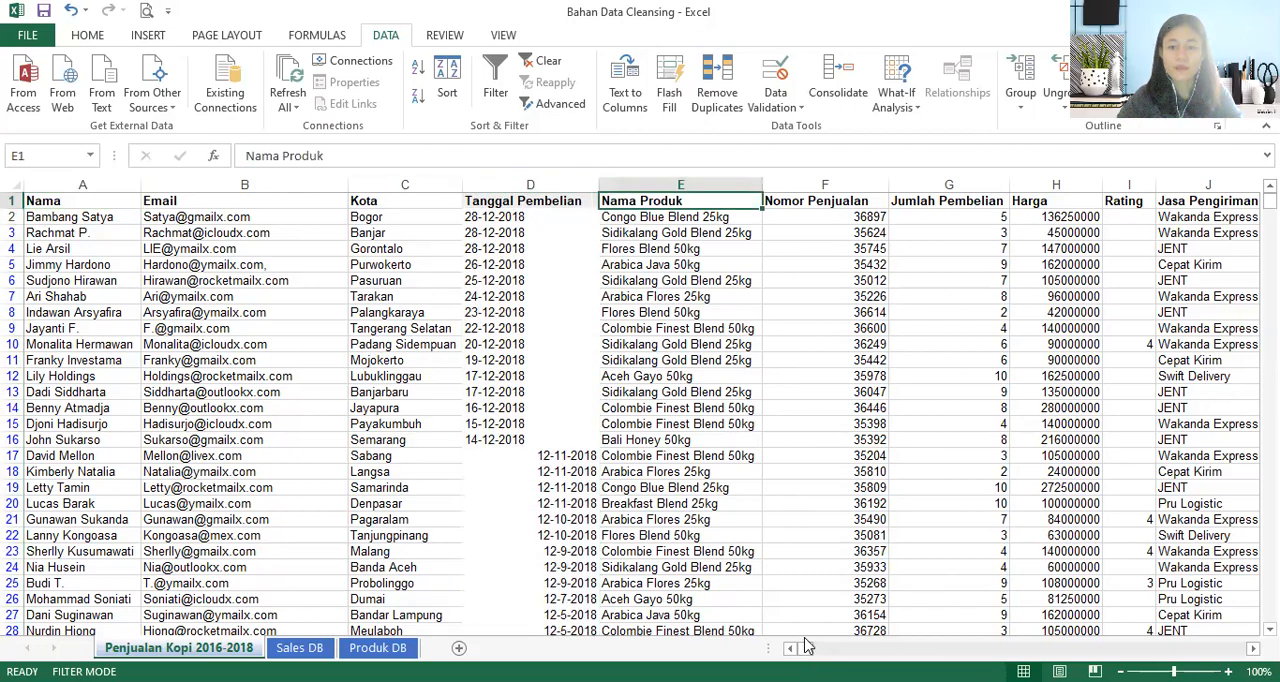
key(ctrl+Right)
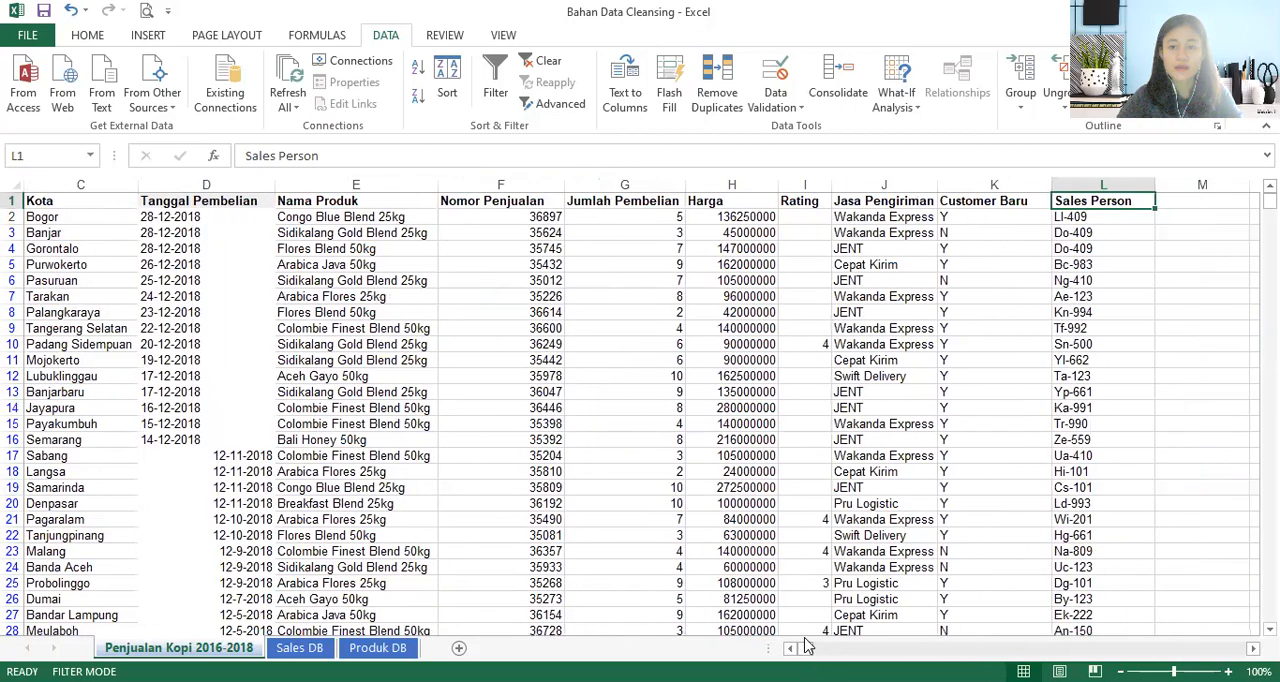
click(1100, 184)
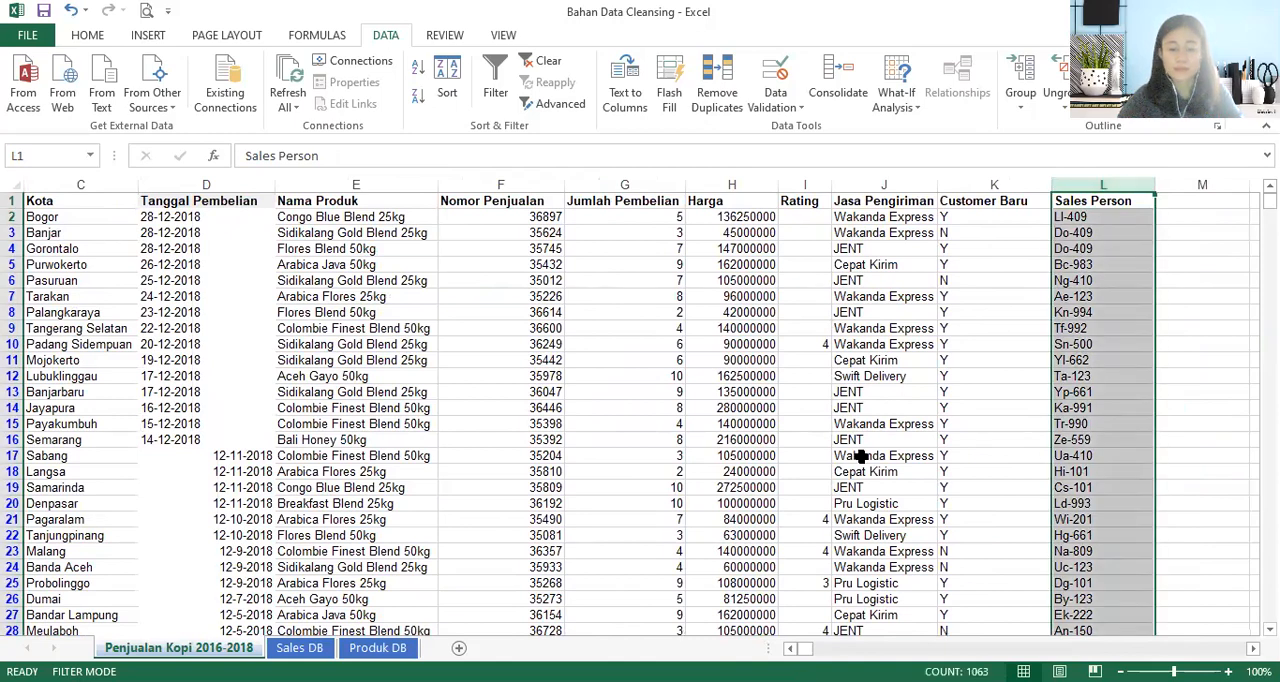
key(ctrl+Home)
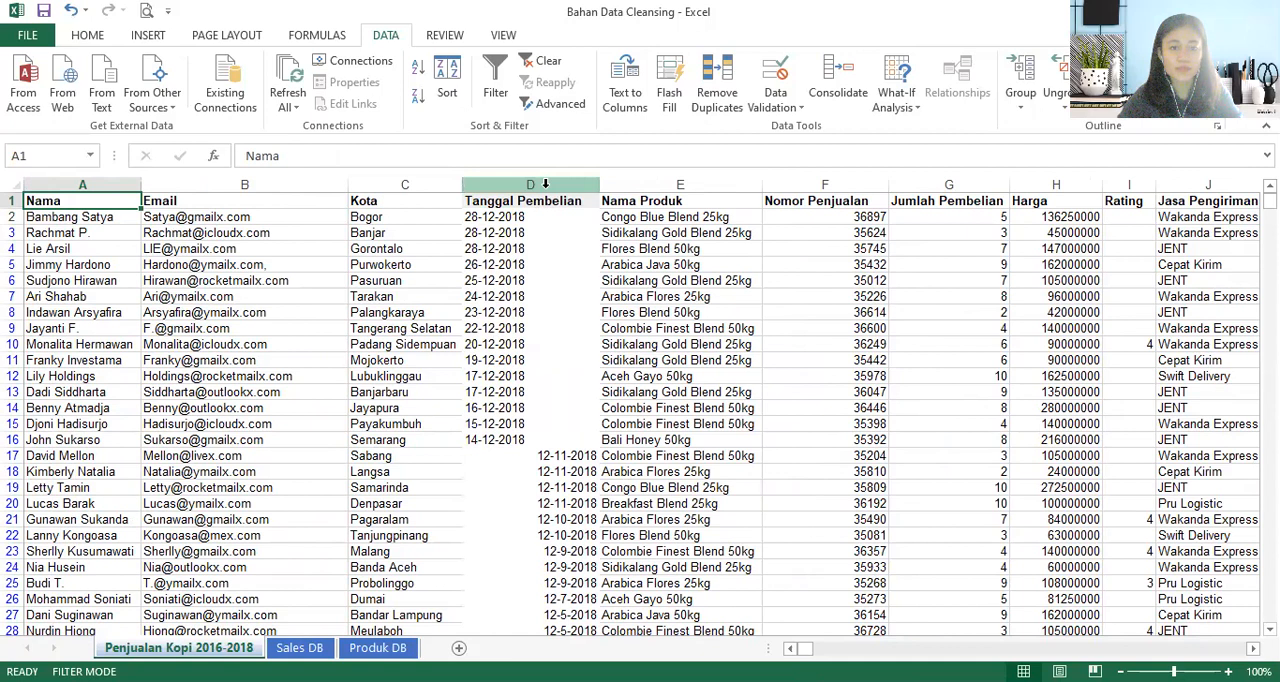
- Insert three blank columns between the Tanggal Pembelian and Nama Produk columns
click(545, 184)
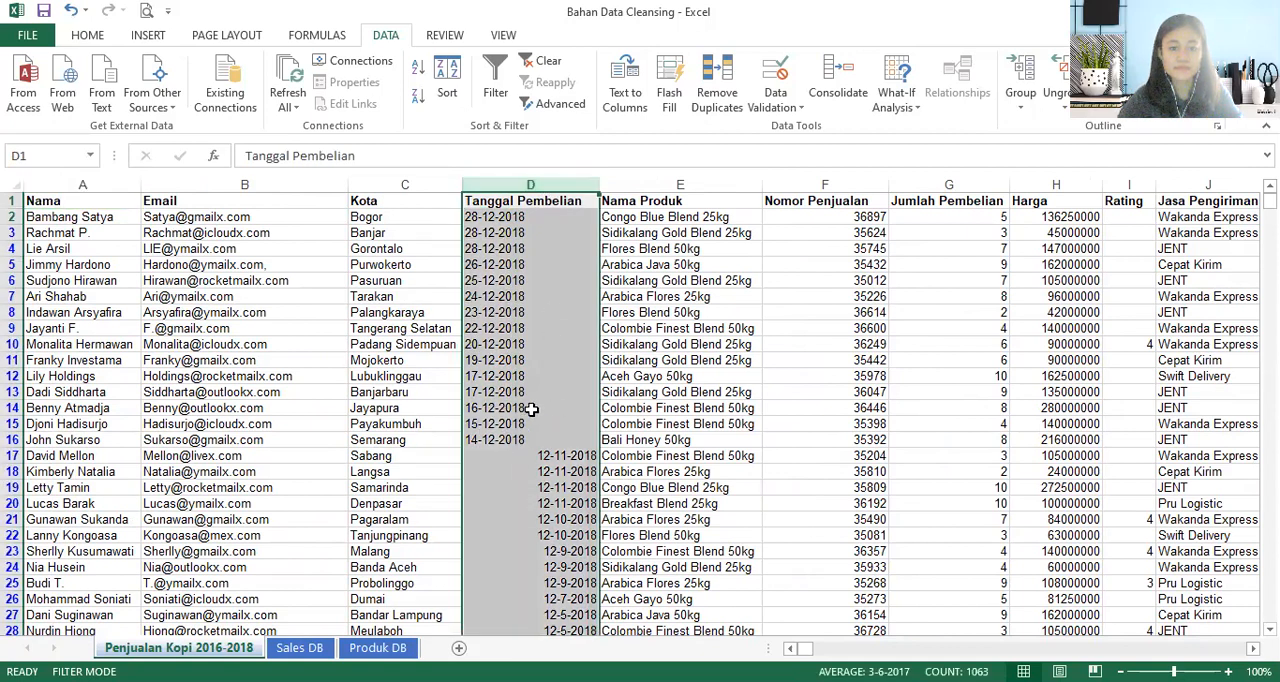
drag(597, 206, 634, 186)
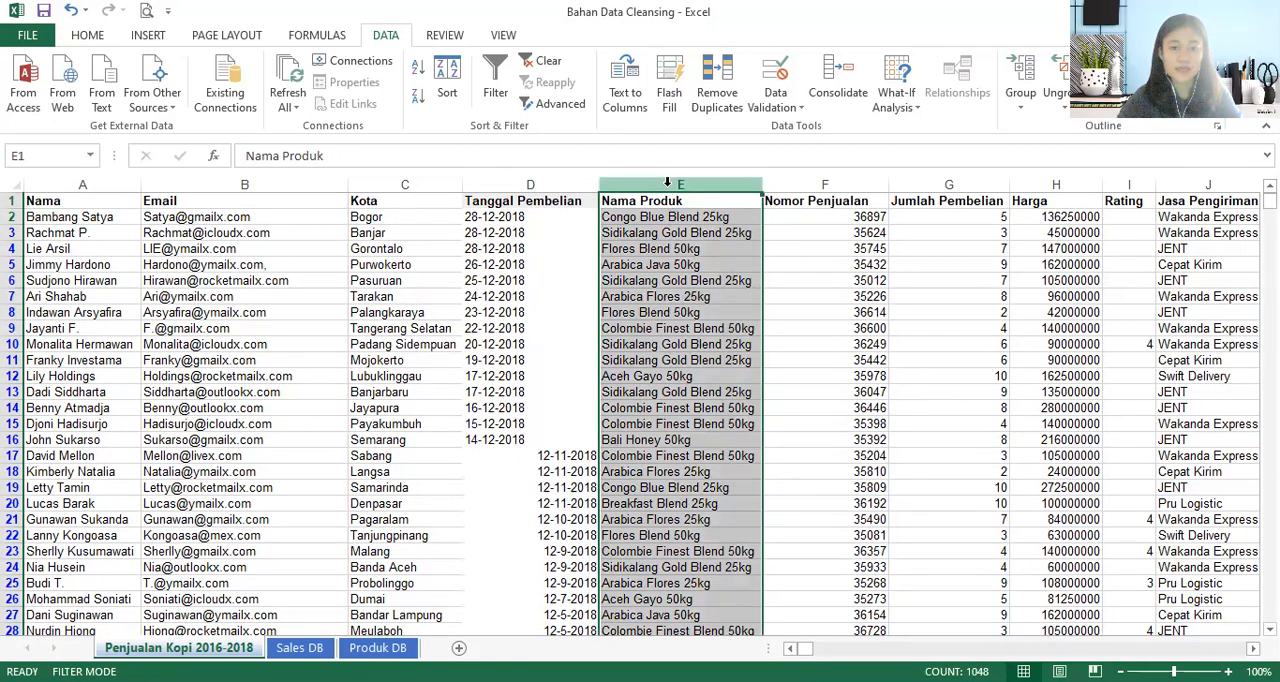
key(shift+Right)
key(shift+Right)
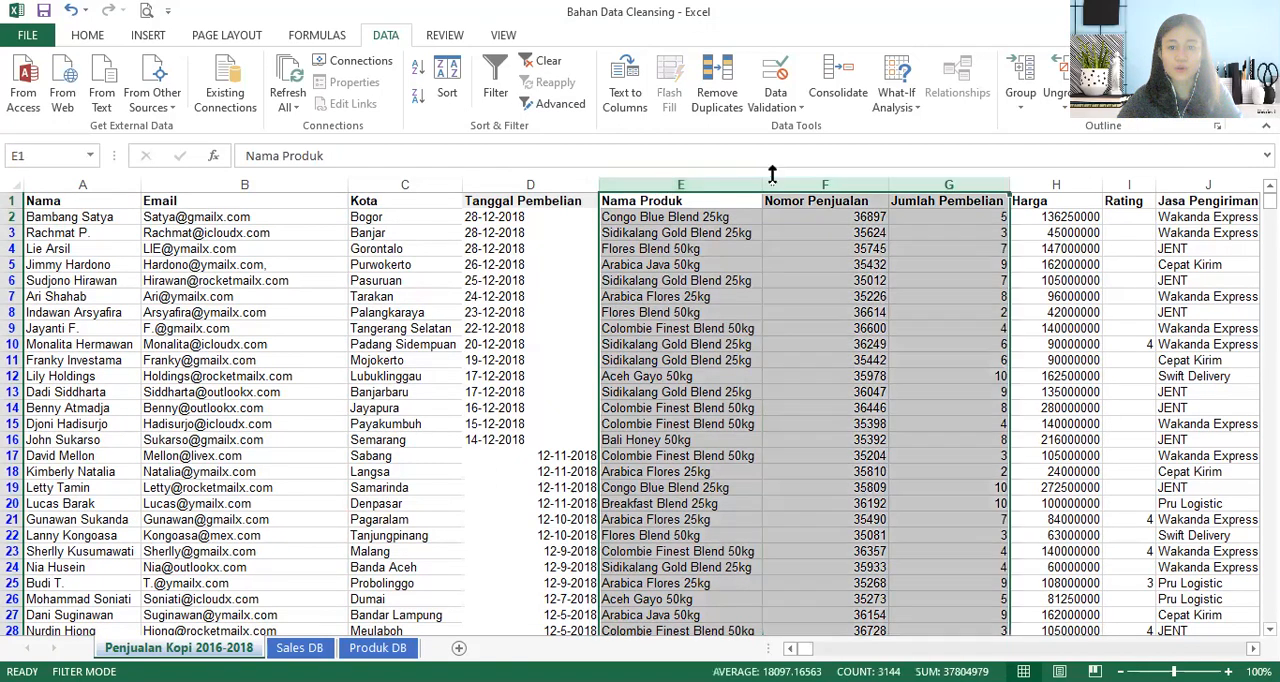
right_click(763, 187)
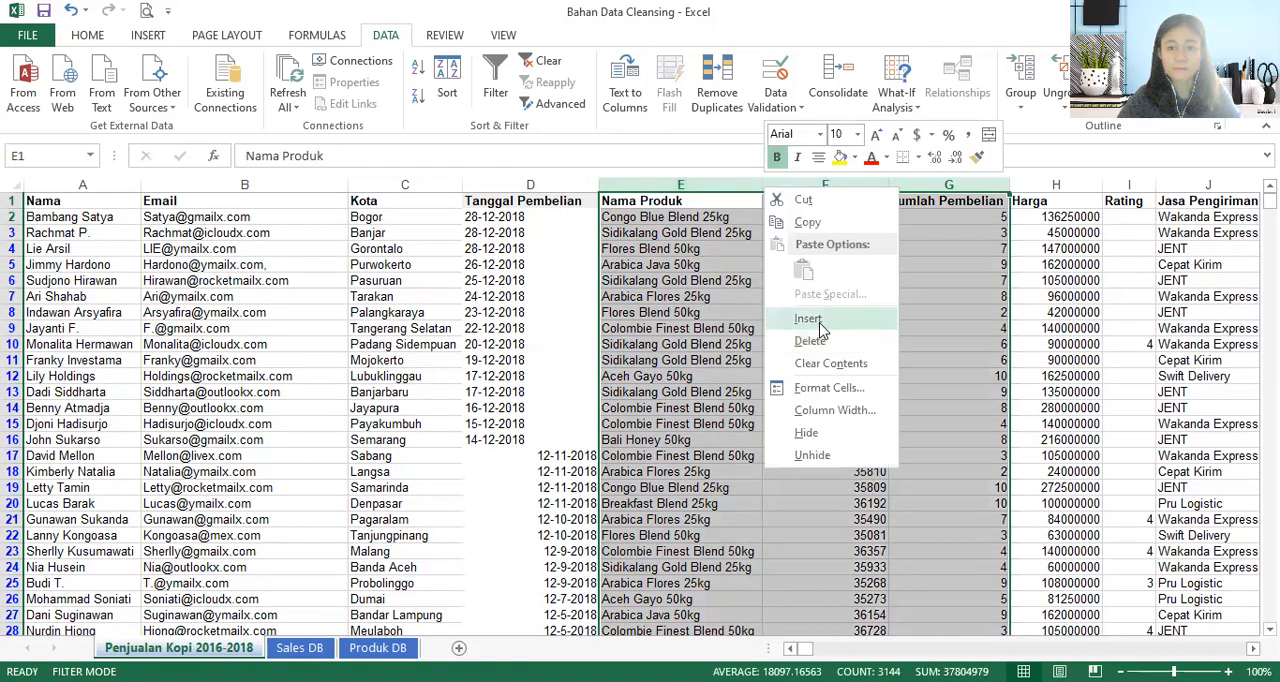
click(818, 322)
- Enter the formula =TEXT(D2,"dd-mm-yyyy") in cell E2 to convert the first purchase date to text
click(642, 215)
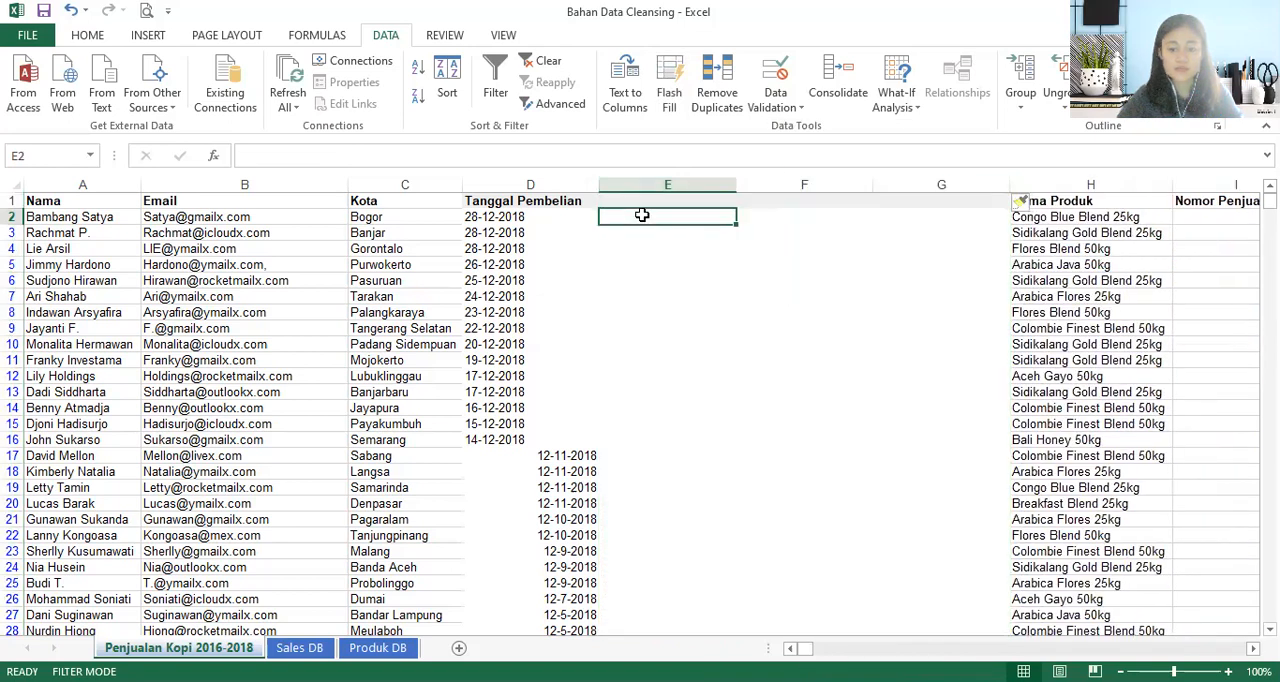
text(=text)
double_click(657, 240)
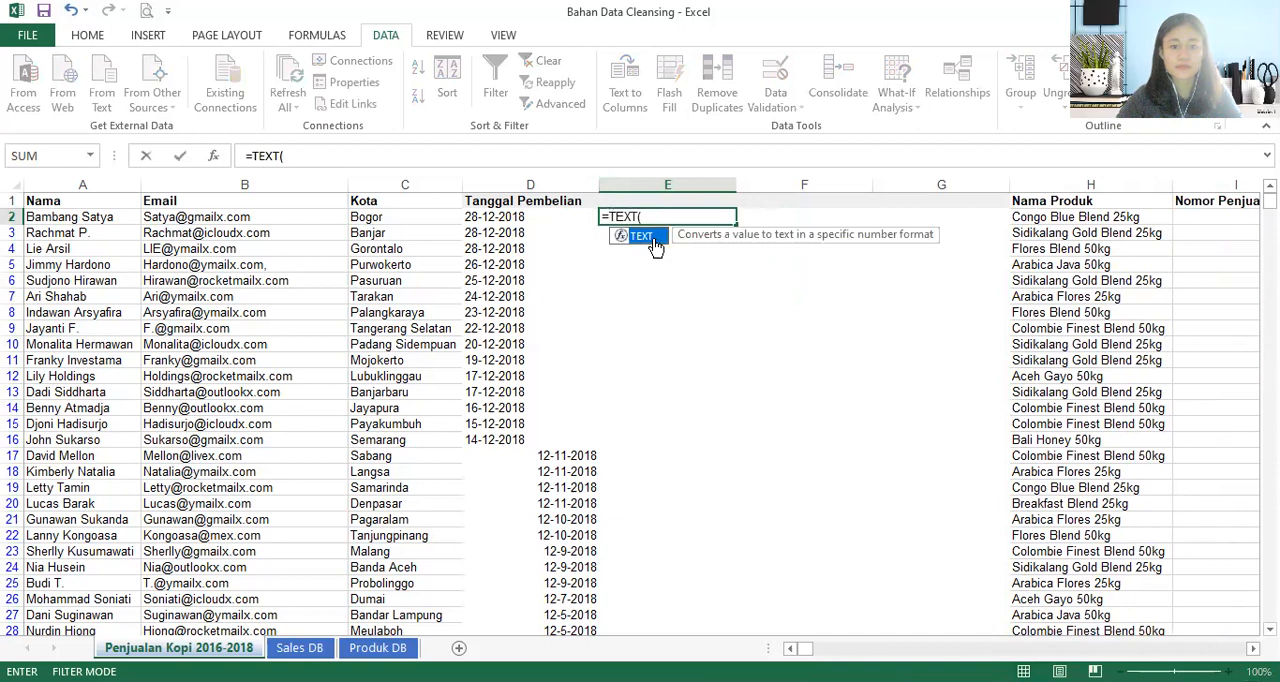
click(523, 220)
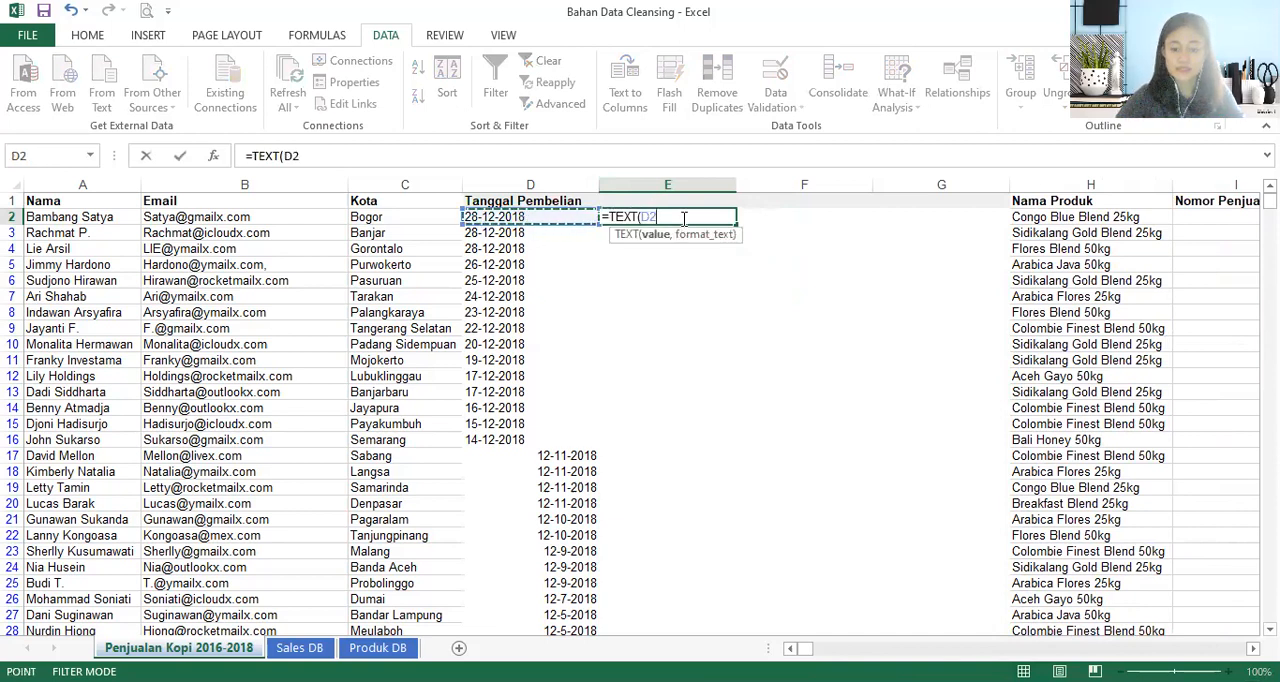
text(,)
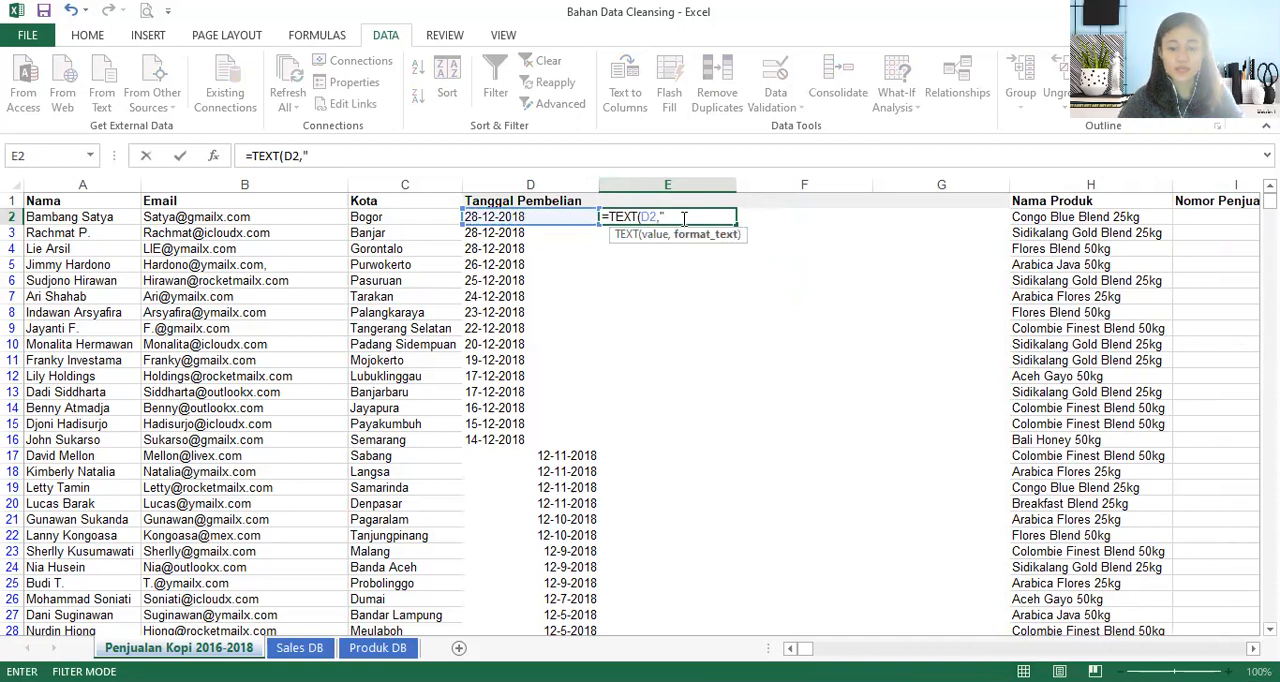
text("dd)
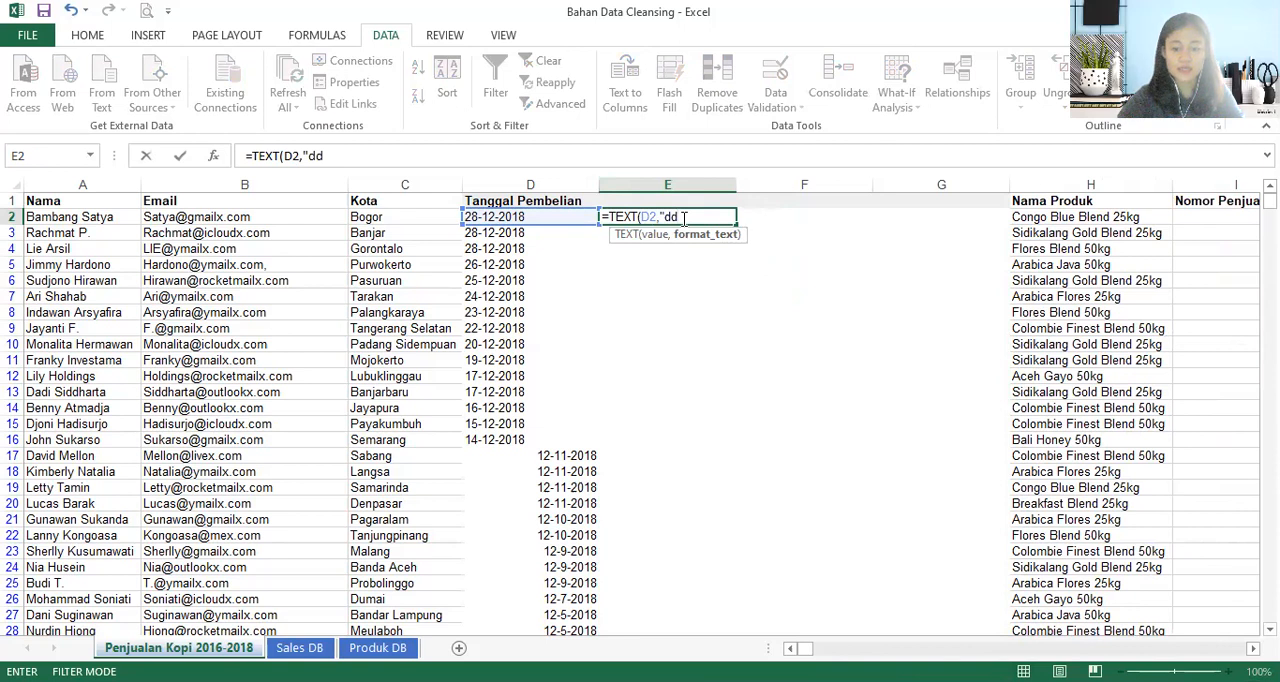
text(-mm-yyyy)
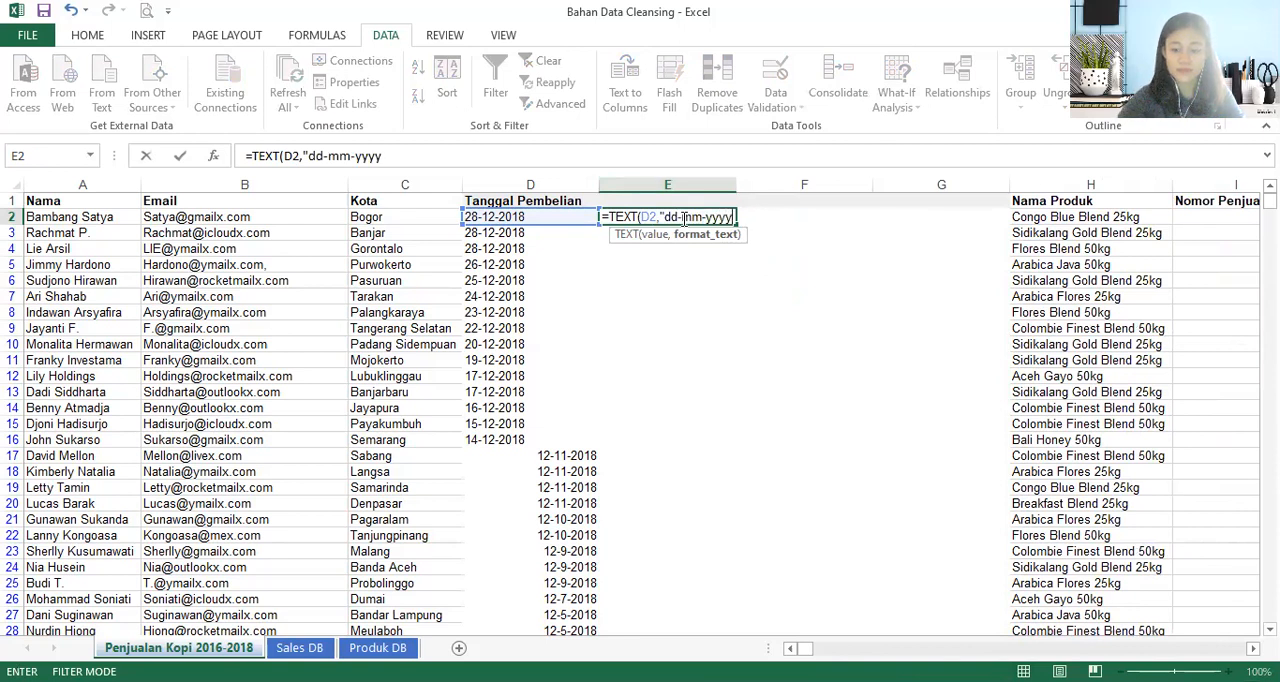
text("))
key(Return)
key(Up)
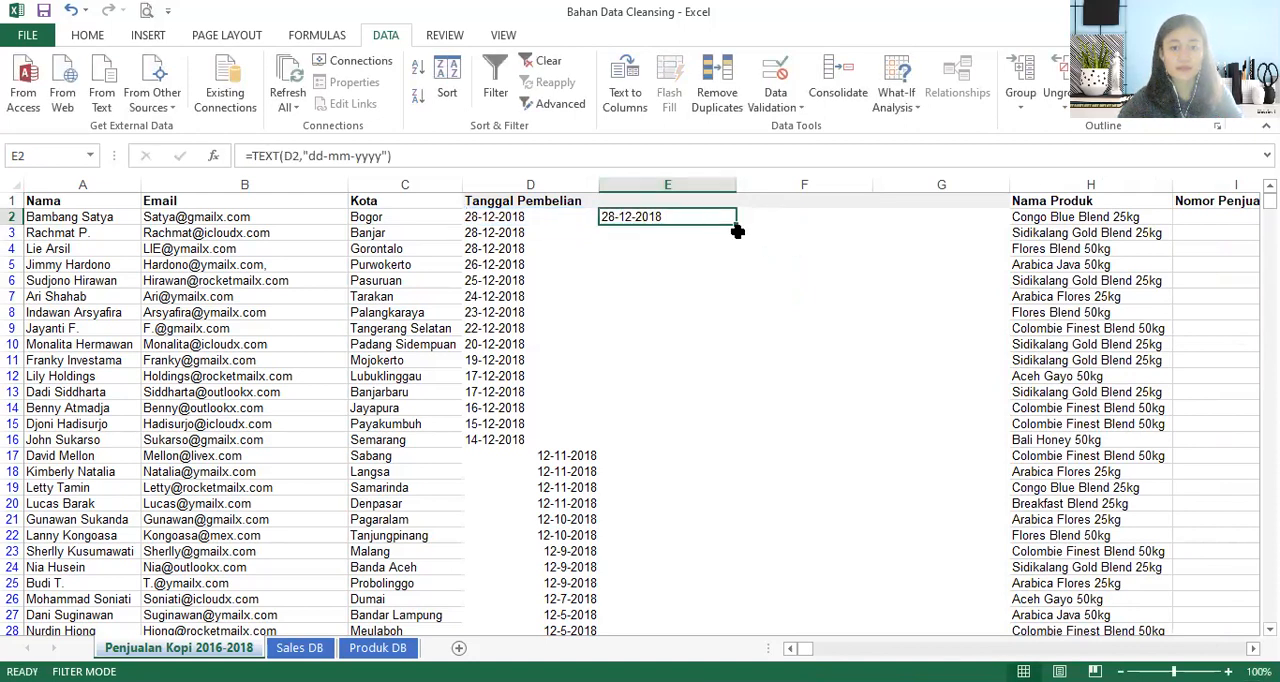
- Fill the E2 formula down column E and compare the results around rows 16 and 17 with the original dates
double_click(737, 224)
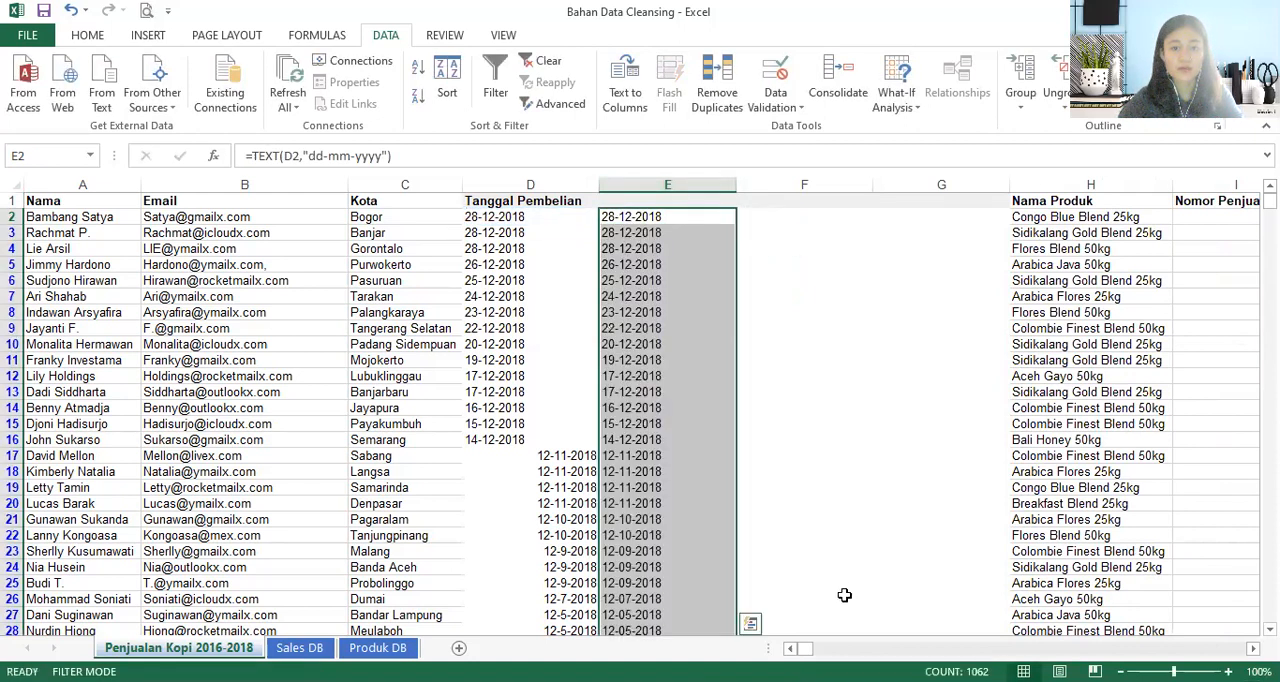
click(588, 404)
drag(509, 458, 622, 460)
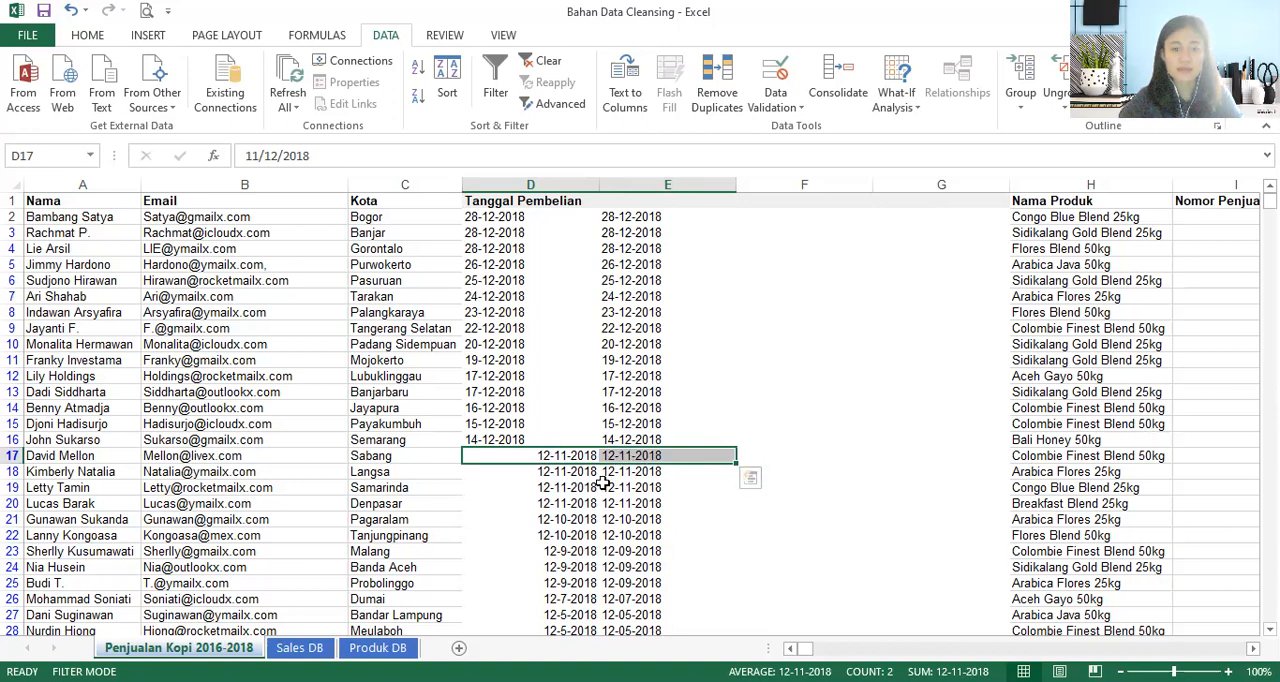
click(612, 441)
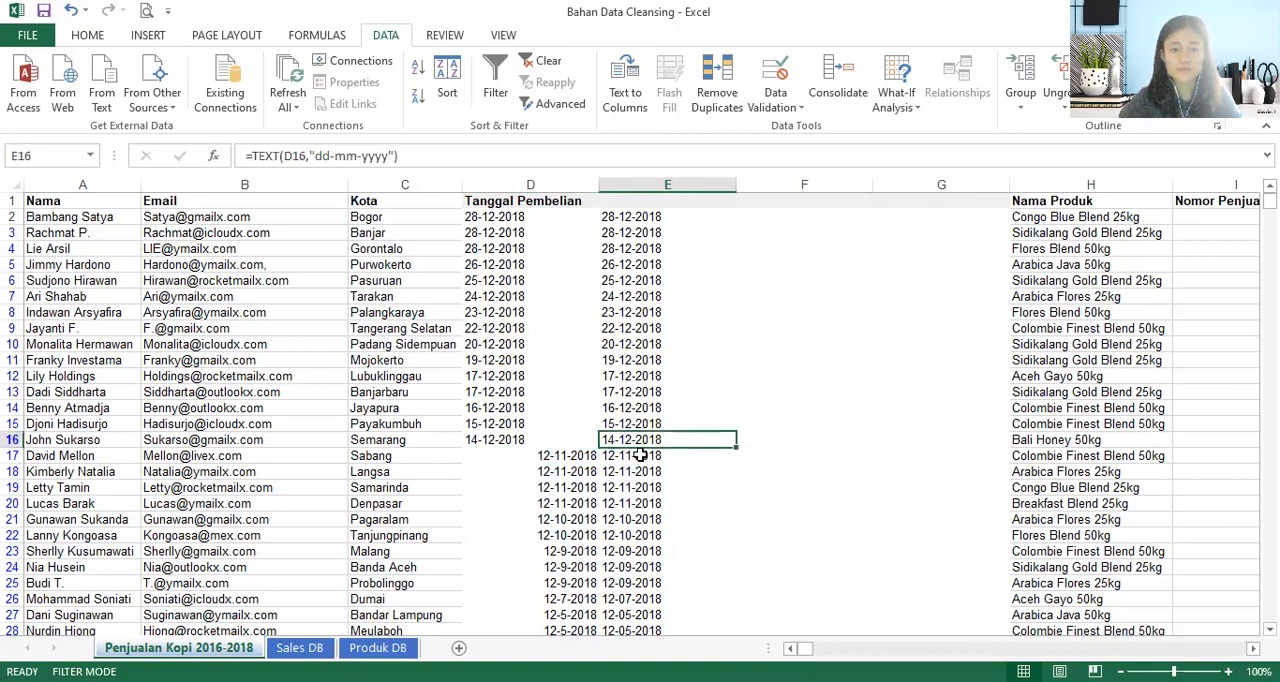
click(624, 455)
drag(608, 441, 665, 212)
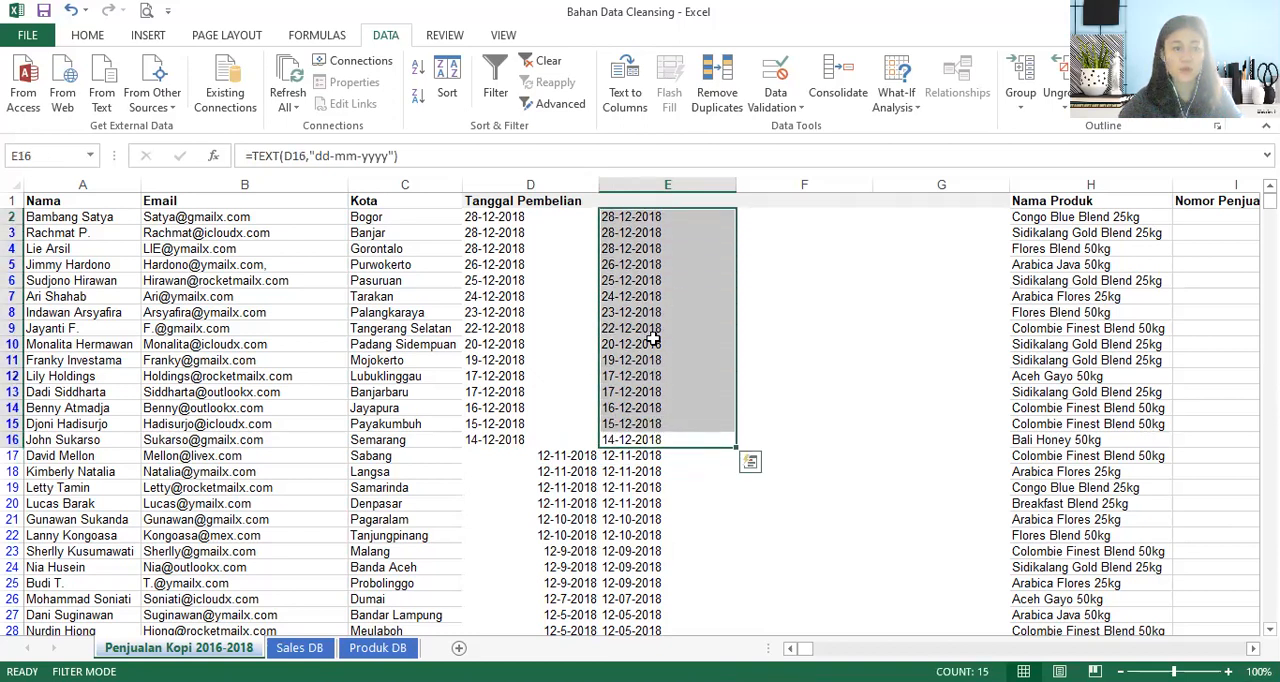
- Change the date format in the E2 formula so it reads =TEXT(D2,"mm-dd-yyyy")
click(652, 212)
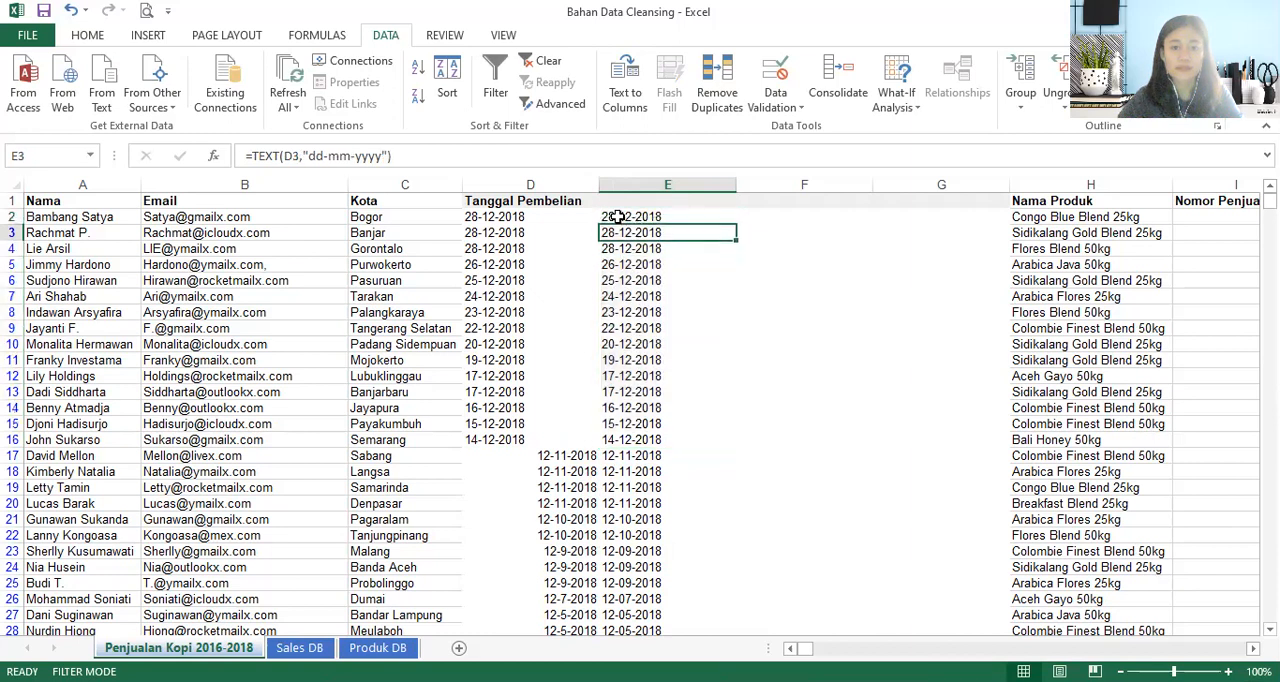
click(410, 156)
key(Left)
key(Left)
key(Left)
key(Left)
key(Left)
key(Left)
key(BackSpace)
key(BackSpace)
key(BackSpace)
key(BackSpace)
key(BackSpace)
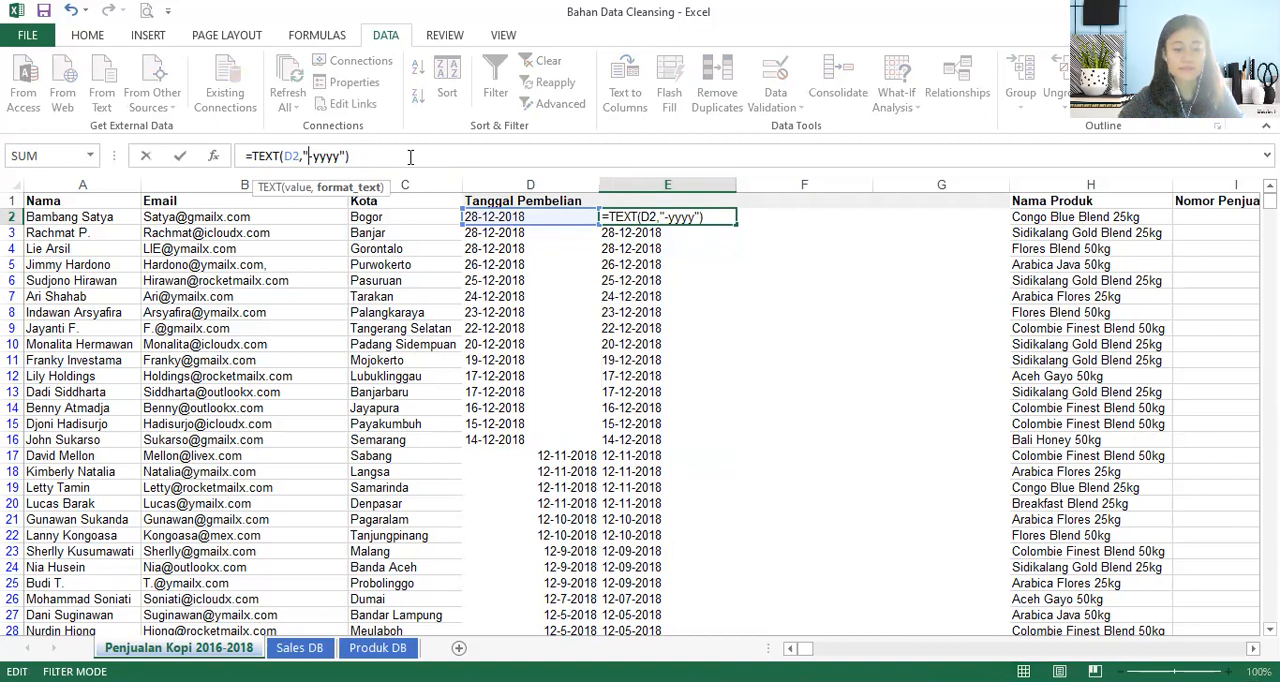
text(mm-)
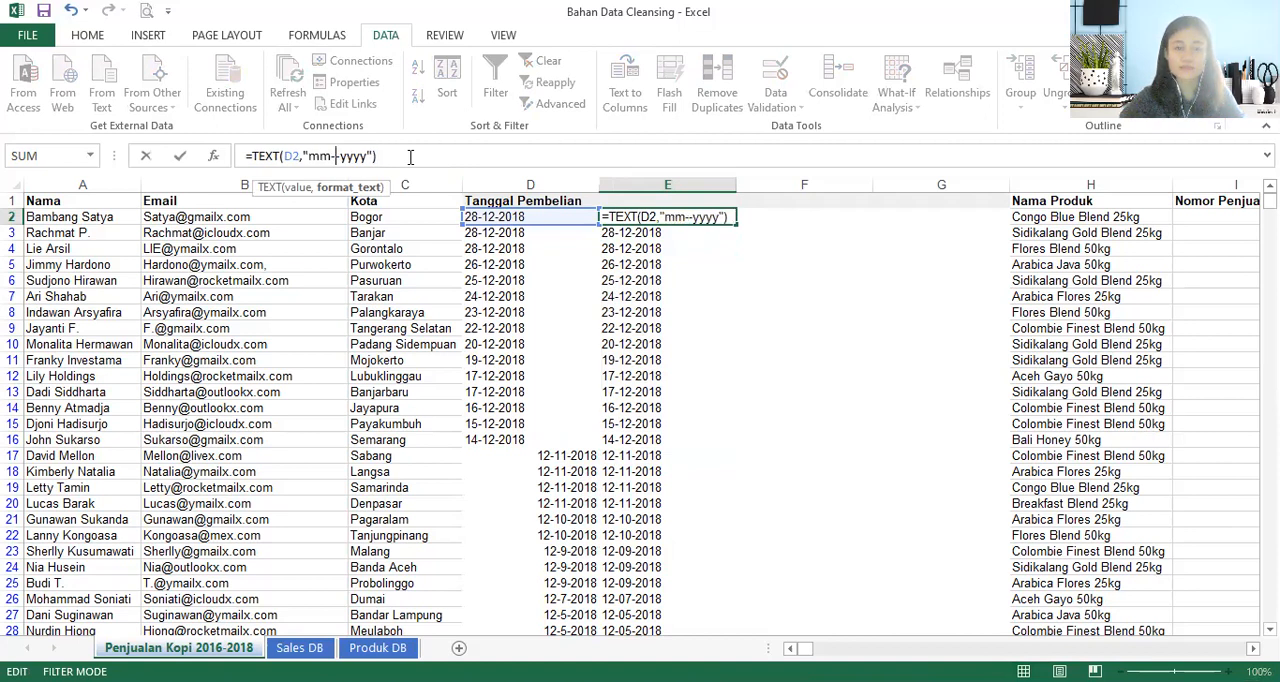
text(dd)
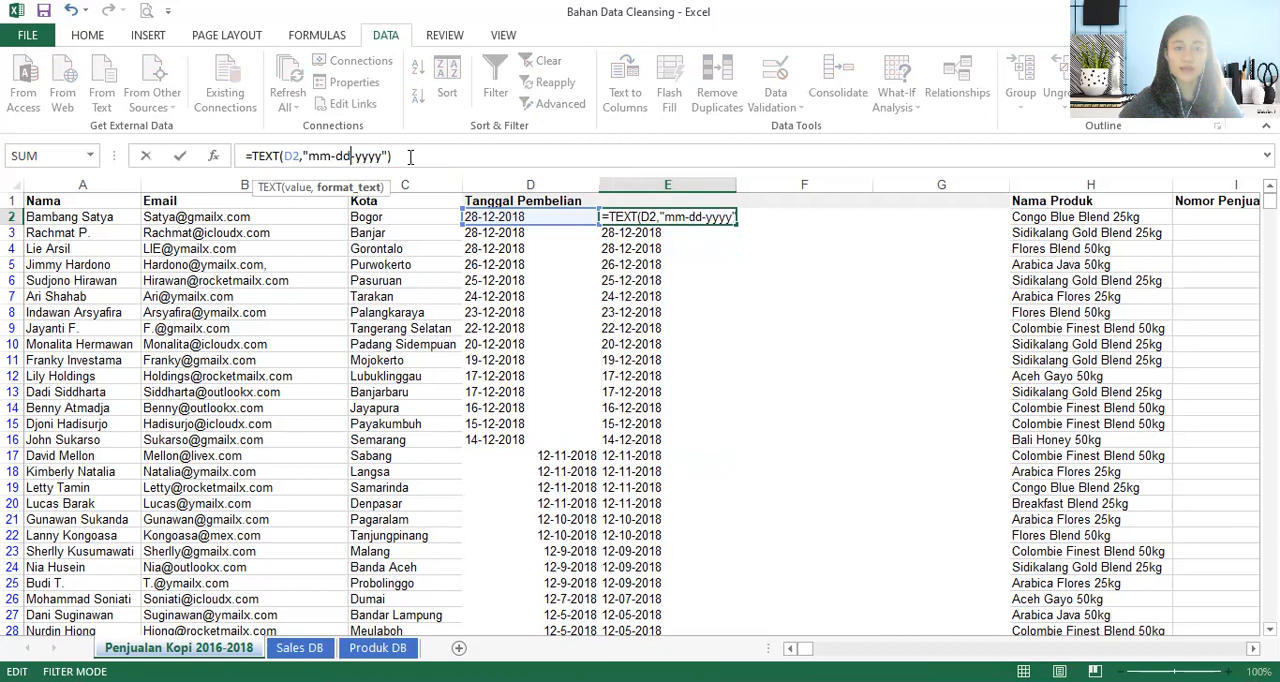
click(416, 162)
key(Return)
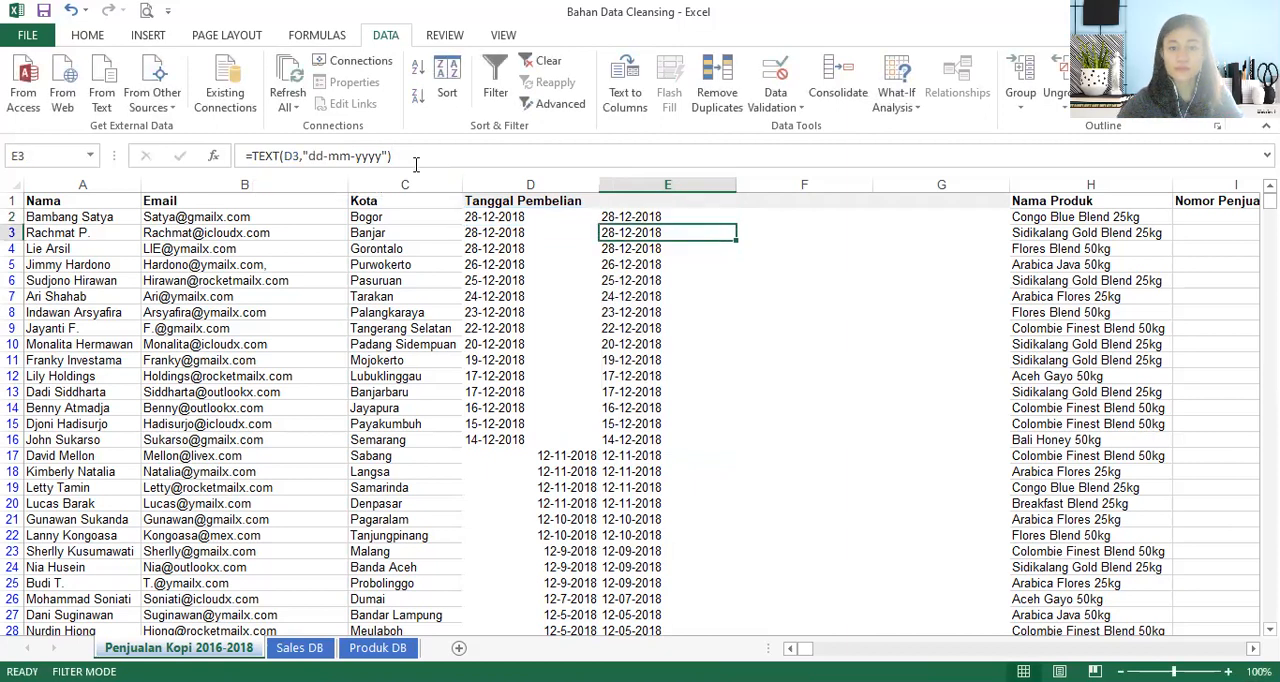
- Fill the edited E2 formula down column E and check the results in cells E17 and E4
click(632, 216)
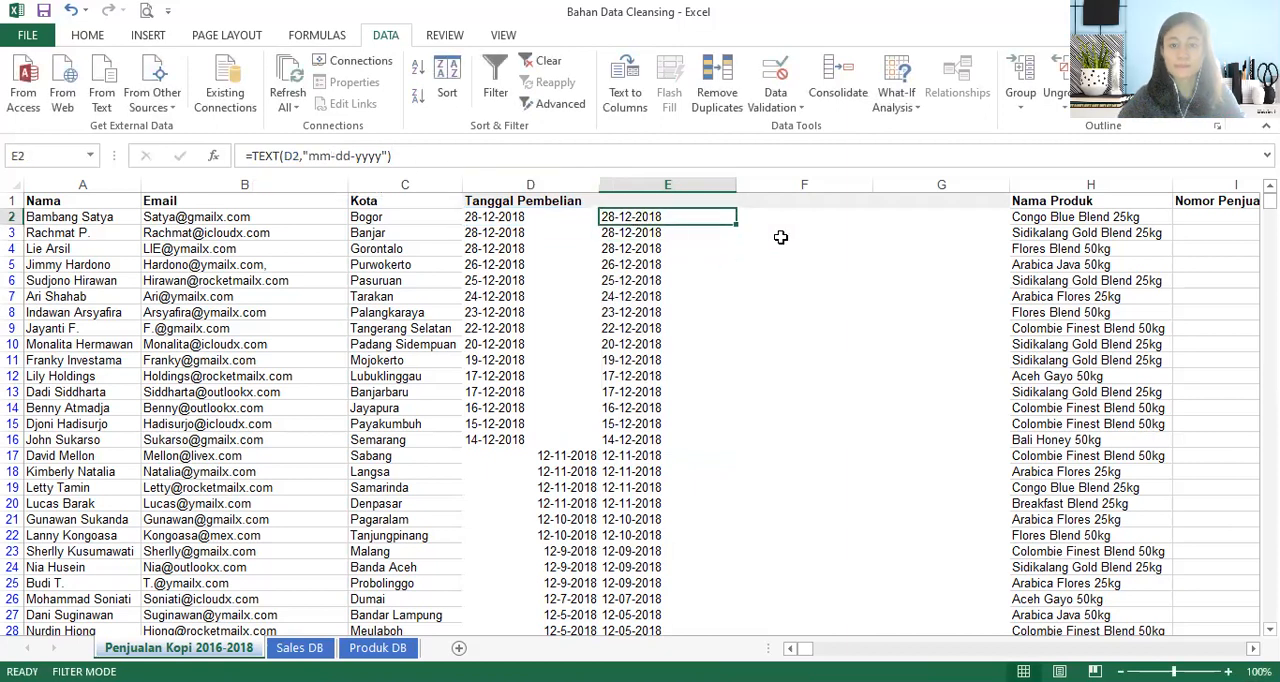
double_click(736, 218)
click(659, 222)
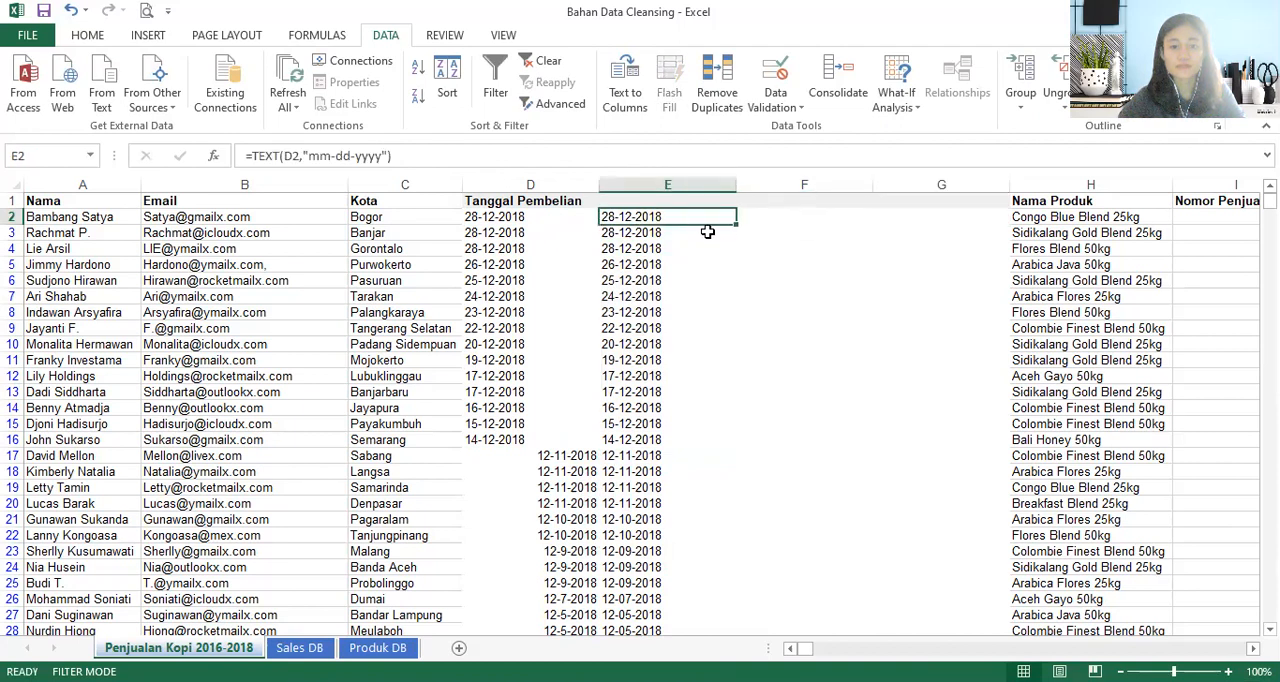
double_click(736, 227)
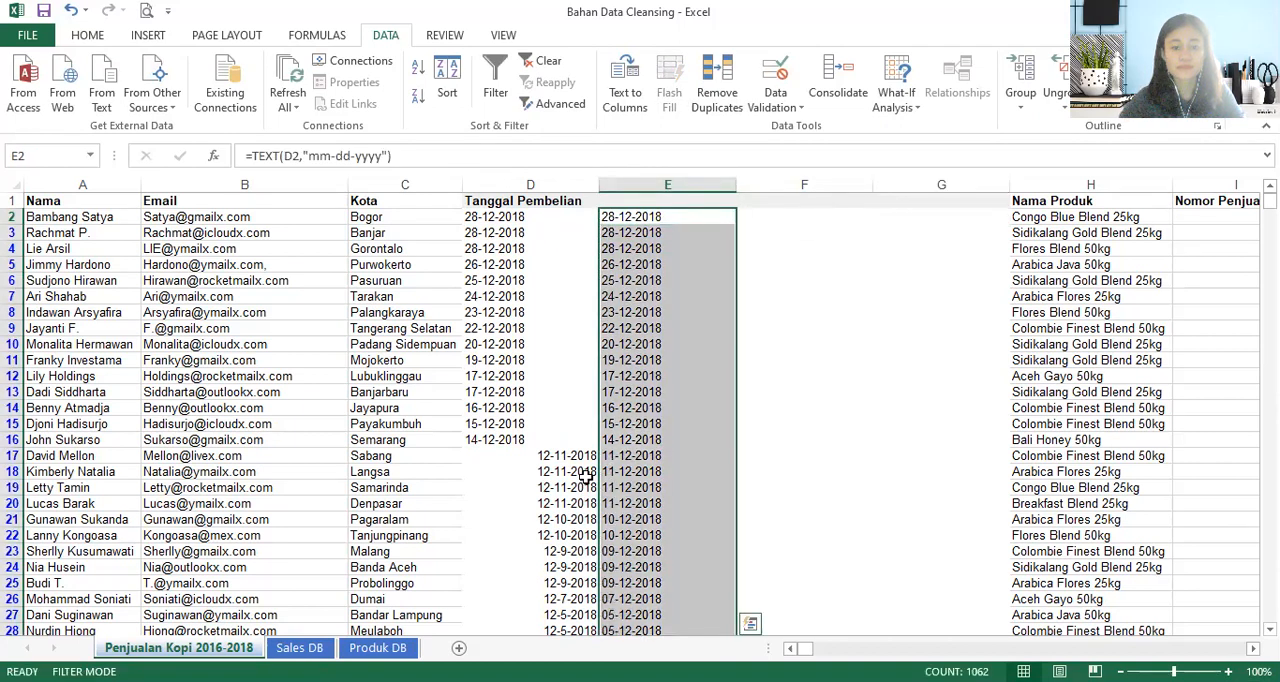
click(632, 458)
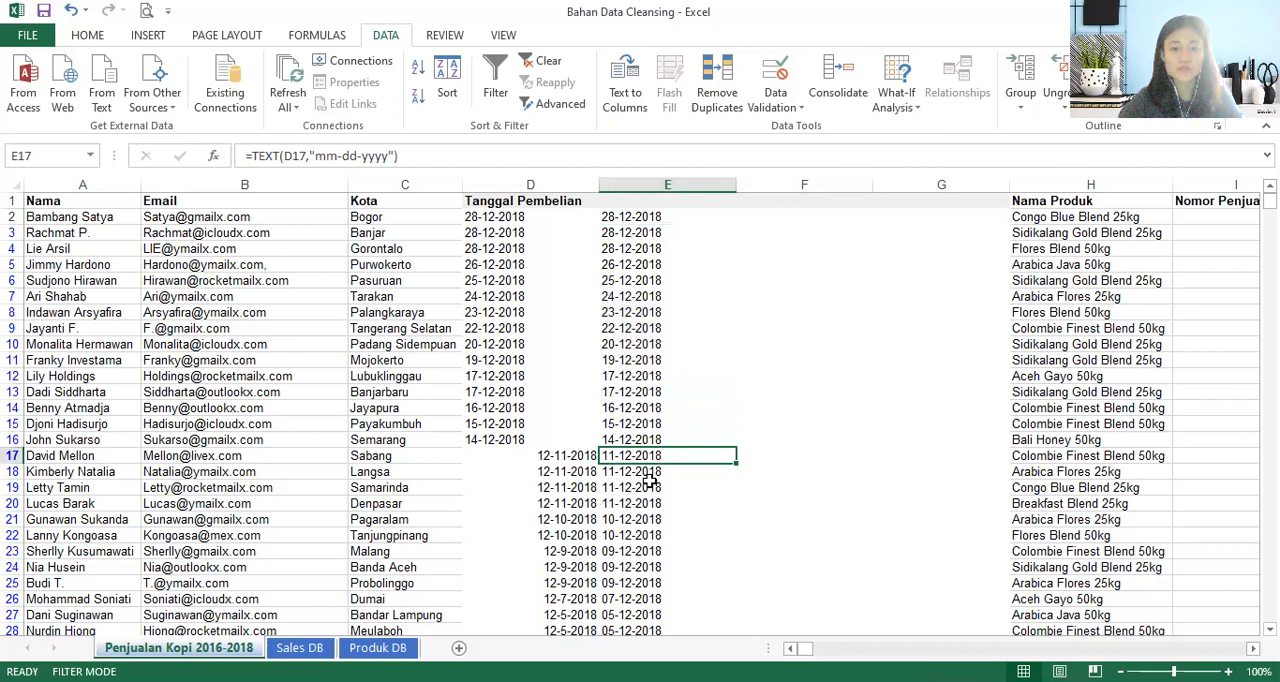
click(626, 252)
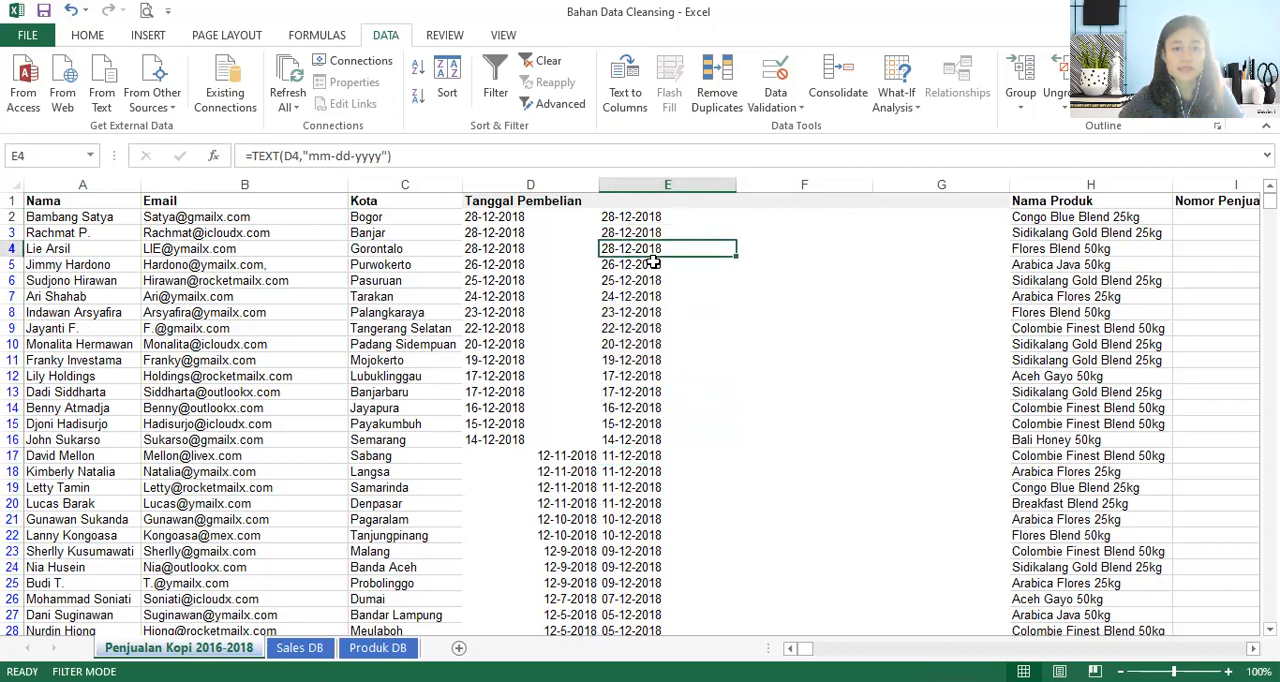
- Copy column E and paste it in place as values only, then check cell E2
click(668, 186)
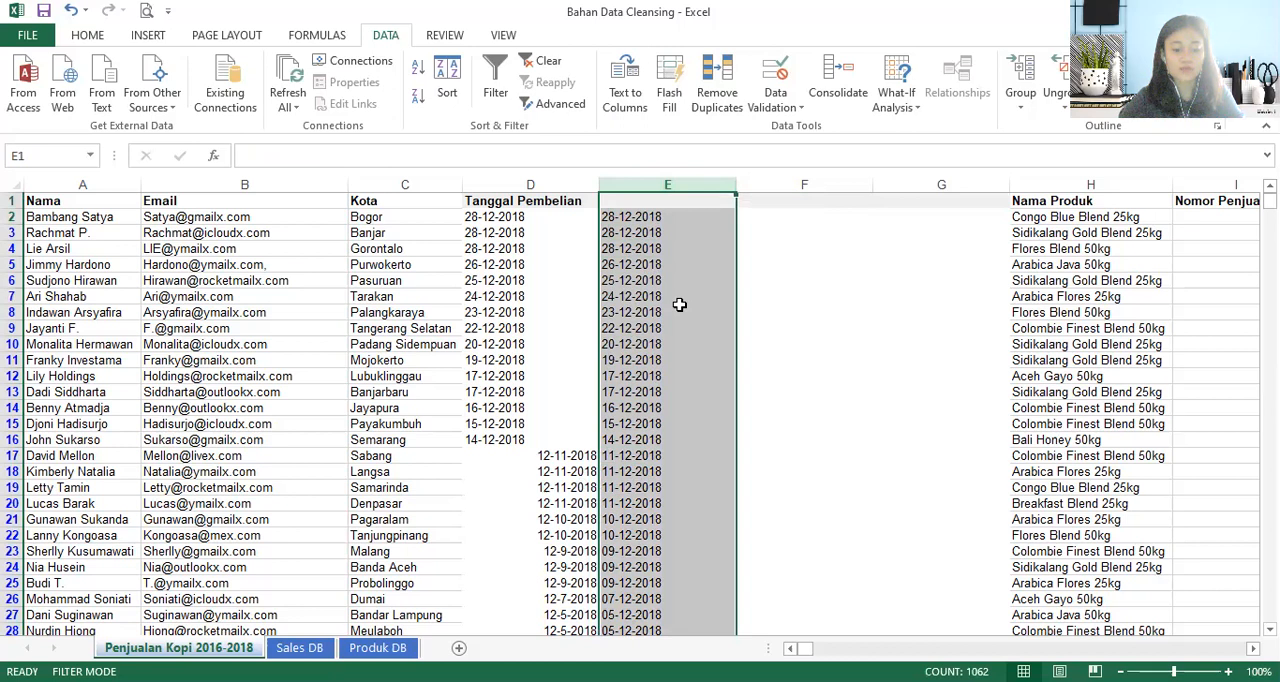
key(ctrl+c)
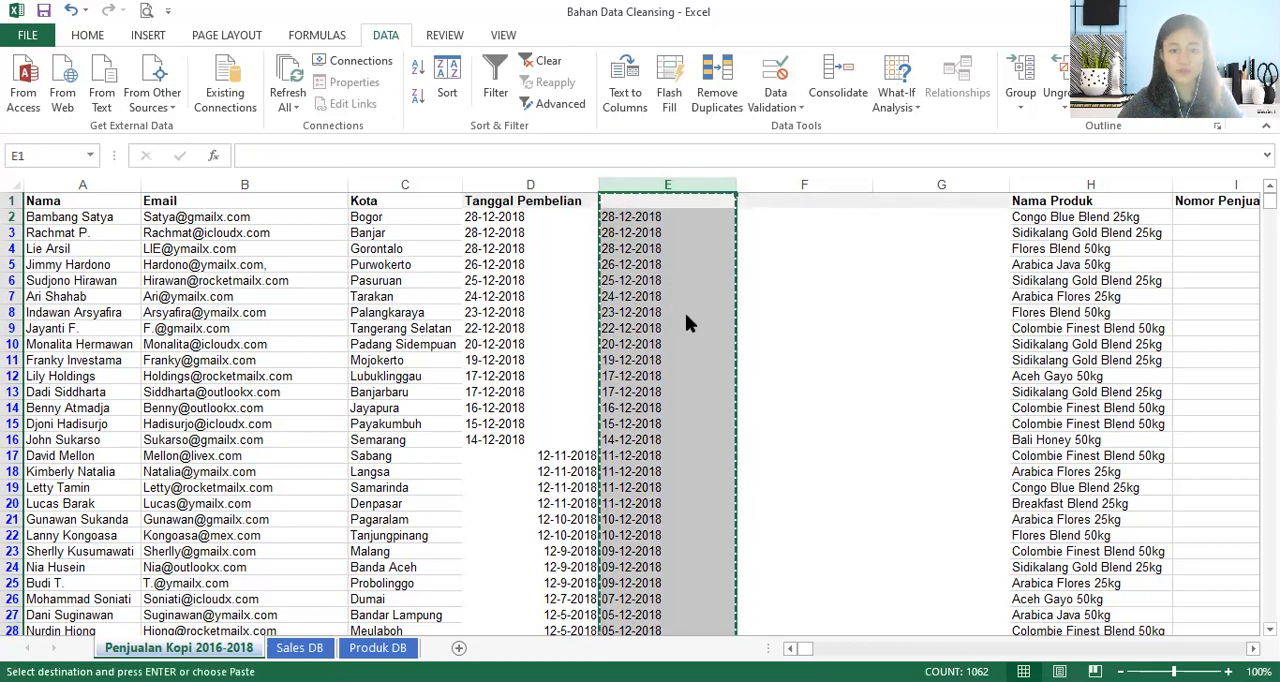
right_click(685, 313)
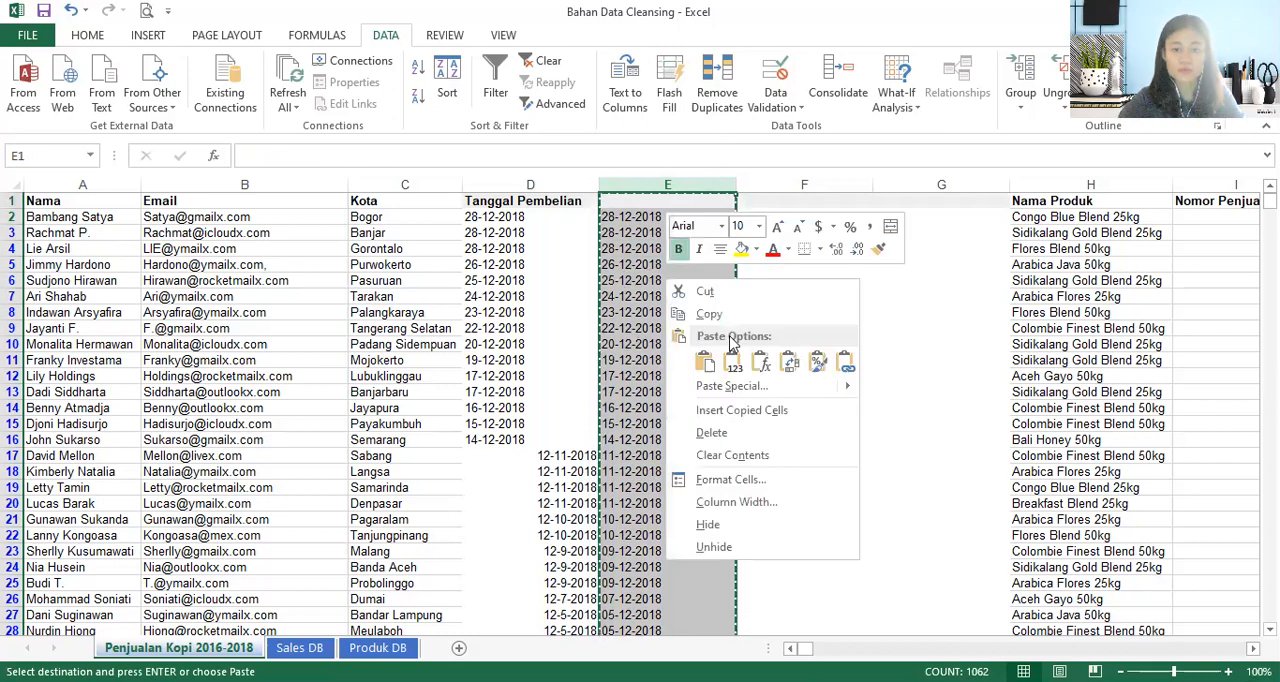
click(733, 362)
key(Escape)
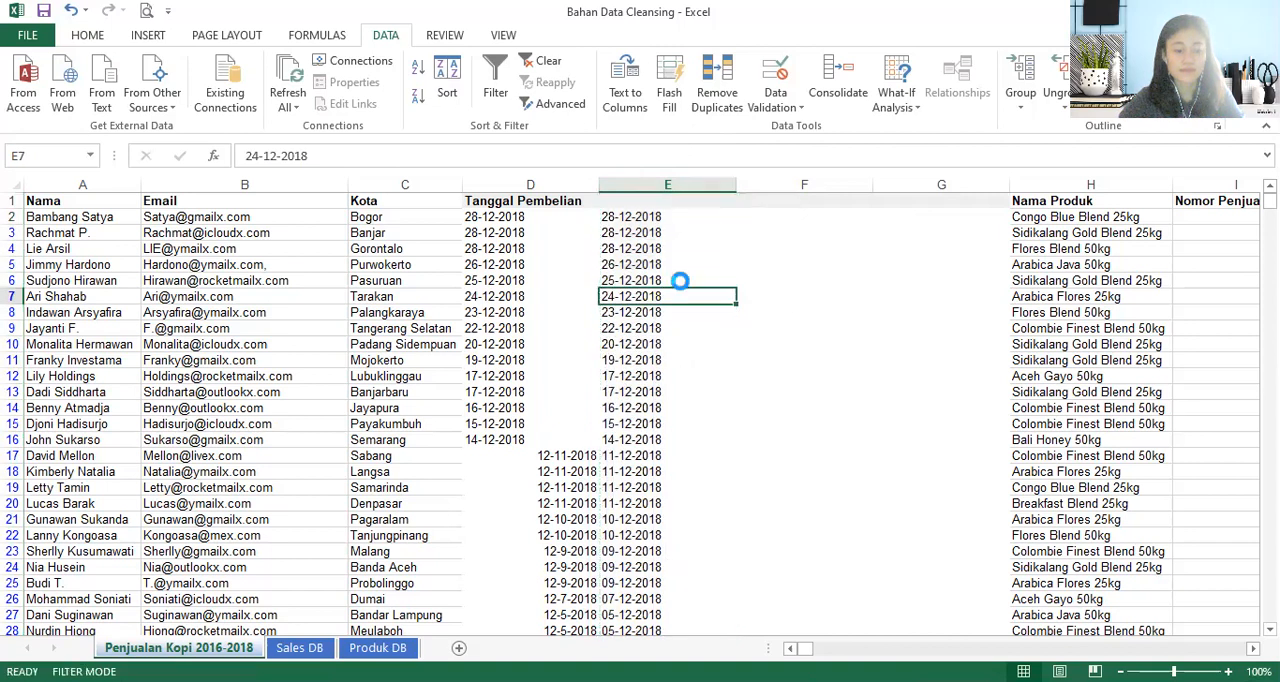
click(668, 216)
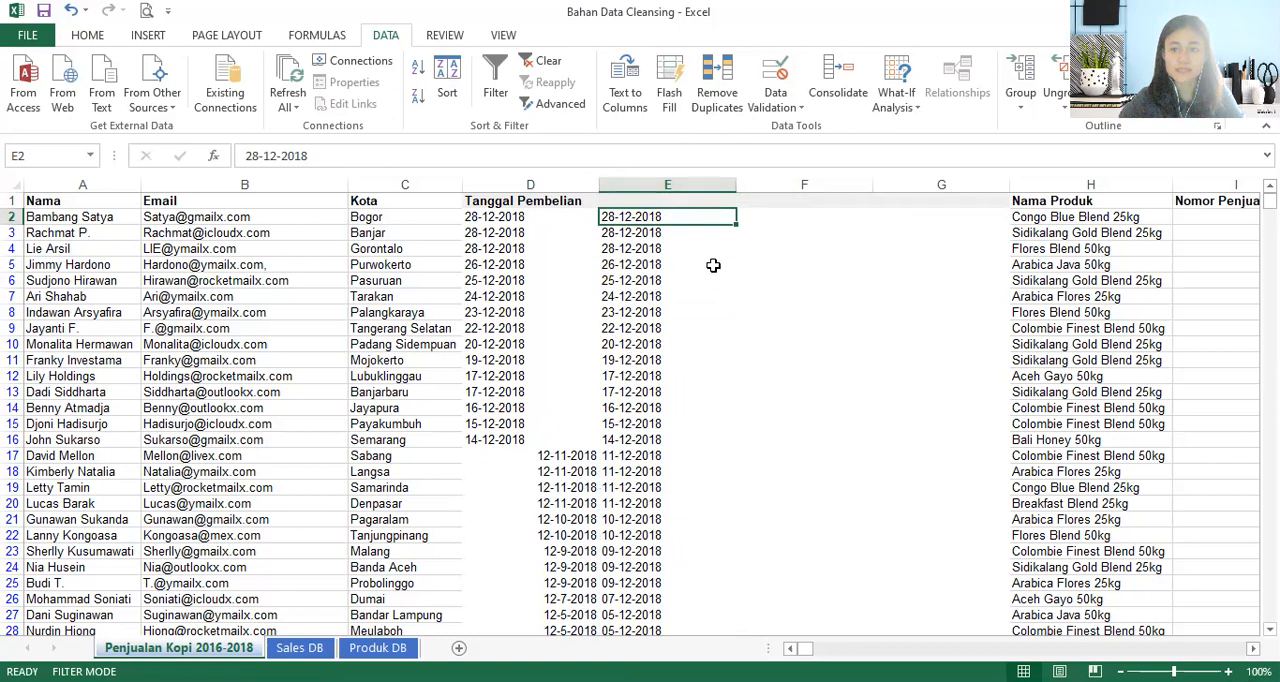
- Split column E at the hyphens with Text to Columns in General format and check the split values around rows 13 to 20
click(645, 184)
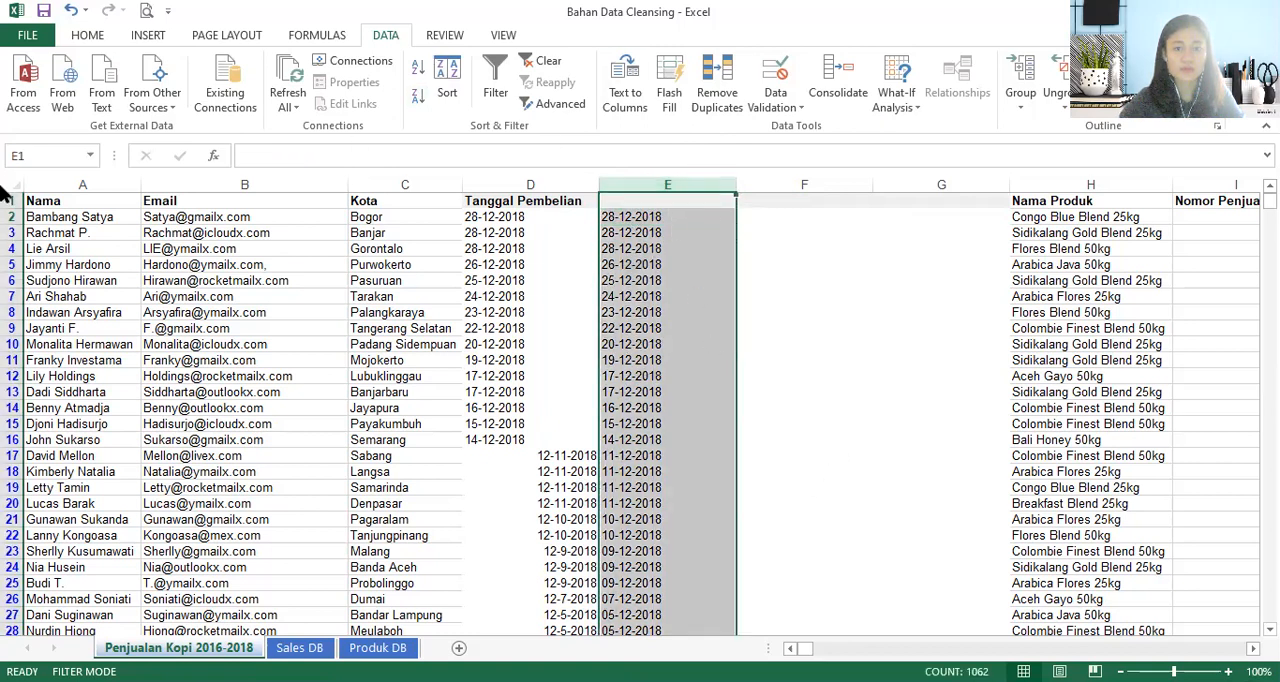
click(625, 90)
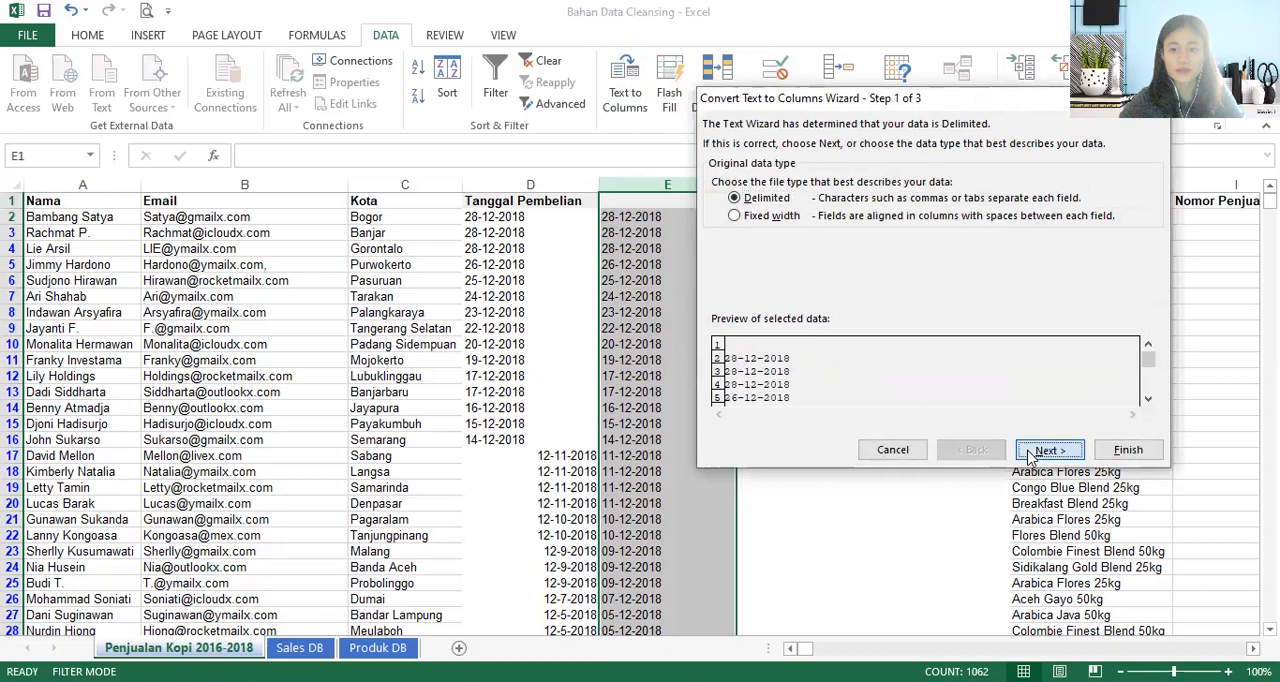
click(1042, 450)
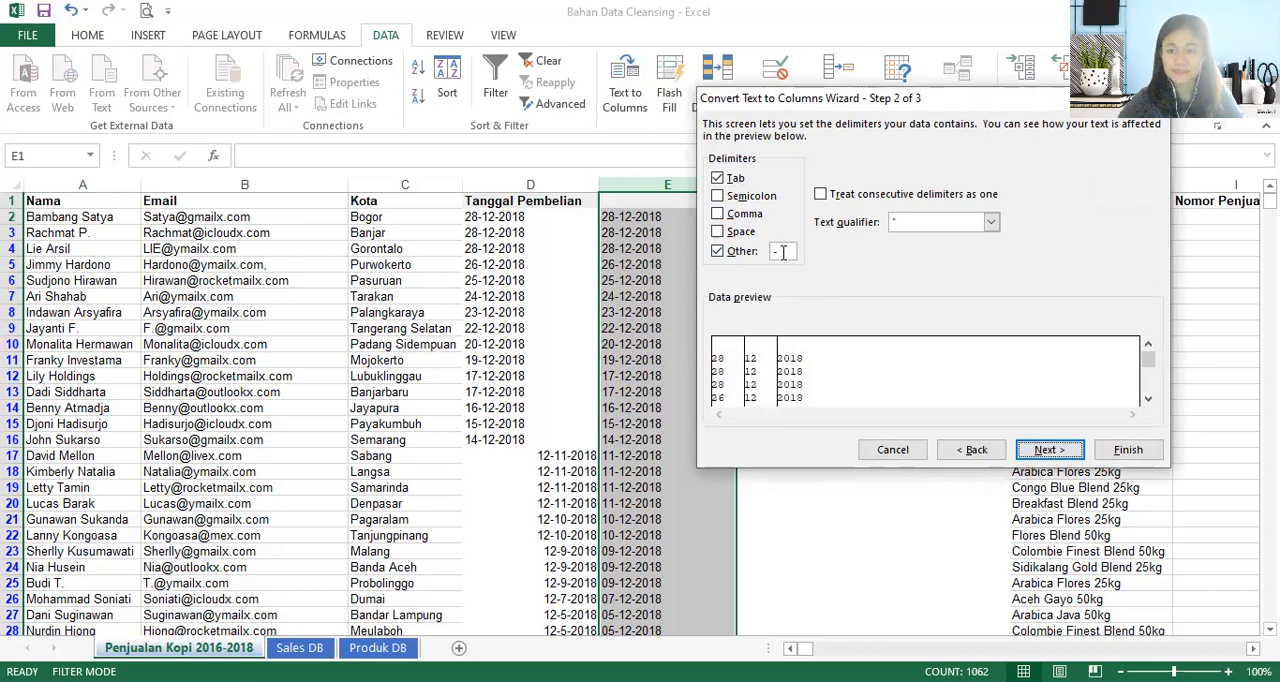
click(1048, 451)
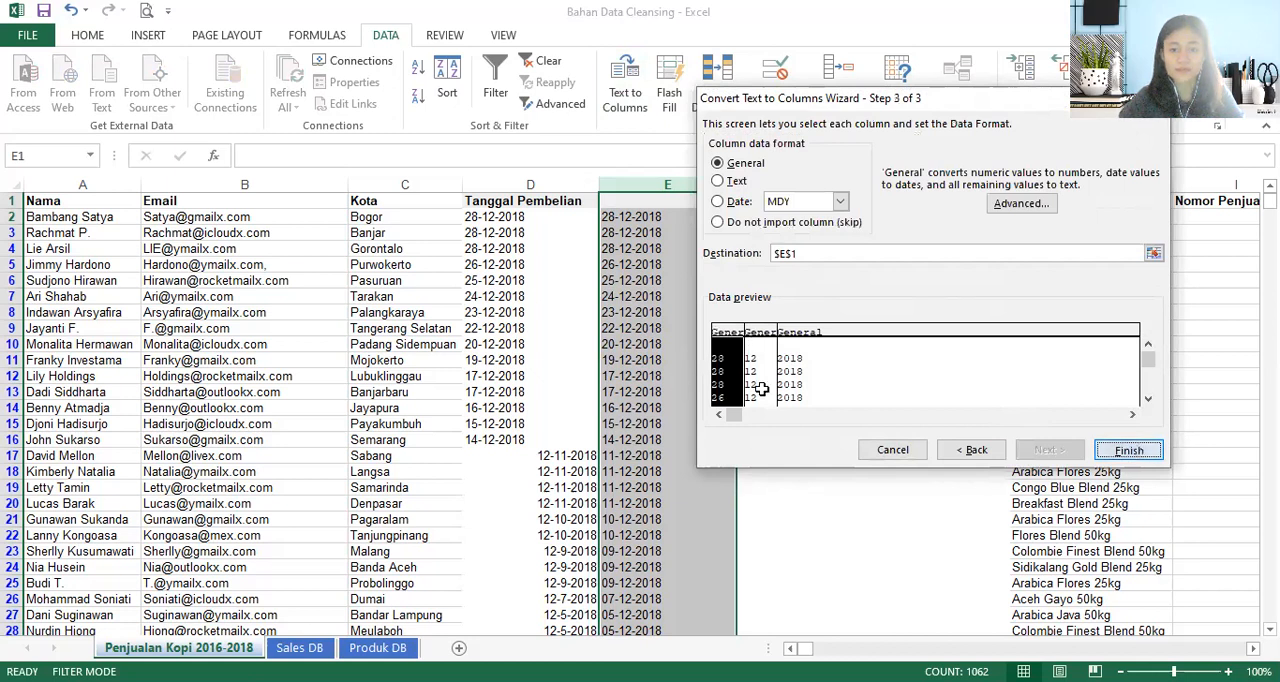
key(Return)
click(800, 392)
drag(591, 453, 930, 540)
click(830, 470)
drag(832, 457, 950, 519)
click(826, 393)
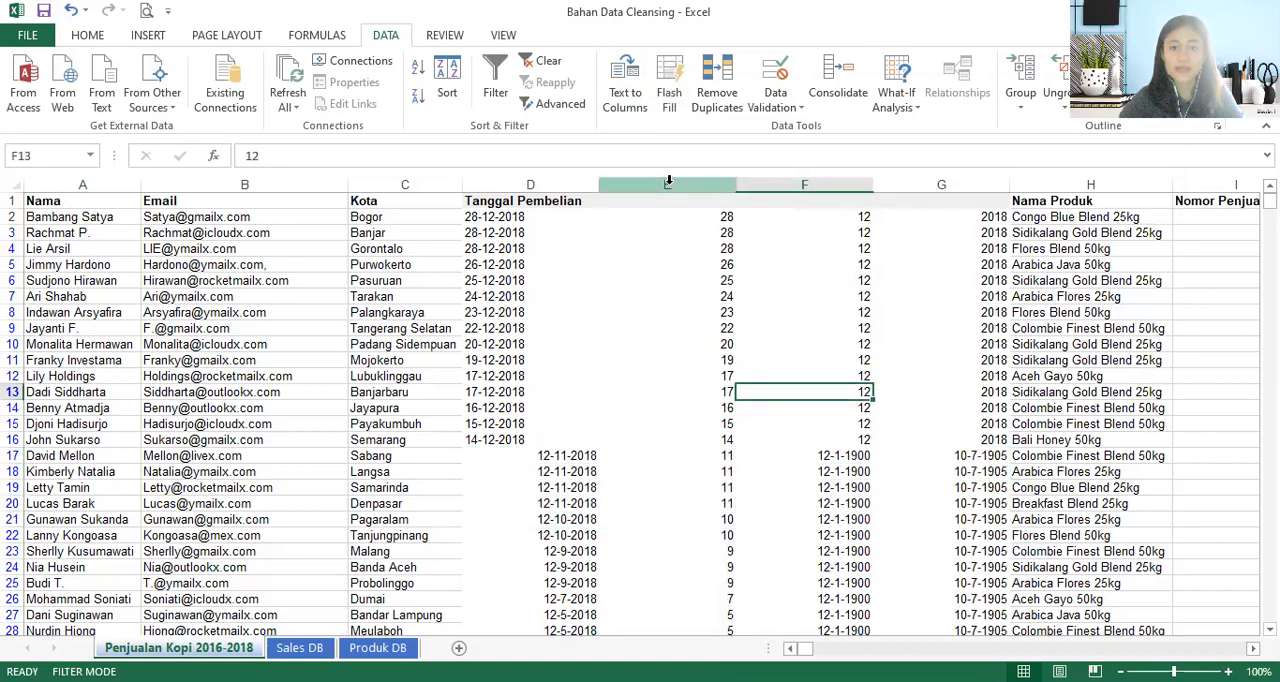
- Format columns E through G with the General number category and check the values further down
click(665, 185)
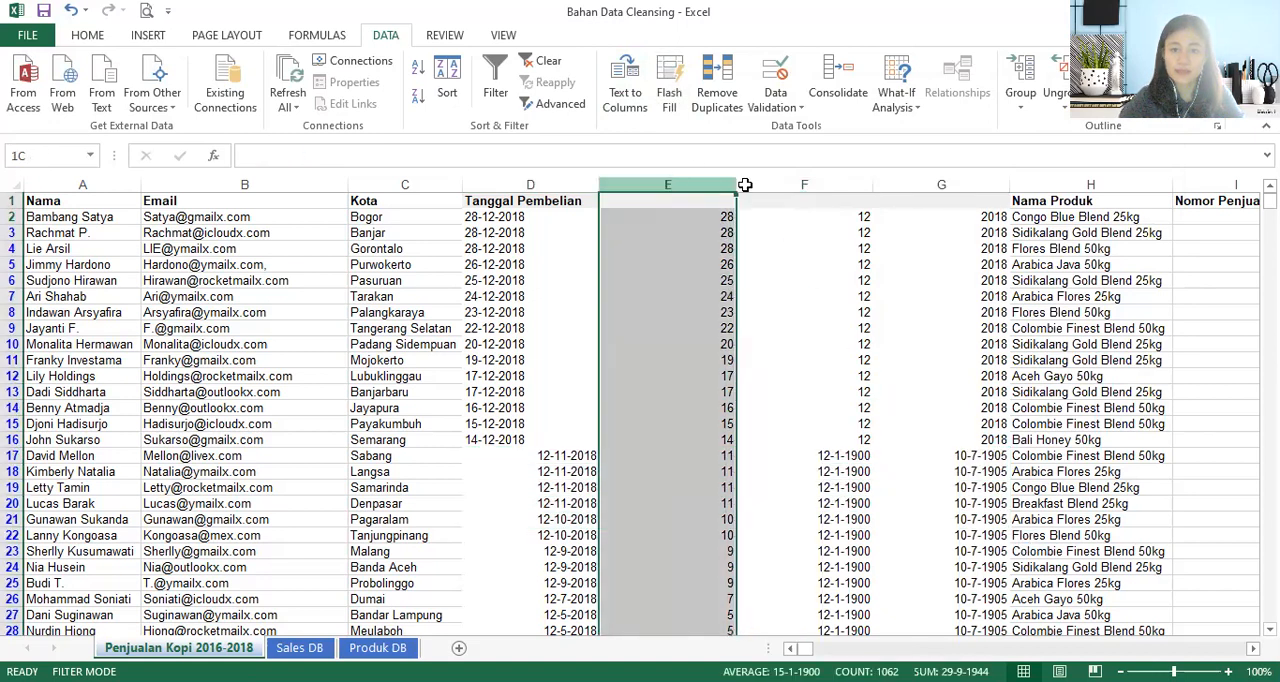
drag(938, 205, 940, 200)
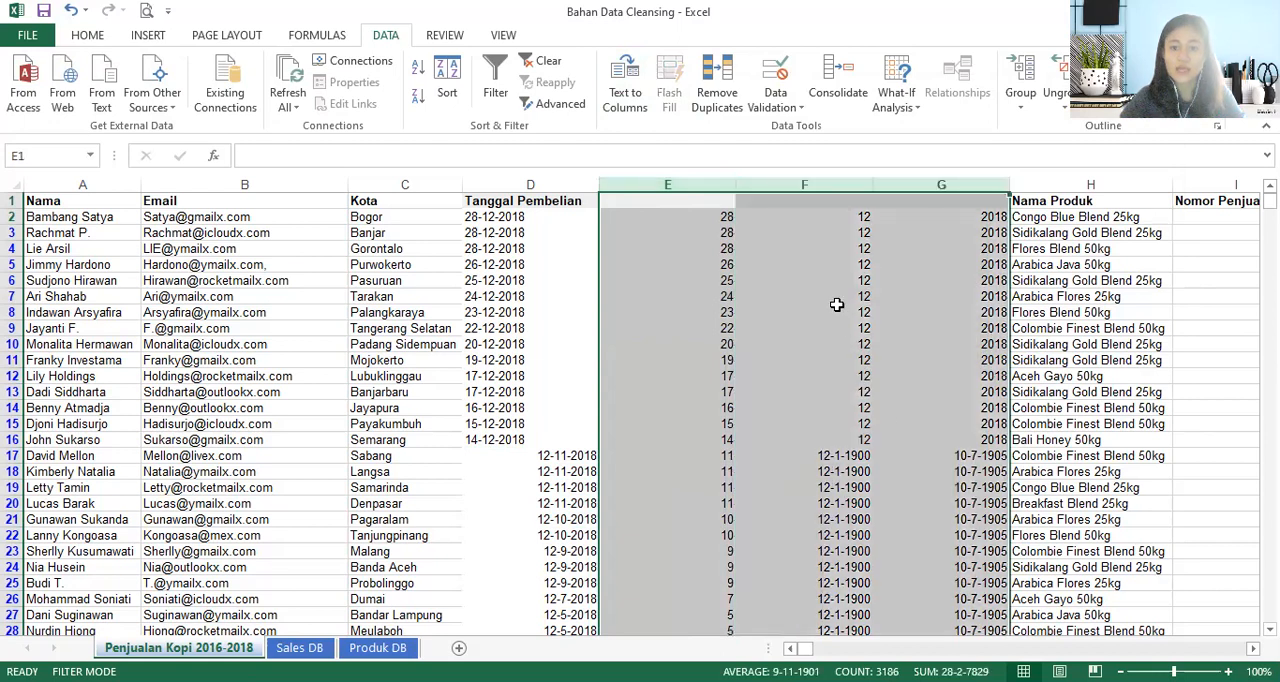
right_click(882, 398)
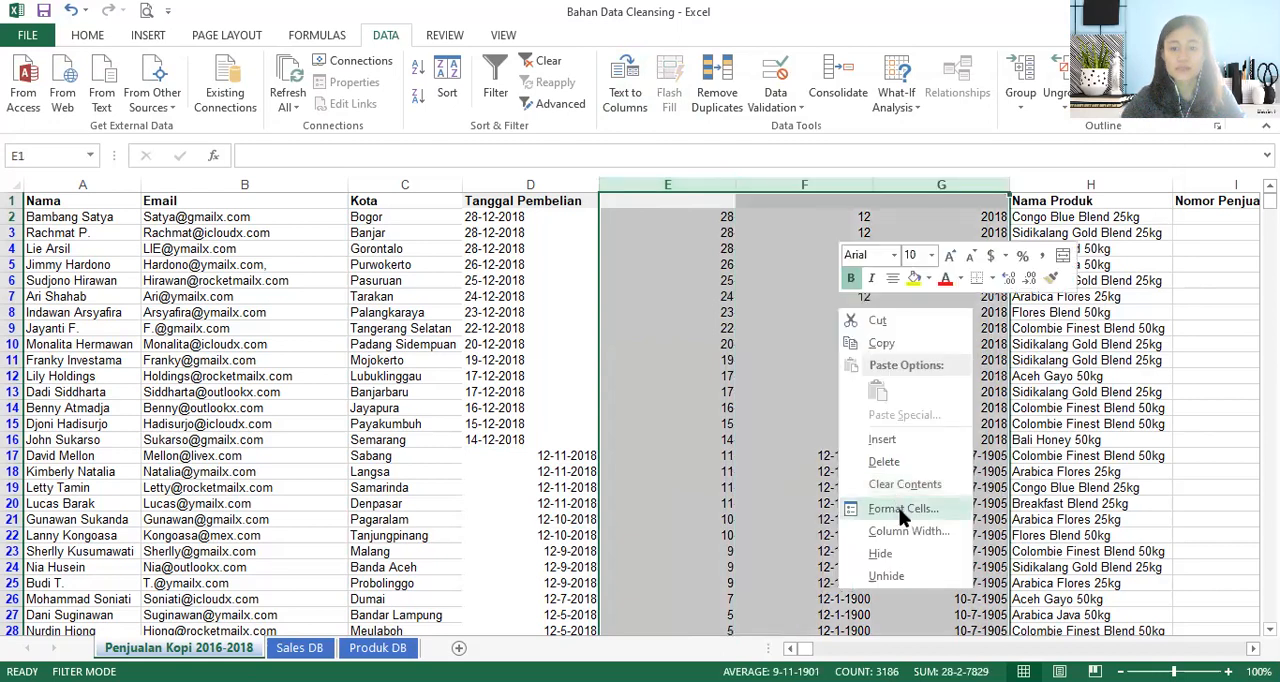
click(902, 510)
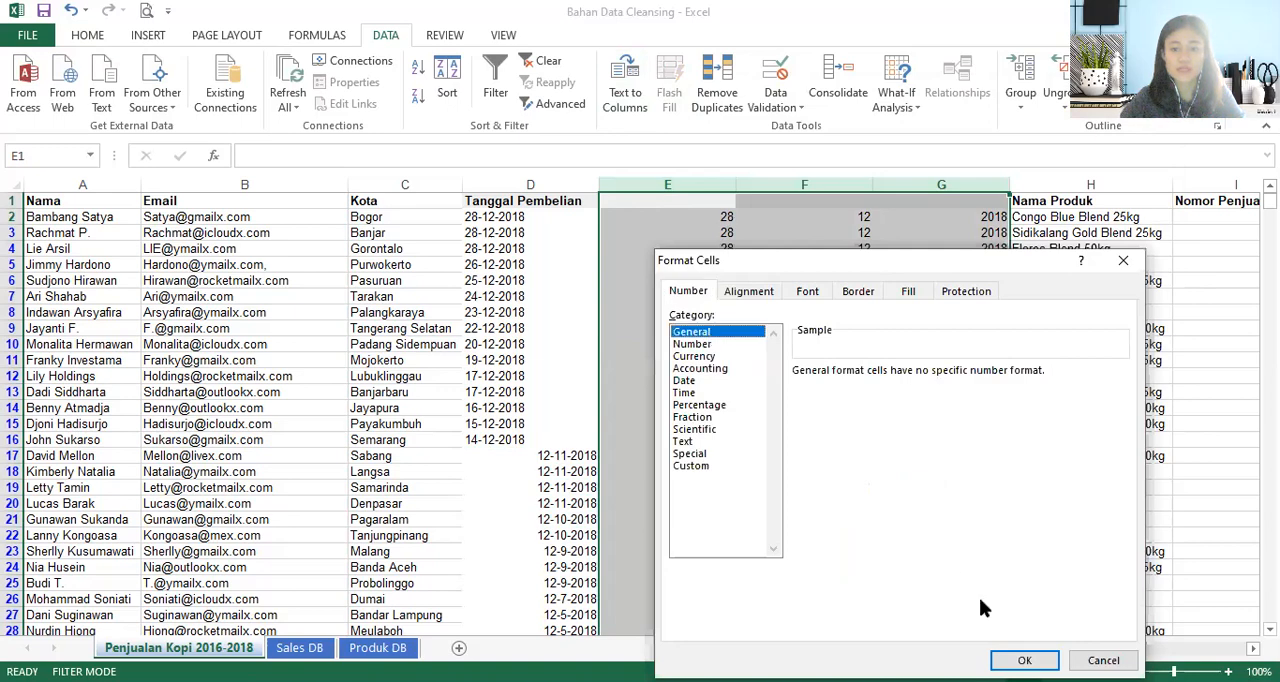
key(Return)
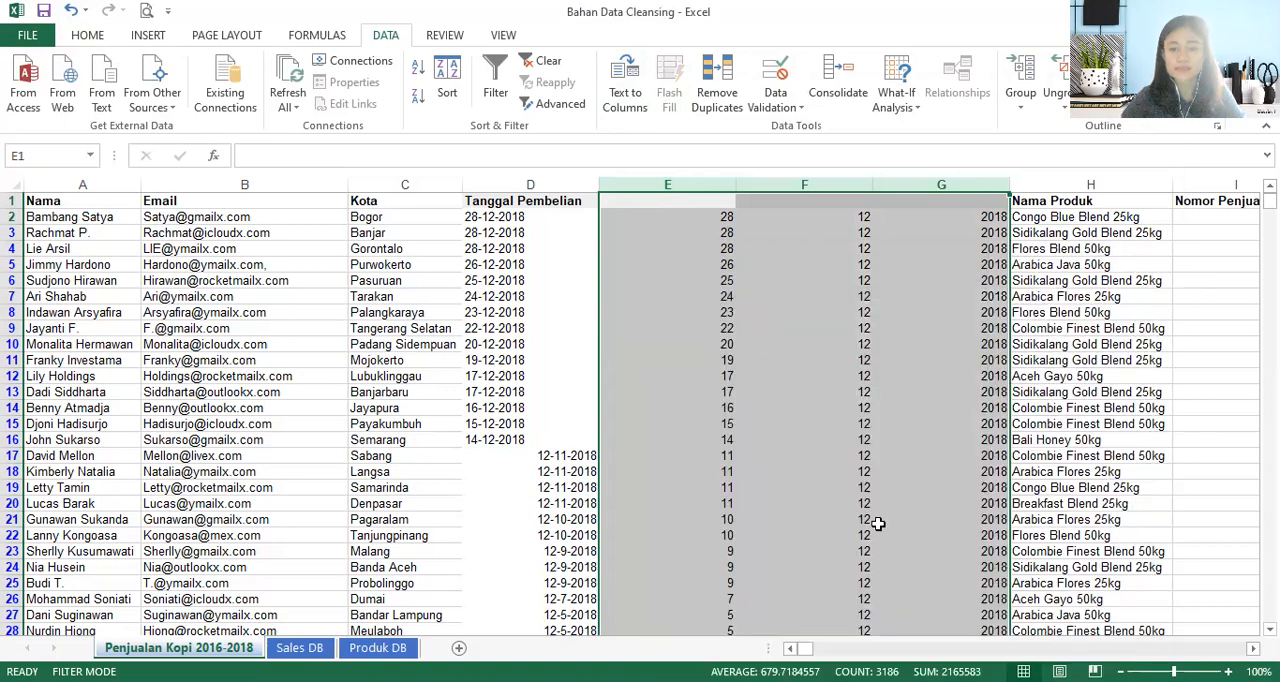
scroll(853, 479, down, 1)
scroll(740, 345, up, 1)
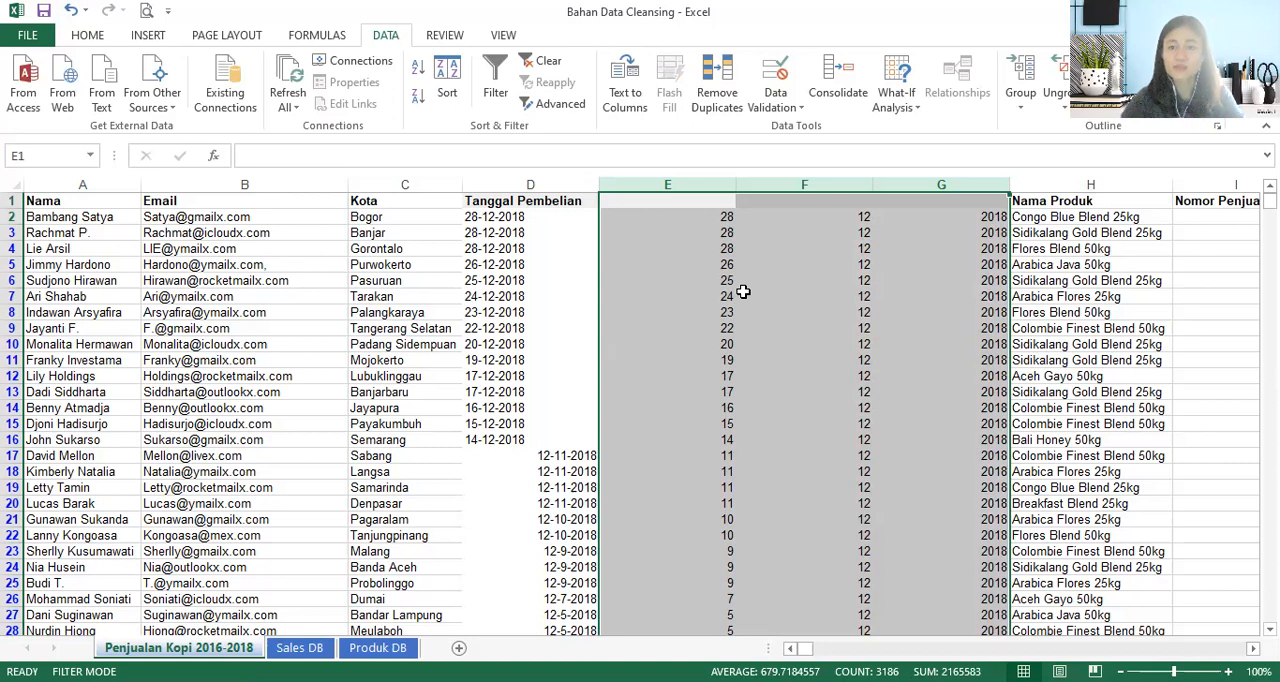
- Insert an empty column before Nama Produk and enter the formula =DATE(G2,F2,E2) in H2
click(1054, 187)
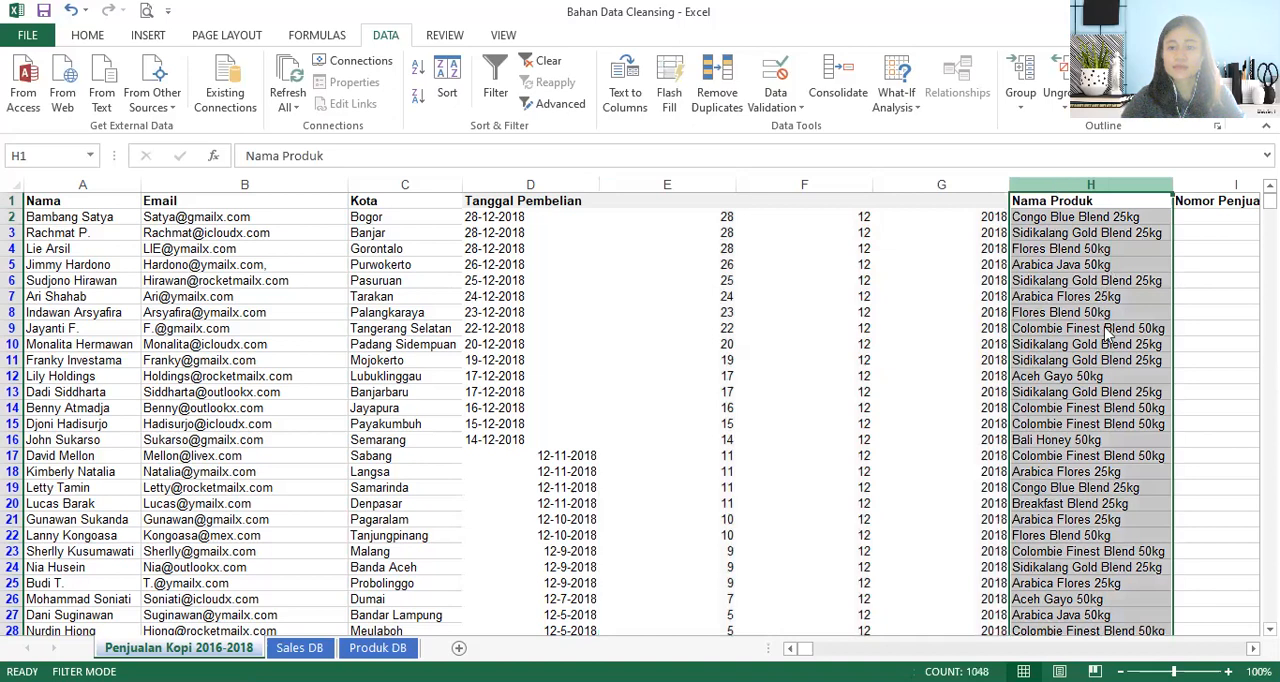
key(ctrl+shift+plus)
click(1056, 220)
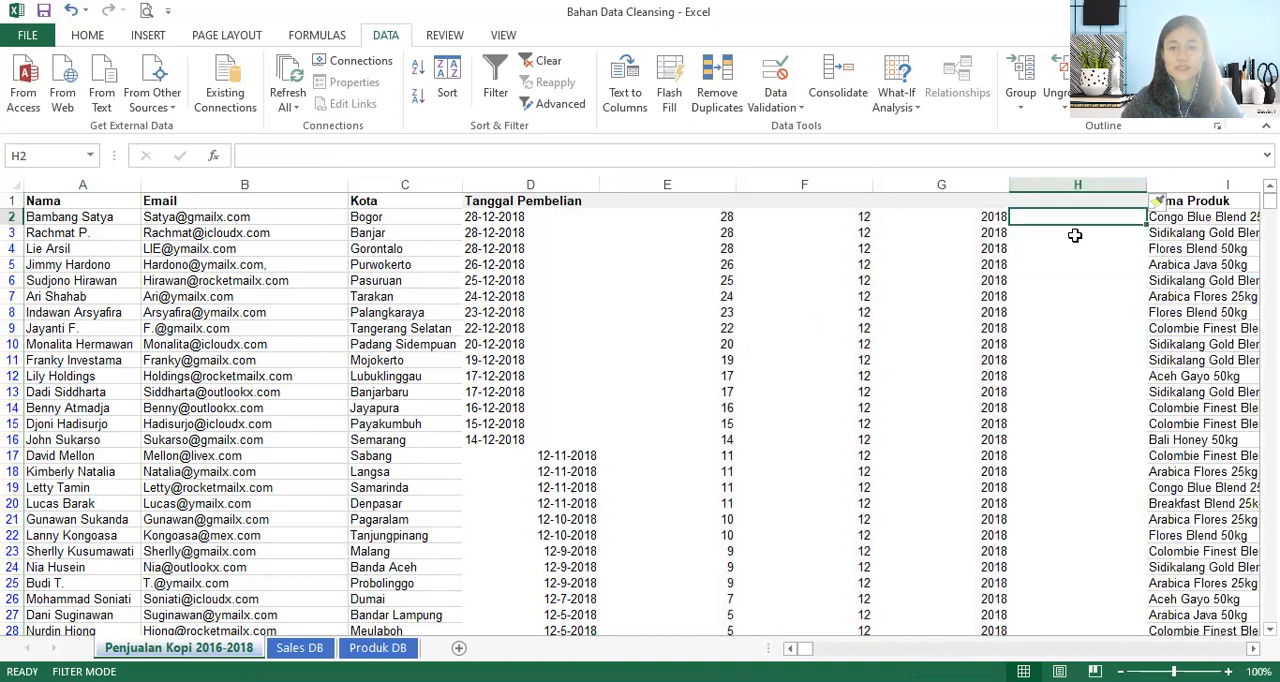
text(=)
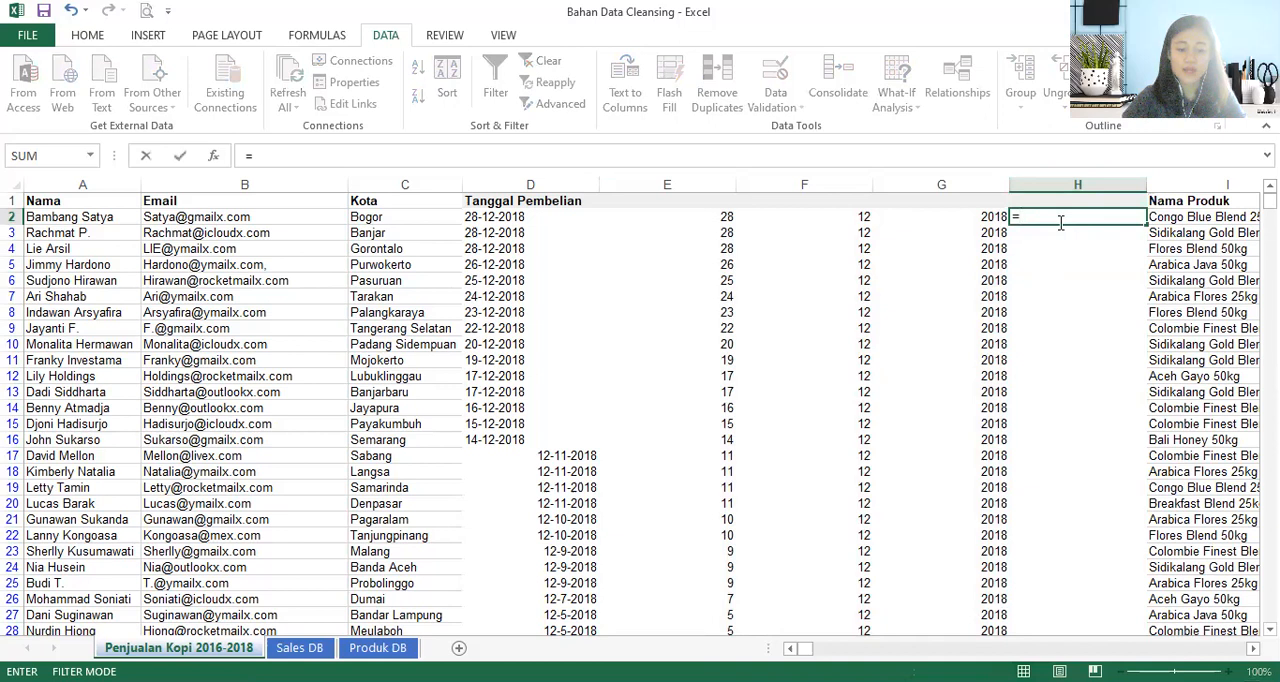
text(date)
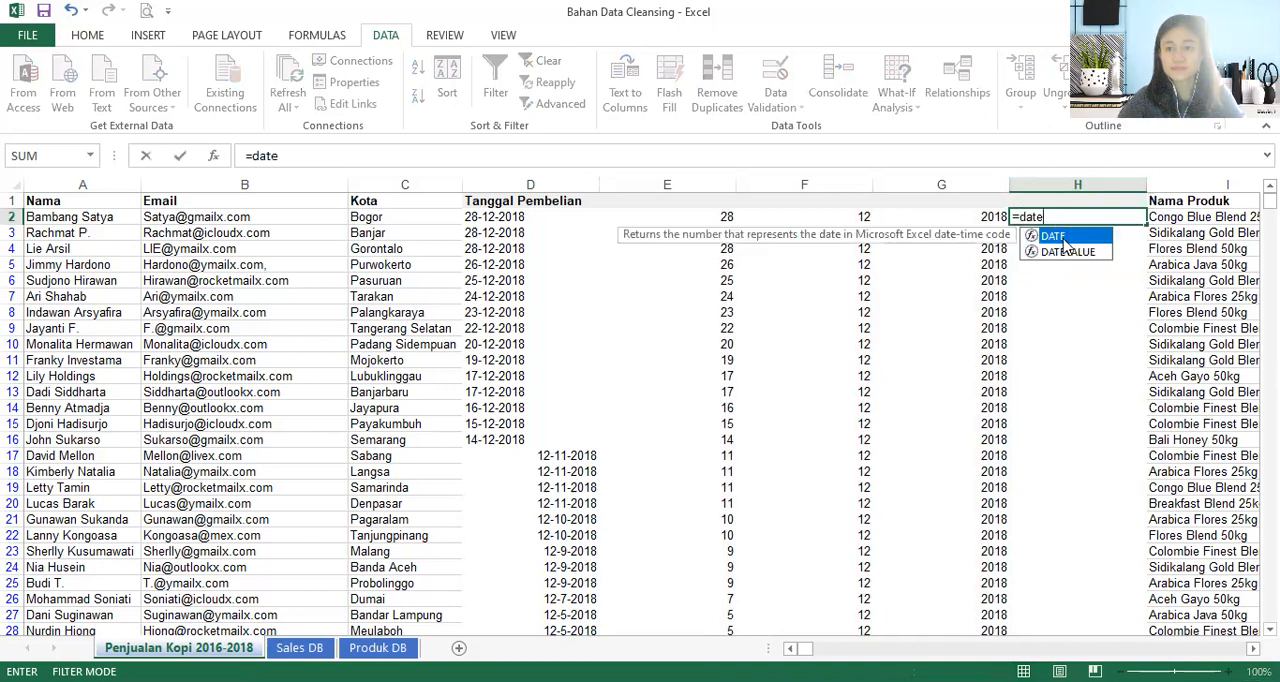
double_click(1058, 234)
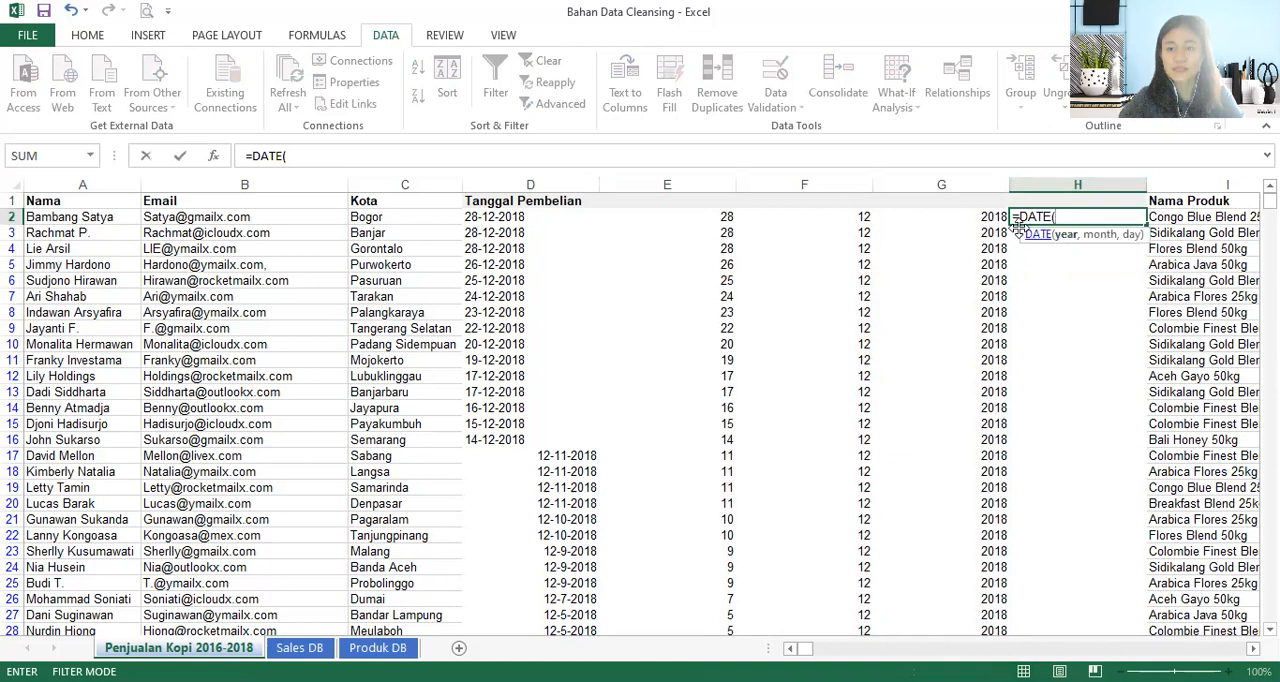
click(986, 216)
text(,)
click(846, 218)
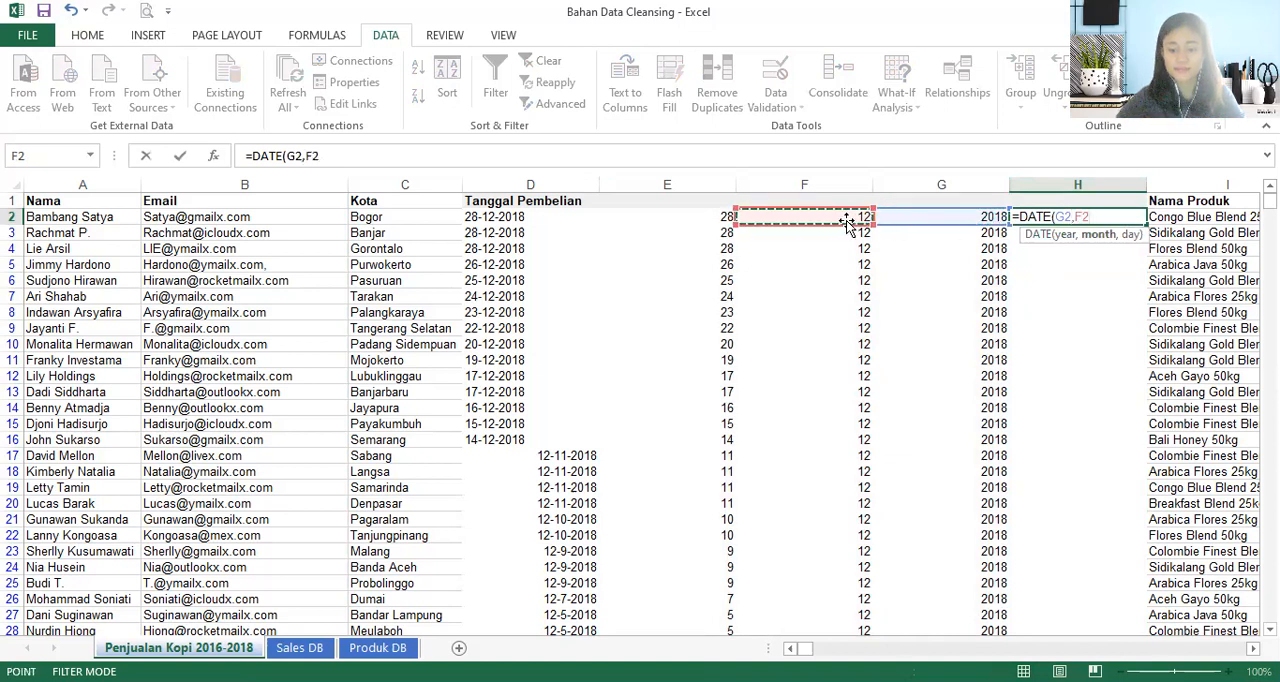
text(,)
click(722, 220)
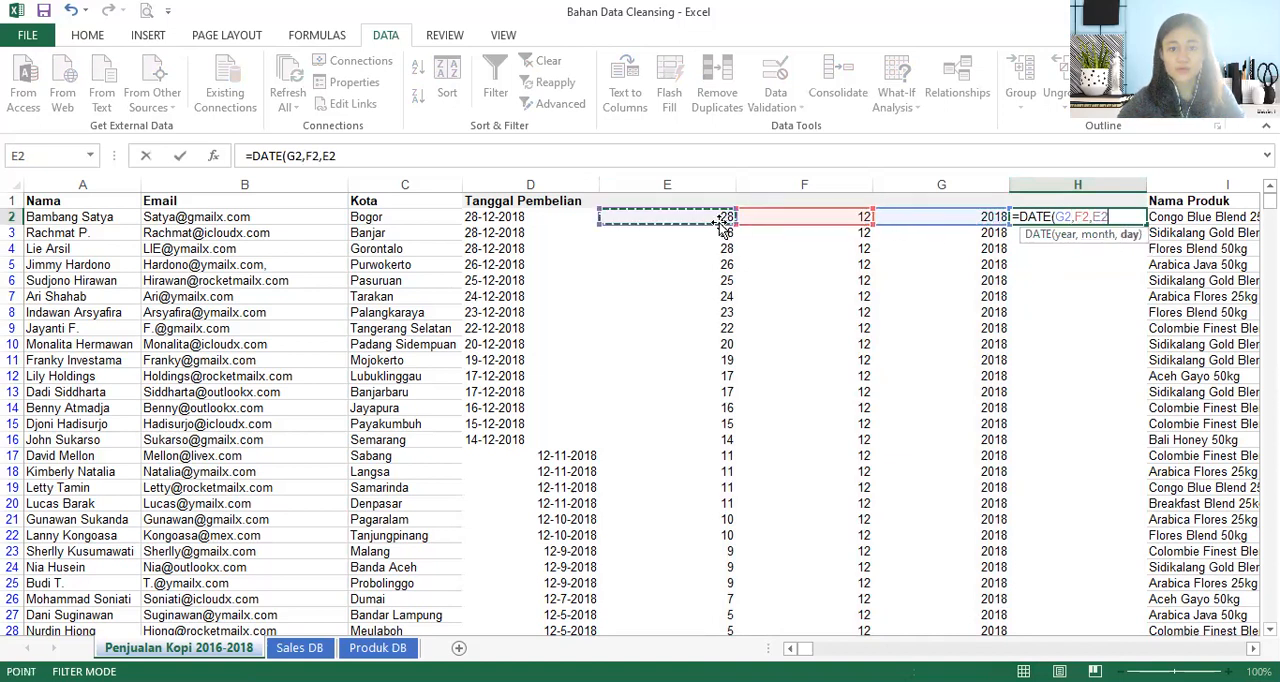
key(ctrl+Return)
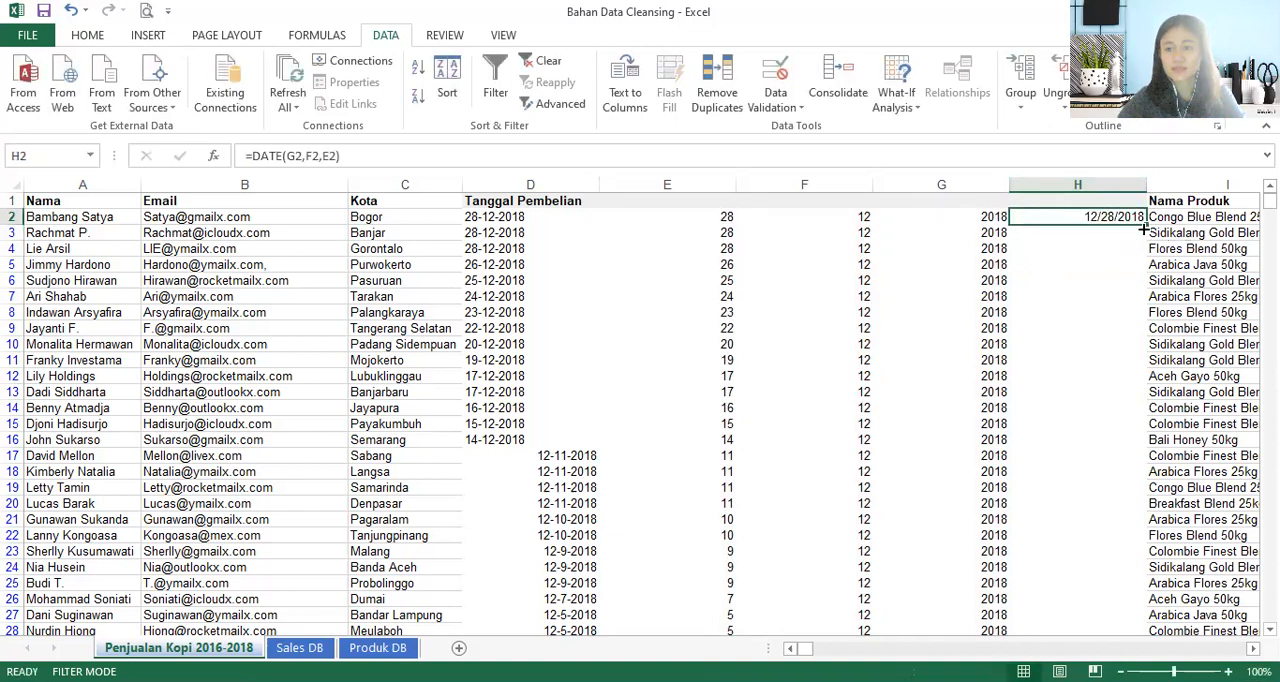
- Fill the H2 date formula down column H and check cells H5 and H2
double_click(1146, 224)
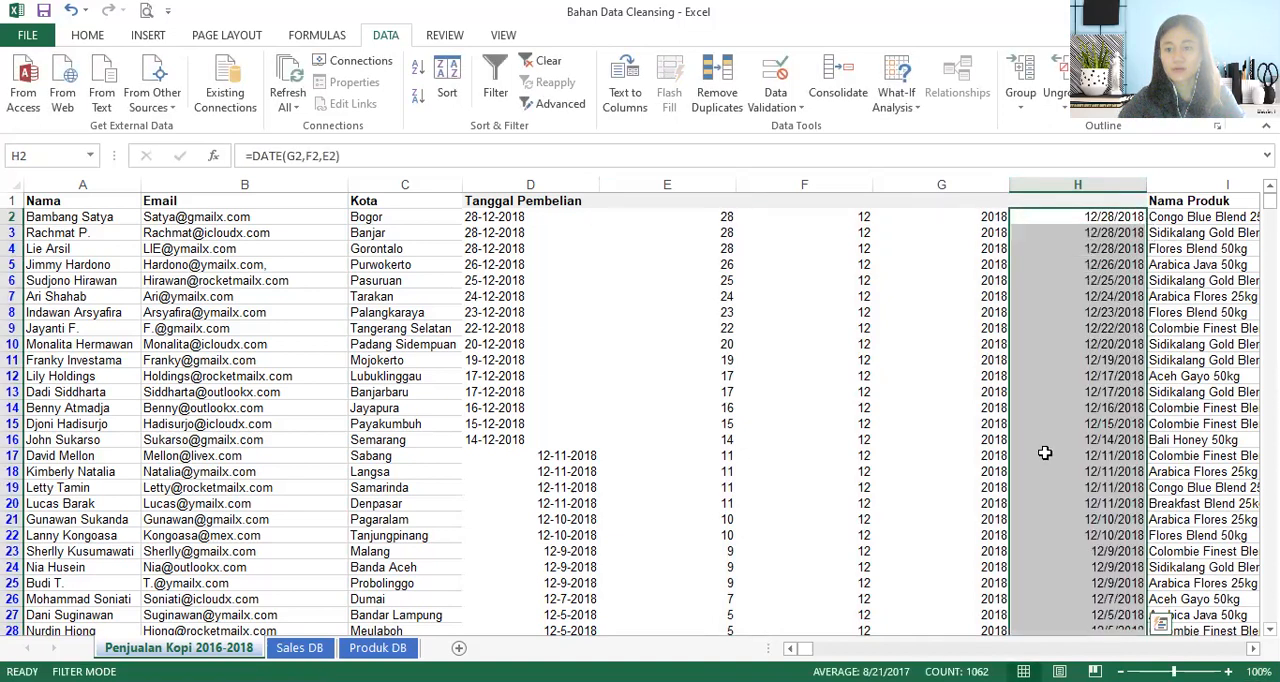
click(1083, 266)
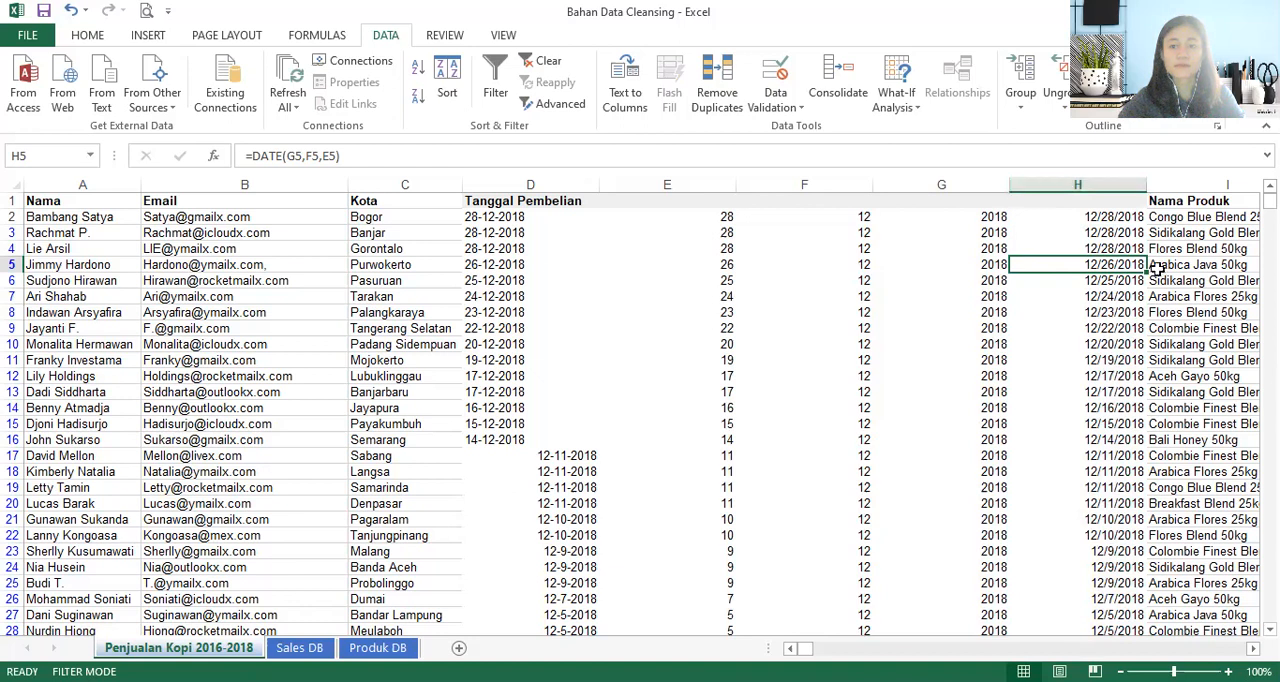
click(1090, 220)
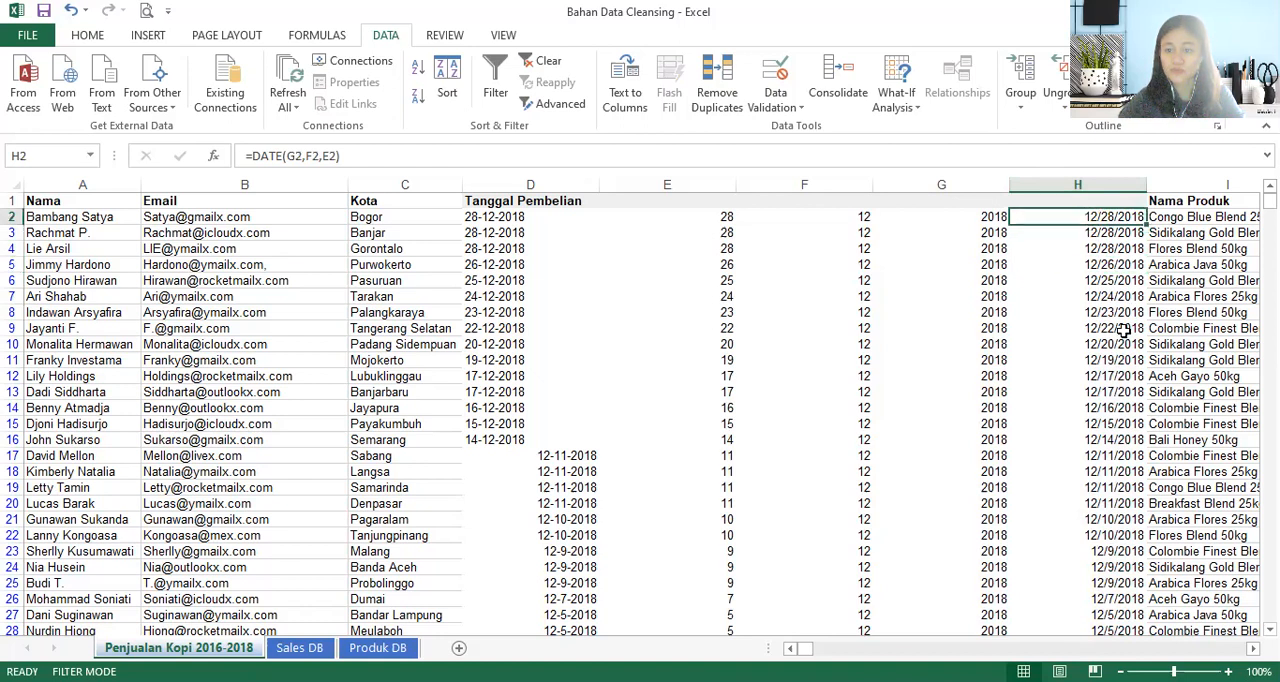
- Format column H as Date with the type 14-Mar-12 and check cell H5
click(1060, 186)
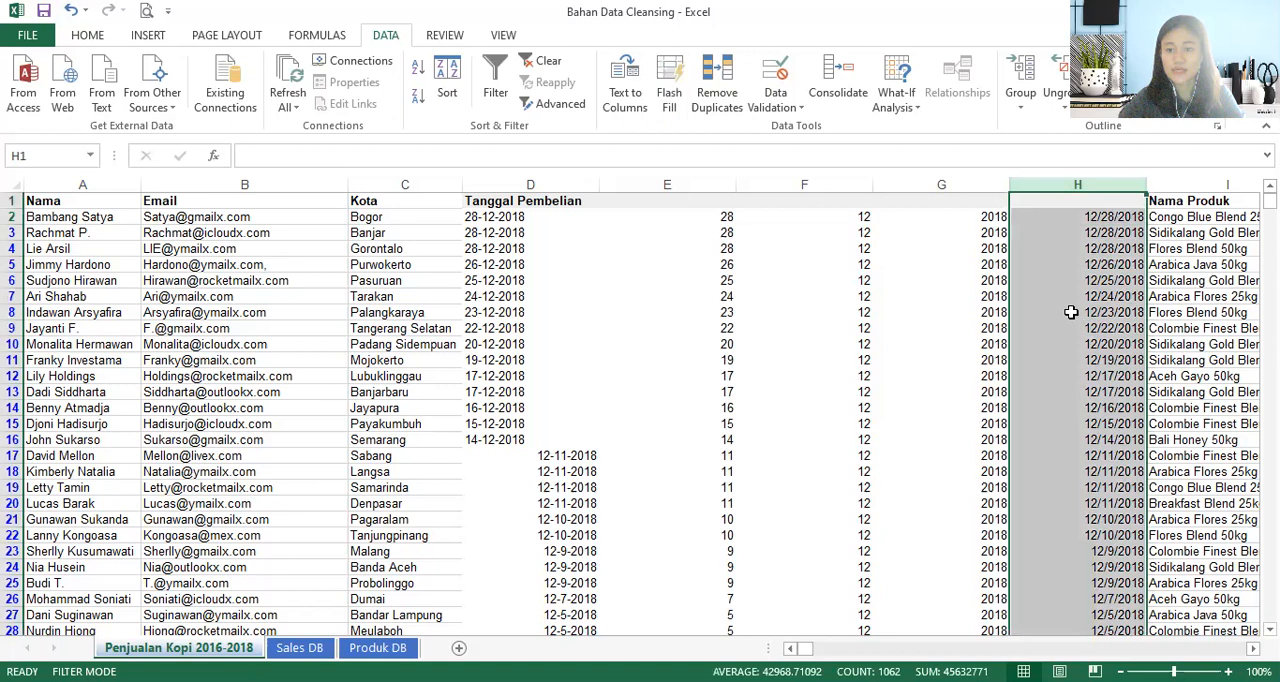
right_click(1146, 447)
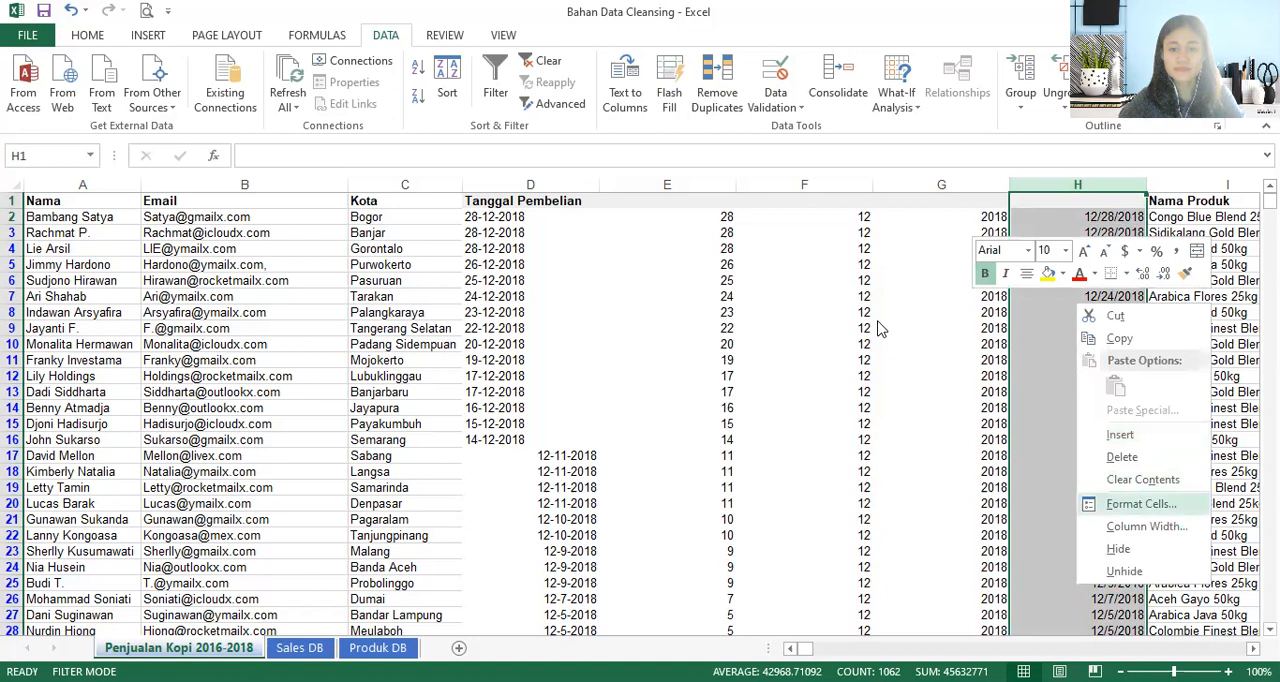
key(Return)
click(815, 381)
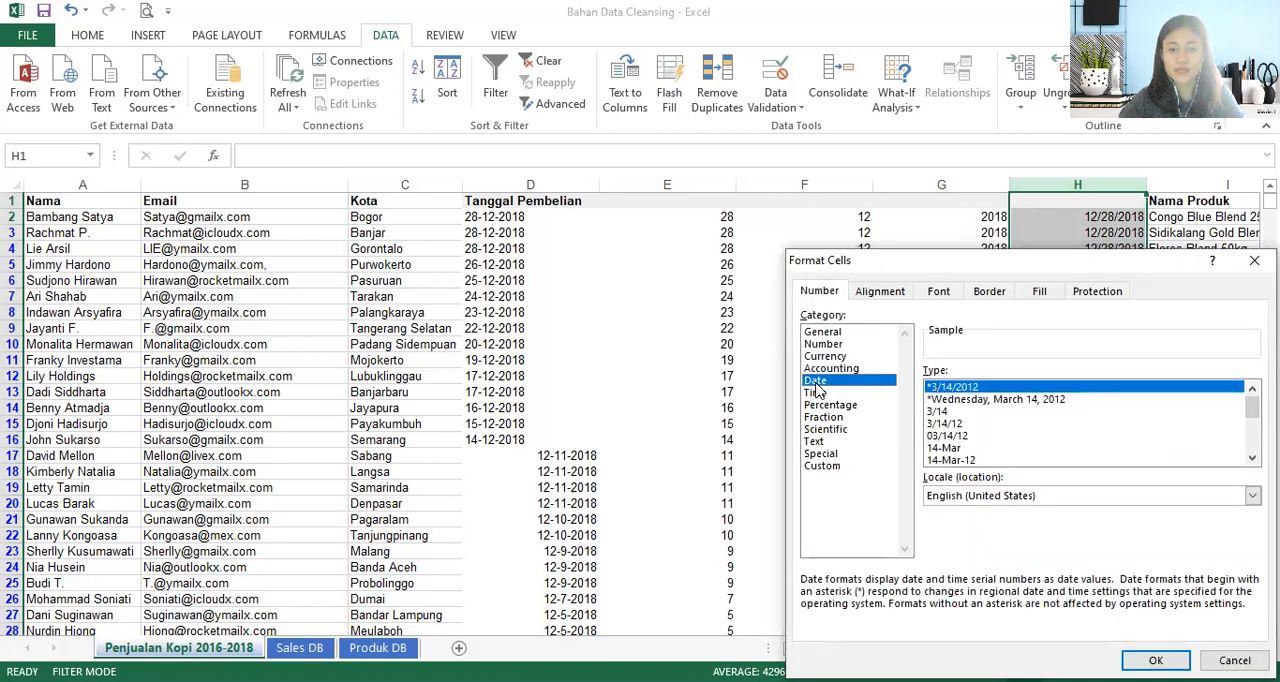
click(941, 460)
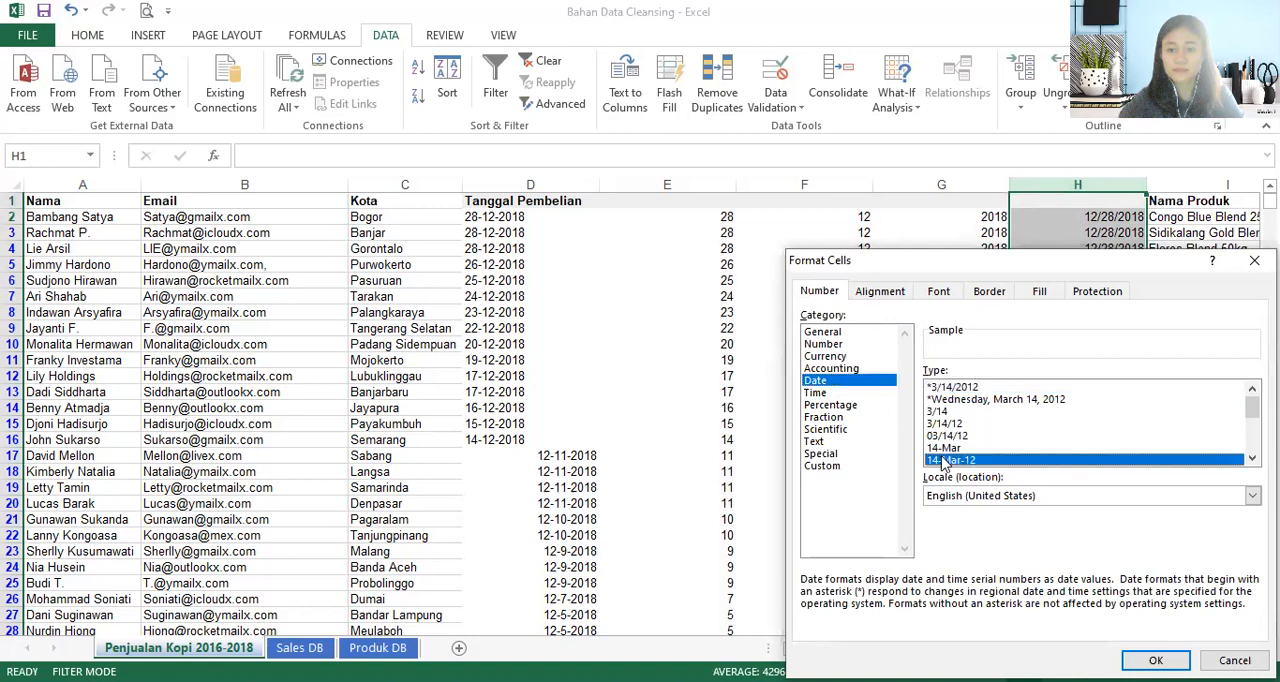
click(1156, 660)
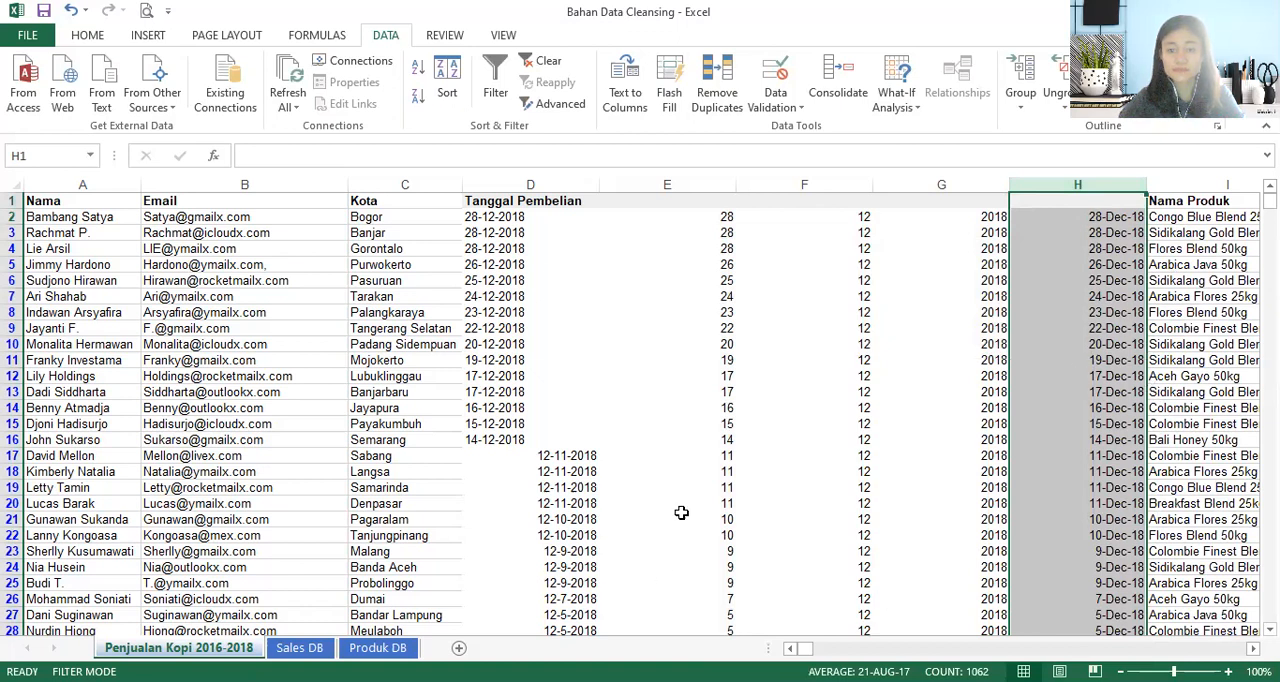
click(1030, 264)
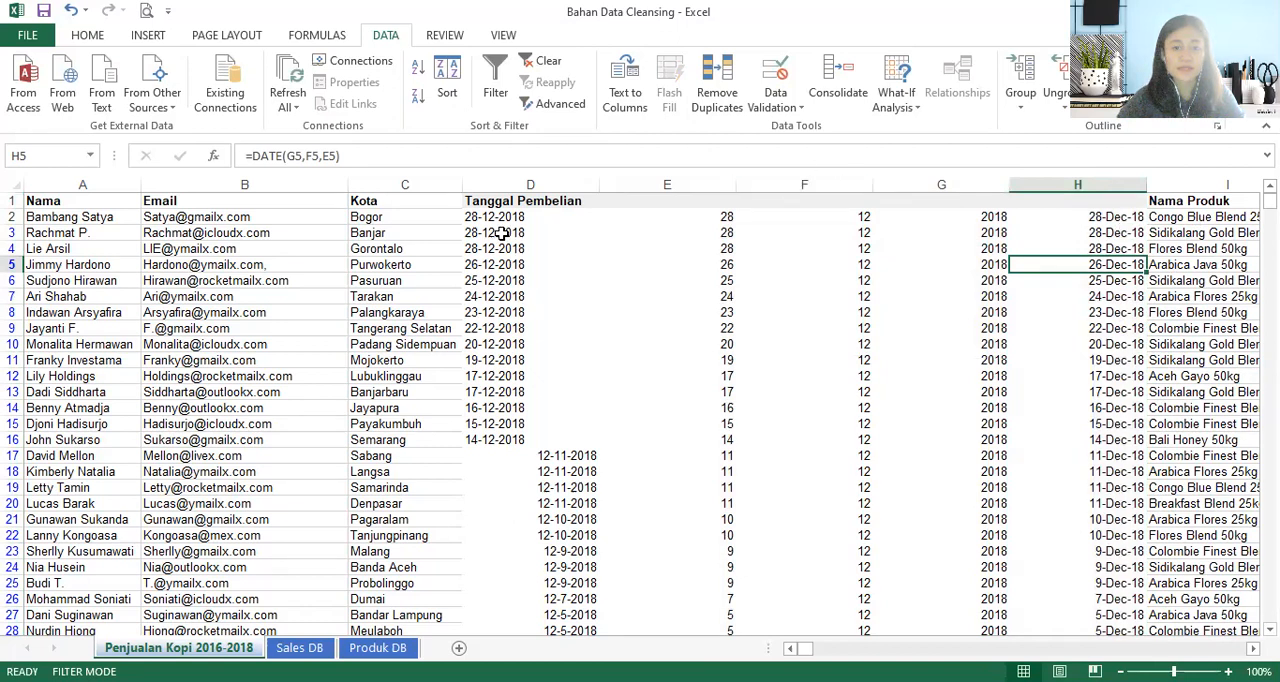
- Copy the Tanggal Pembelian header from D1 to H1
click(508, 201)
key(ctrl+c)
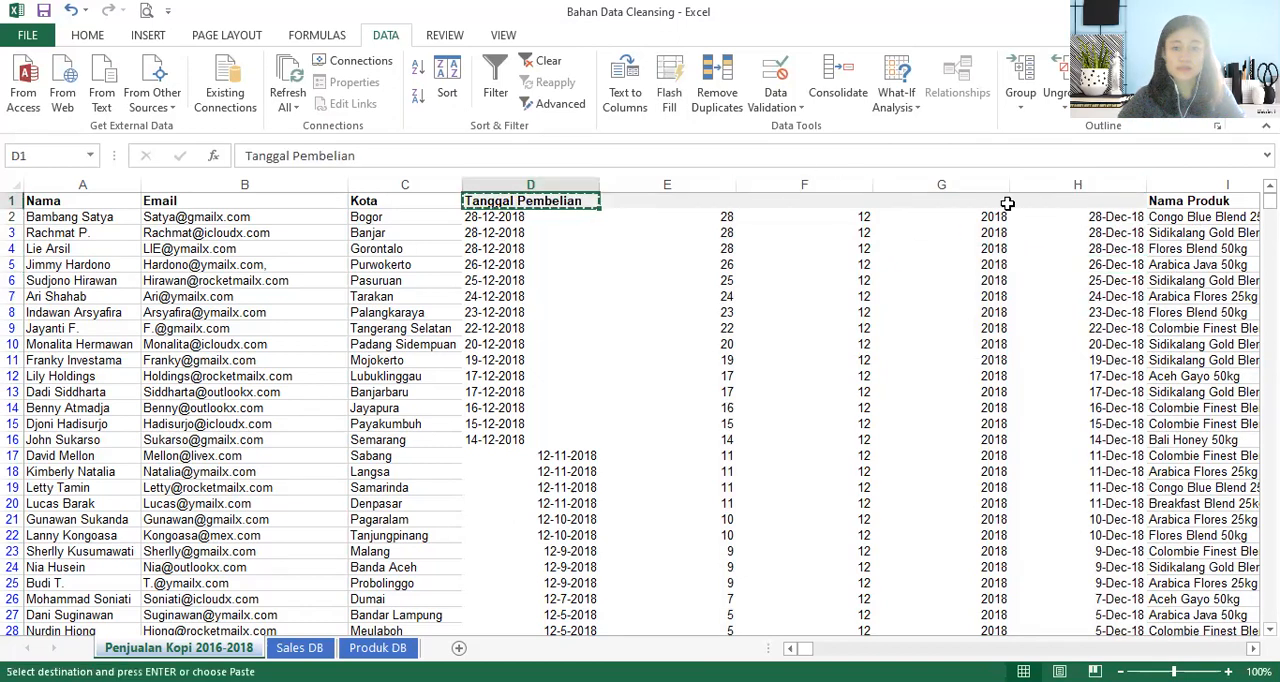
click(1066, 204)
key(ctrl+v)
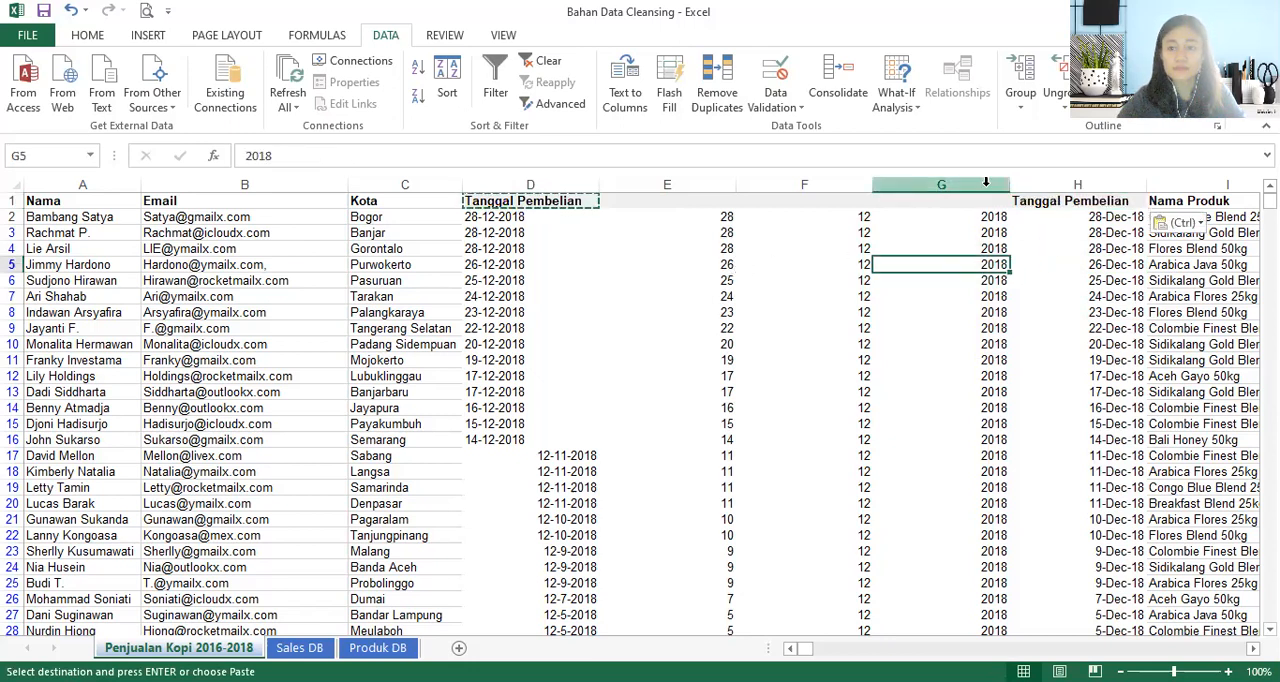
- Try deleting columns D through G while column H still holds formulas, and undo the deletion
click(945, 186)
drag(893, 186, 557, 184)
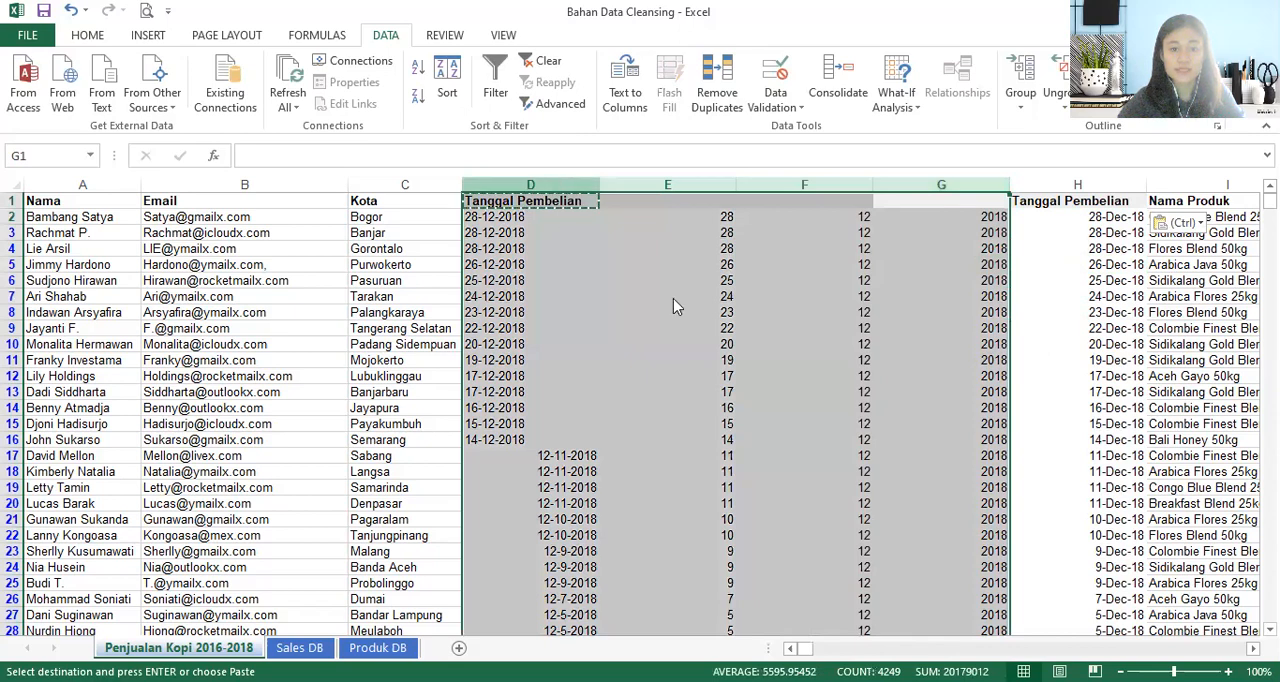
key(ctrl+minus)
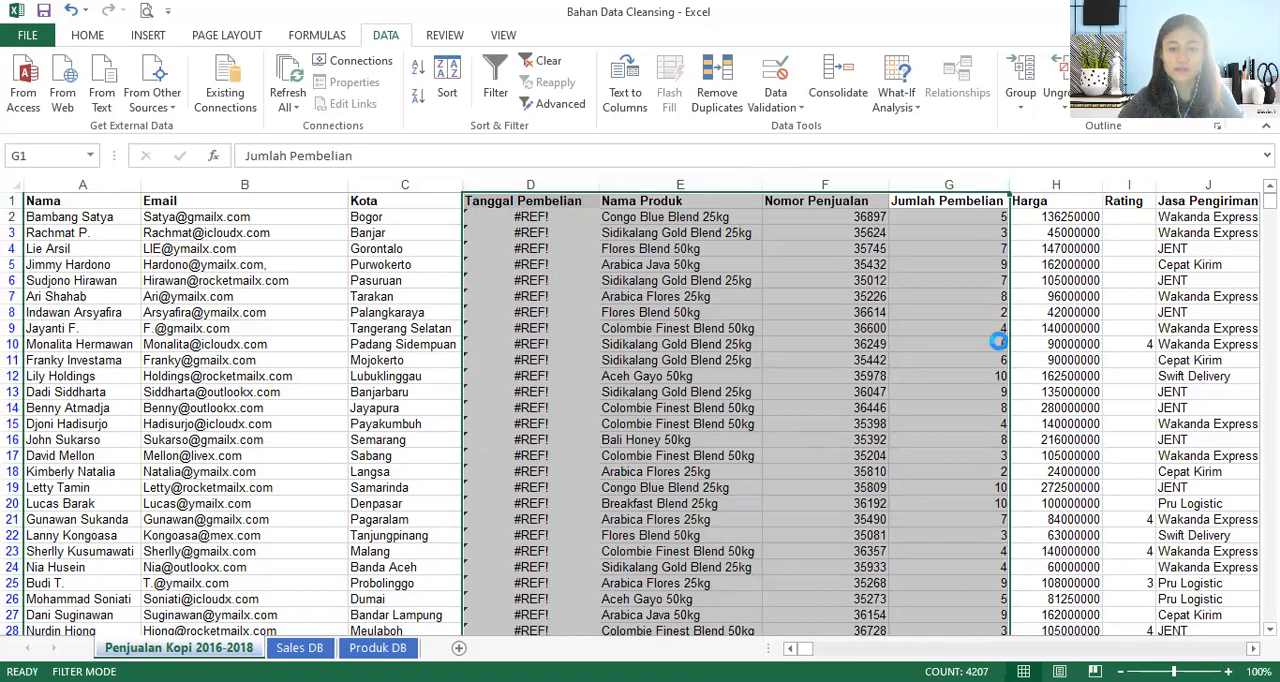
key(ctrl+z)
- Copy column H and paste it in place as values only
click(1077, 183)
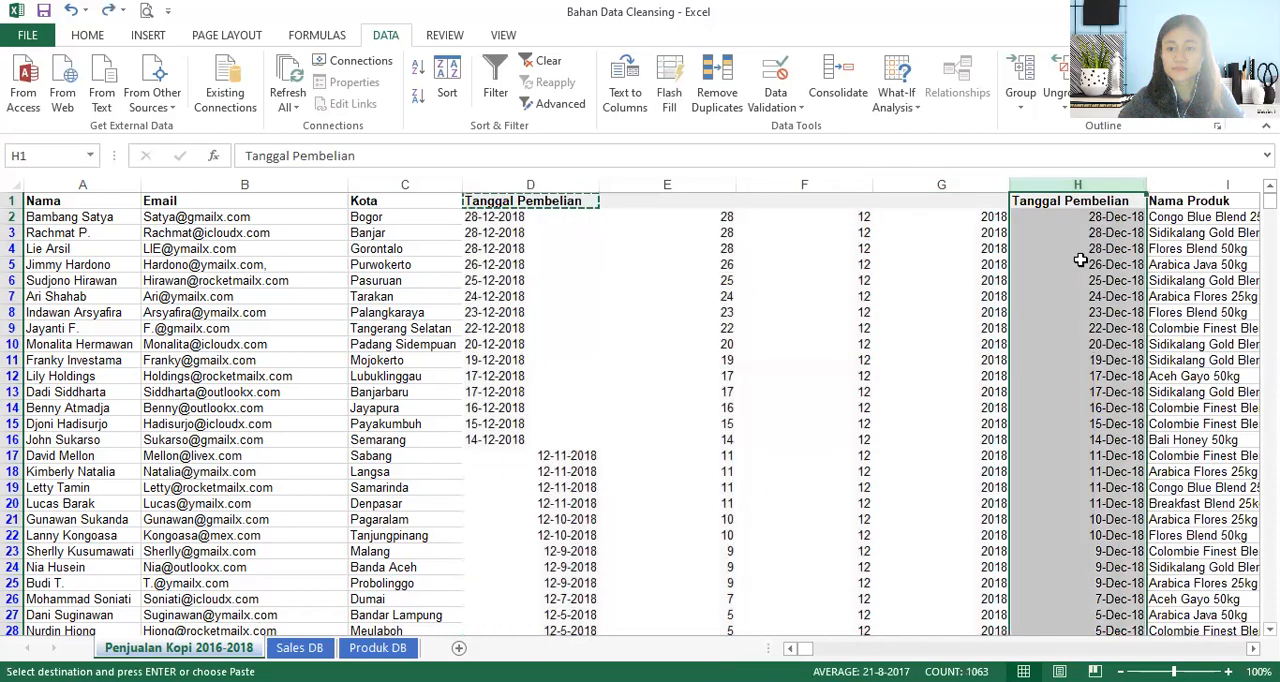
right_click(1080, 260)
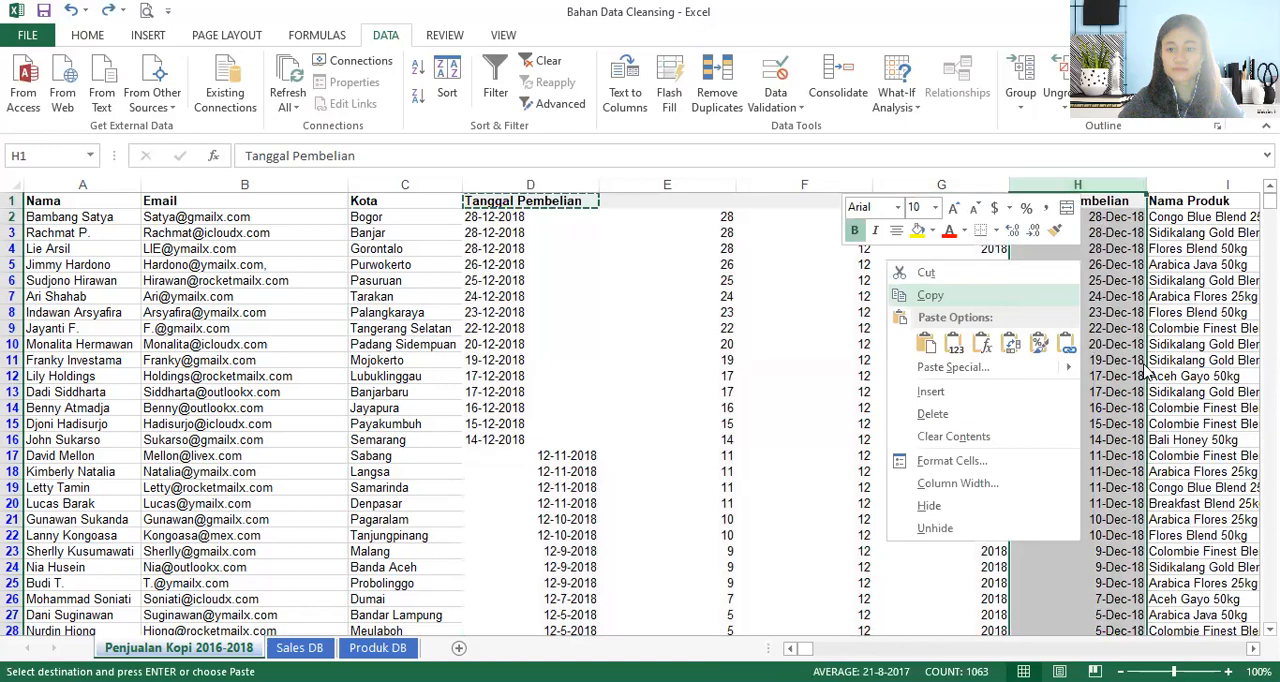
click(1010, 296)
- Delete columns D through G, which hold the original Tanggal Pembelian dates and the split day, month and year values
click(941, 184)
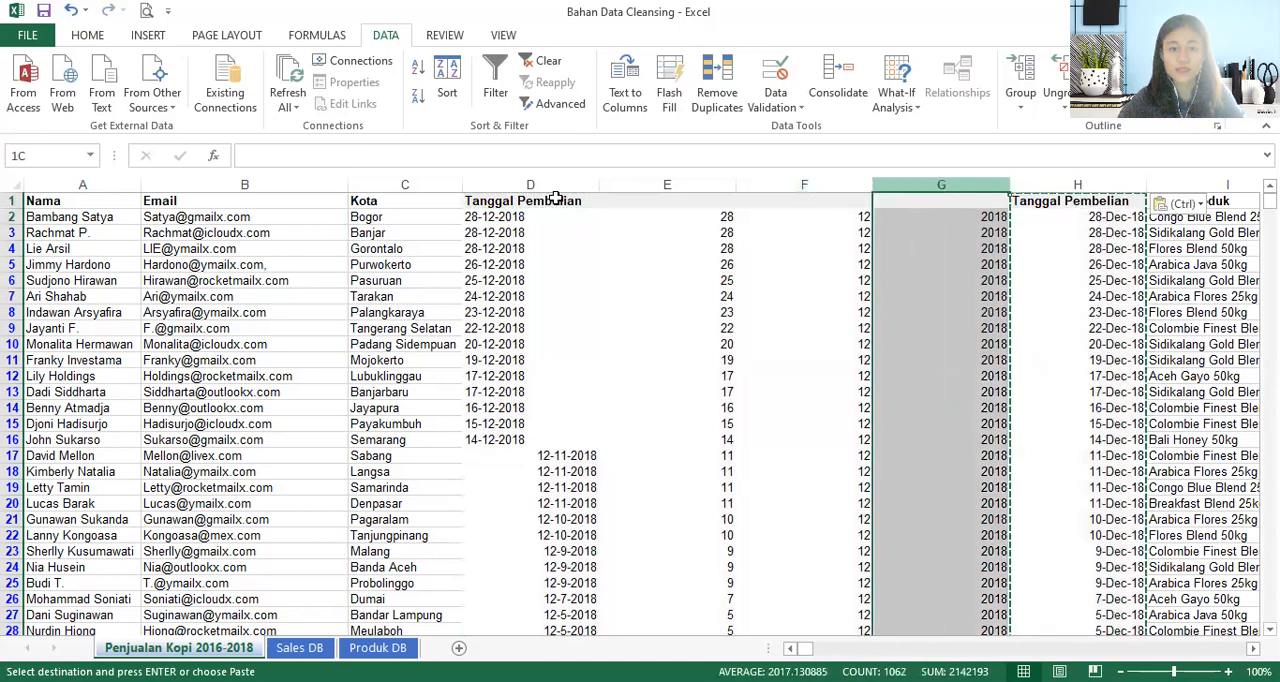
shift+click(555, 192)
right_click(760, 445)
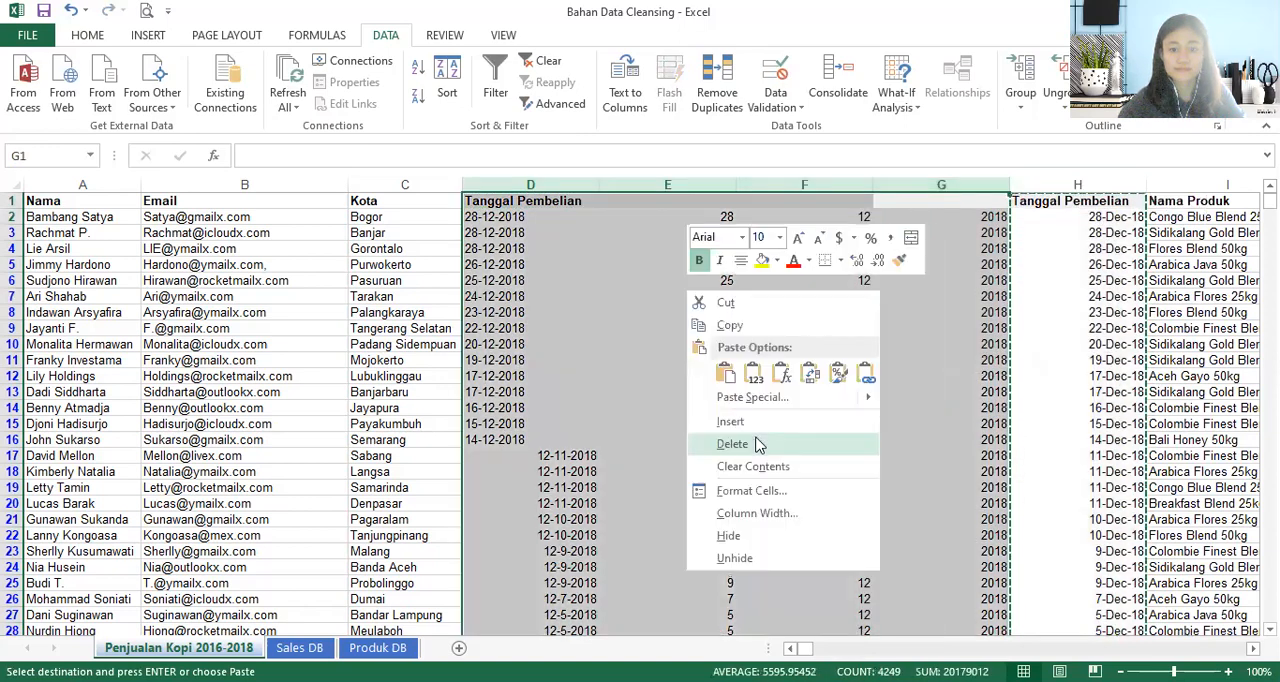
click(757, 445)
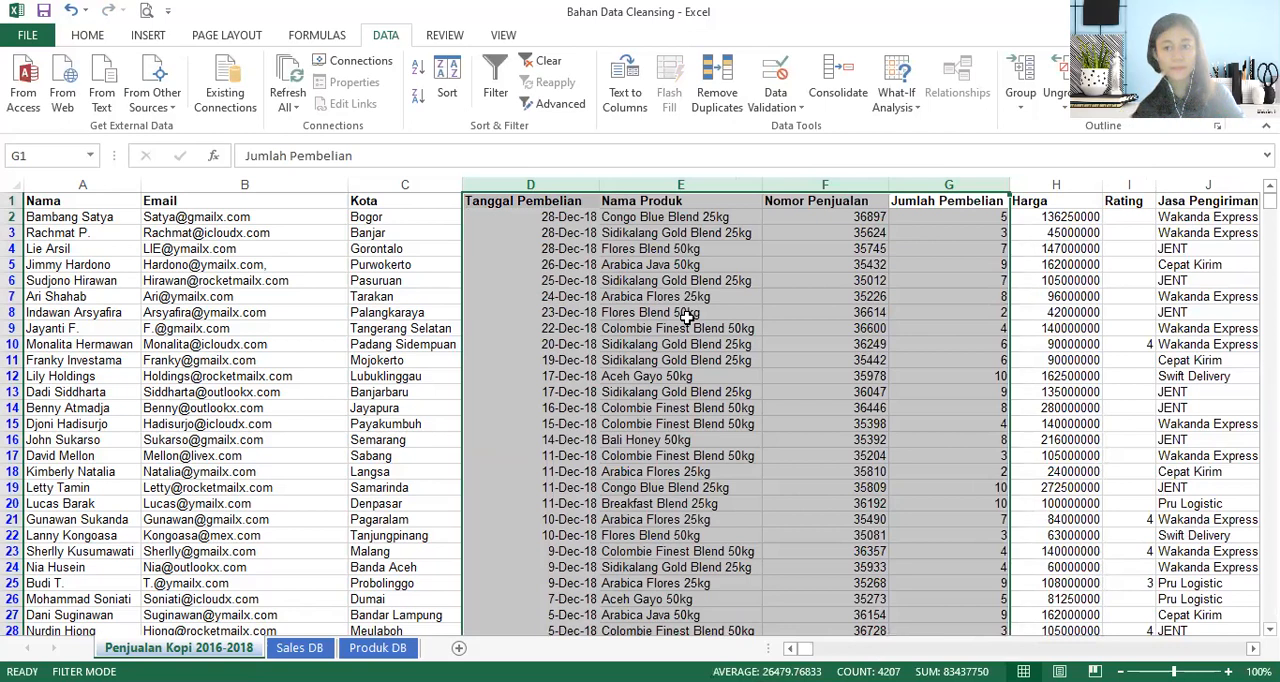
click(503, 328)
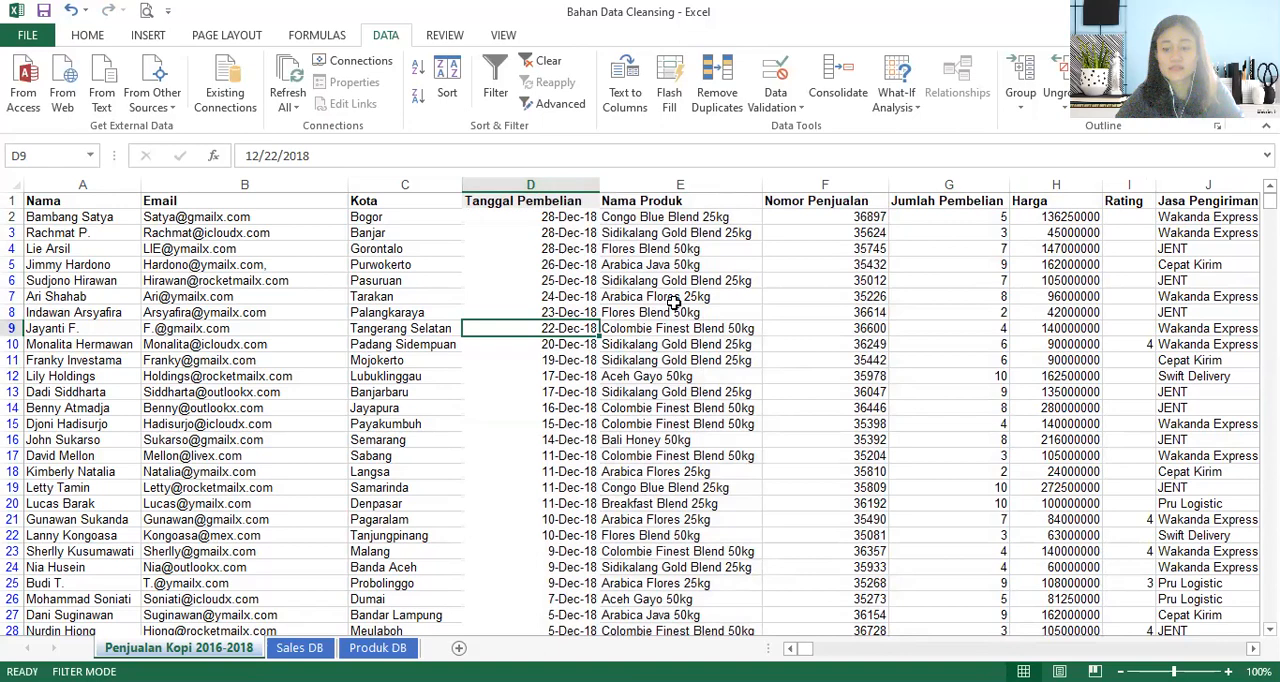
- Examine the Sales Person codes in column L and compare them with the Kode Sales list on the Sales DB sheet
key(ctrl+Right)
key(ctrl+Right)
key(ctrl+Right)
key(ctrl+Right)
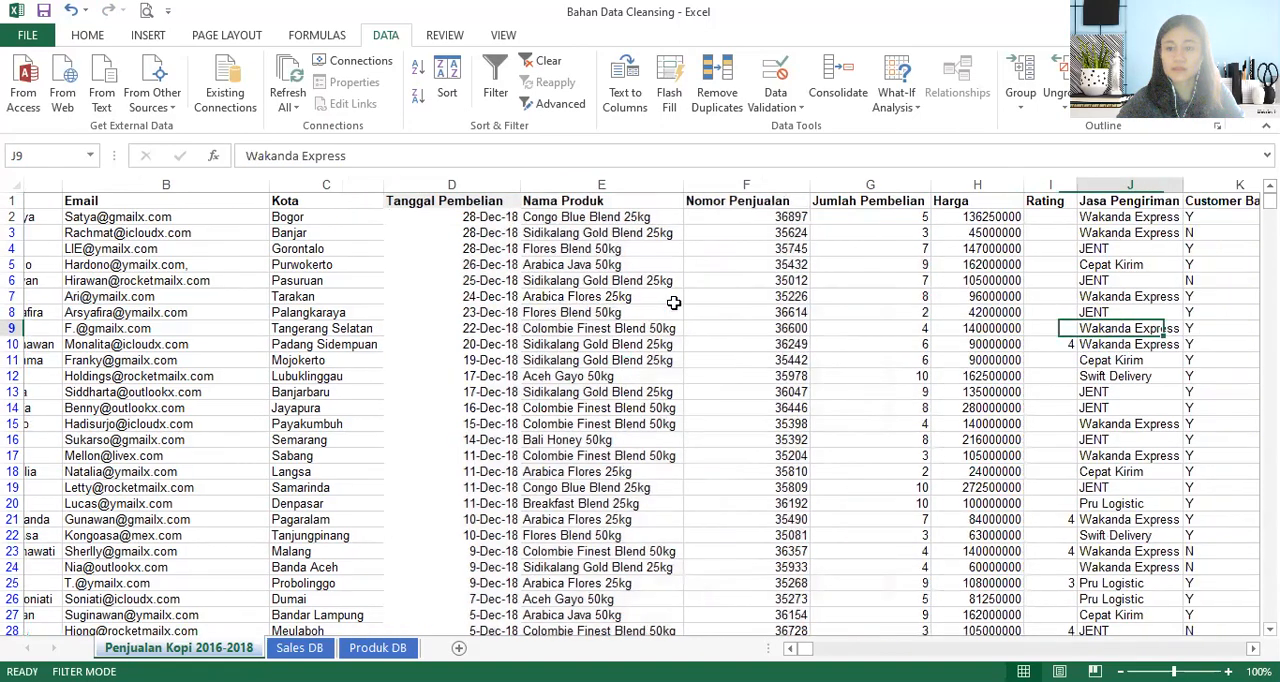
key(ctrl+Left)
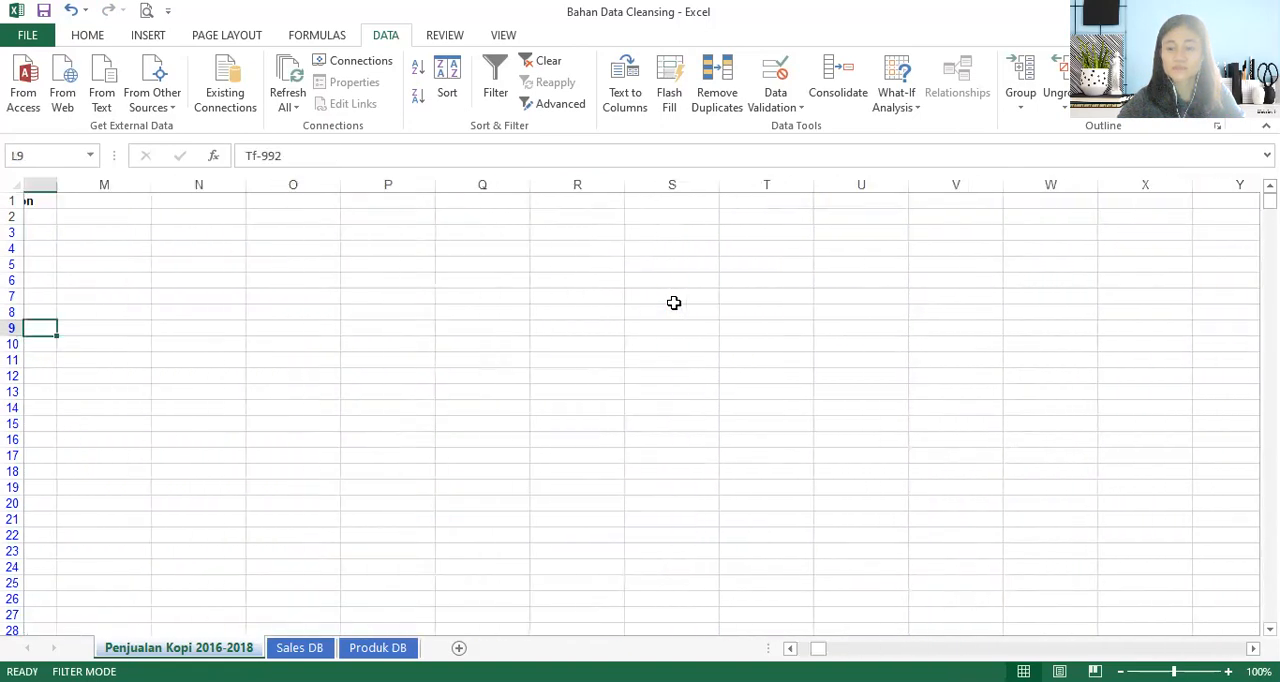
key(ctrl+Left)
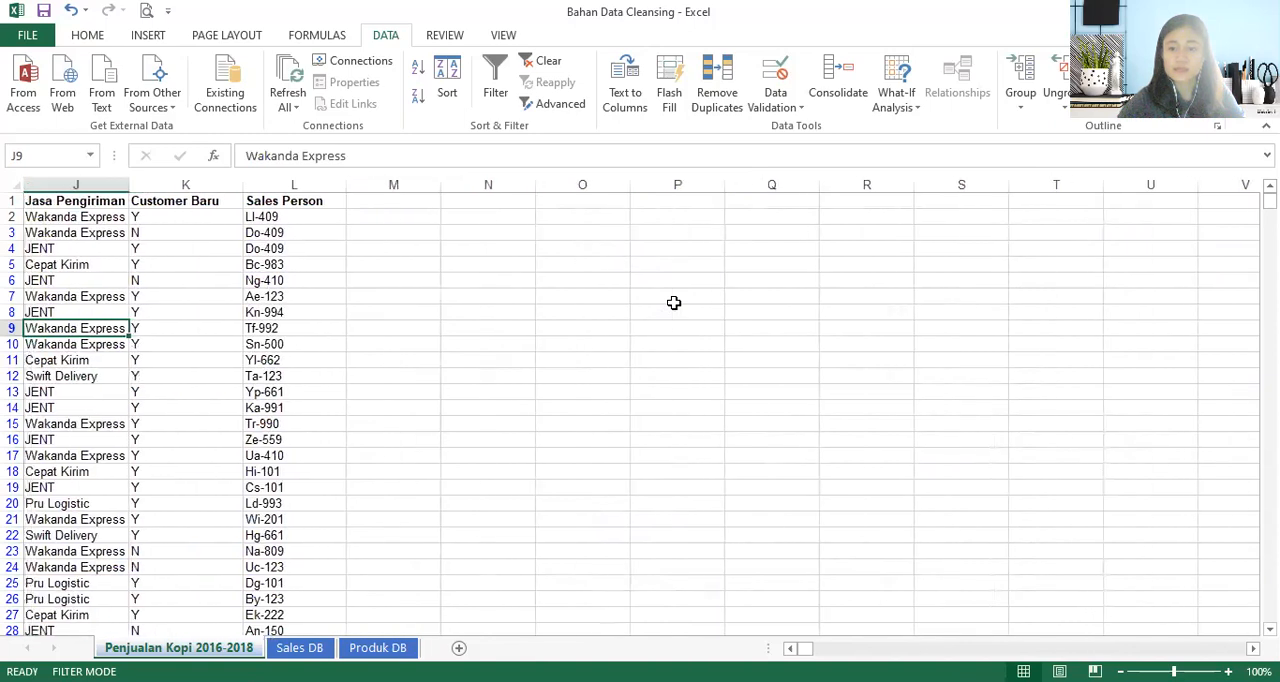
click(293, 216)
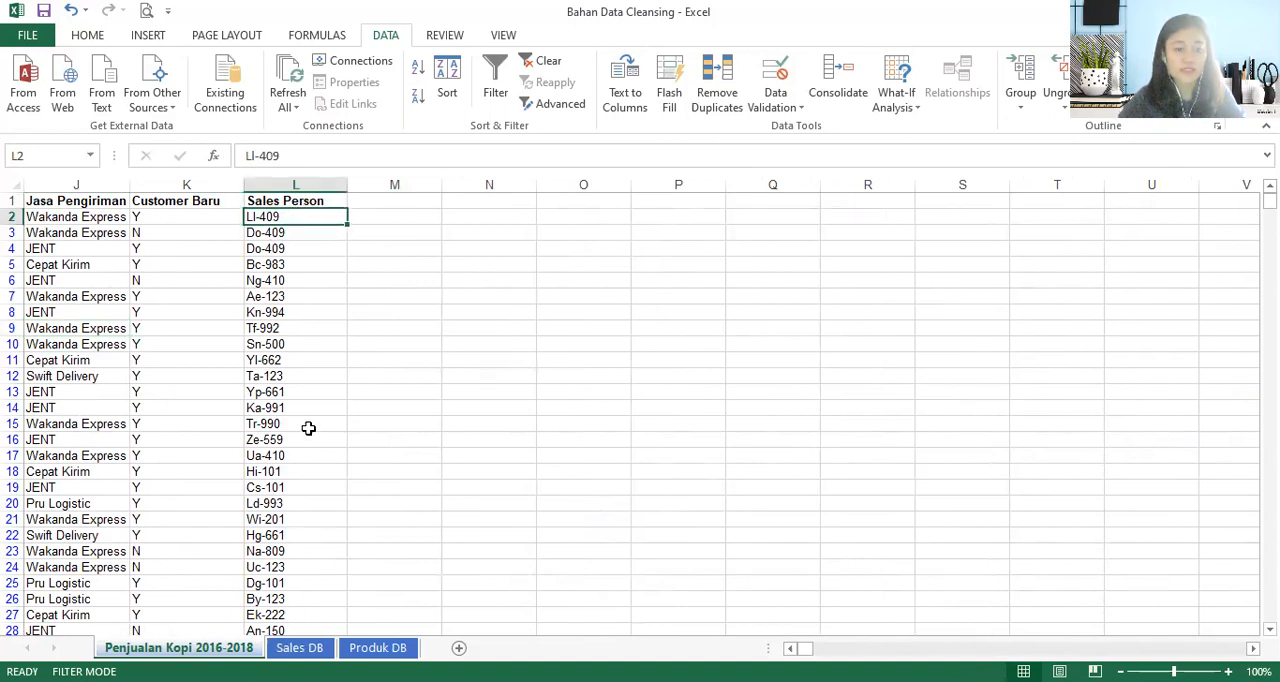
click(295, 648)
scroll(90, 272, up, 3)
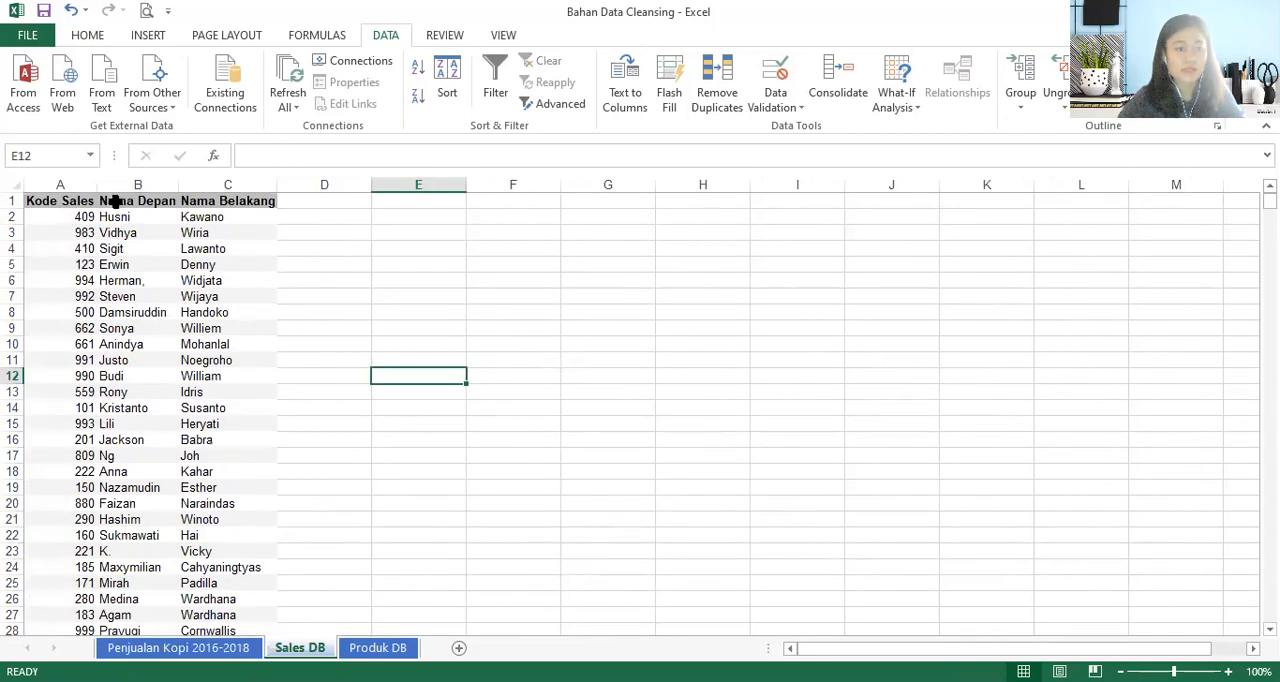
click(200, 648)
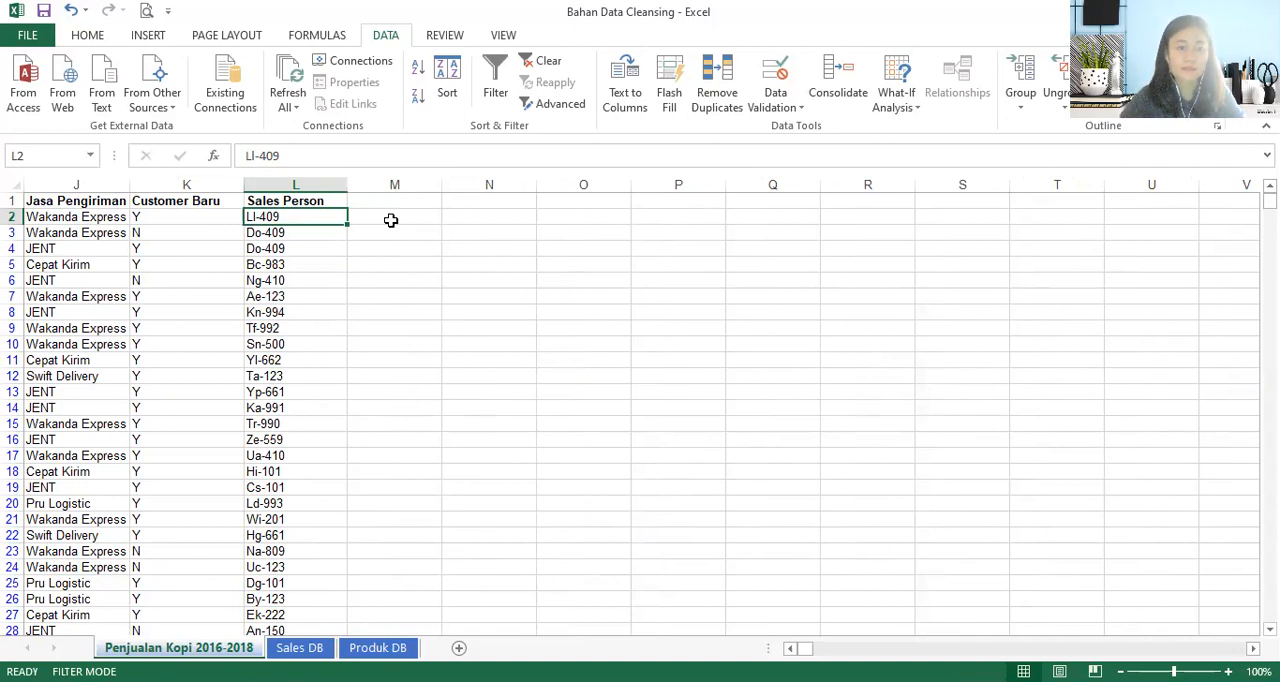
- Extract the last three characters of the Sales Person code in M2 with =RIGHT(L2,3) and fill the formula down column M
click(392, 222)
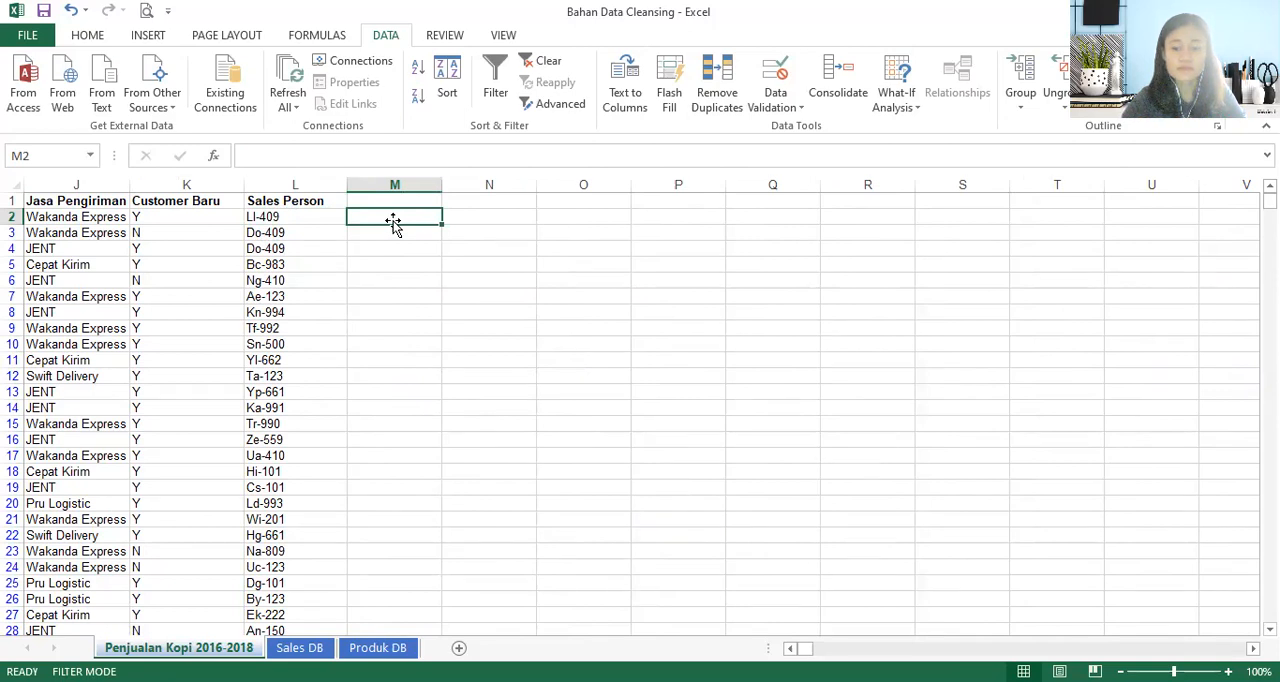
text(=)
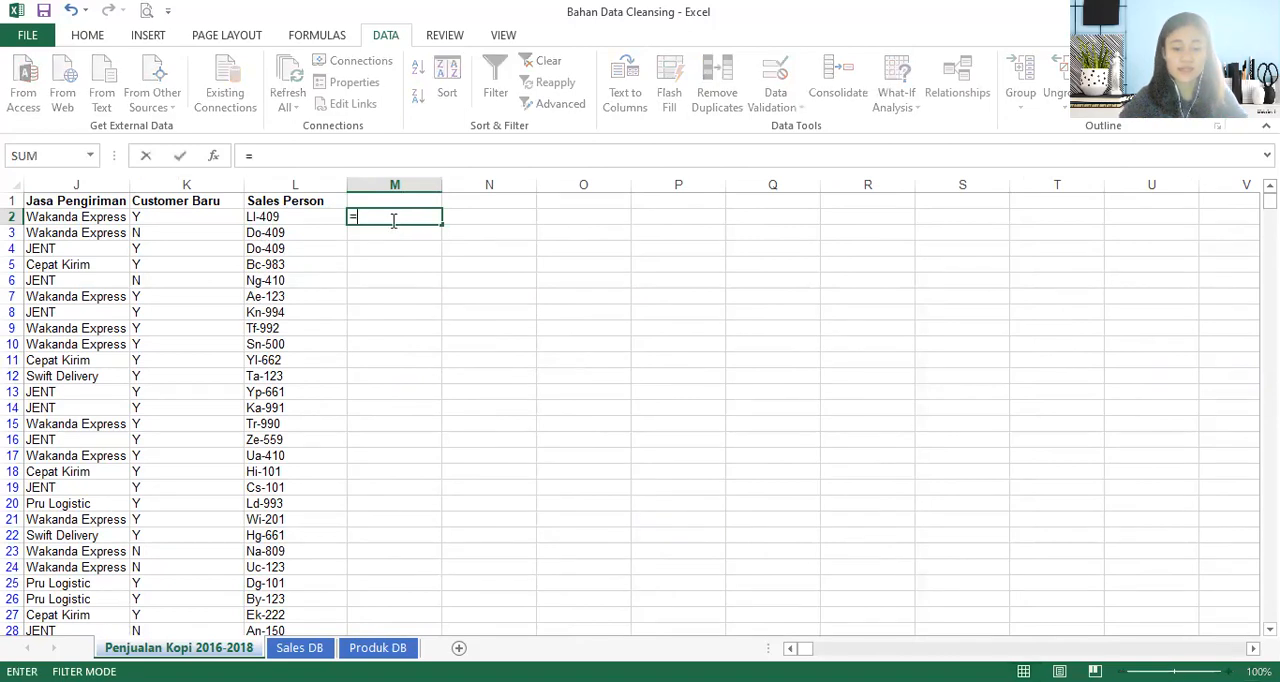
text(right)
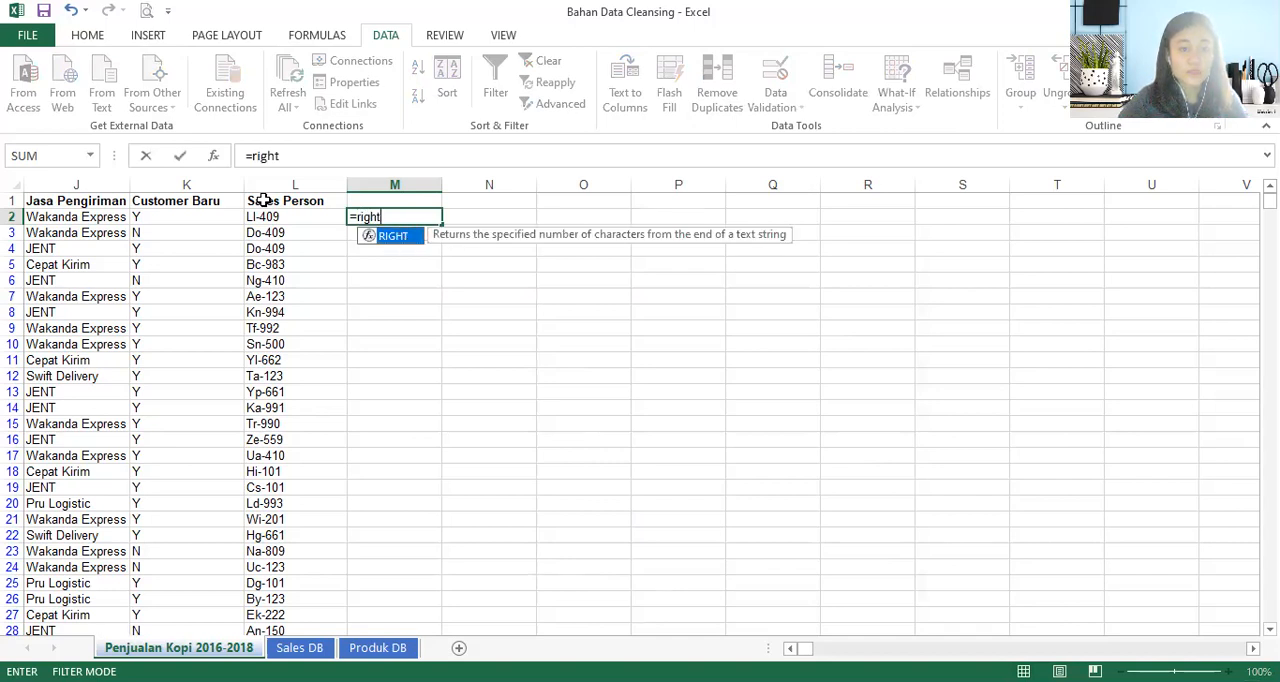
key(Tab)
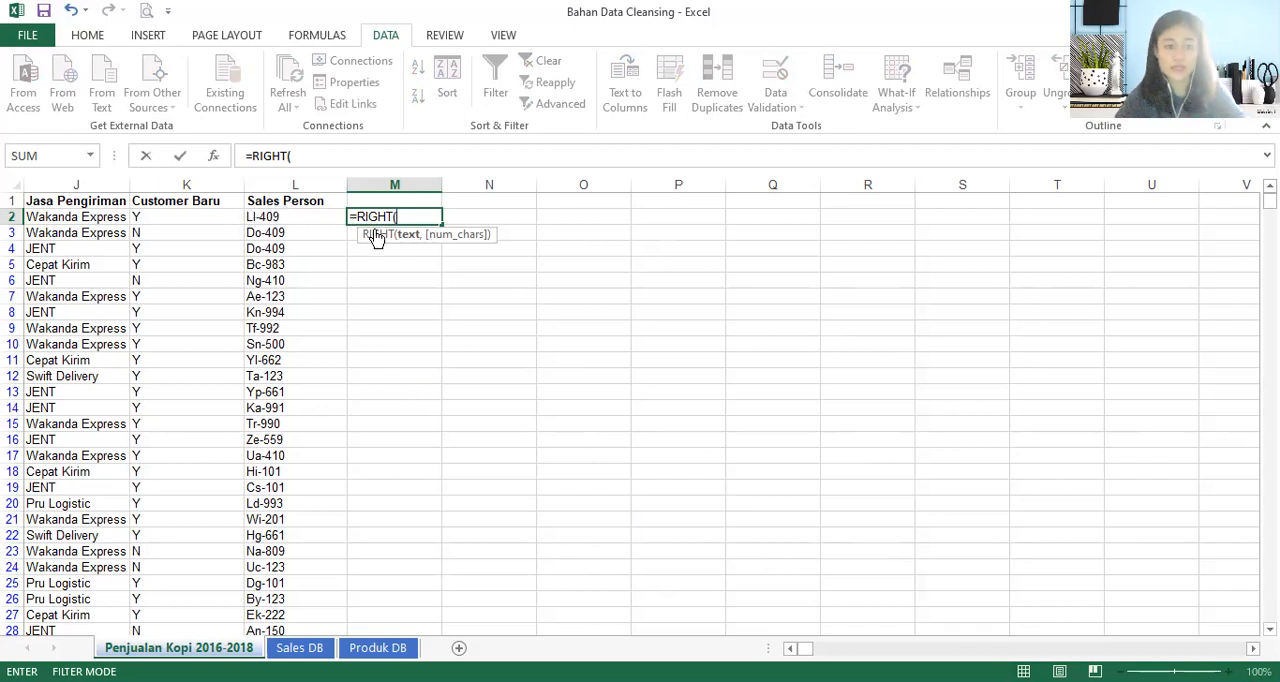
click(276, 220)
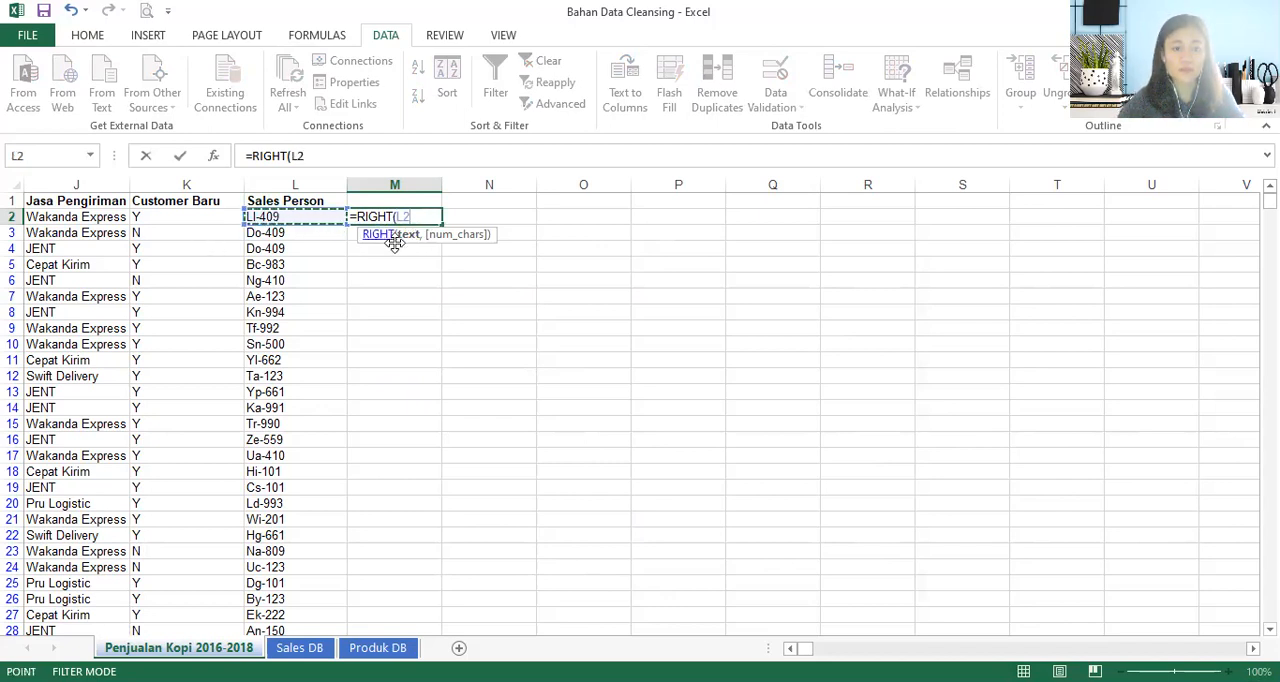
text(,)
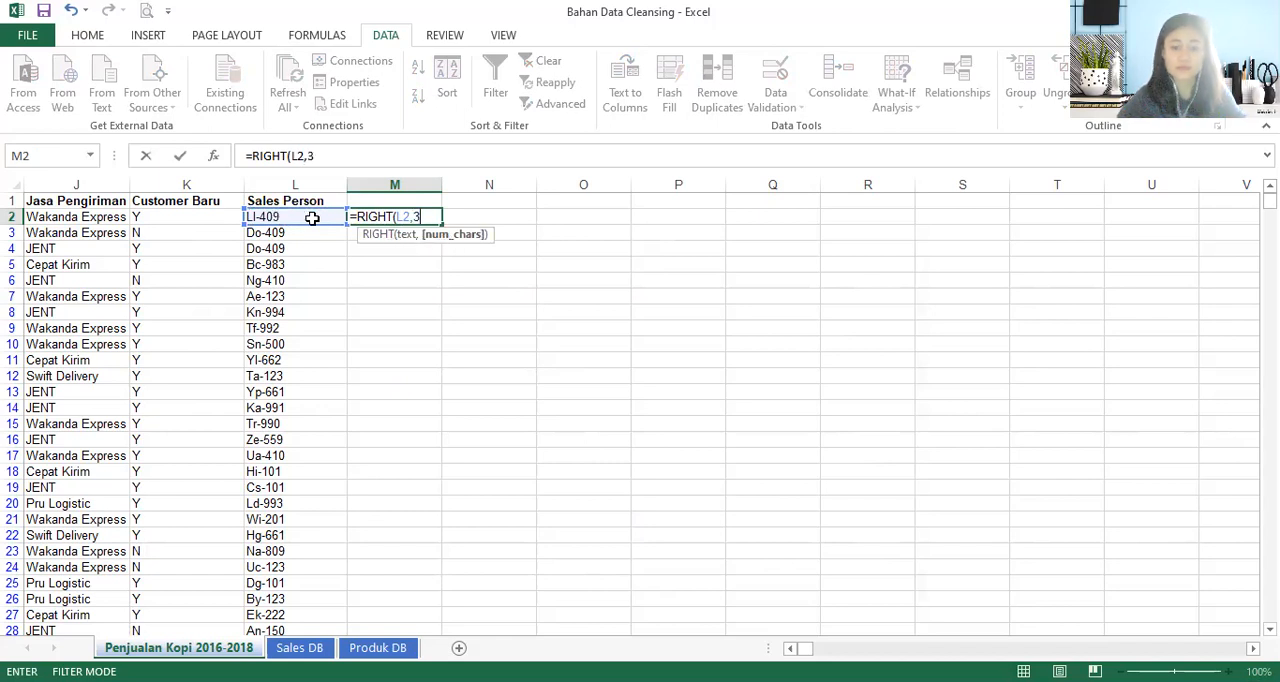
text(3))
key(Return)
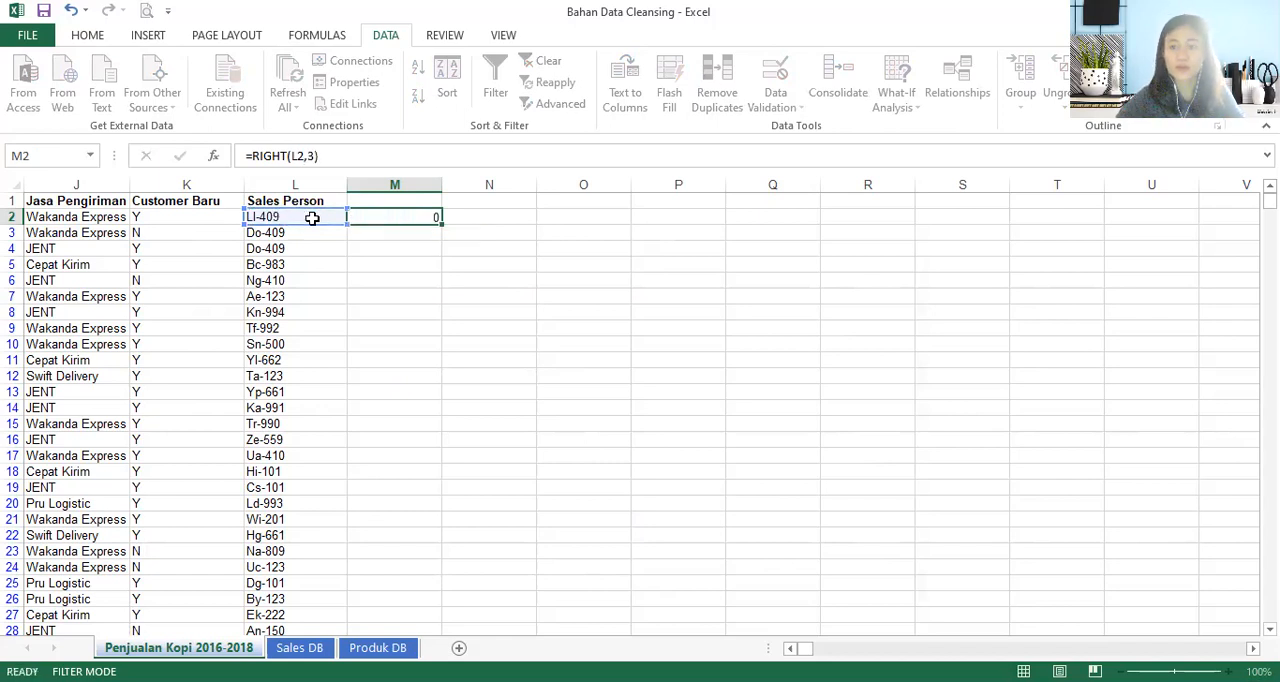
click(381, 216)
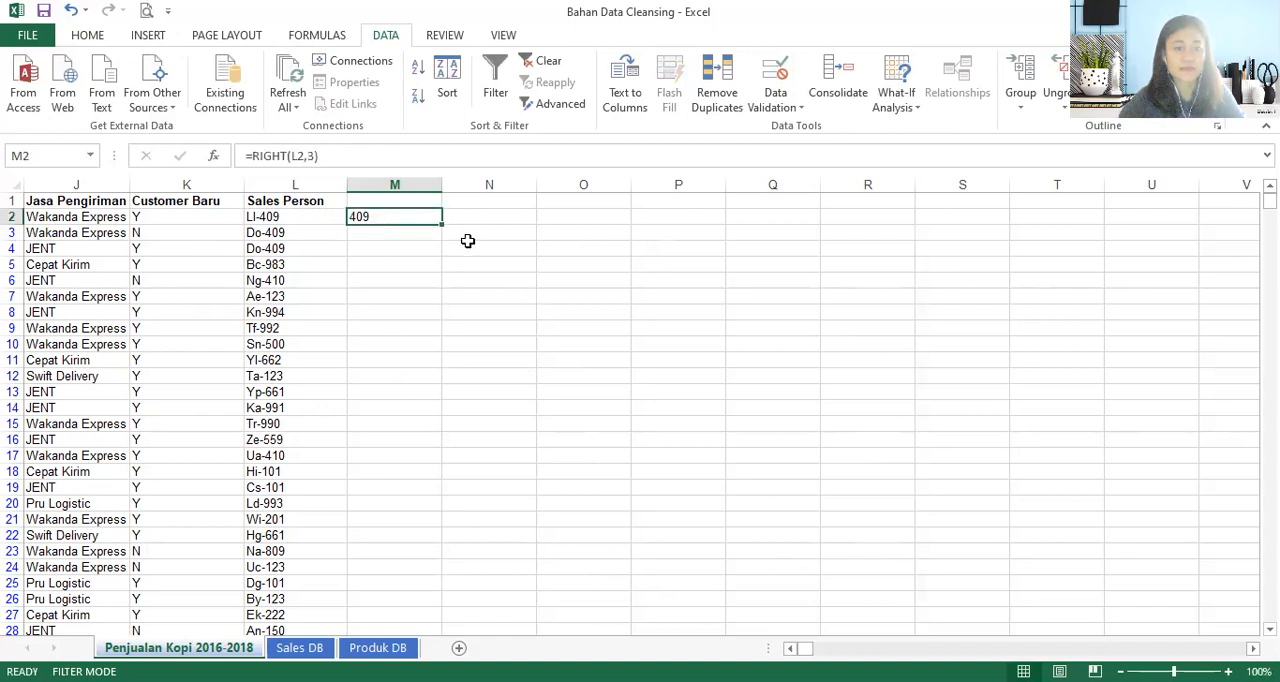
double_click(443, 225)
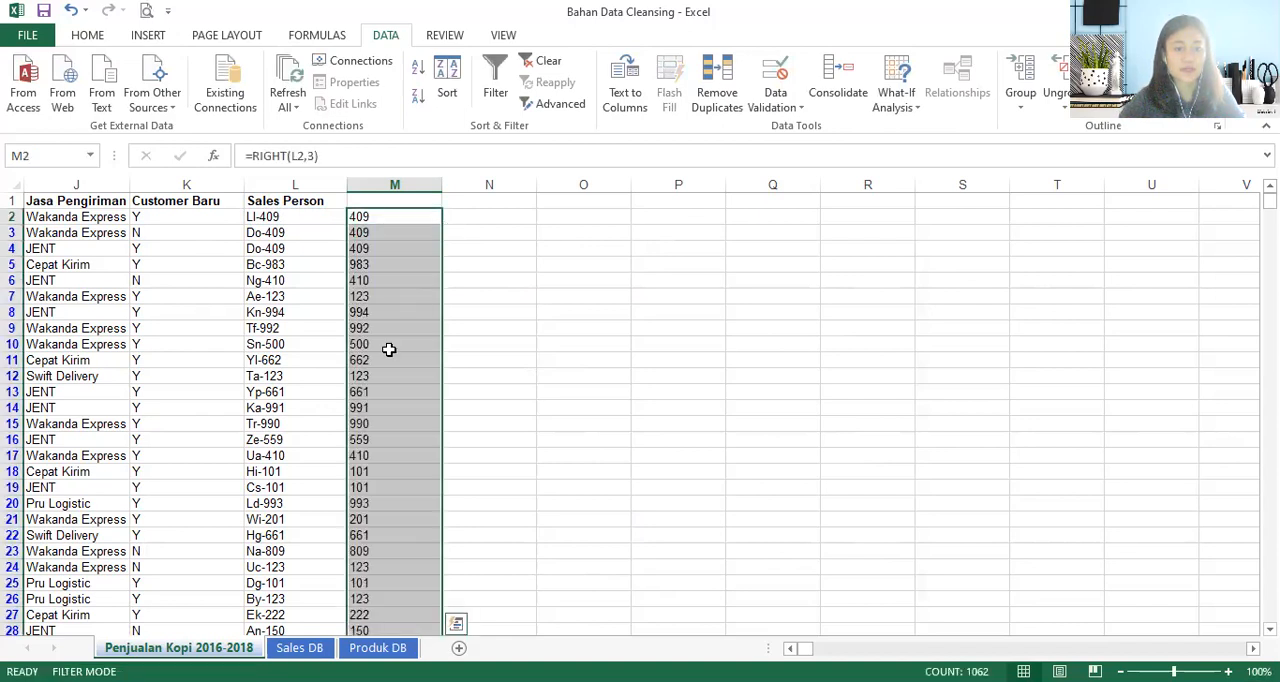
- Copy the extracted codes in column M and paste them in place as values only
key(ctrl+c)
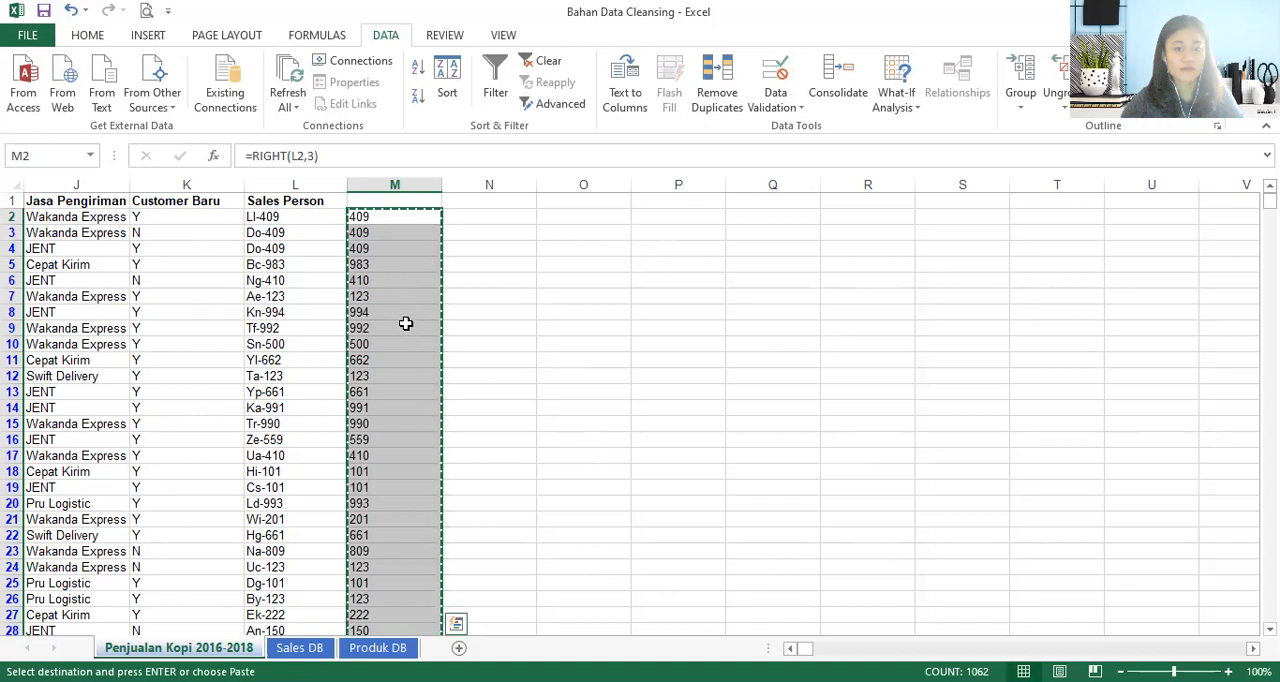
key(ctrl+v)
key(ctrl)
key(v)
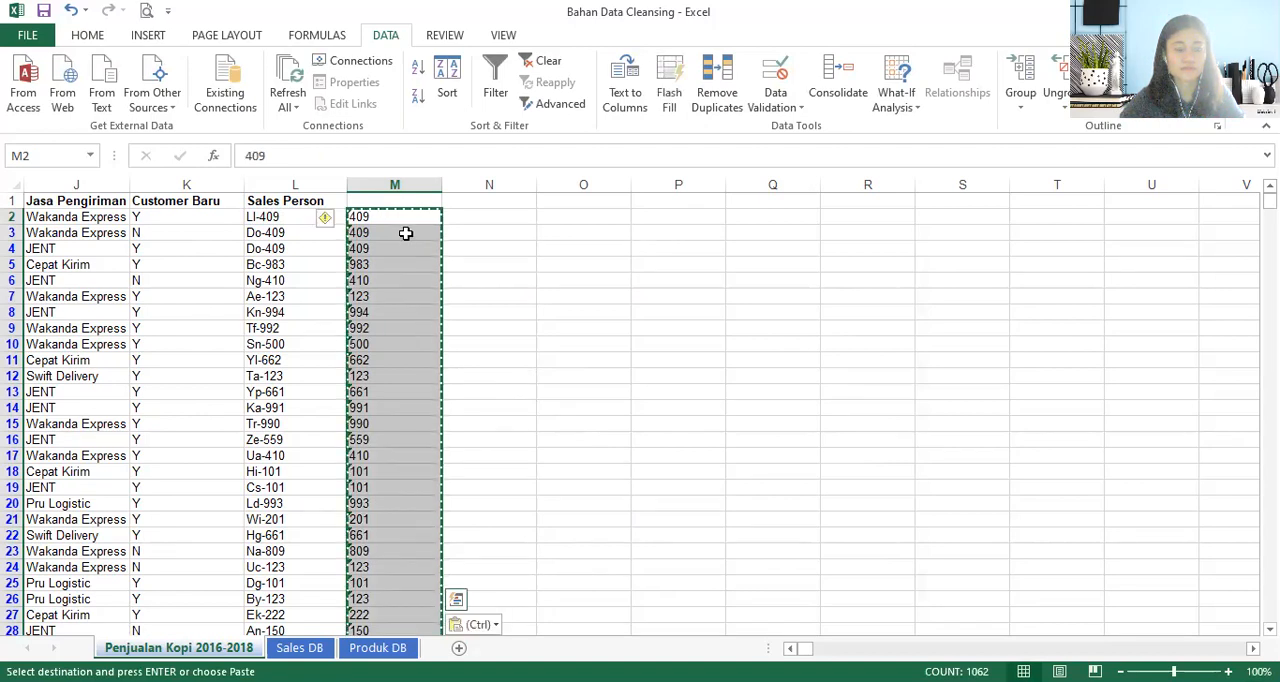
click(405, 234)
click(380, 218)
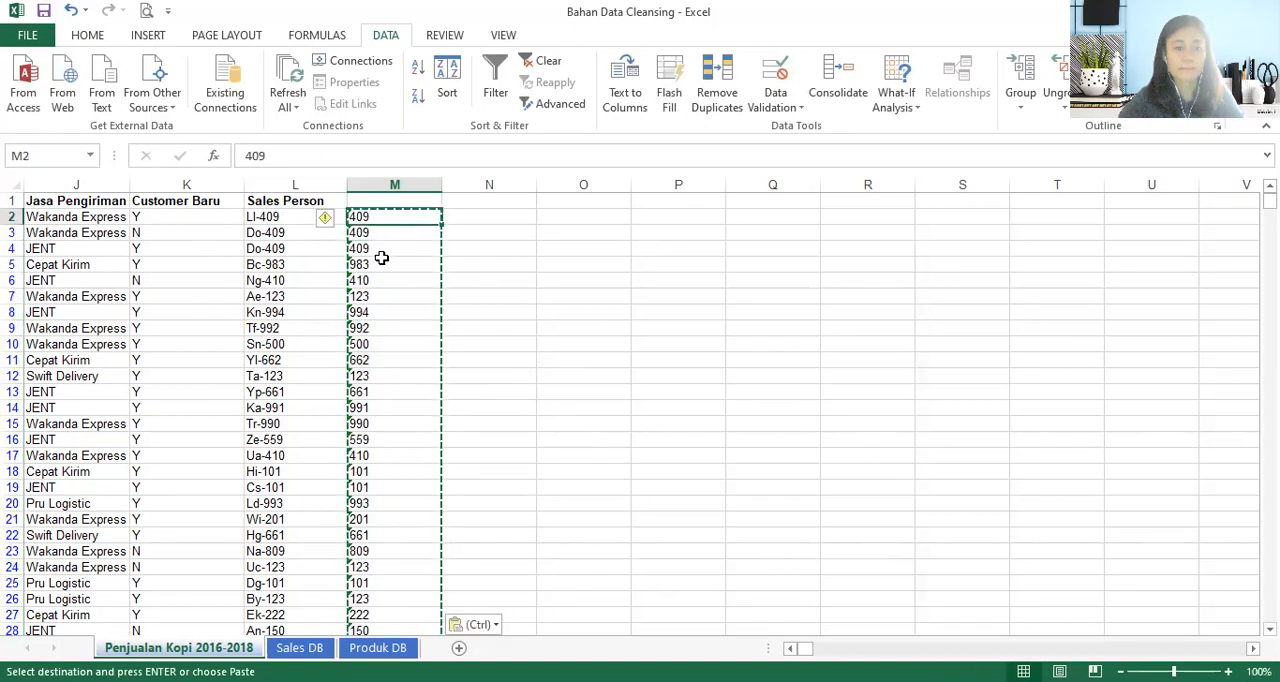
- Convert the text code to a number in N2 with =VALUE(M2) and fill the formula down column N
click(482, 216)
key(Escape)
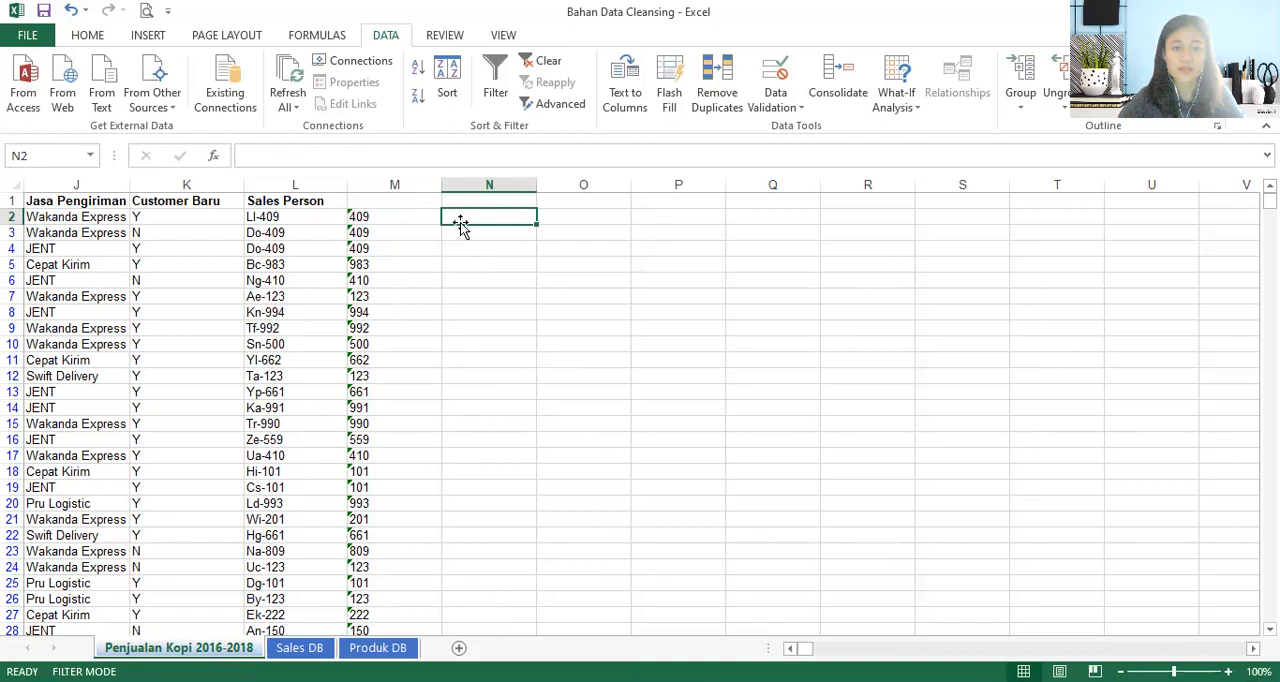
text(=)
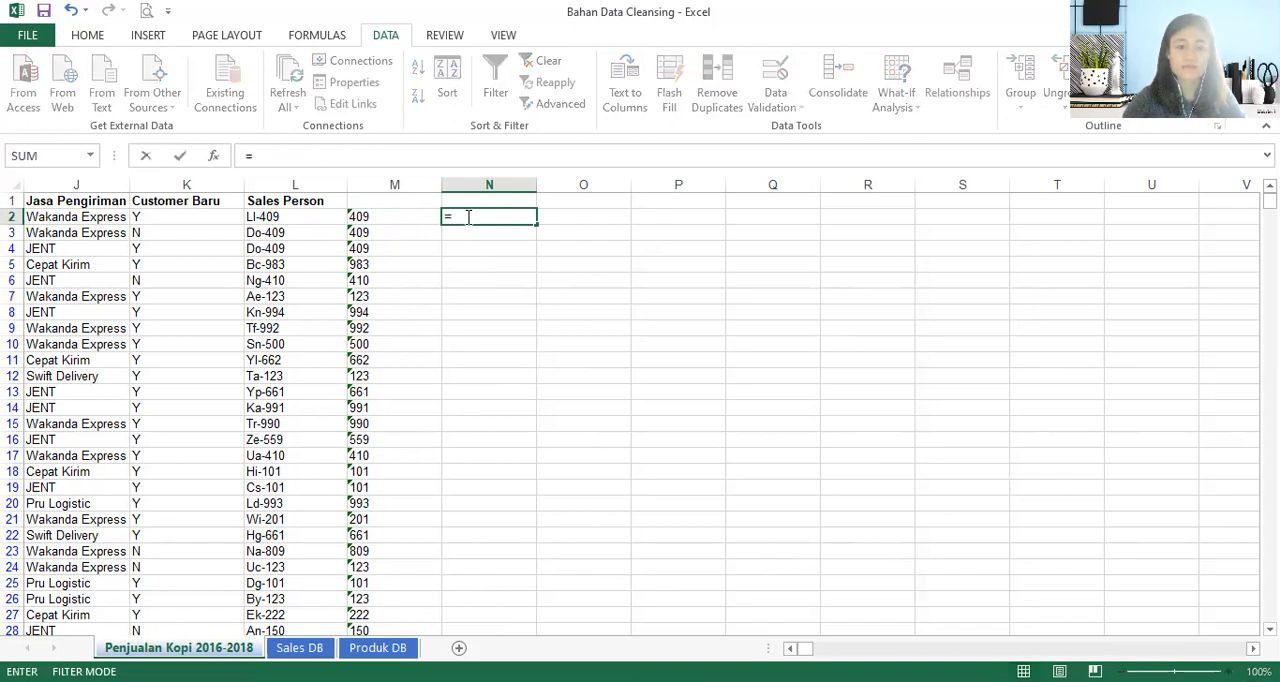
text(vl)
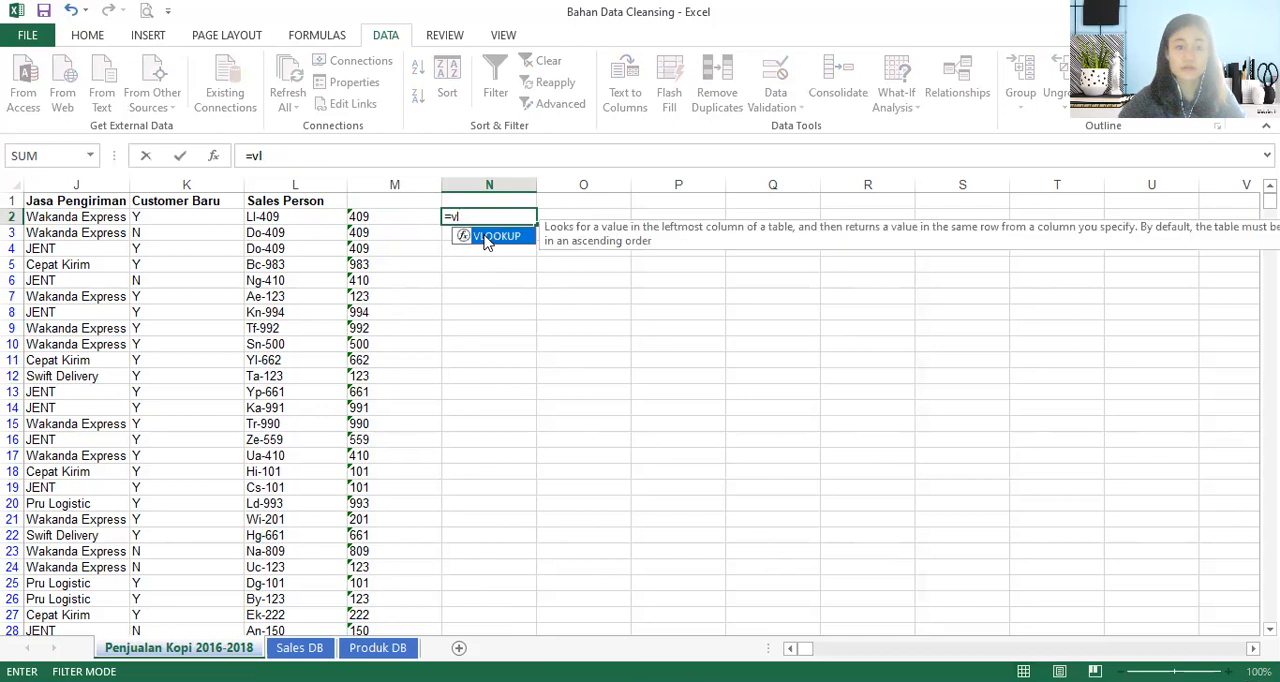
key(BackSpace)
text(a)
key(Tab)
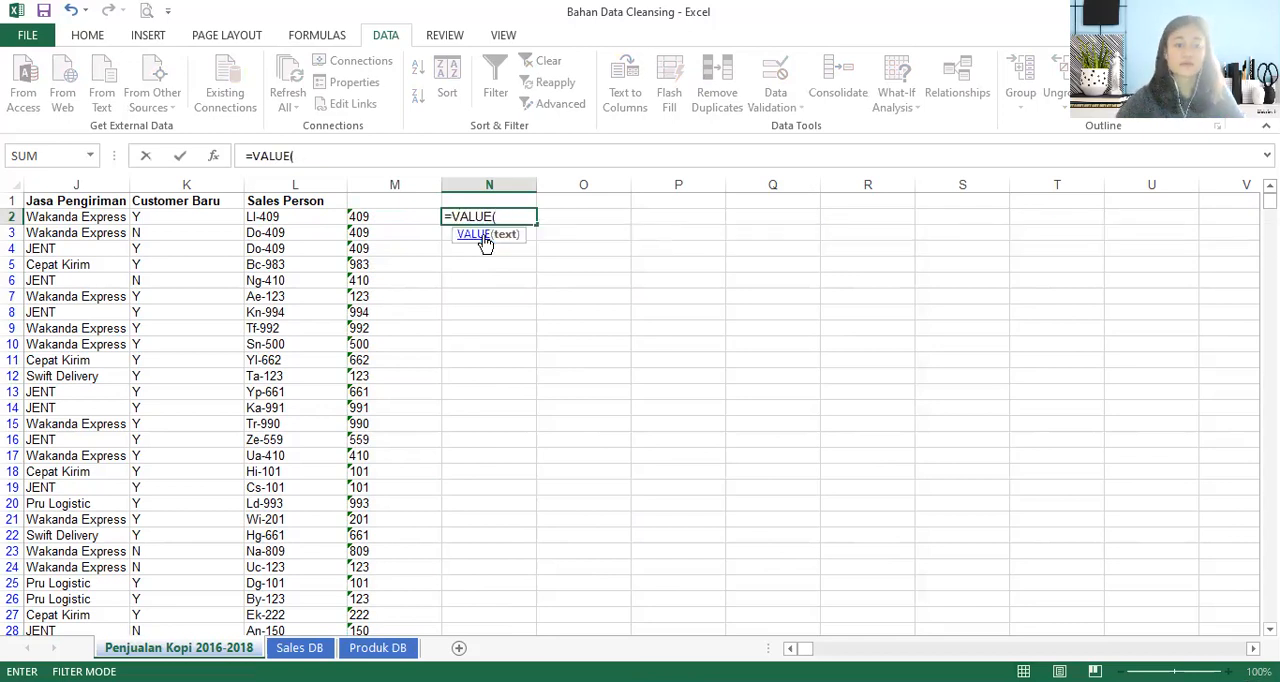
click(366, 216)
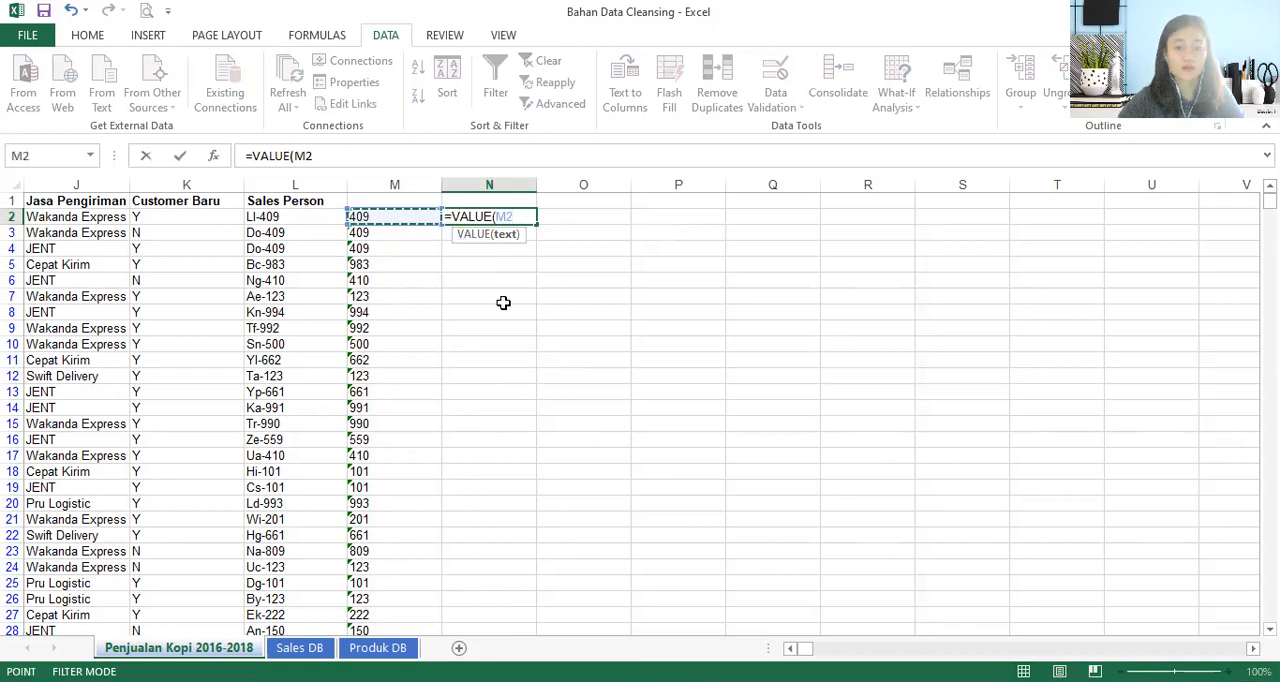
text())
key(Return)
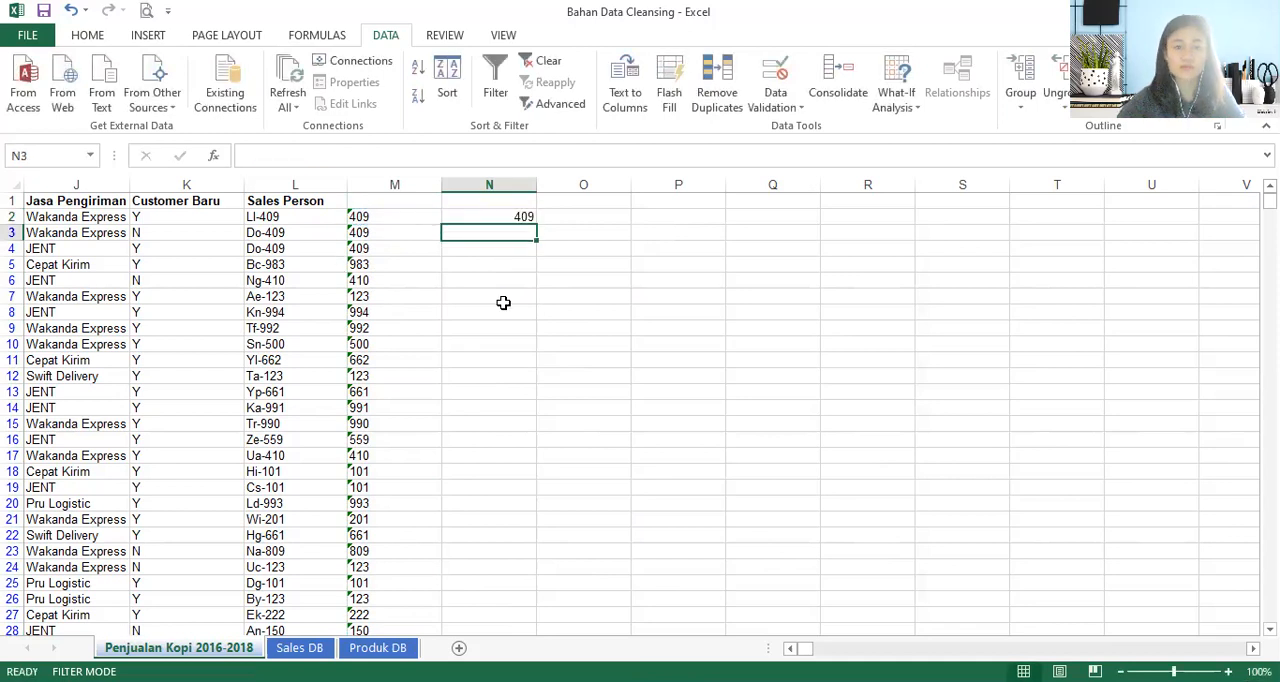
click(500, 216)
double_click(536, 224)
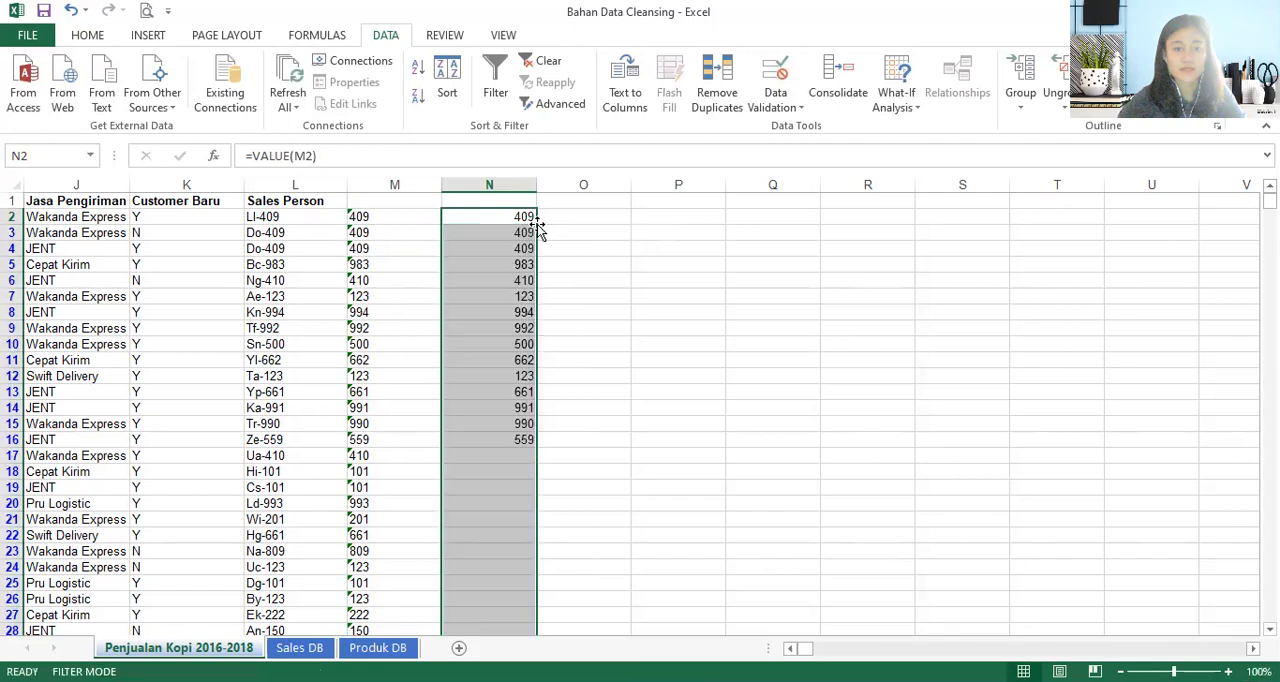
- Copy the numeric codes in column N and paste them in place as values only
key(ctrl+c)
right_click(514, 290)
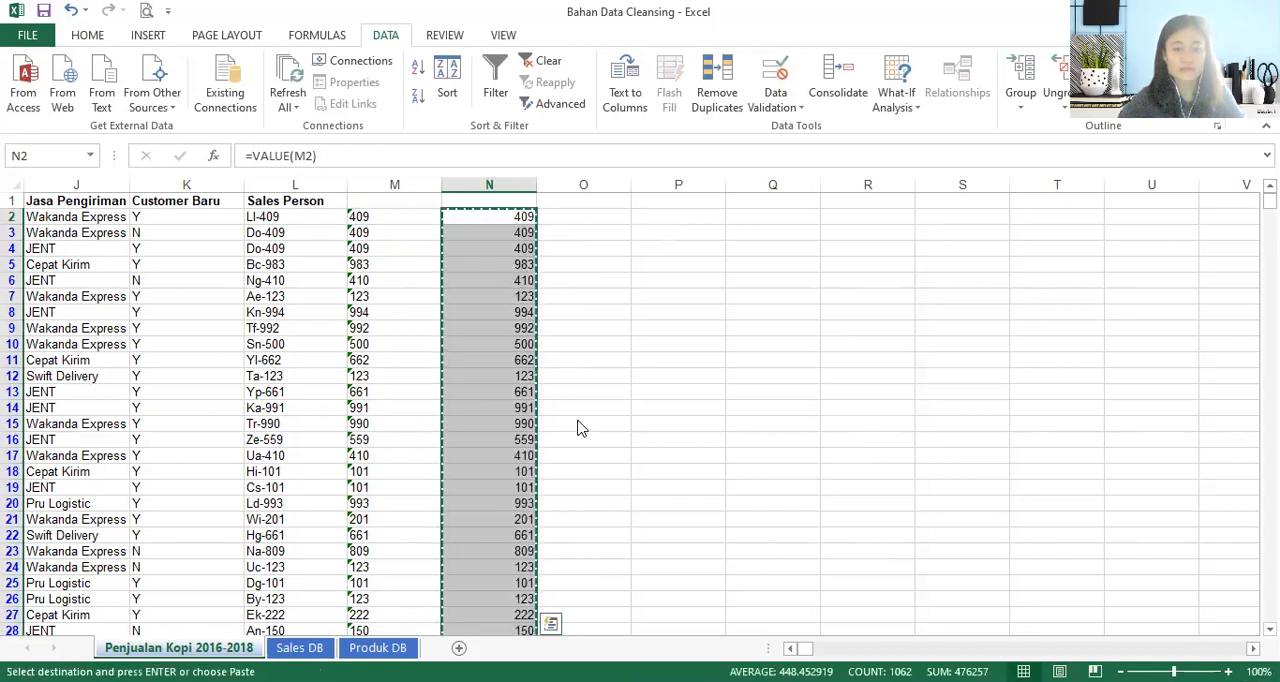
click(585, 380)
- Delete column M with the text codes and check the numeric codes beside the Sales Person column
click(393, 184)
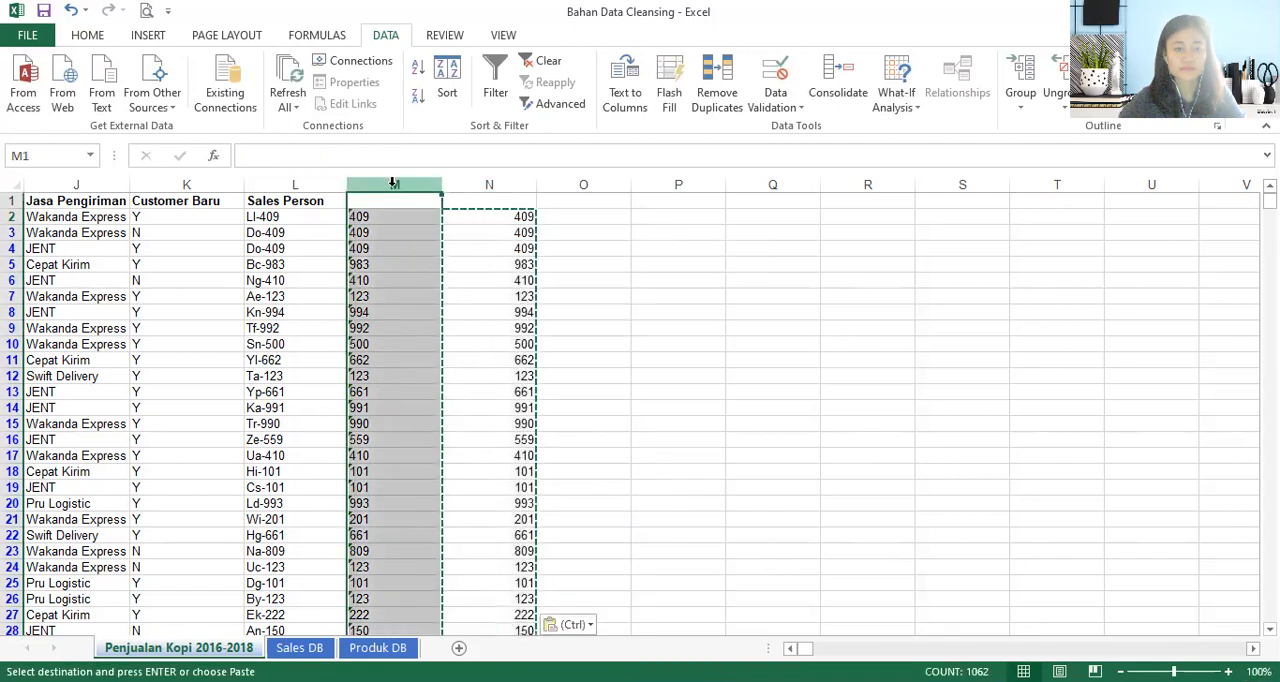
drag(410, 259, 411, 224)
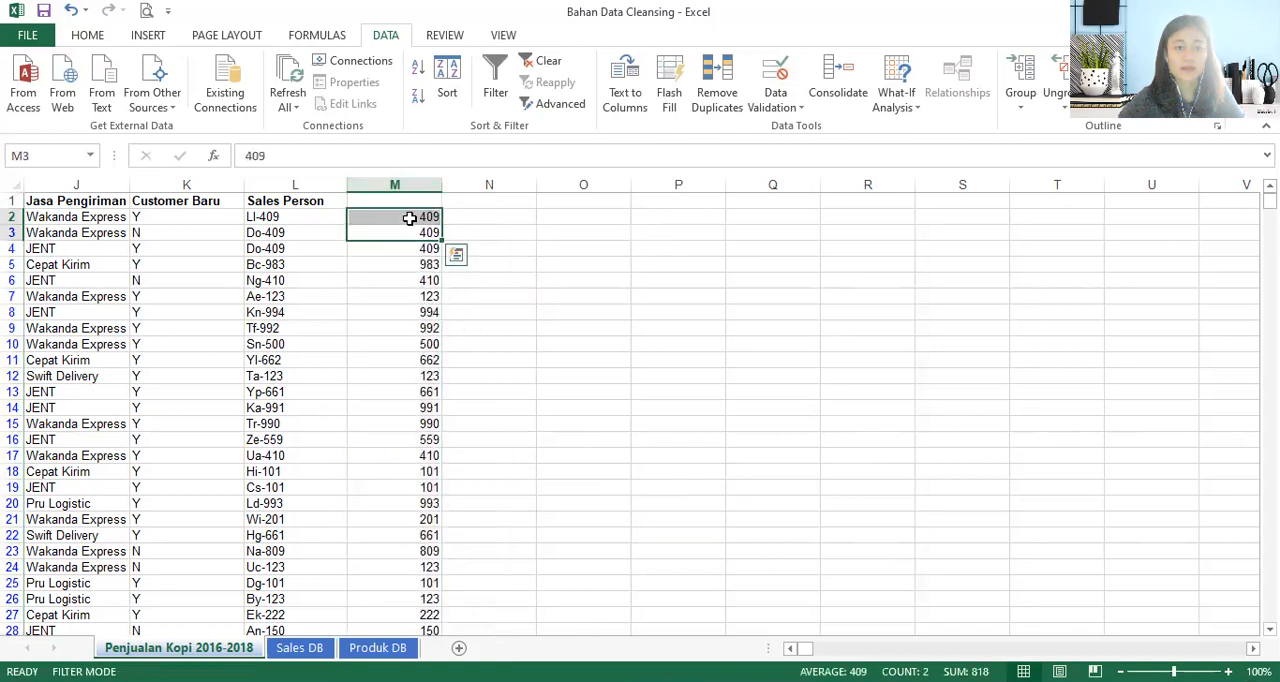
click(426, 216)
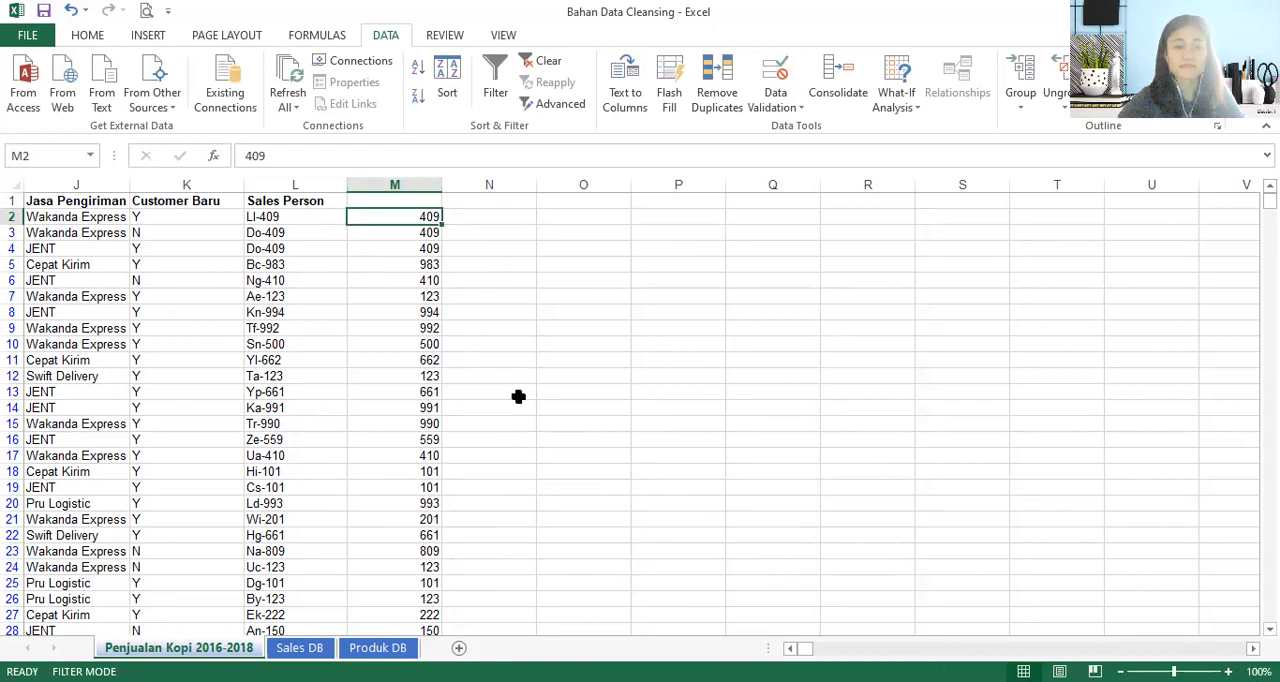
- Start a VLOOKUP formula in N2 with M2 as the lookup value, after checking the Sales DB sheet's columns
click(483, 220)
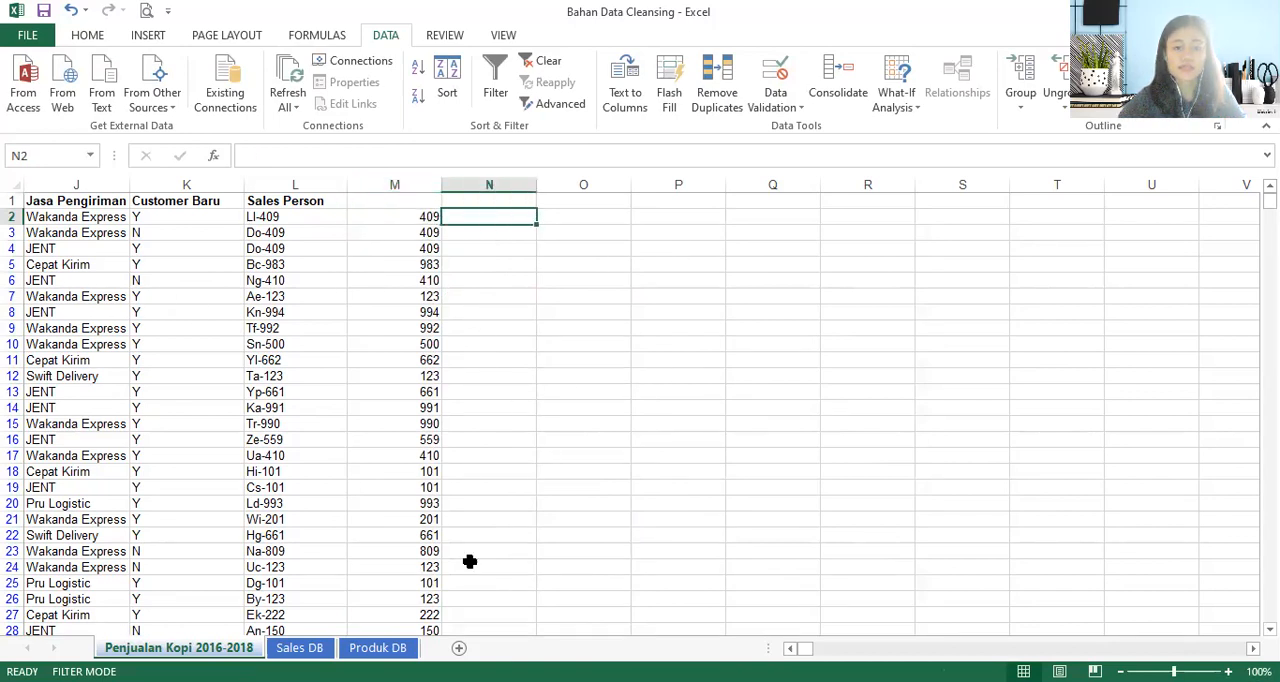
click(289, 649)
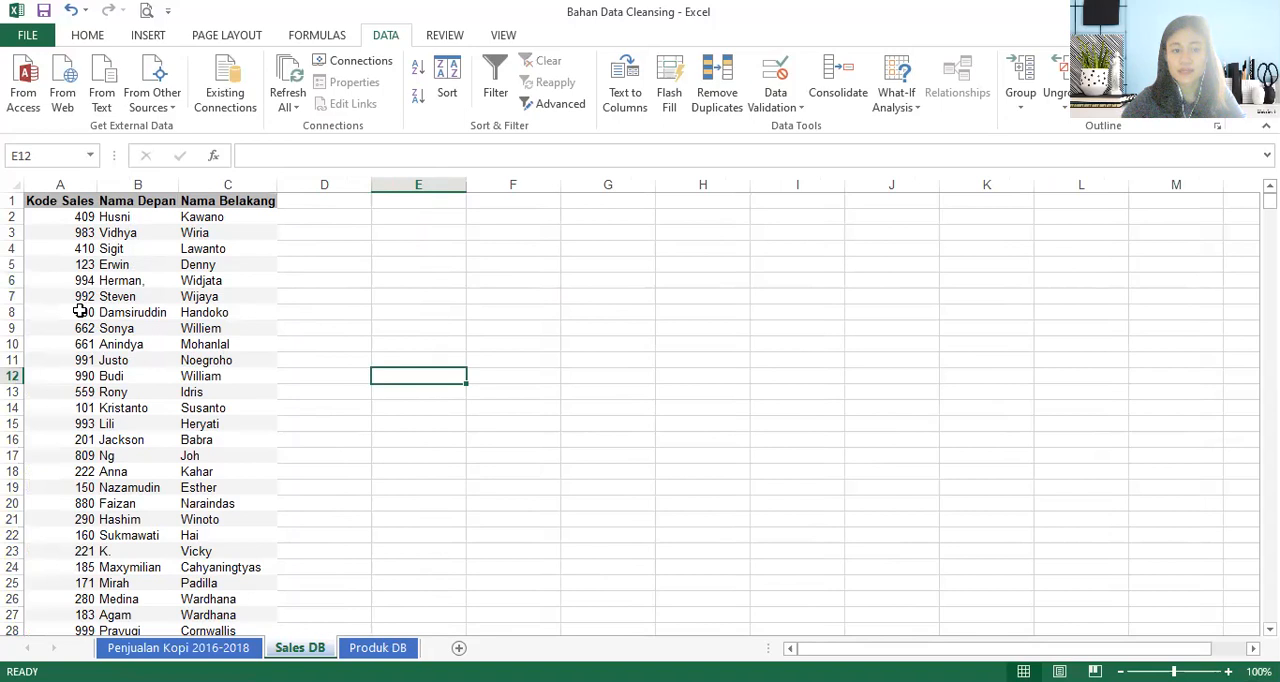
click(205, 648)
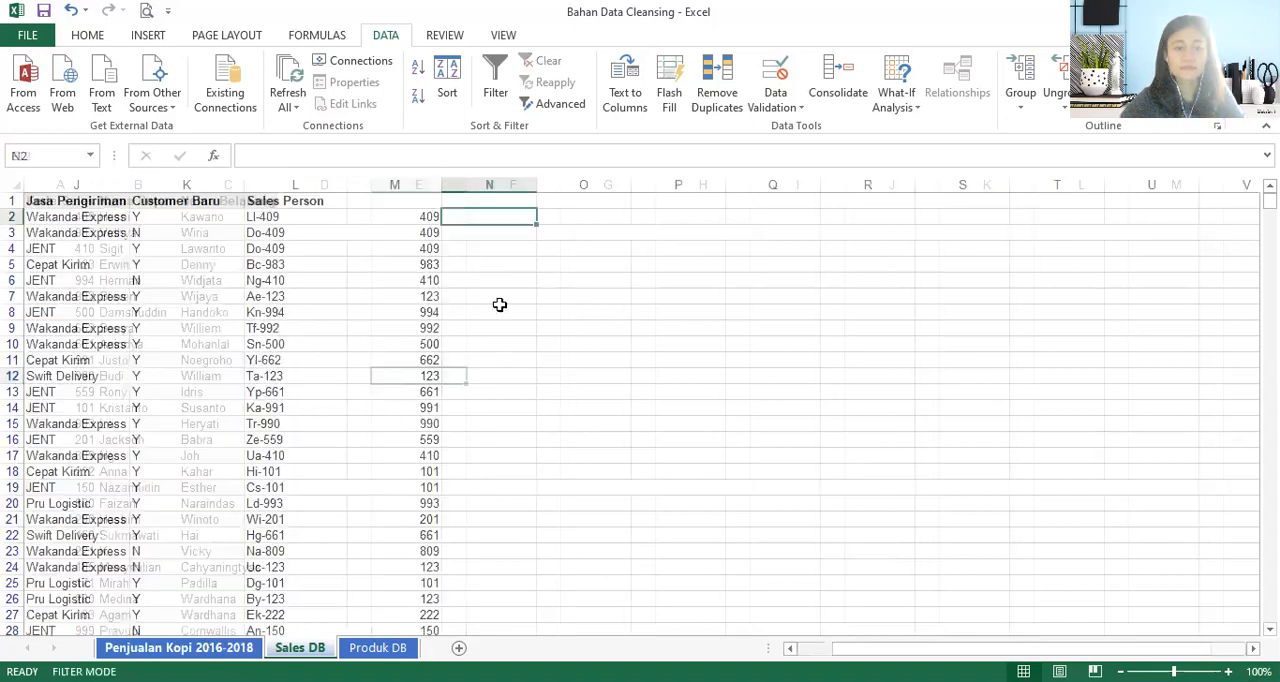
text(=v)
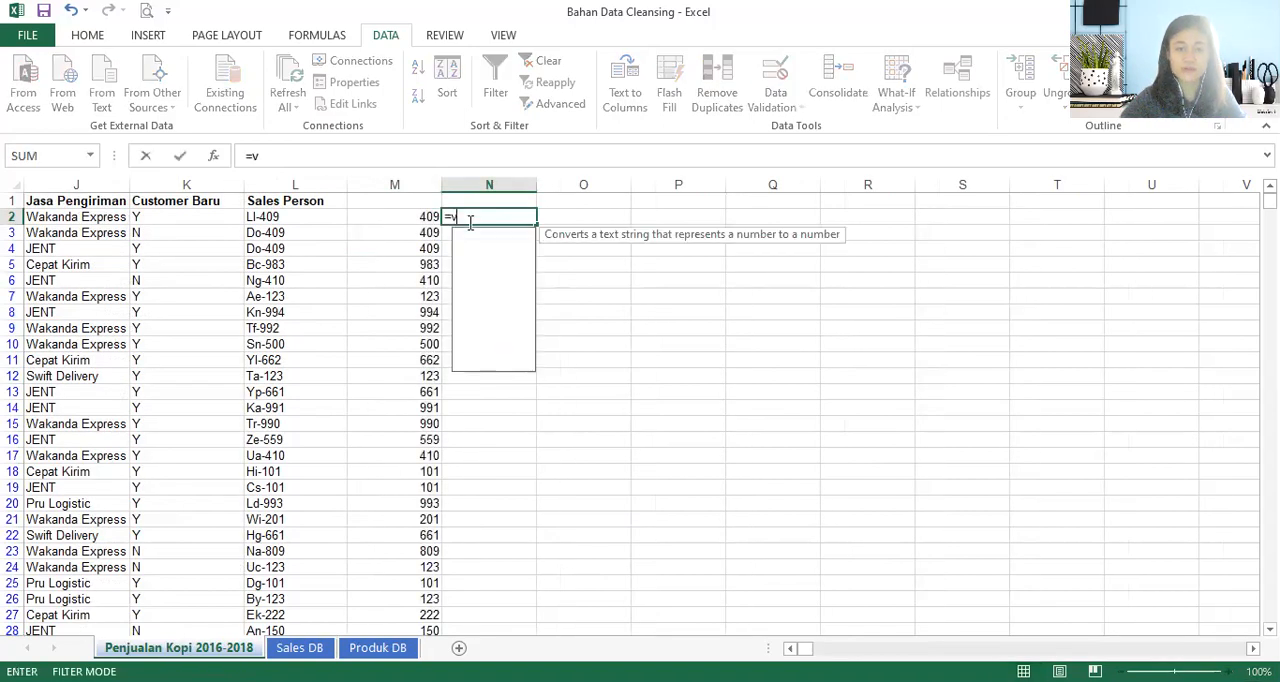
text(lo)
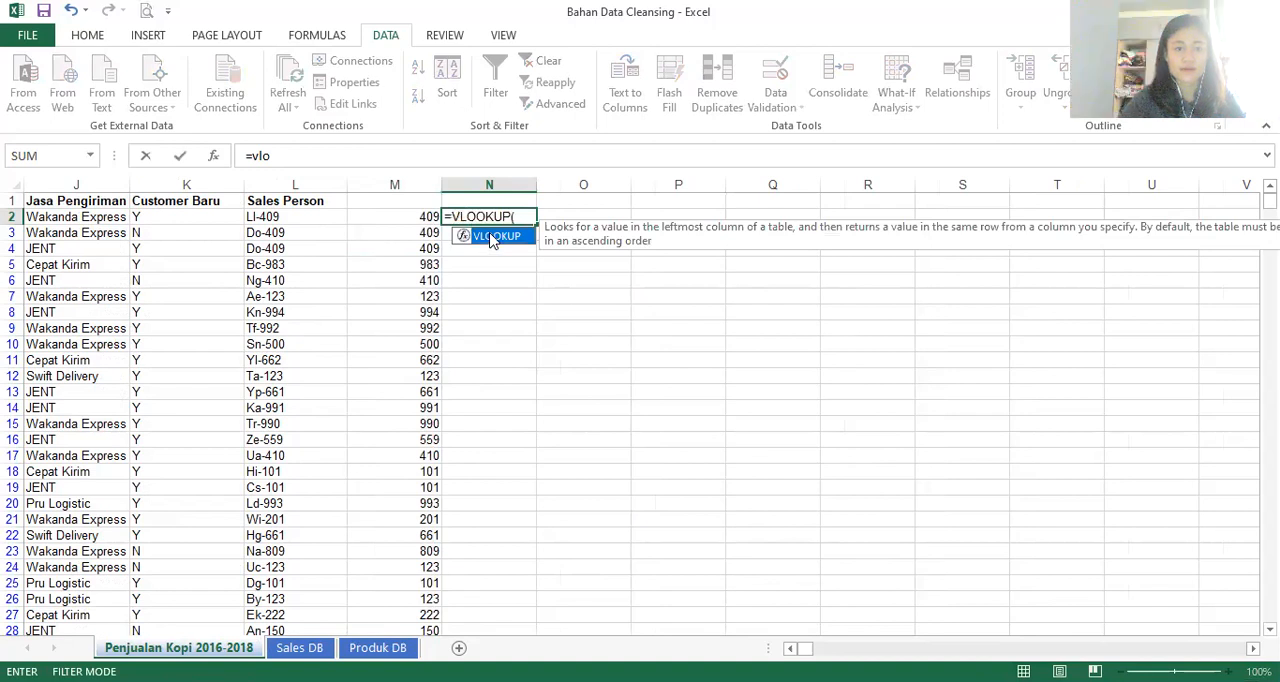
double_click(494, 237)
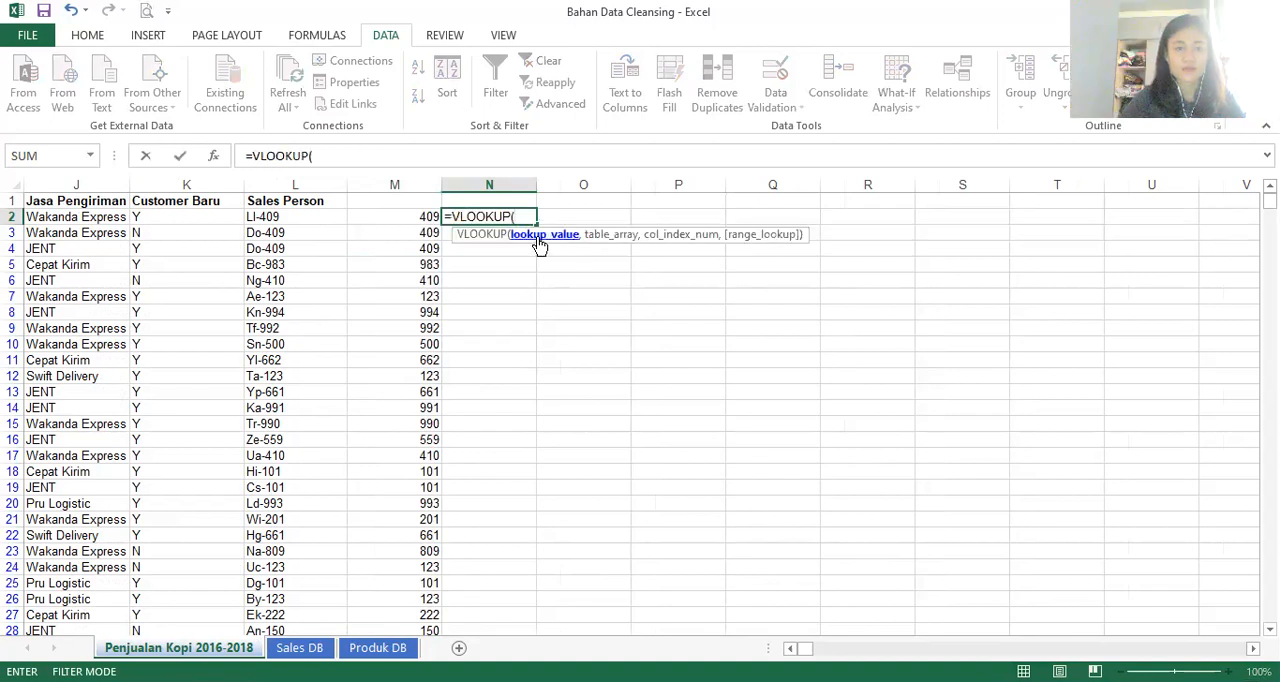
click(424, 218)
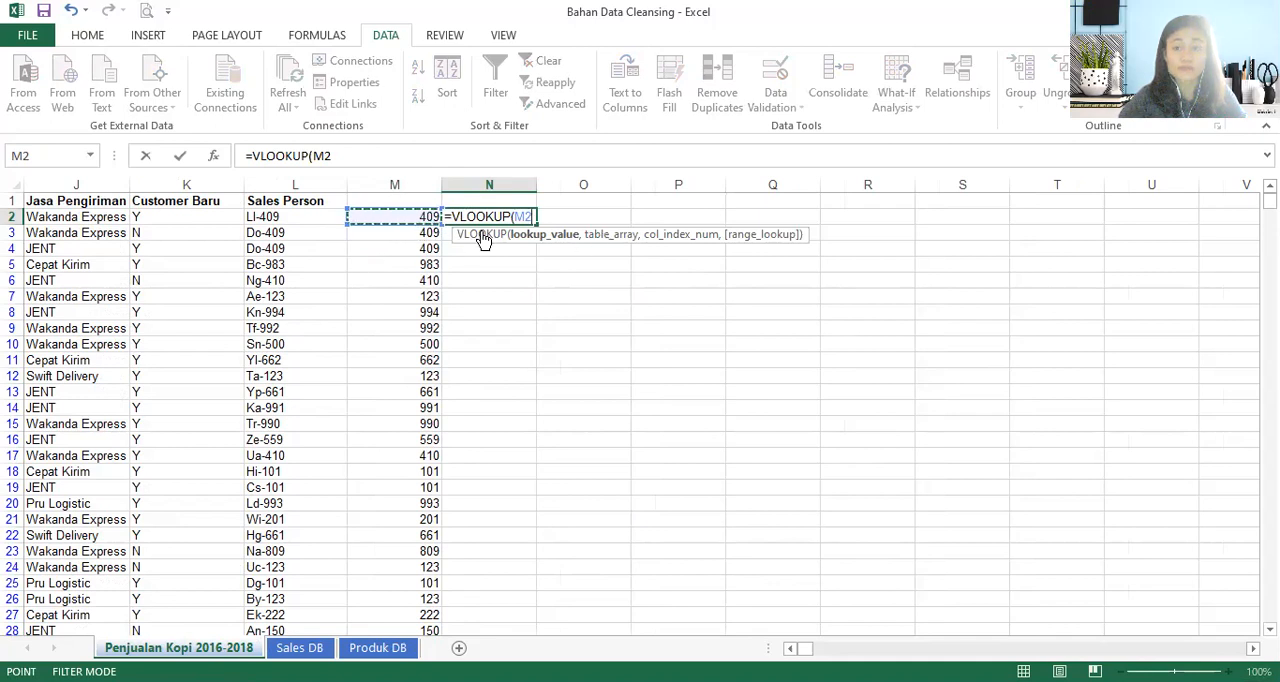
text(,)
- Set the N2 formula's lookup table to A2:C34 on the Sales DB sheet as an absolute reference
click(298, 645)
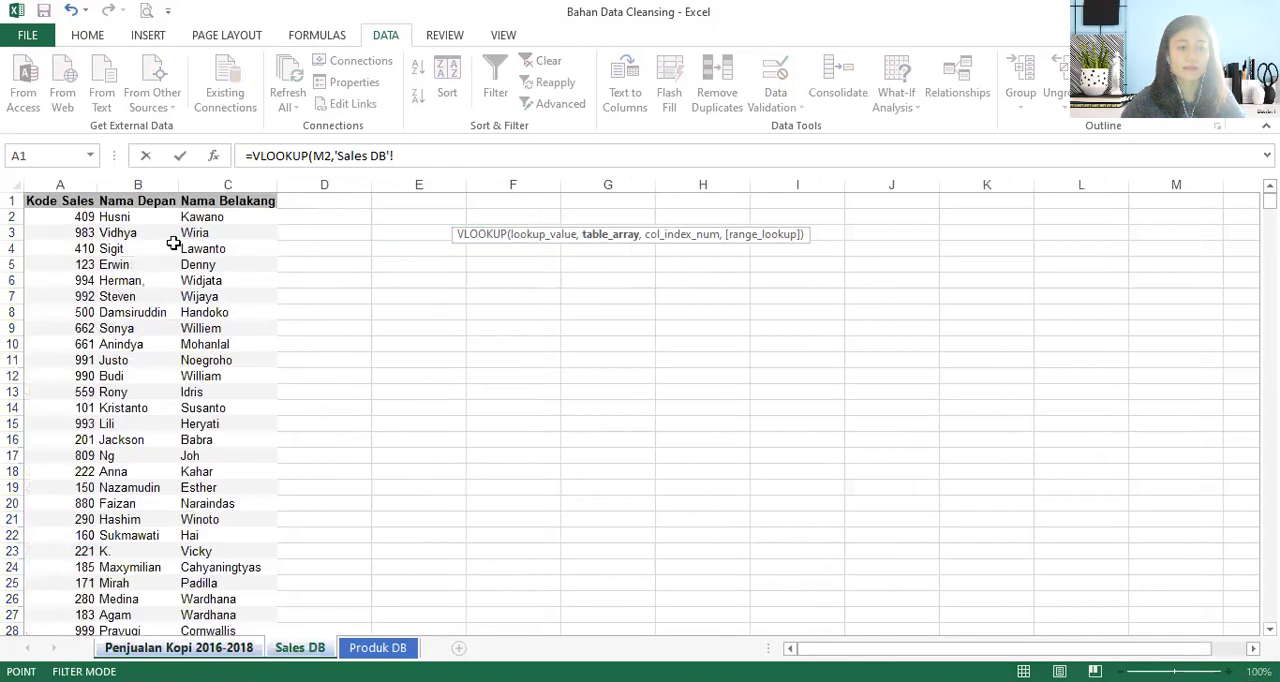
click(55, 218)
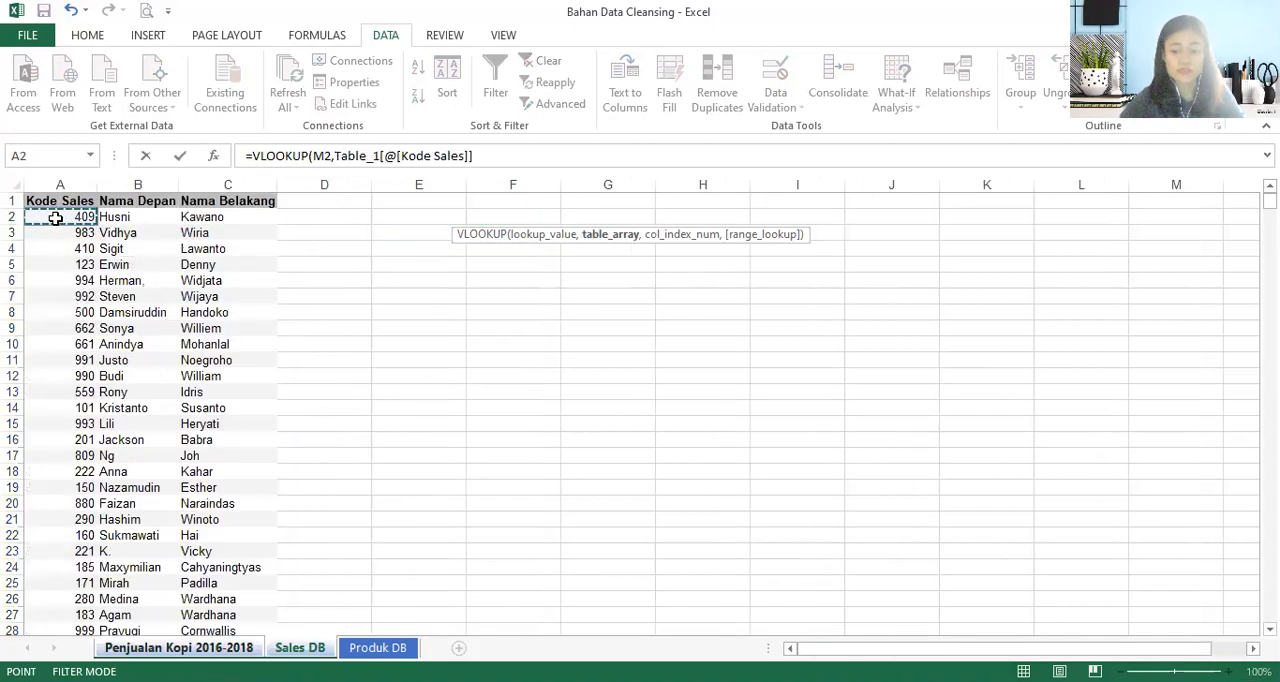
key(ctrl+shift+Right)
key(ctrl+shift+Down)
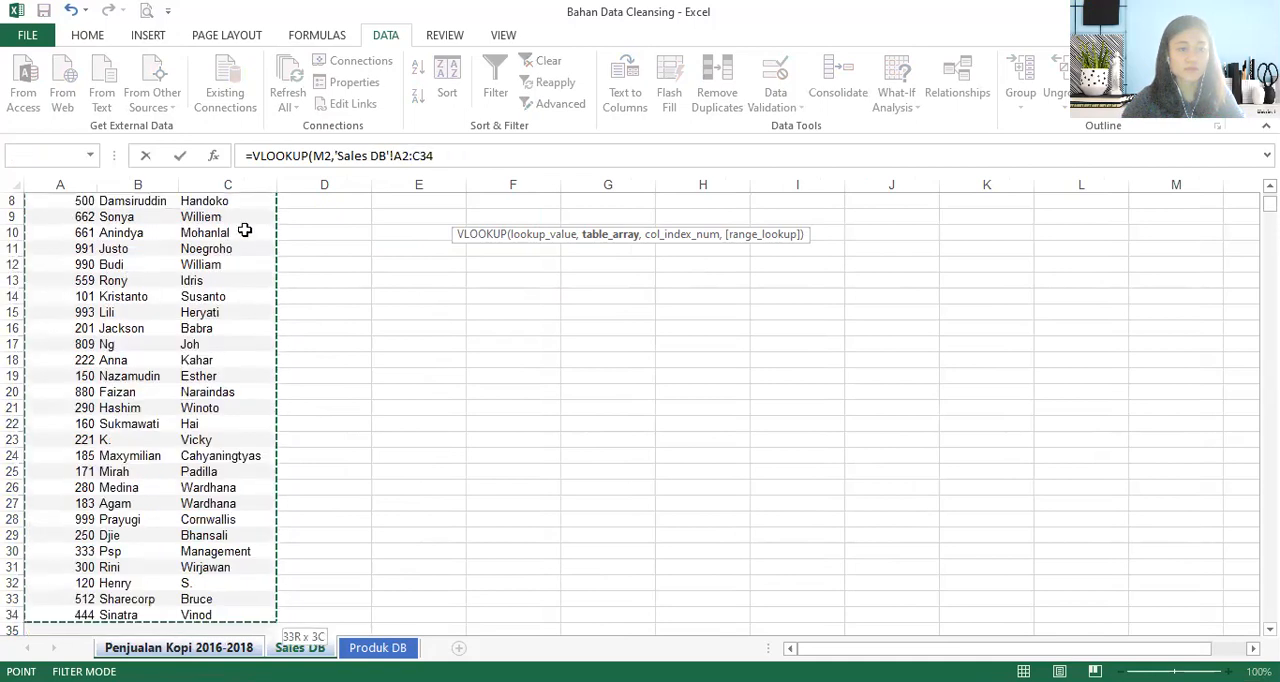
drag(440, 156, 335, 156)
key(F4)
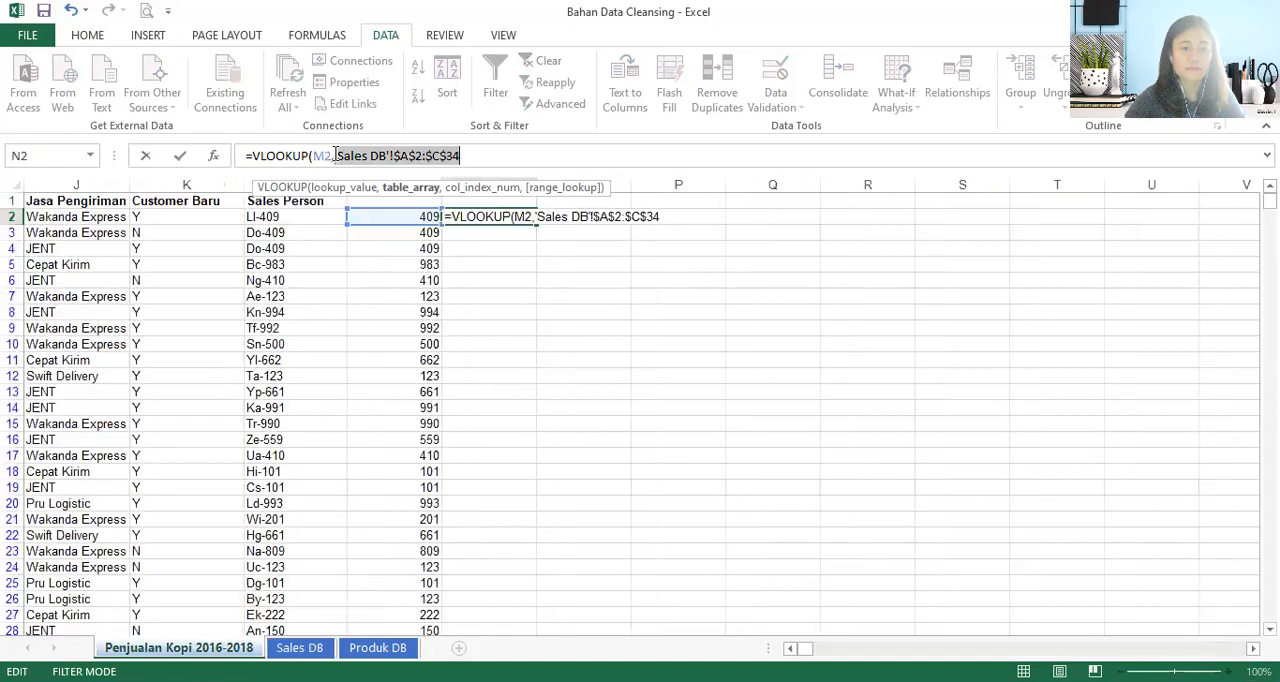
- Complete the N2 formula with column index 2 and exact match 0 to return the Nama Depan value
text(,,)
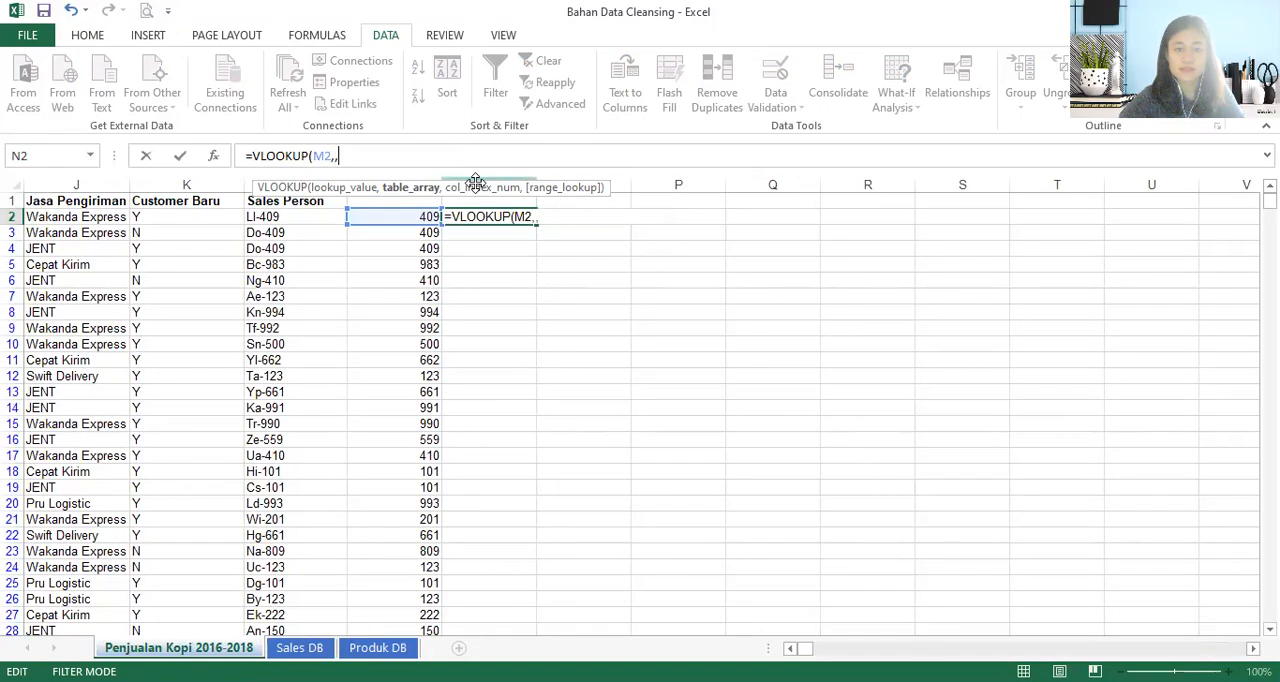
key(ctrl+z)
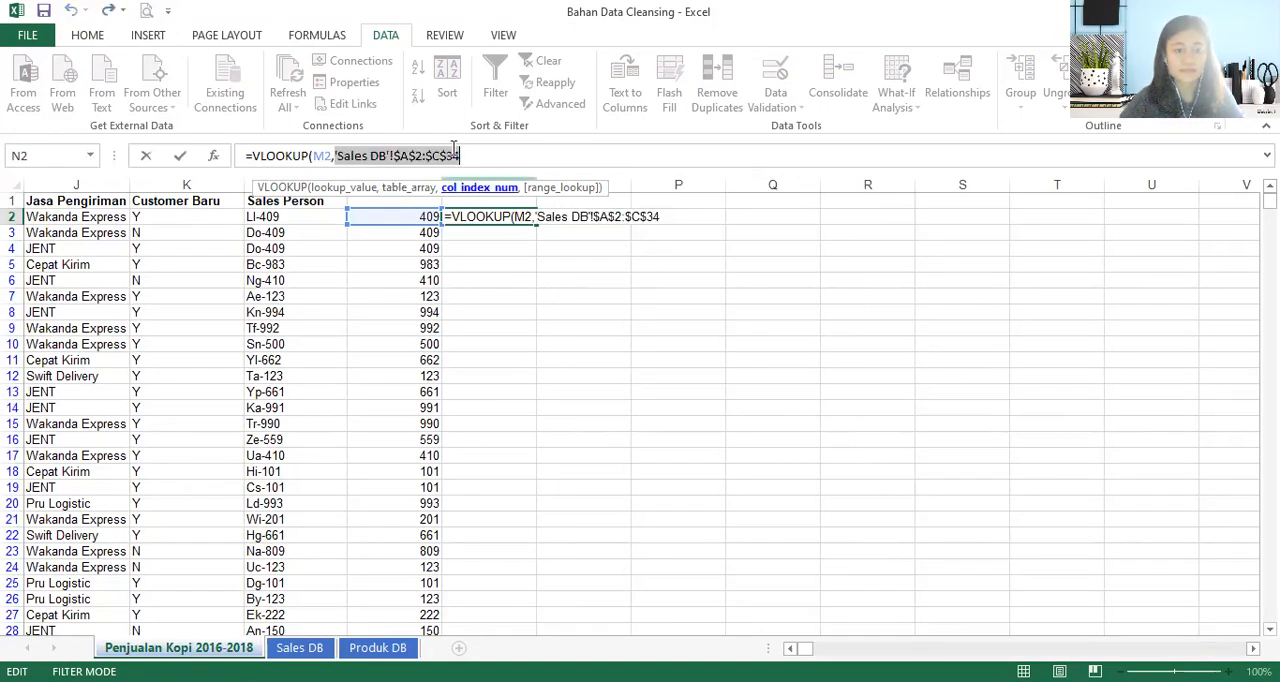
click(477, 152)
text(,)
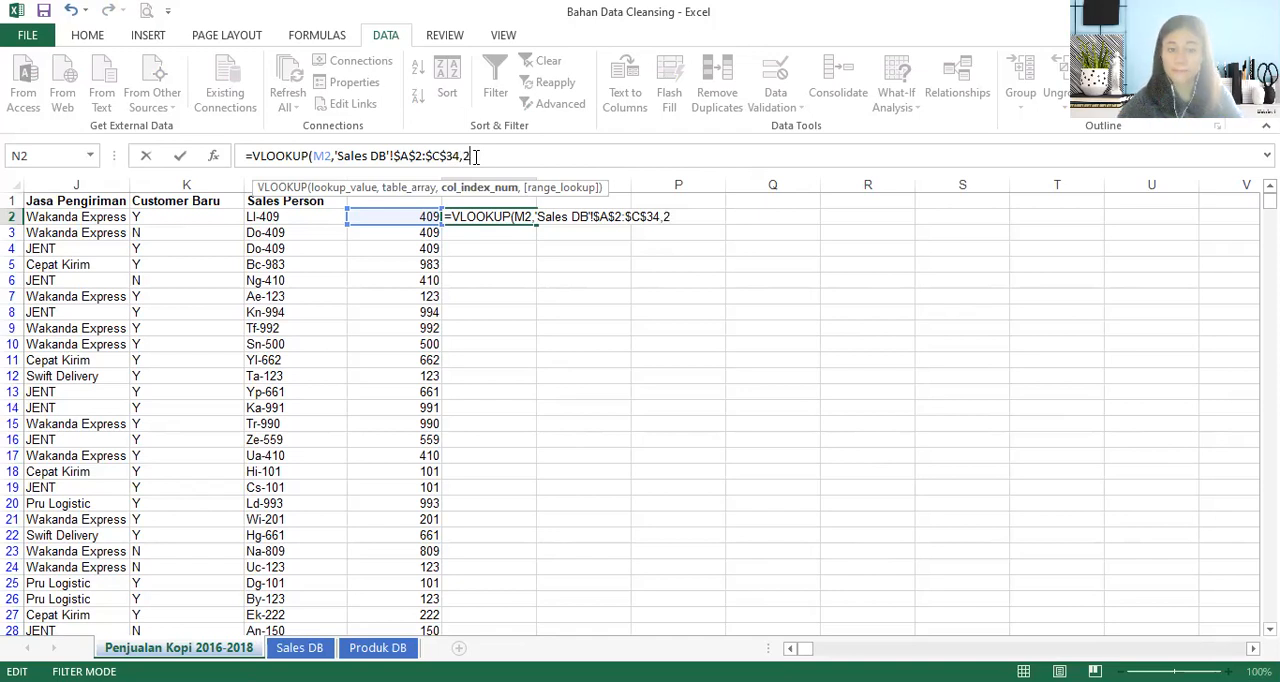
text(2,0))
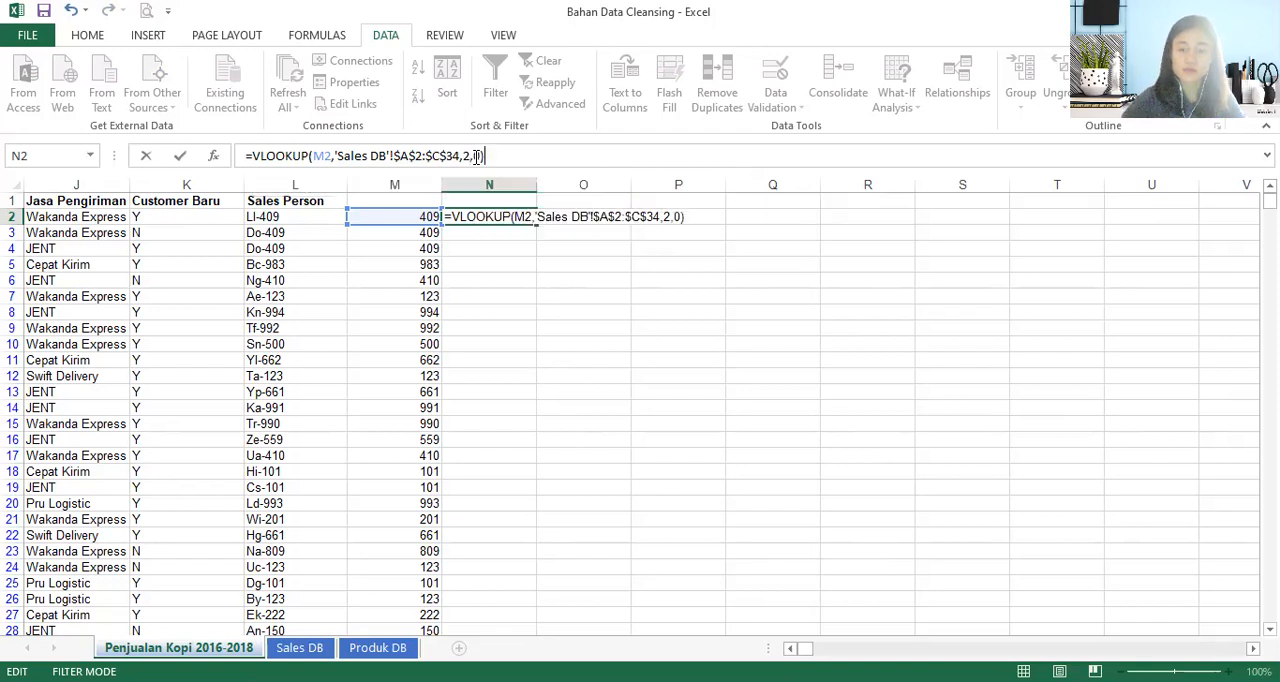
key(Return)
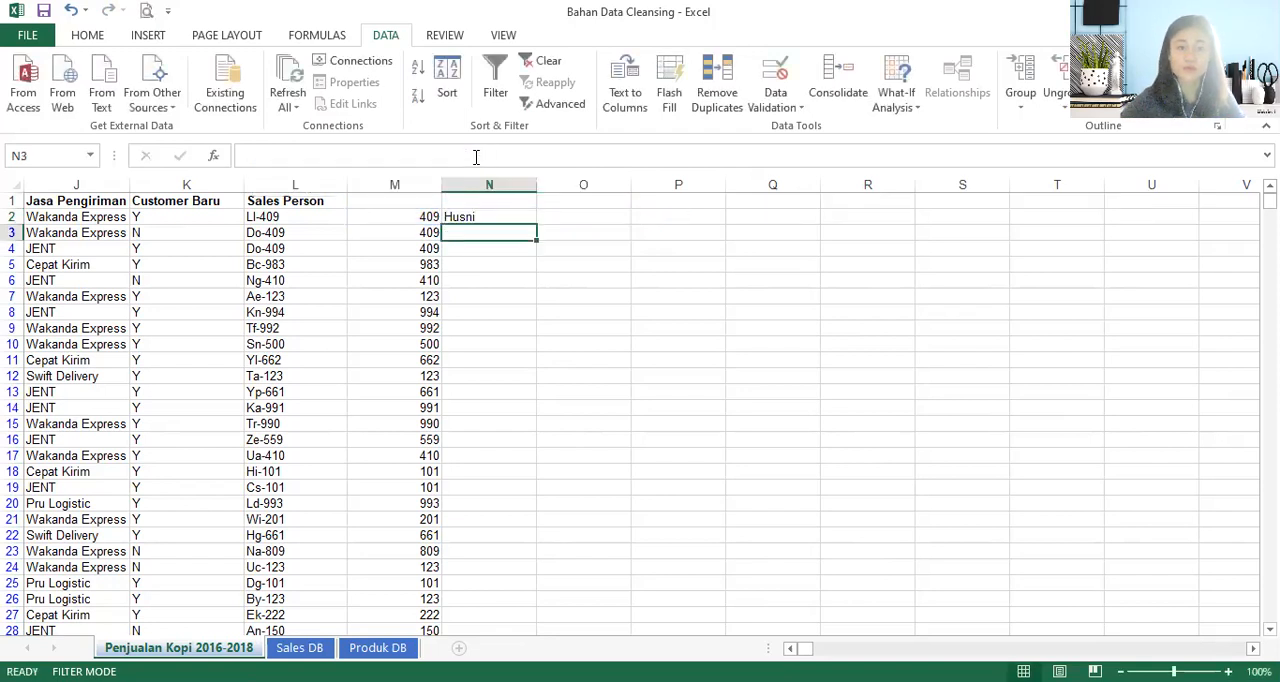
- Fill the lookup formula down column N and paste the results in place as values only
click(500, 216)
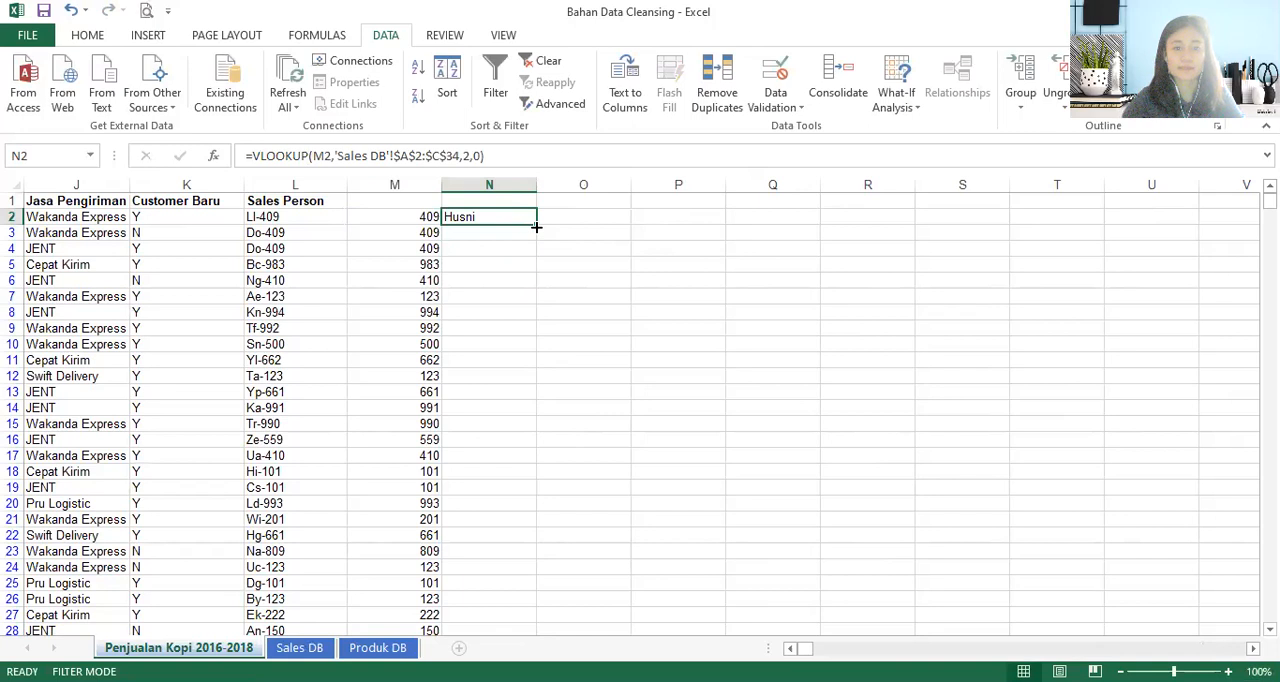
double_click(536, 227)
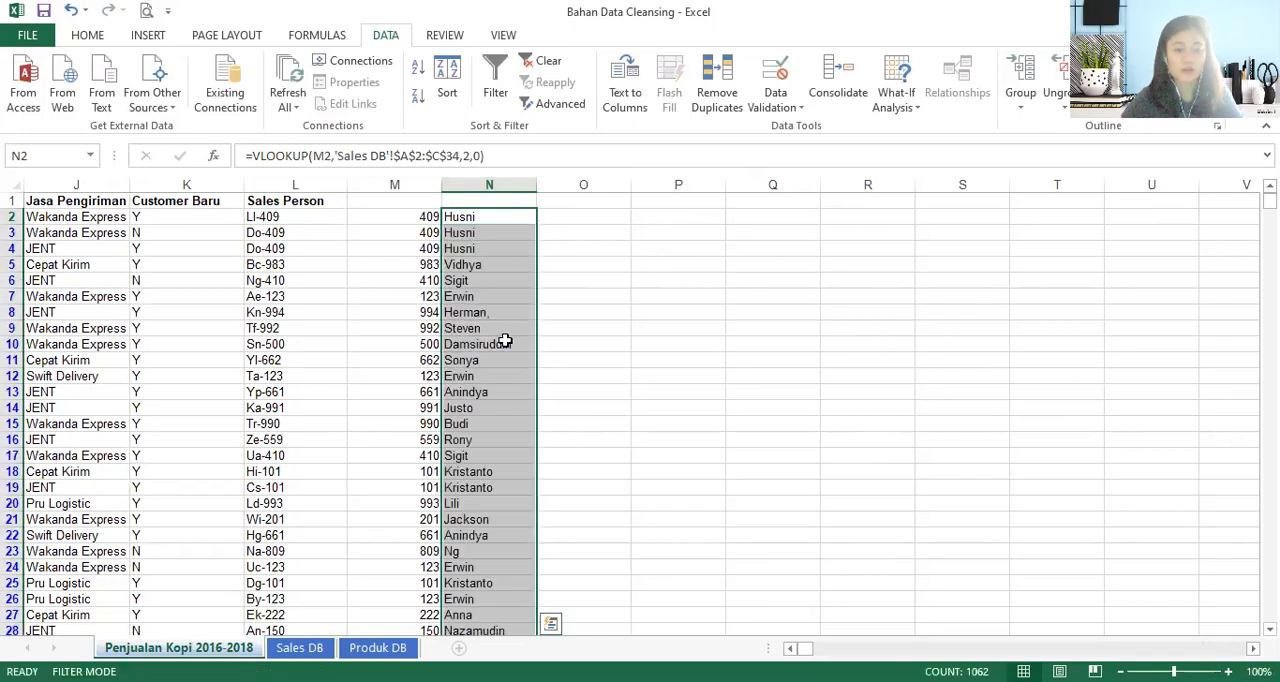
key(ctrl+c)
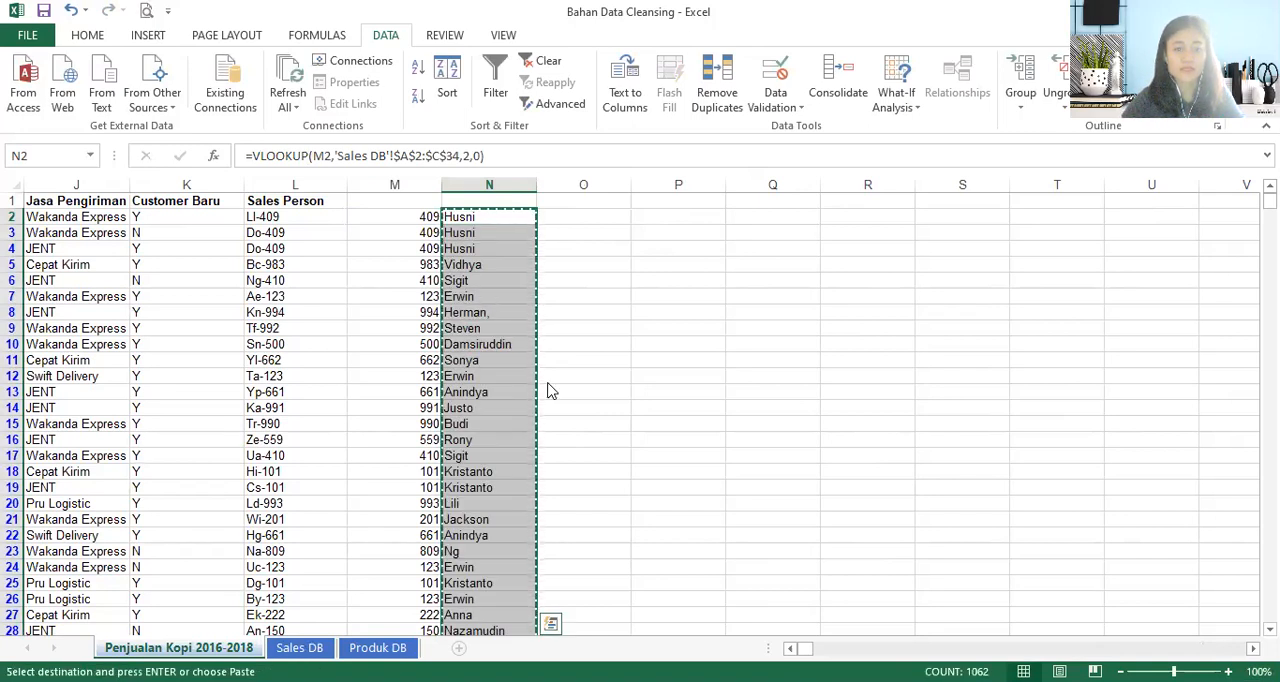
key(Return)
click(560, 230)
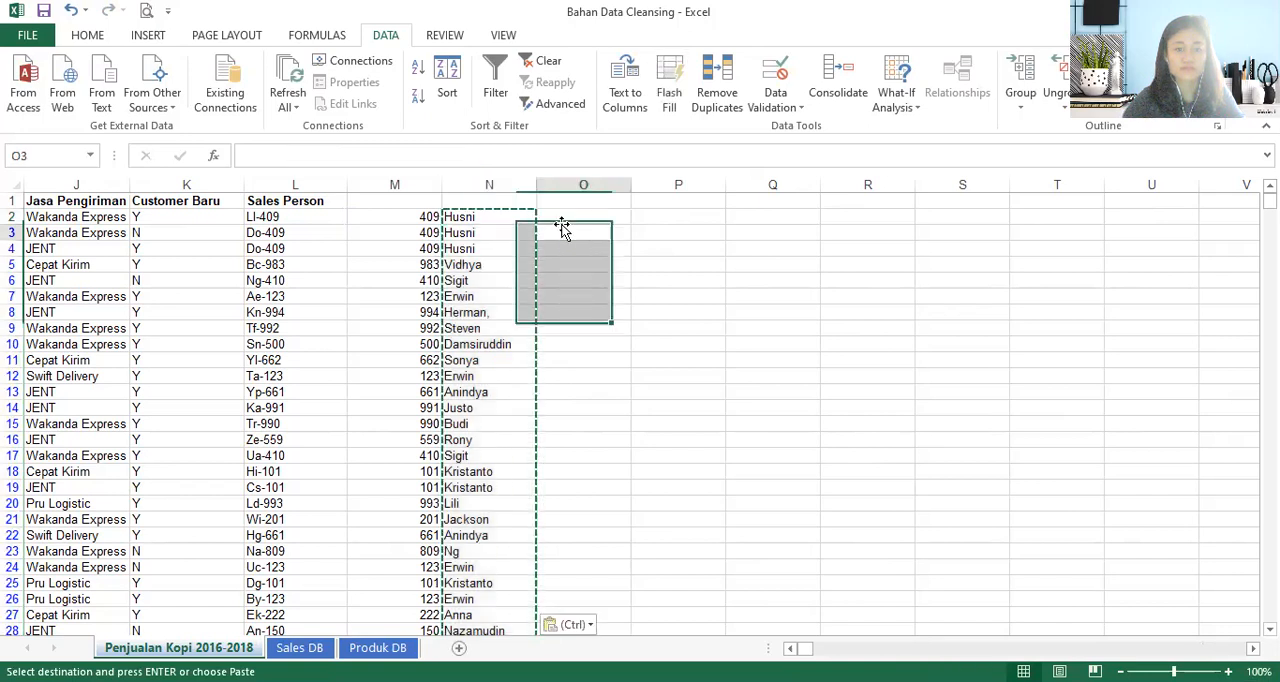
click(582, 218)
key(Escape)
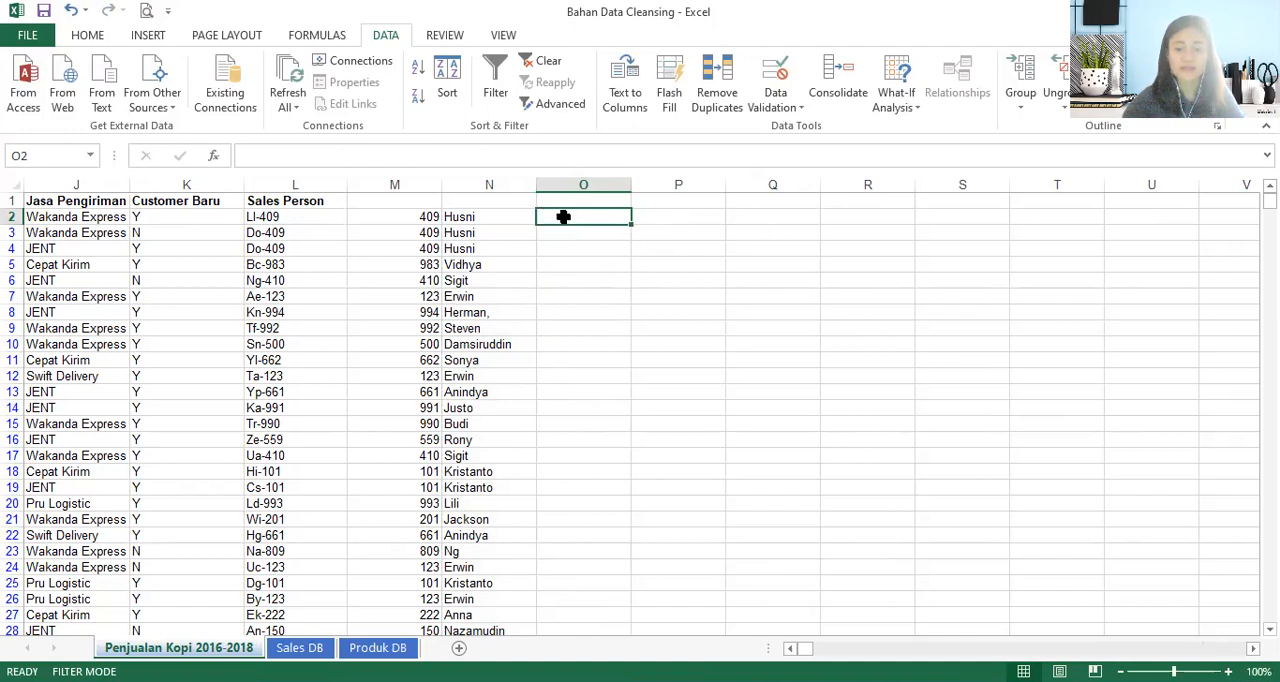
- Start a VLOOKUP formula in O2 with M2 as the lookup value
text(=)
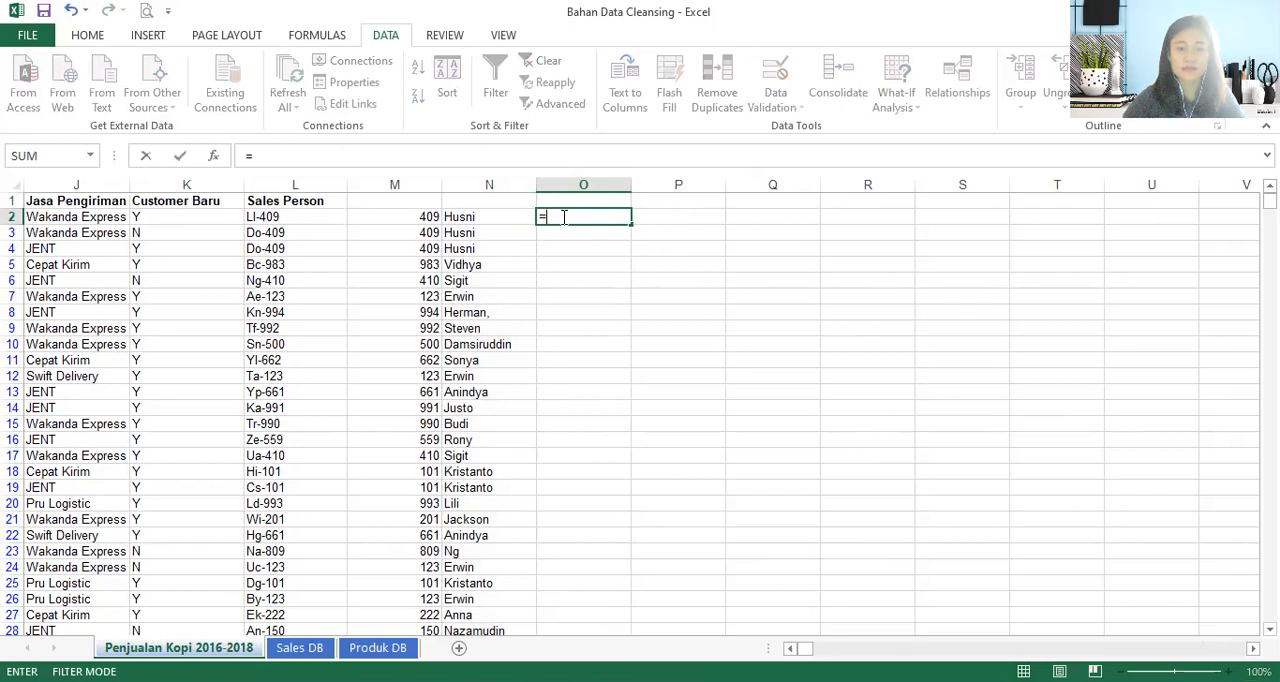
text(vlo)
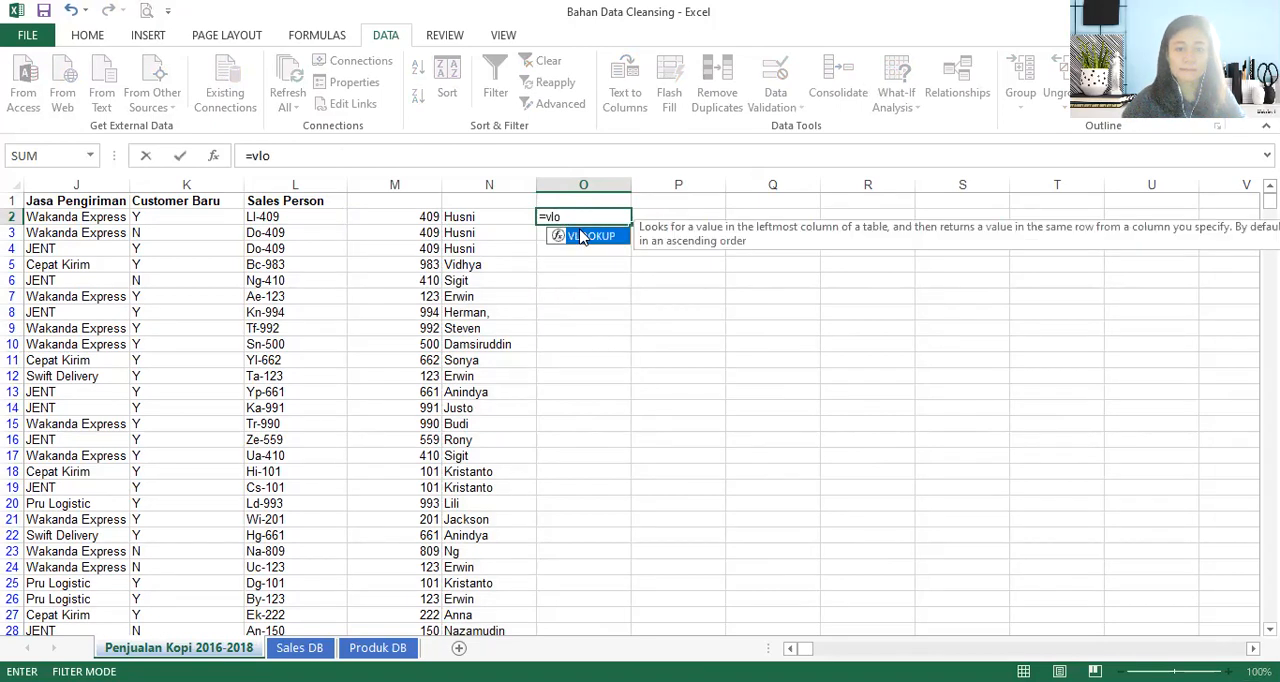
key(Tab)
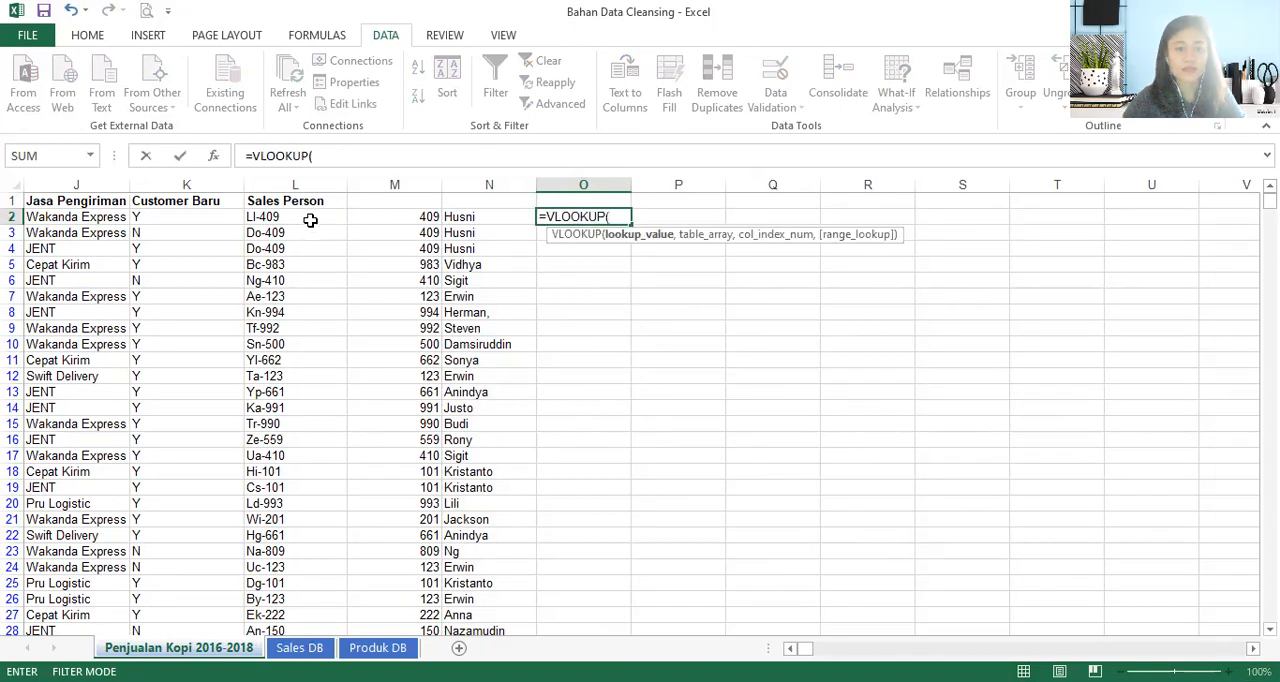
click(408, 218)
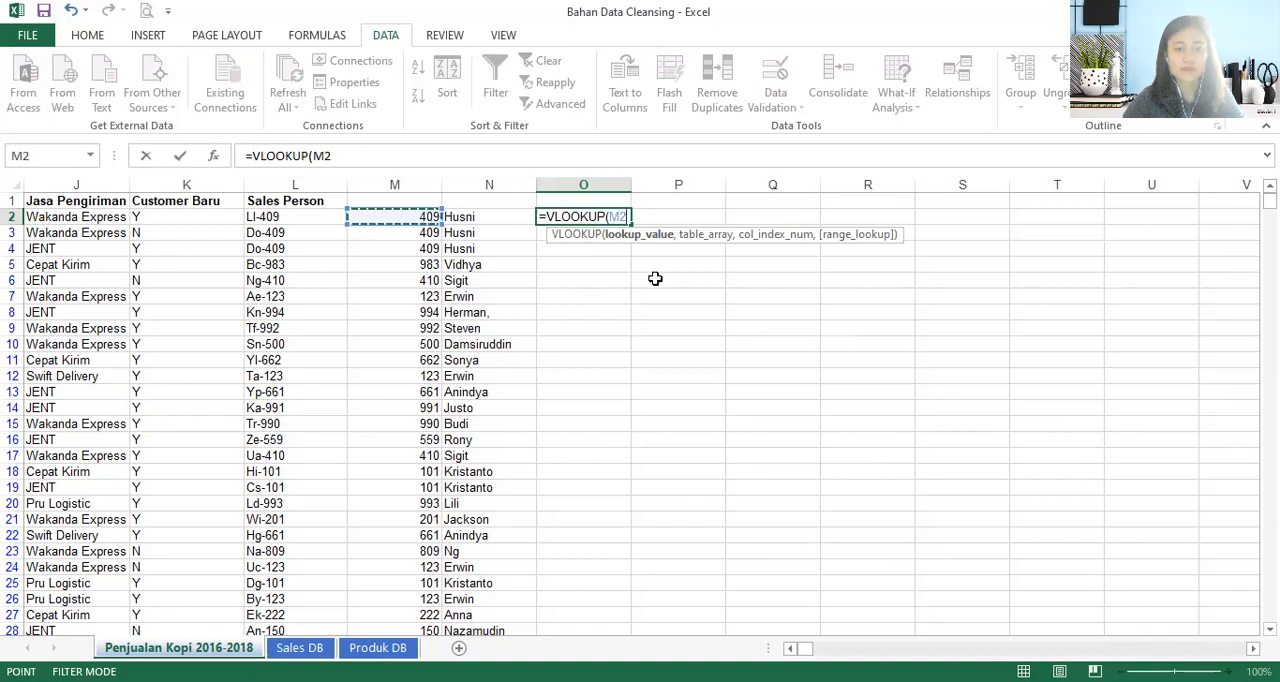
text(,)
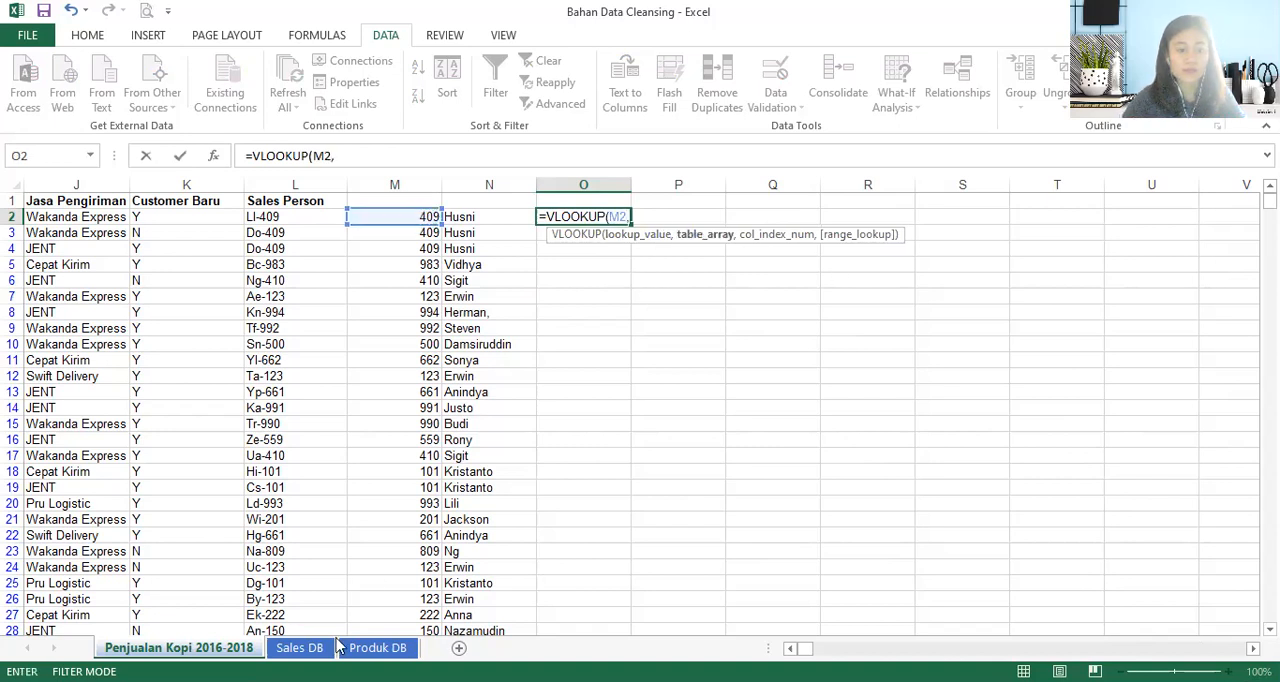
- Set the O2 formula's lookup table to A2:C34 on the Sales DB sheet as an absolute reference
click(300, 648)
scroll(90, 290, up, 3)
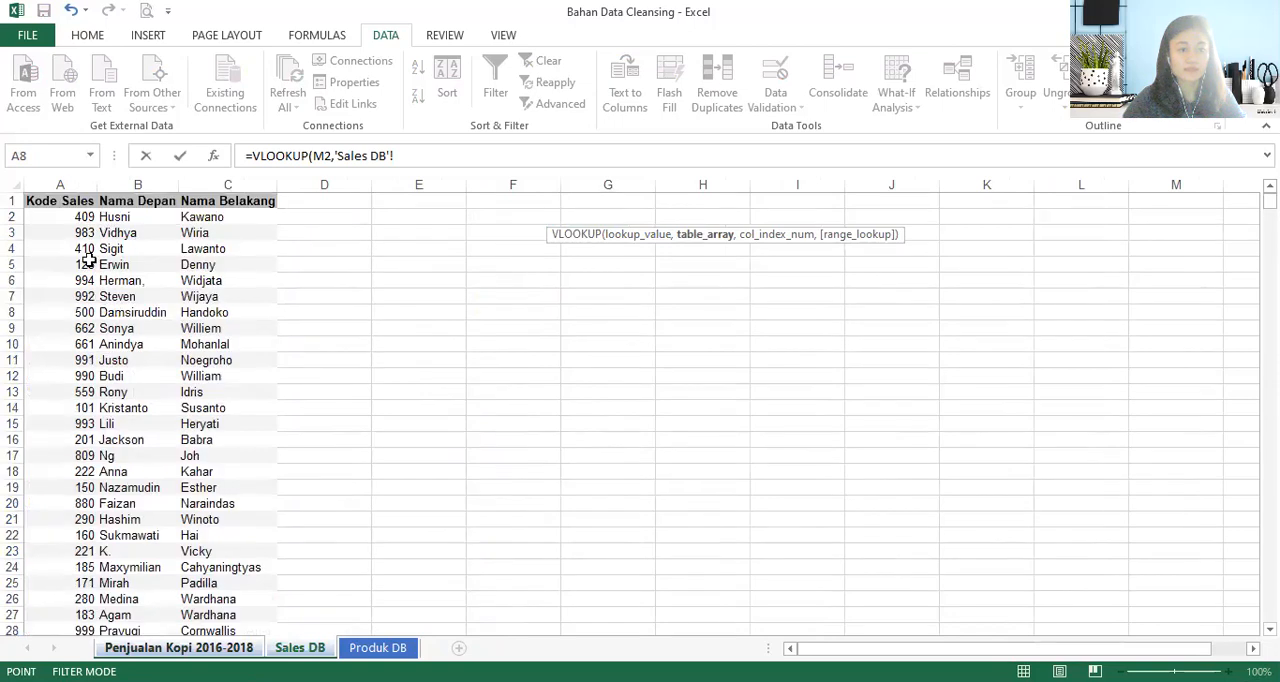
click(87, 217)
key(ctrl+shift+Right)
key(ctrl+shift+Down)
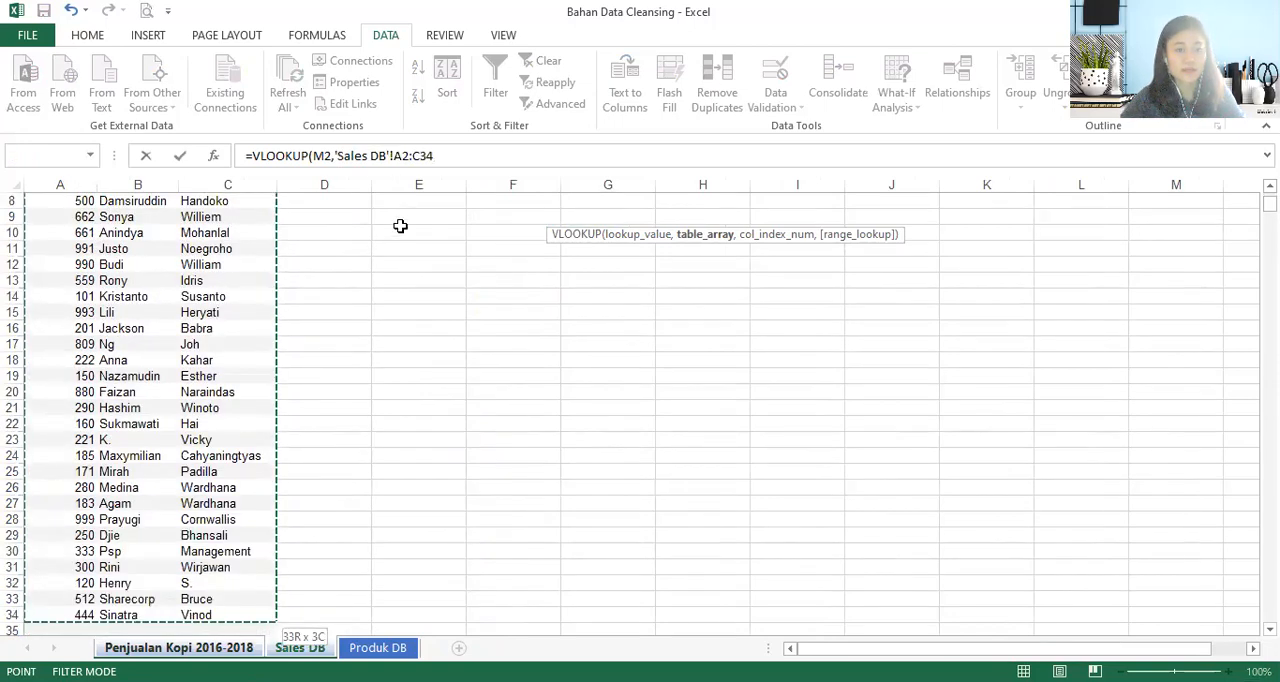
drag(456, 158, 337, 160)
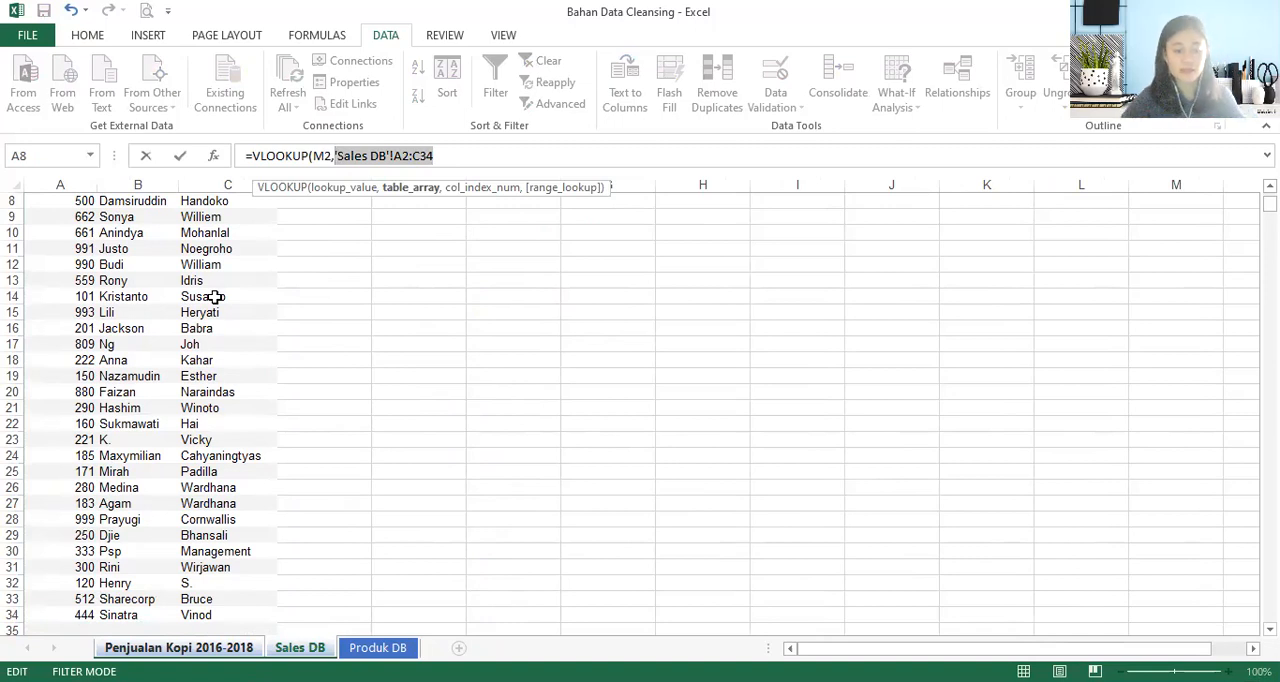
key(F4)
text(,)
key(BackSpace)
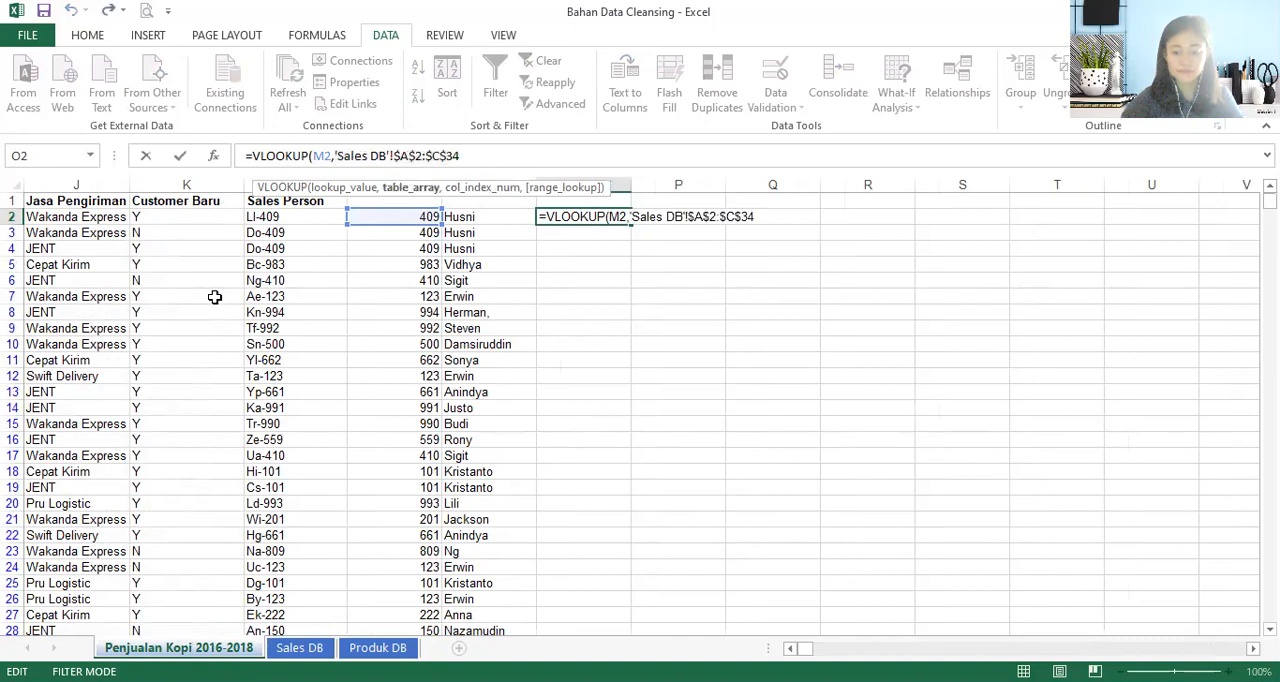
- Complete the O2 formula with column index 3 and exact match 0, and fill it down column O
text(,)
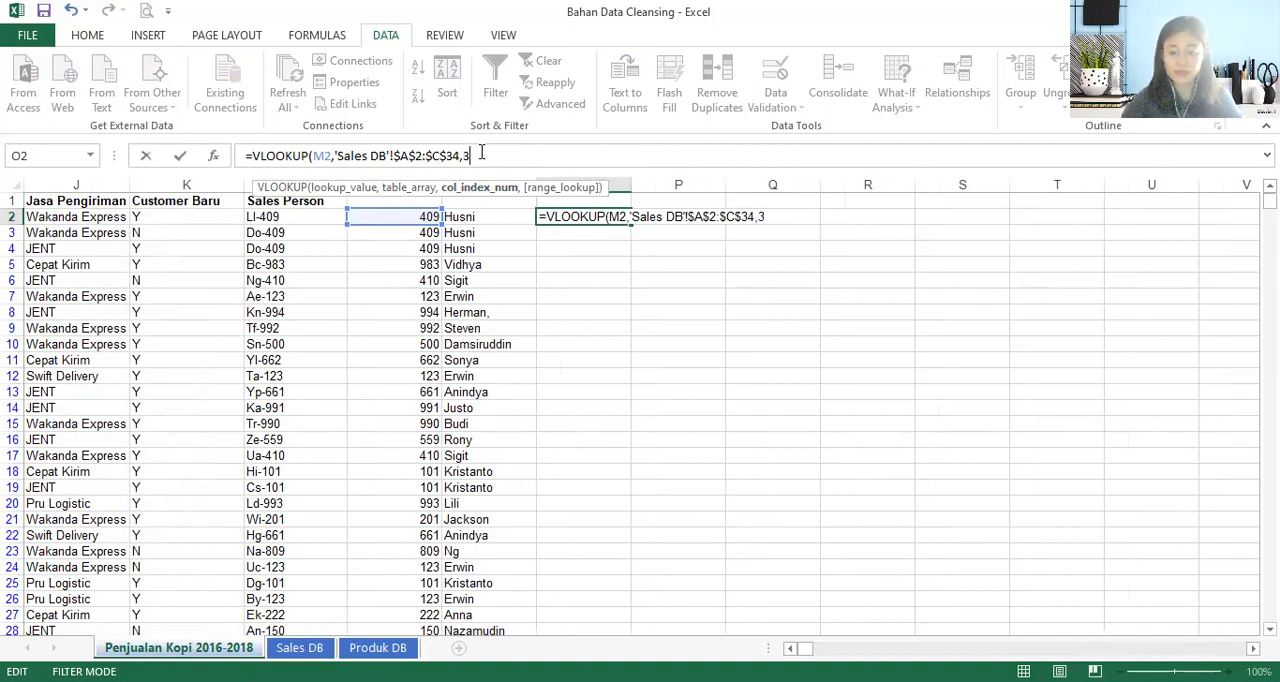
text(3,0))
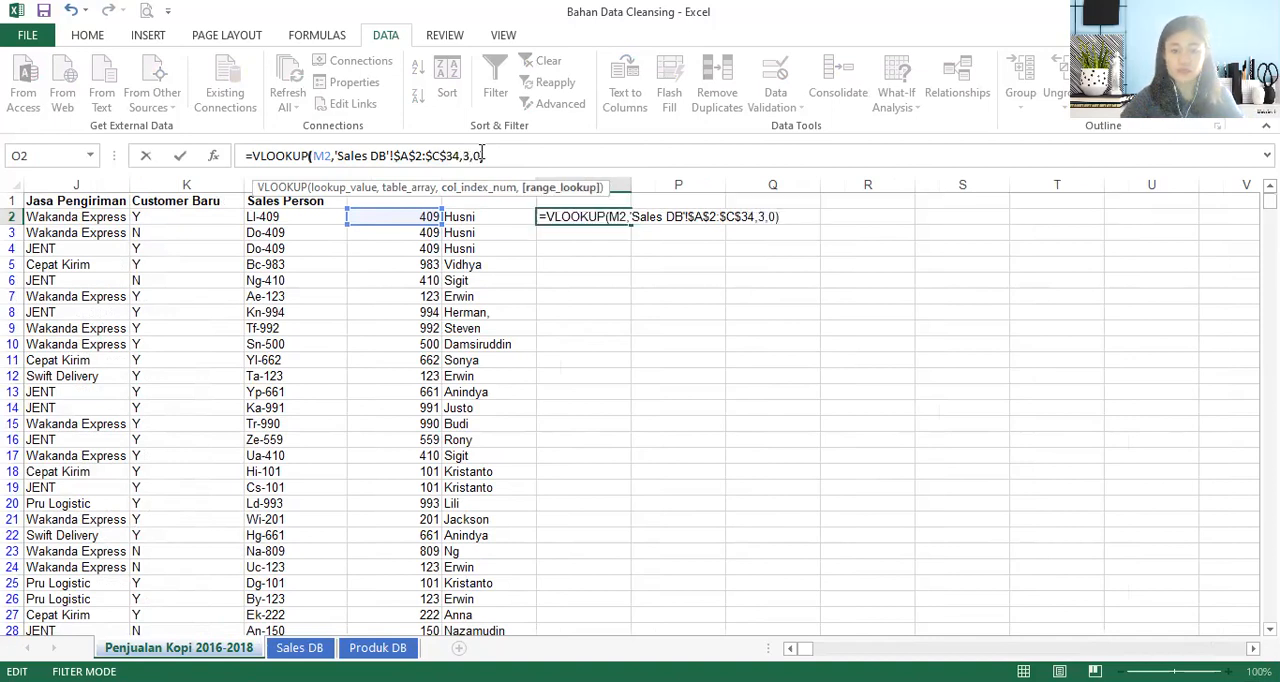
key(Return)
click(600, 217)
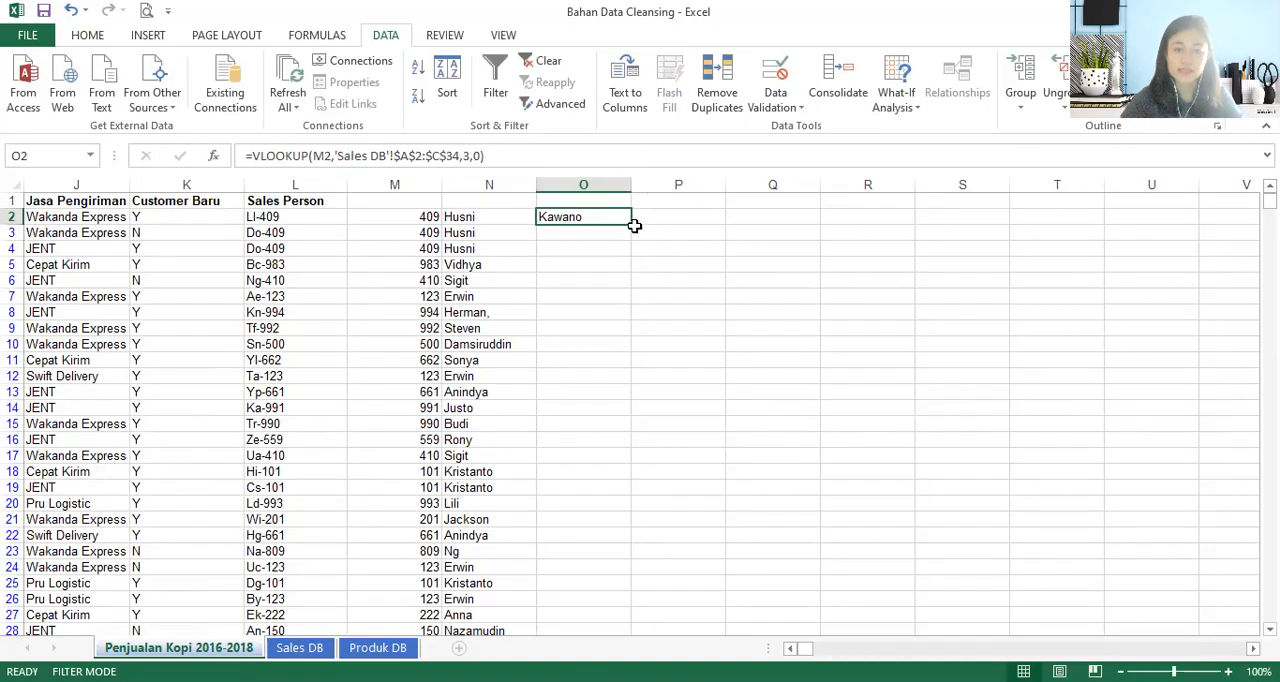
double_click(633, 229)
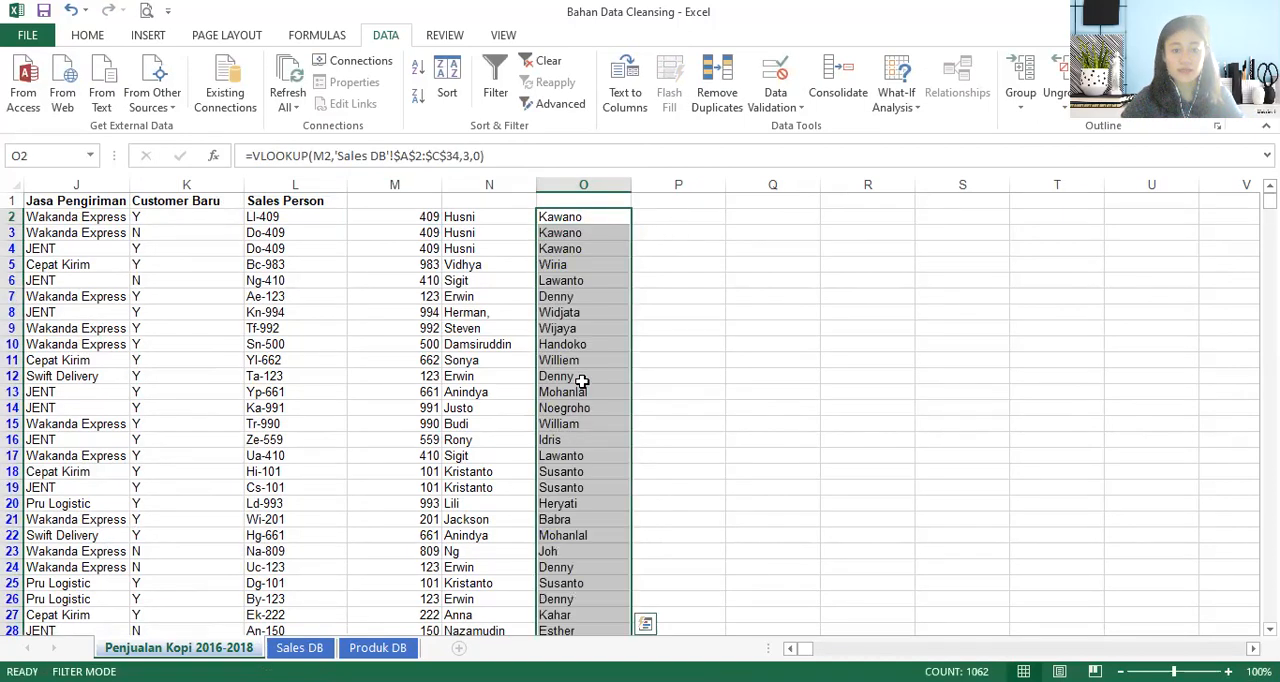
- Copy the column O lookup results and paste them in place as values only
click(551, 264)
key(ctrl+c)
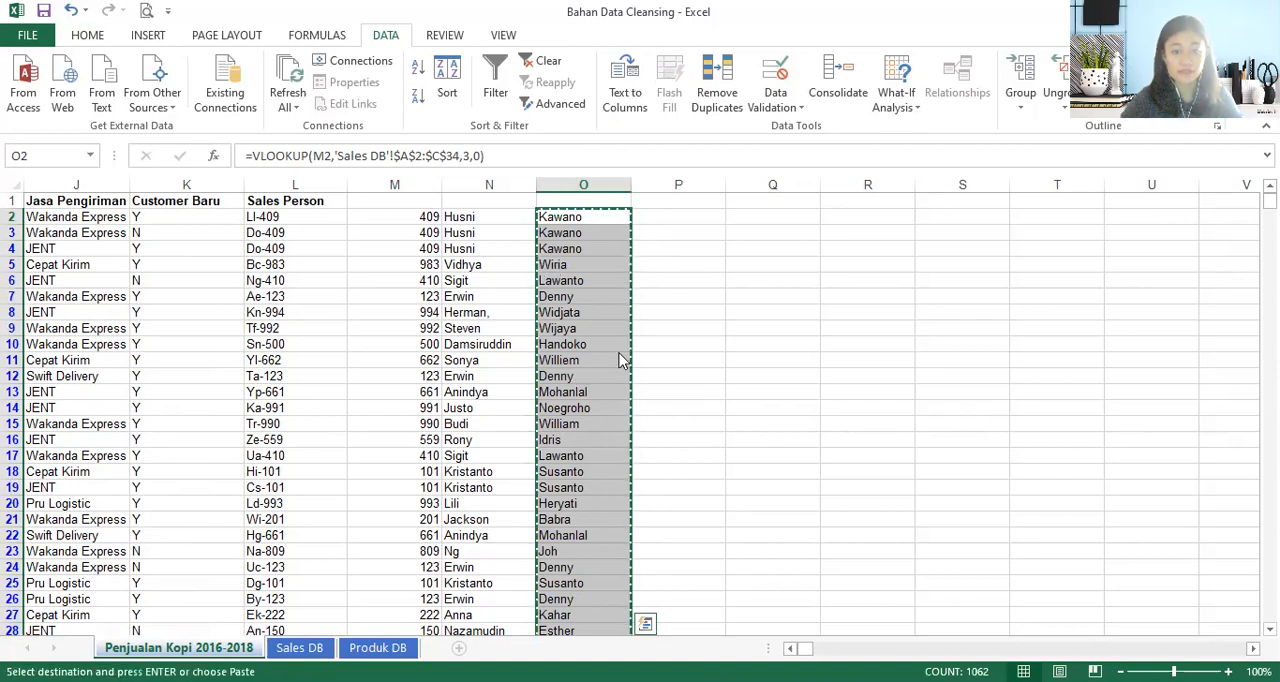
click(725, 481)
click(602, 328)
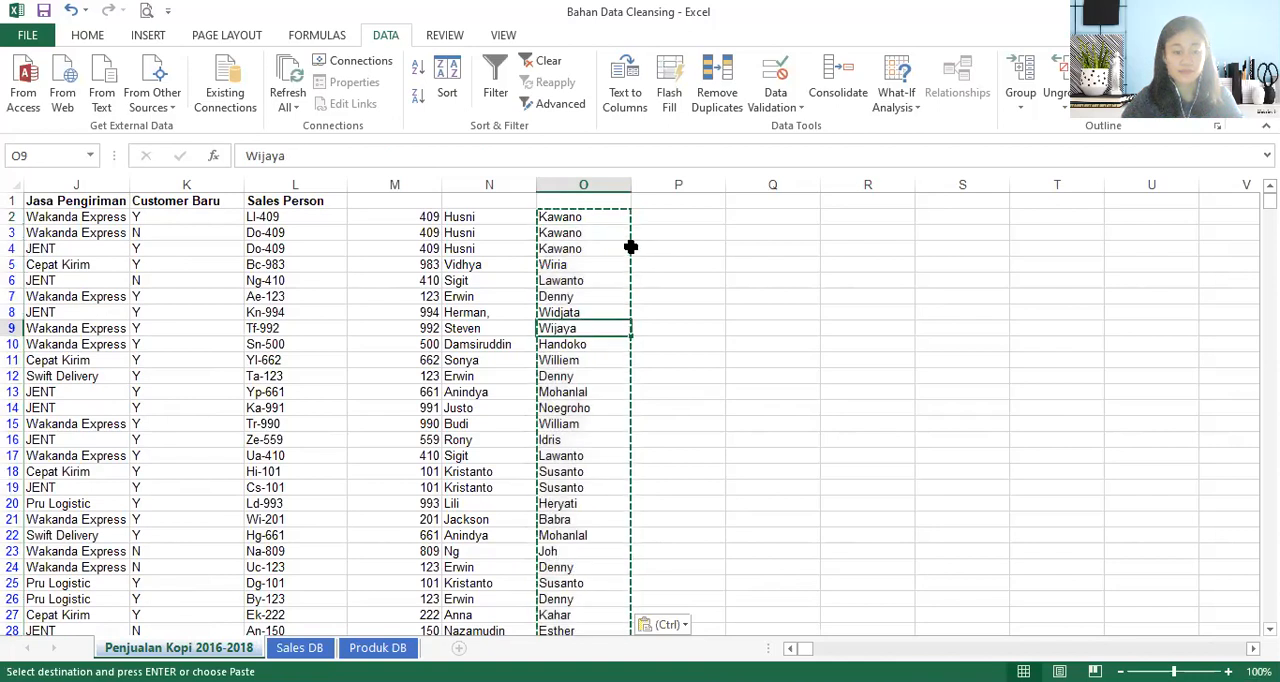
key(Escape)
click(549, 242)
click(569, 219)
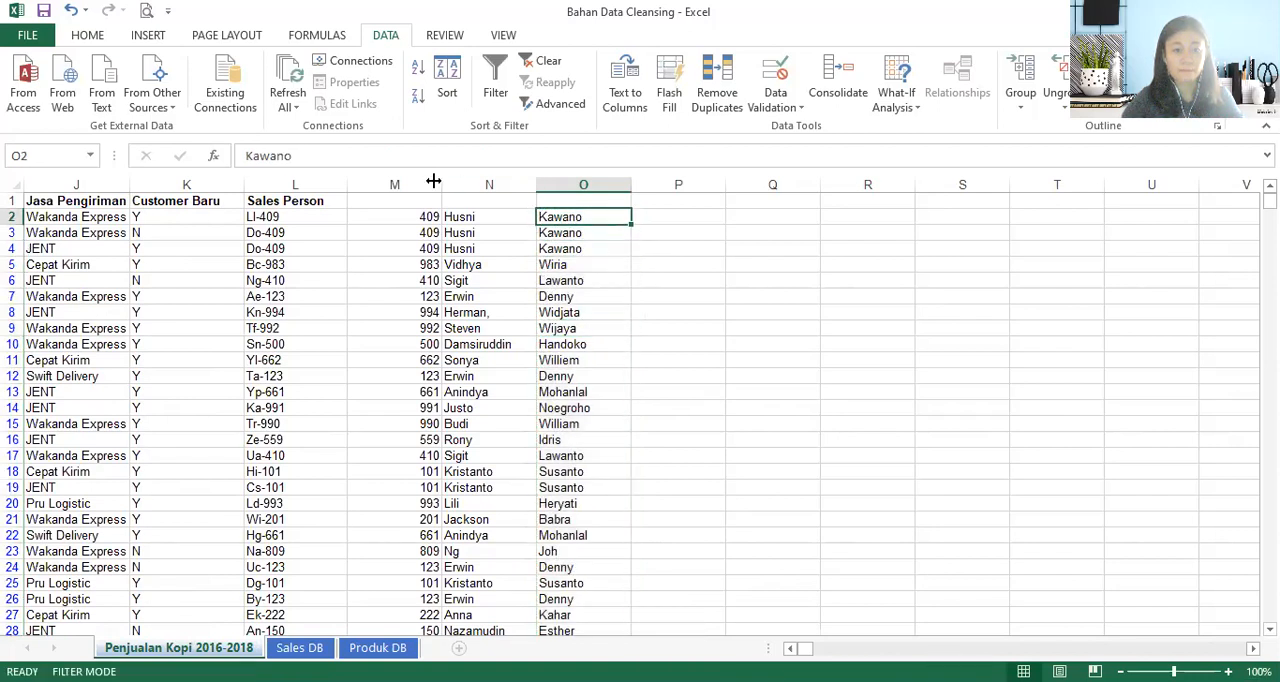
- Delete column M containing the numeric sales codes
click(427, 185)
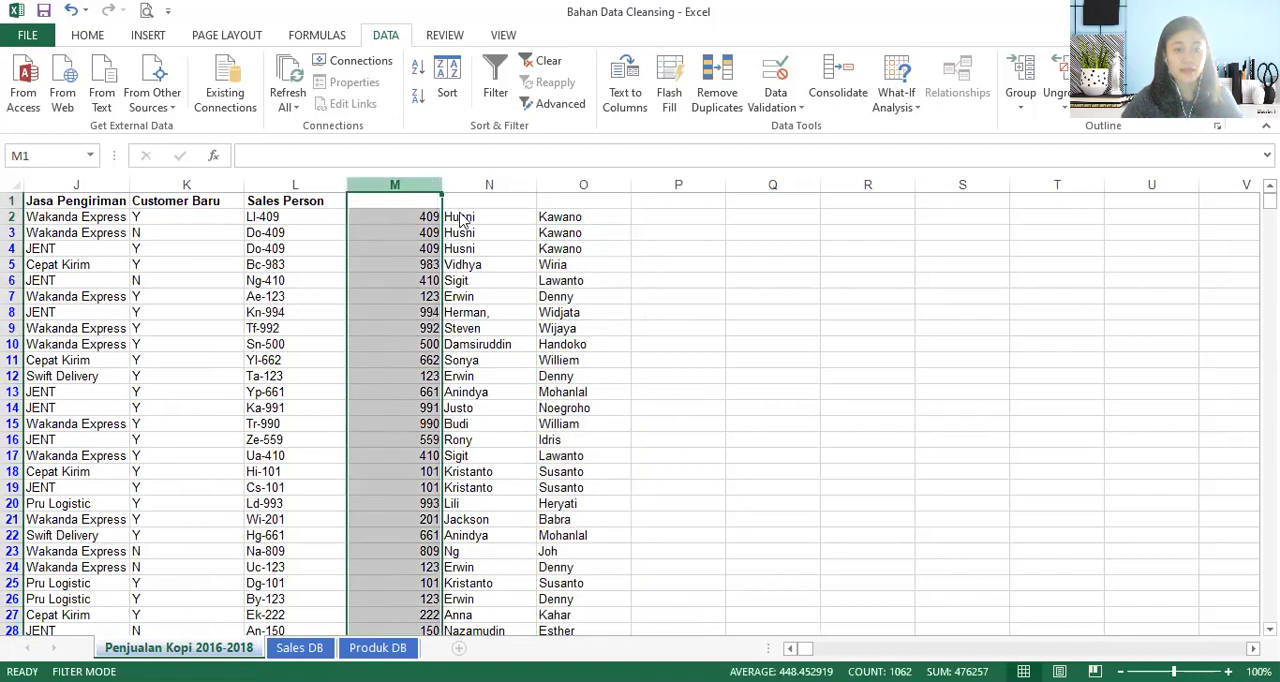
right_click(436, 191)
click(470, 343)
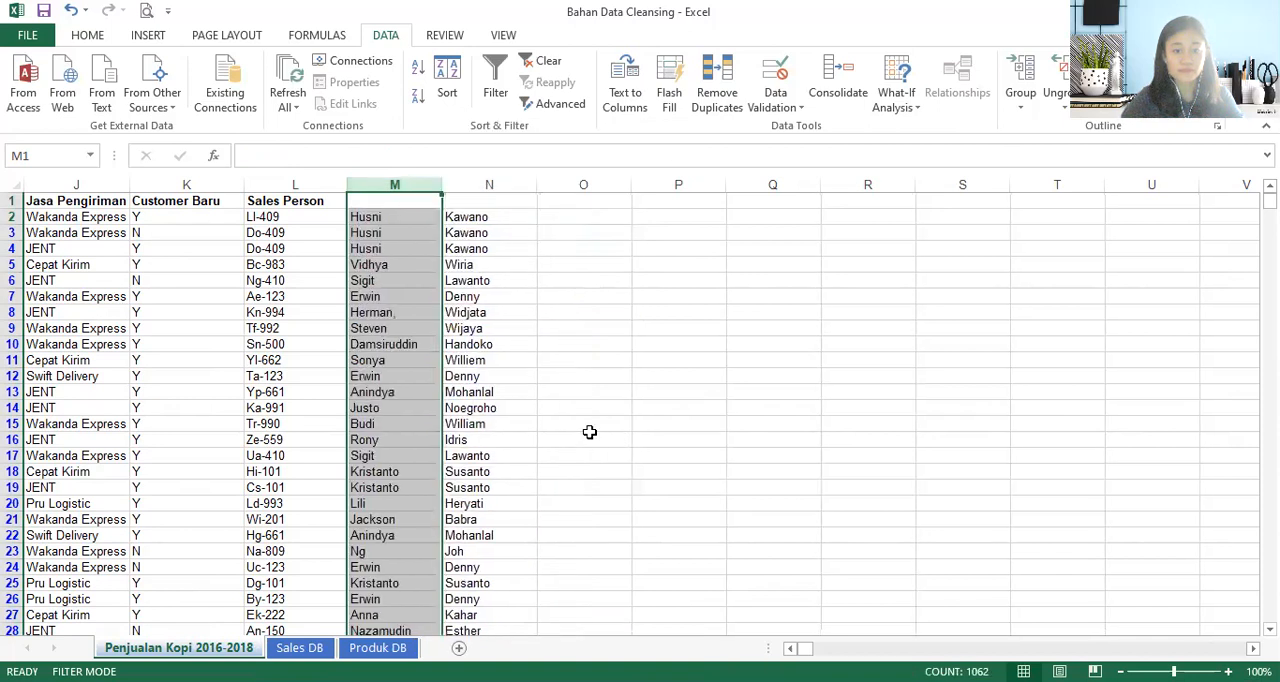
- Enter the formula =M2&" "&N2 in O2 to join the first and last names with a space
click(408, 232)
drag(406, 220, 450, 221)
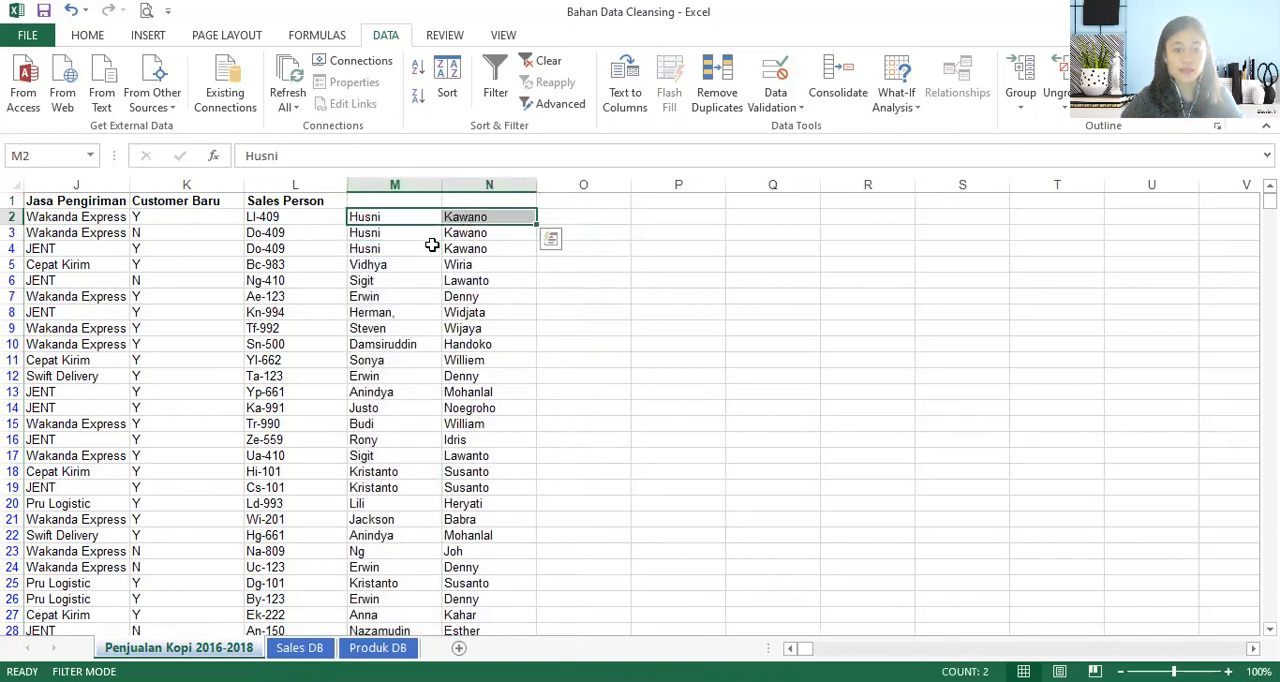
click(550, 217)
text(=)
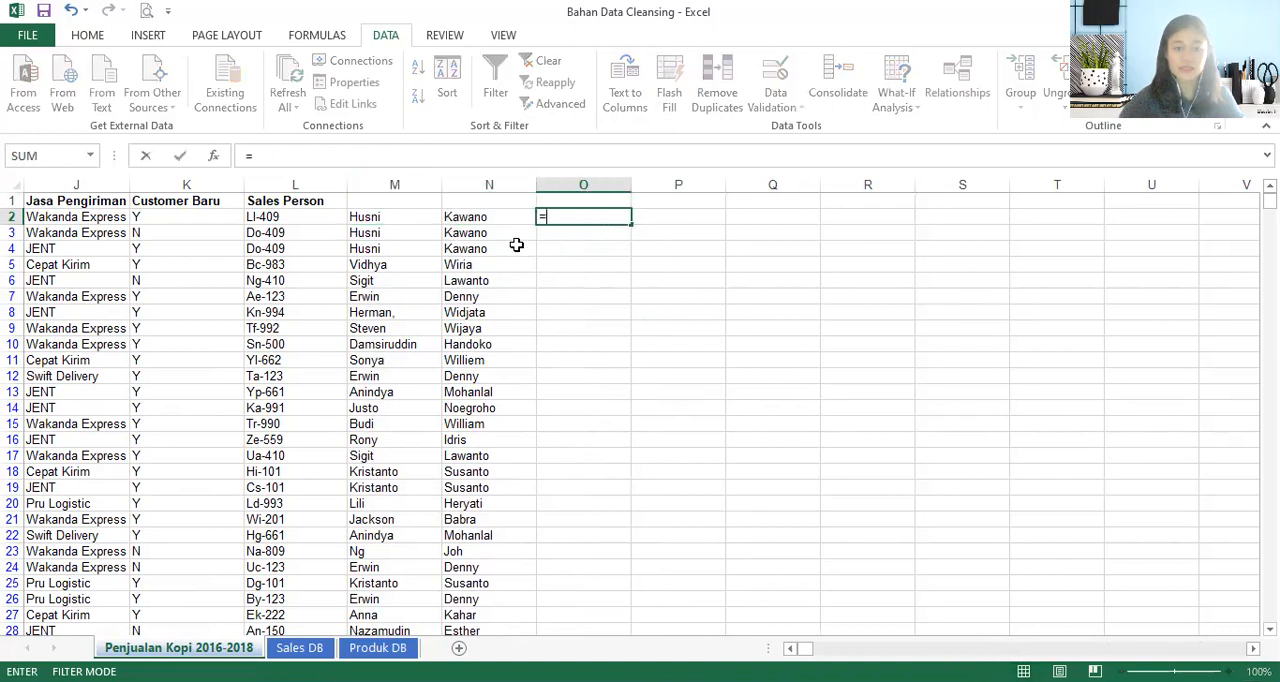
click(399, 220)
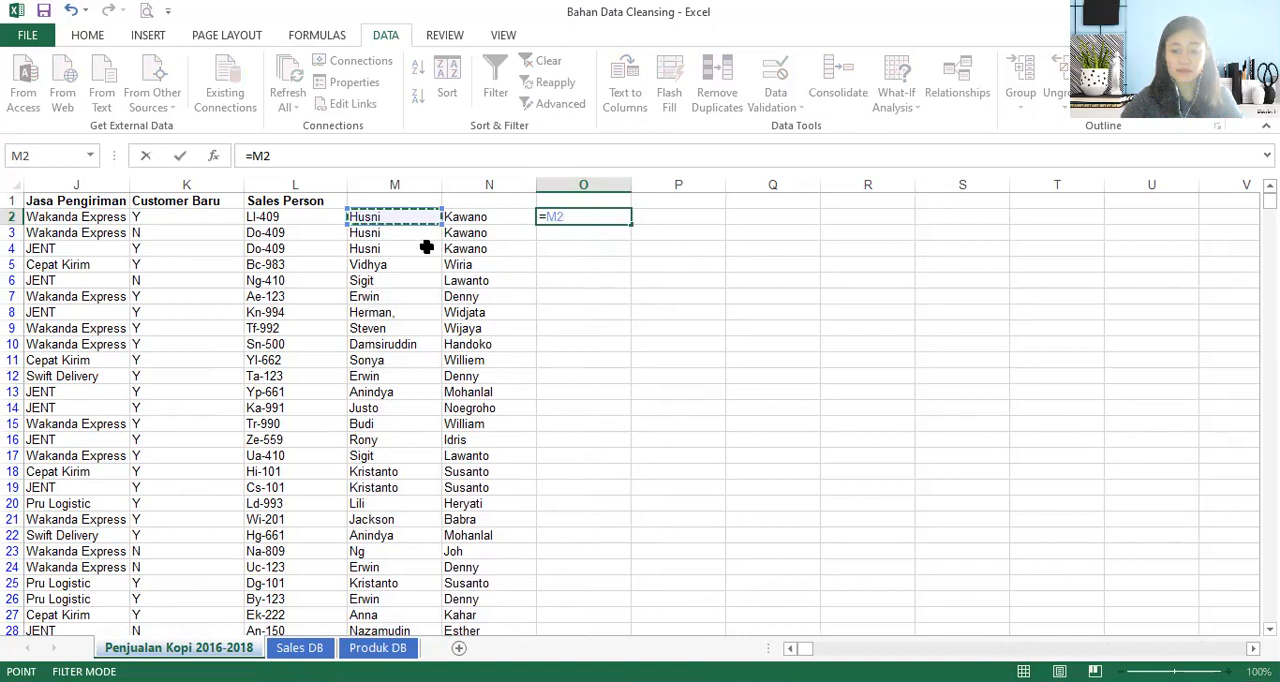
text(&)
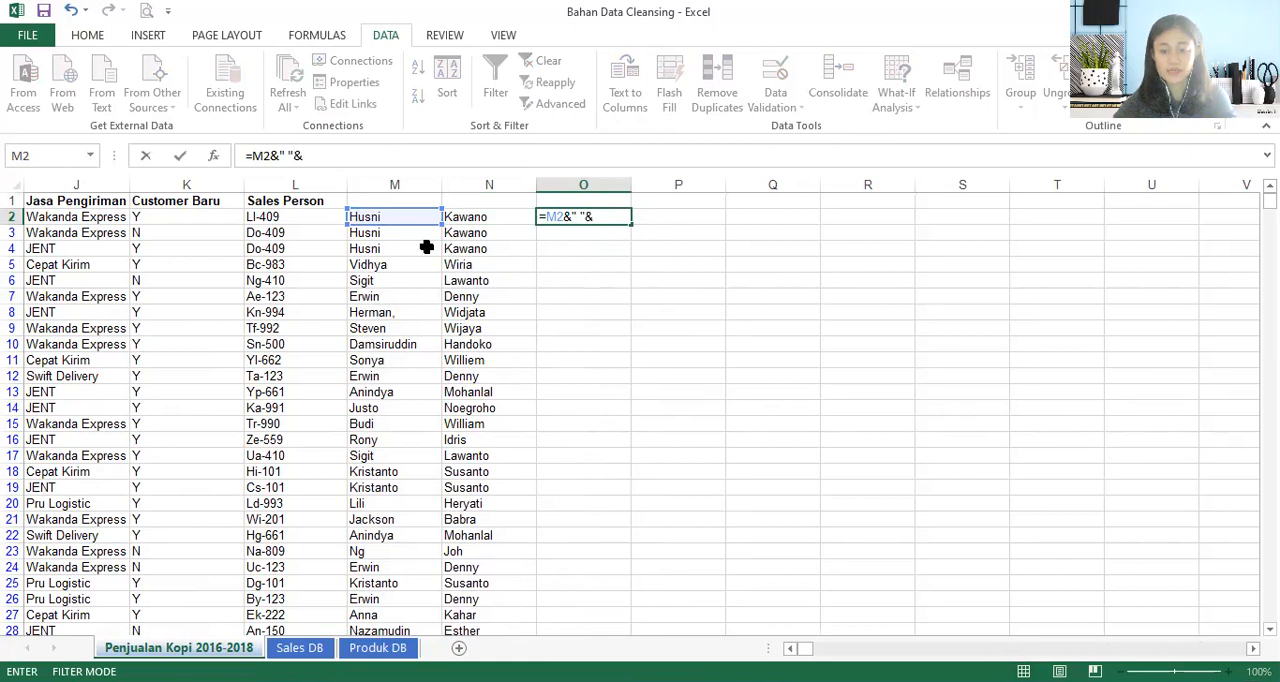
text(" "&)
click(508, 217)
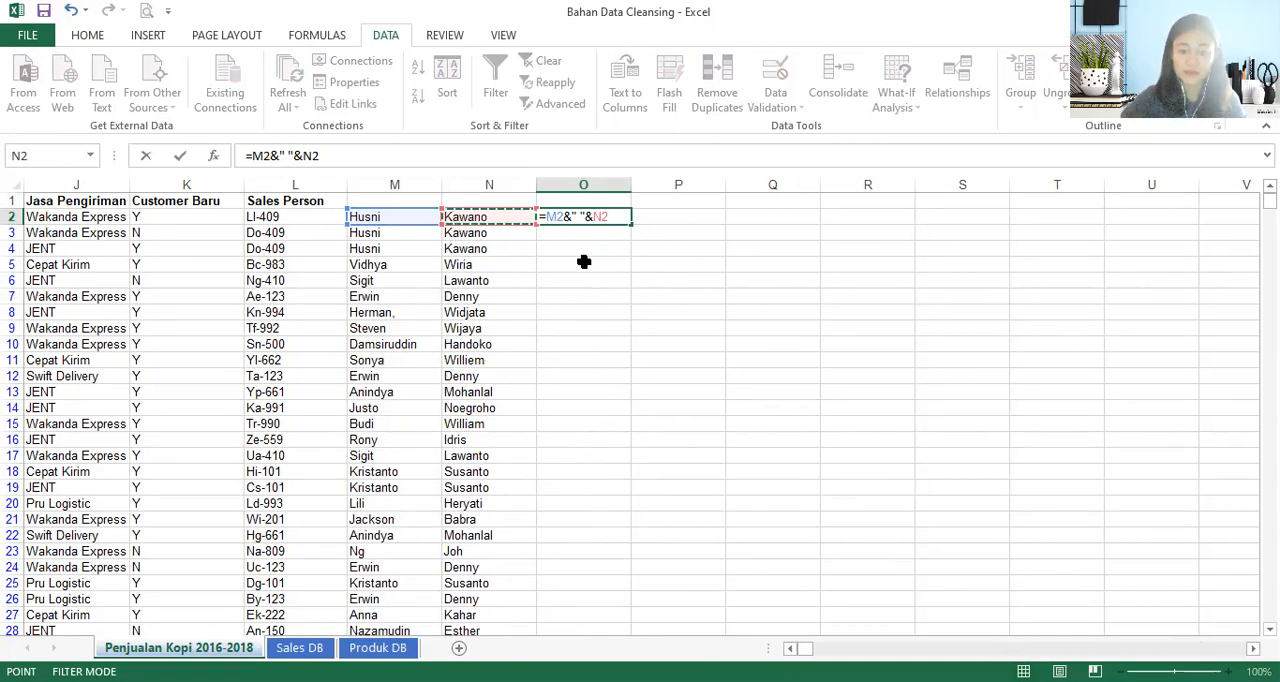
text())
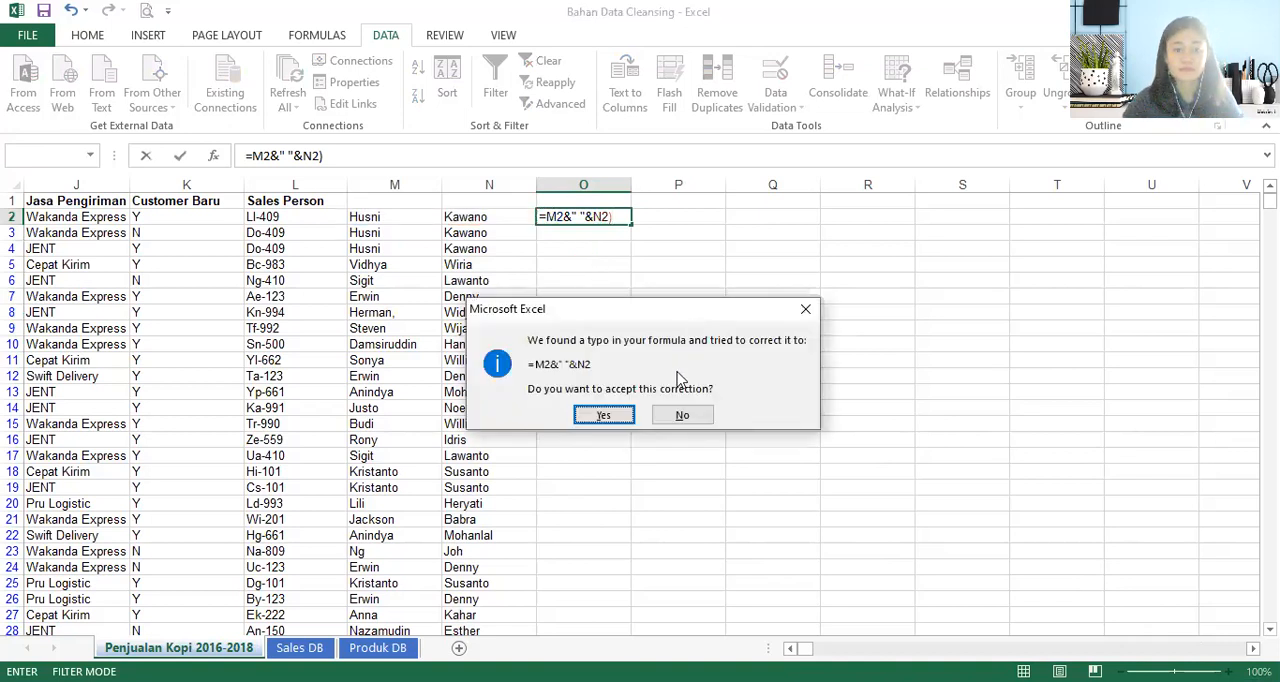
key(Return)
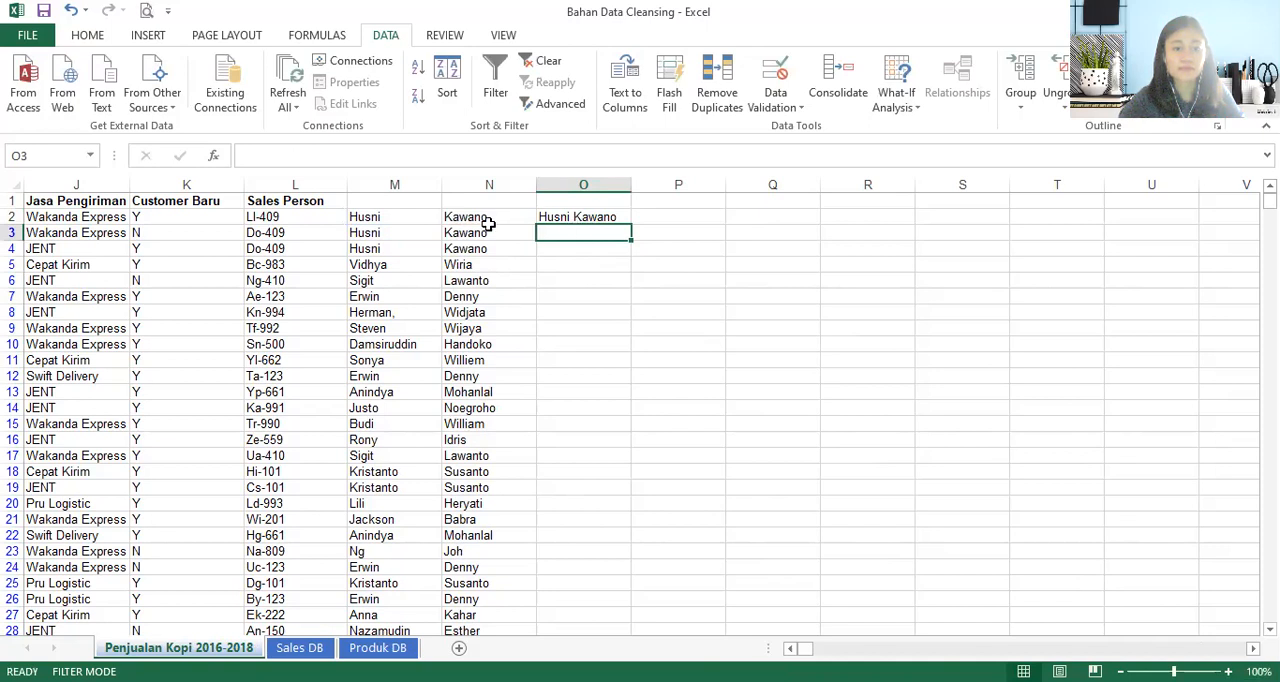
- Fill the full-name formula down column O and paste the results in place as values only
click(581, 184)
click(610, 230)
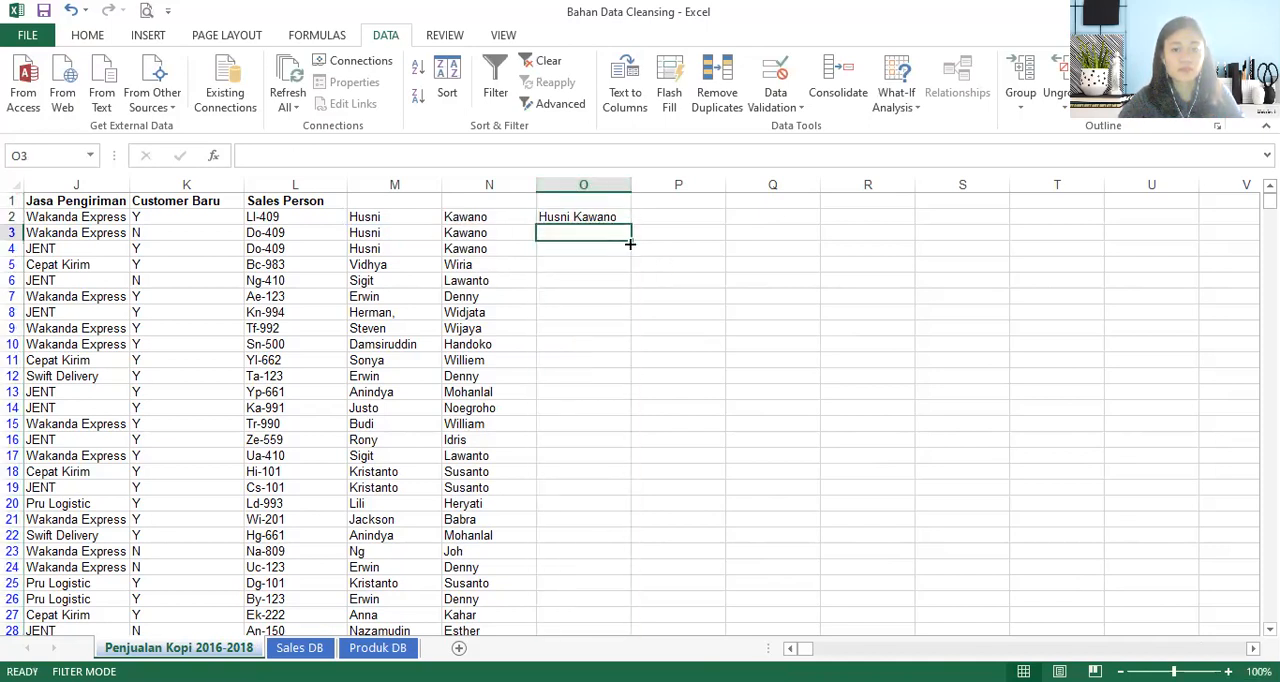
click(610, 217)
double_click(631, 221)
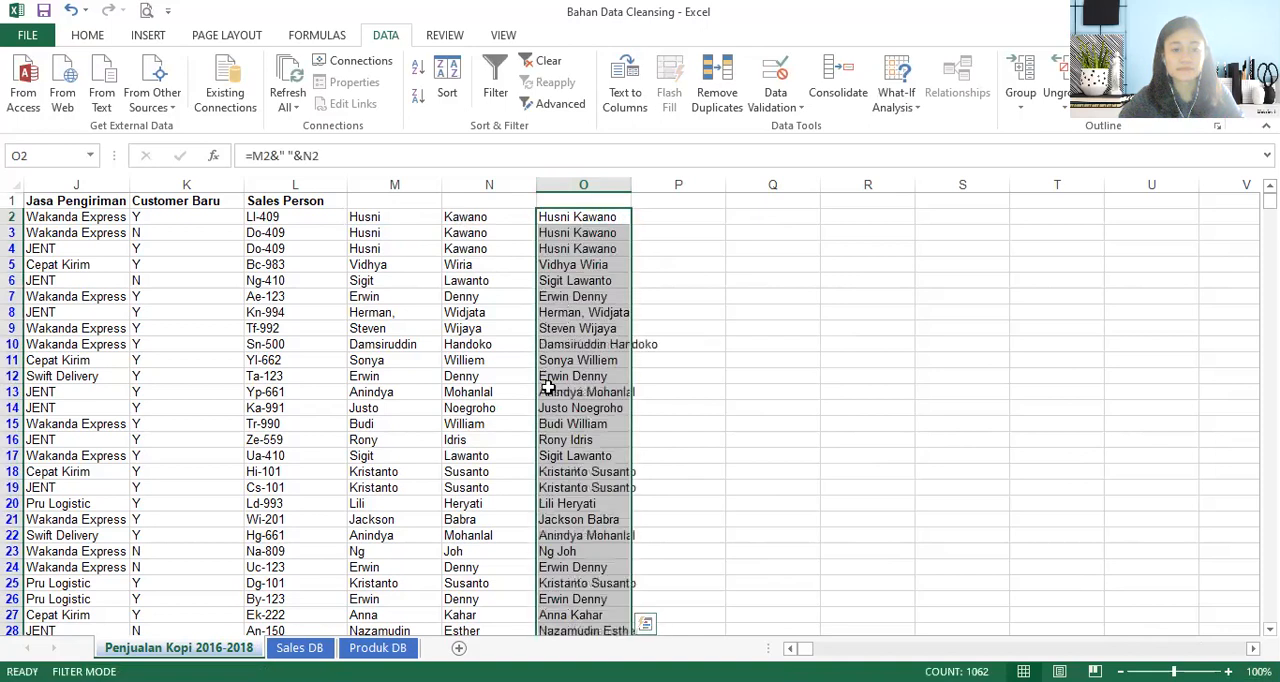
key(ctrl+c)
right_click(597, 291)
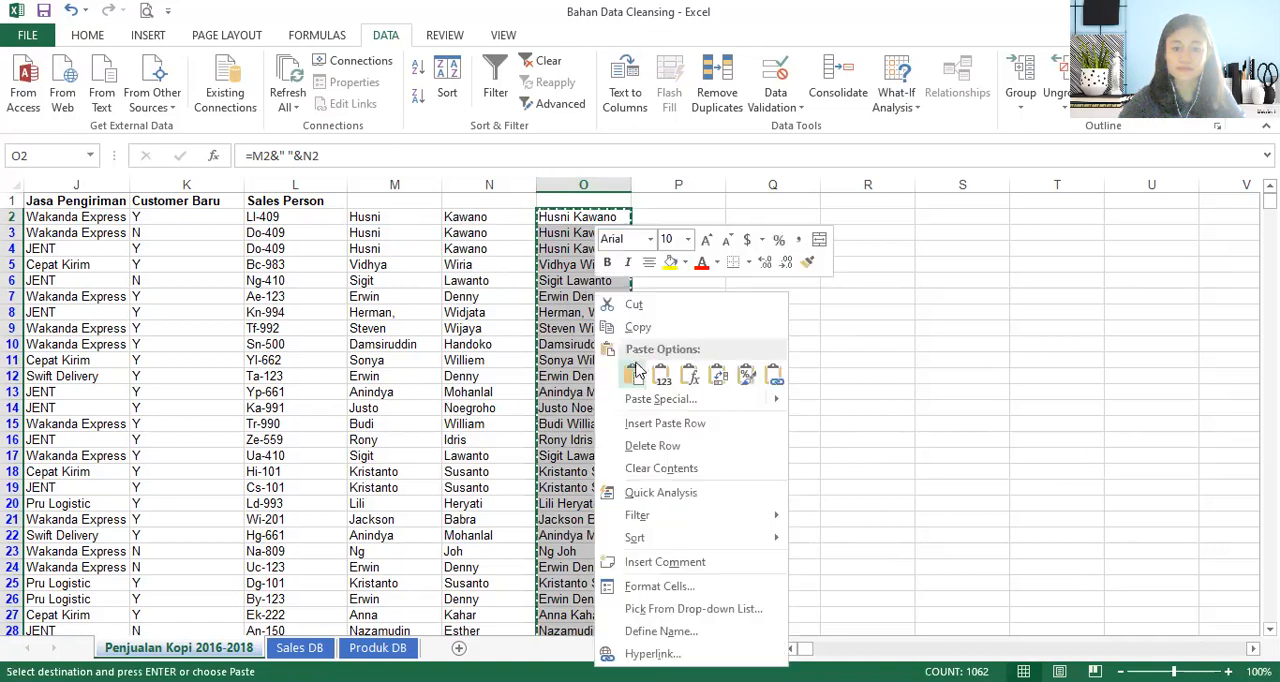
click(662, 373)
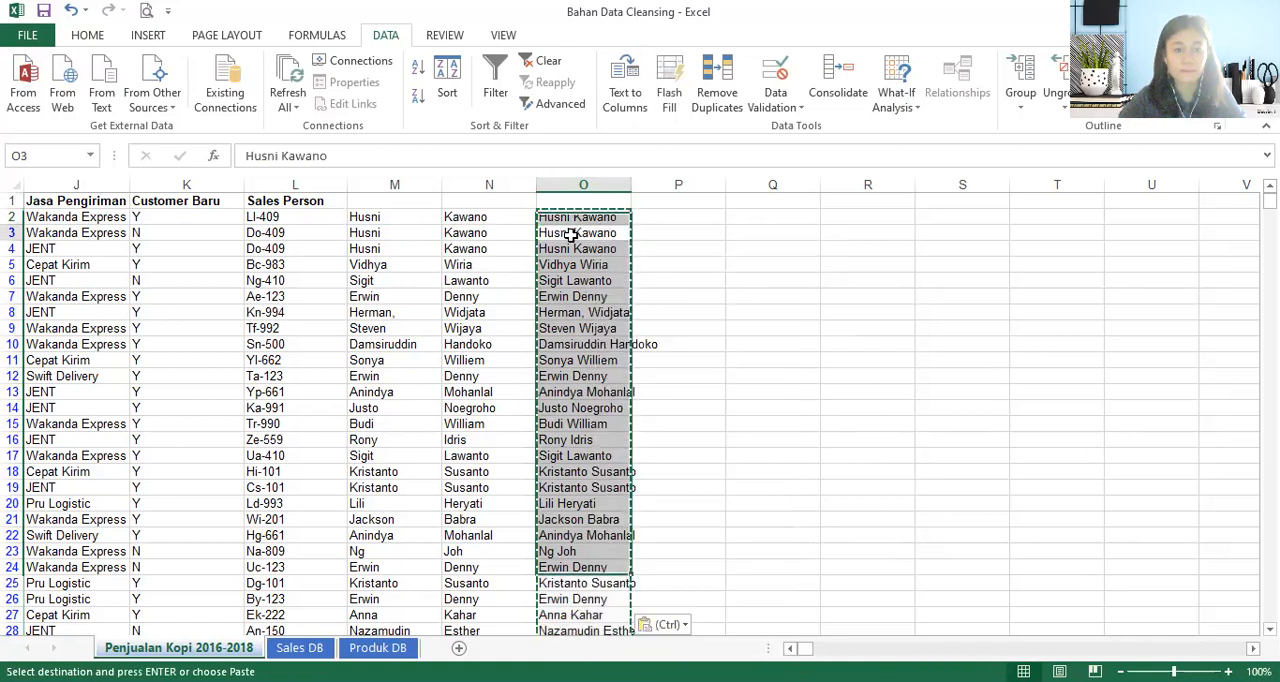
key(Escape)
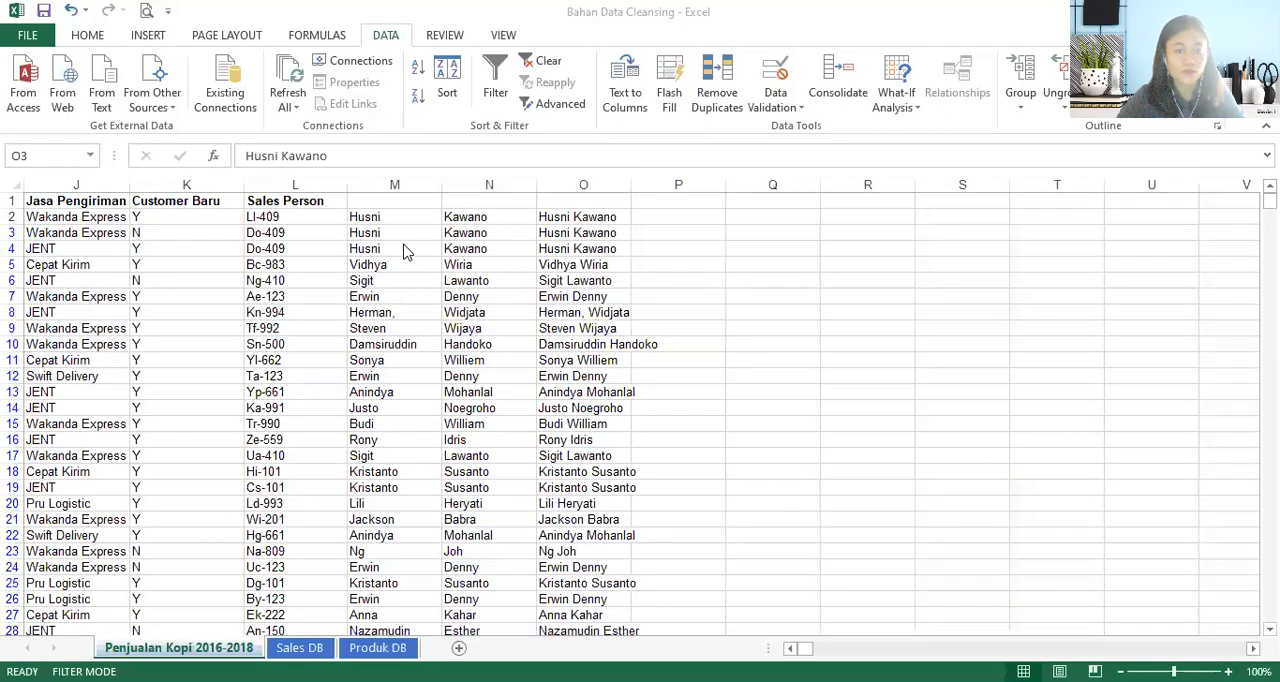
- Give the full-name column the header Nama Sales in O1
click(490, 198)
click(314, 204)
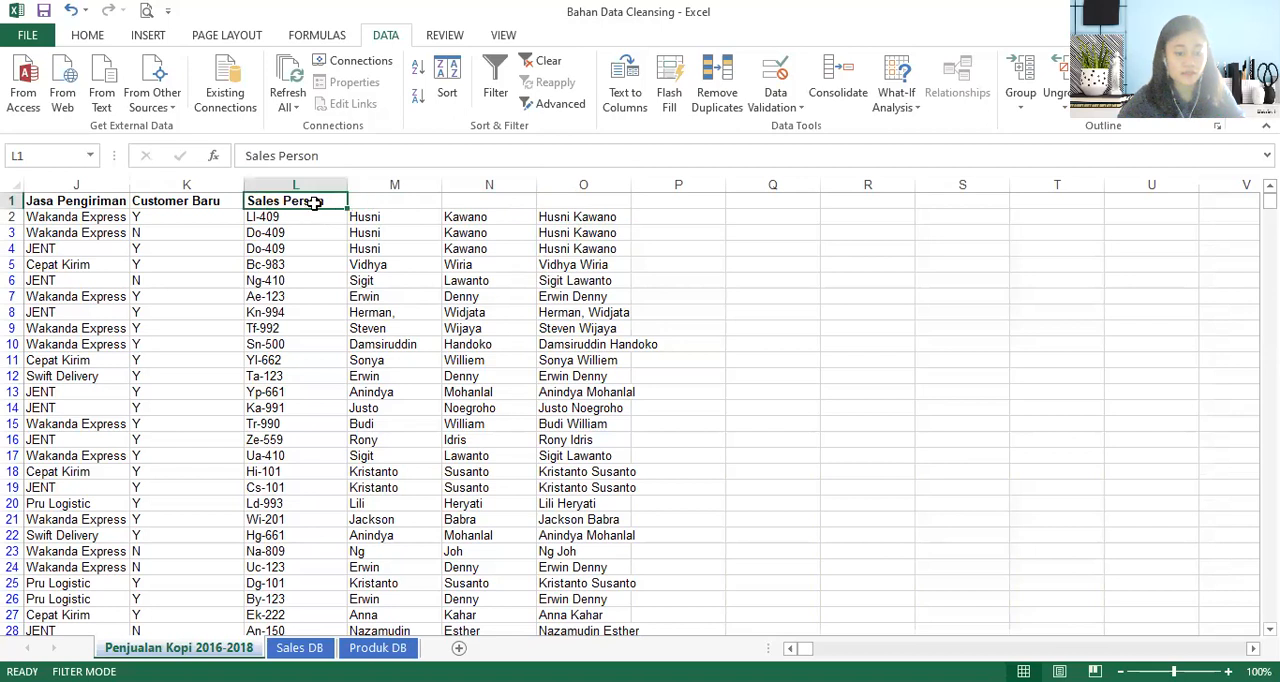
key(ctrl+c)
click(556, 198)
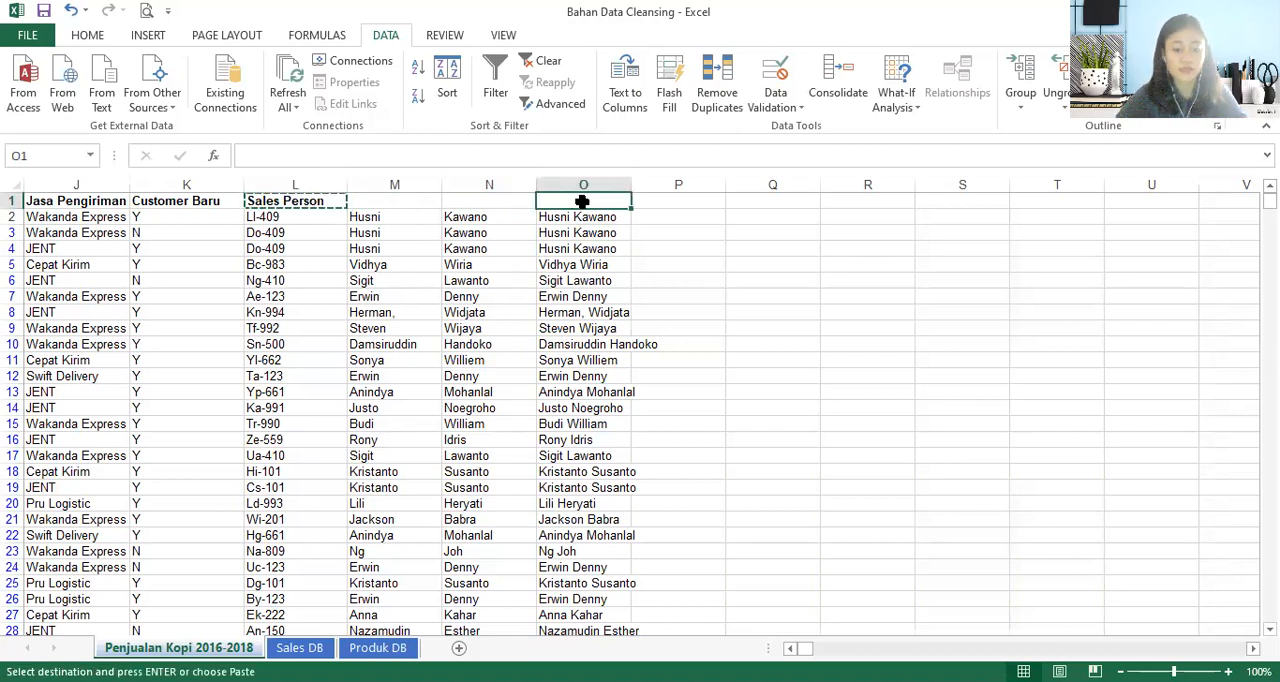
text(Nam)
key(BackSpace)
text(Nam)
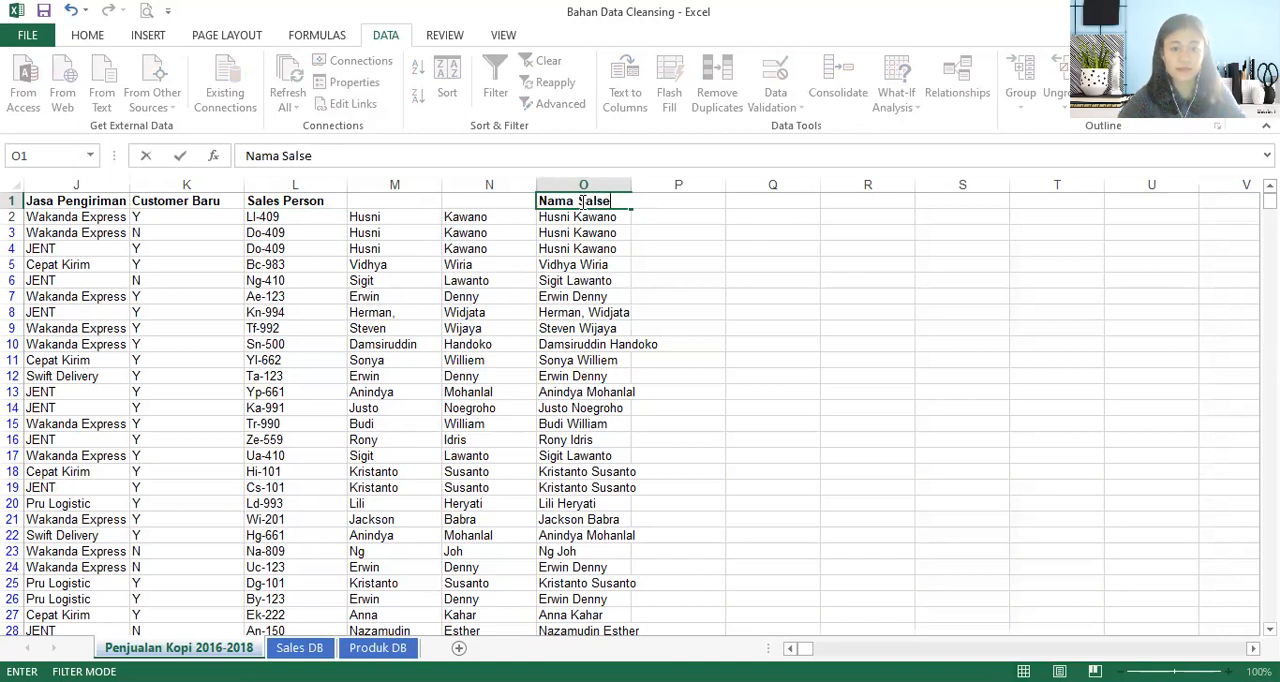
key(Return)
- Delete columns L to N, holding the old Sales Person codes and the separate first and last names
click(489, 184)
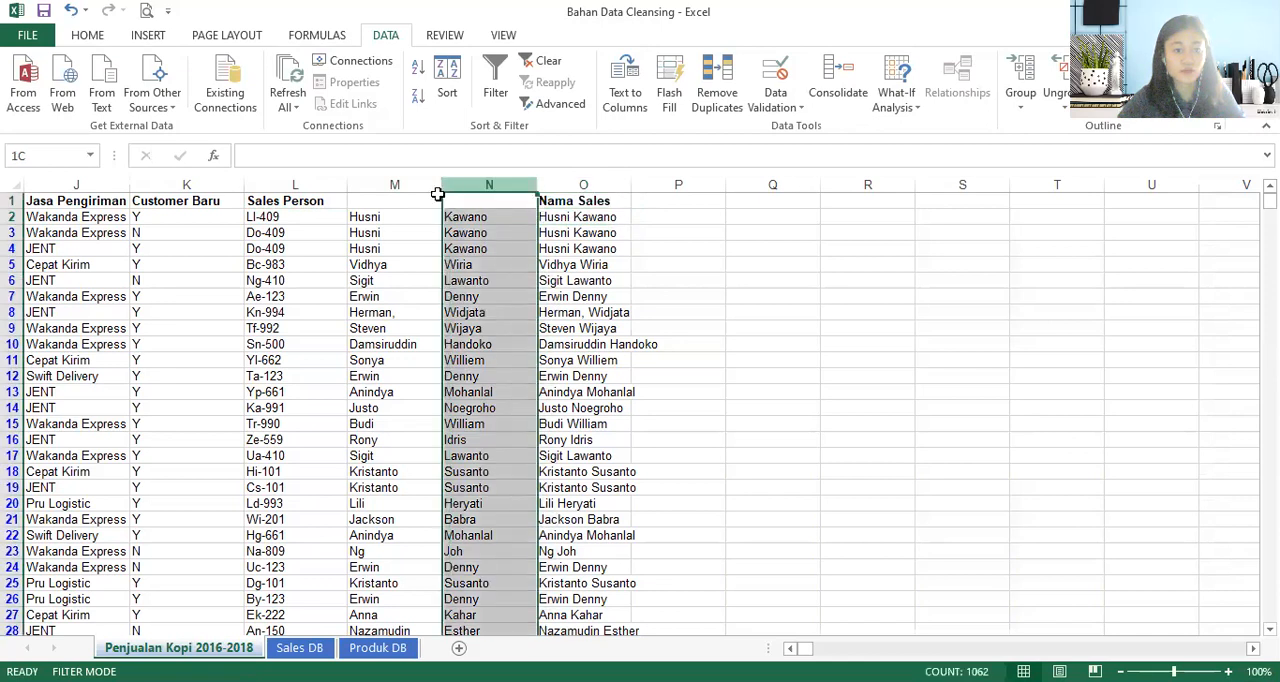
shift+click(295, 184)
right_click(322, 184)
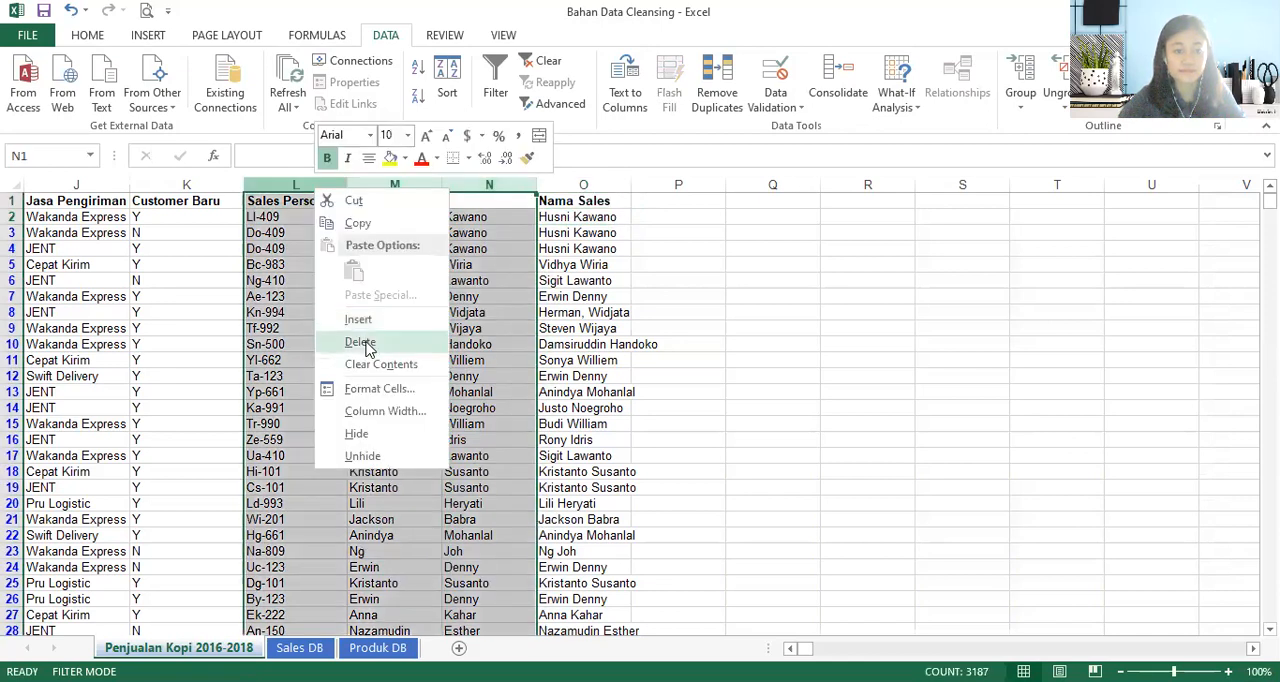
click(370, 340)
click(320, 358)
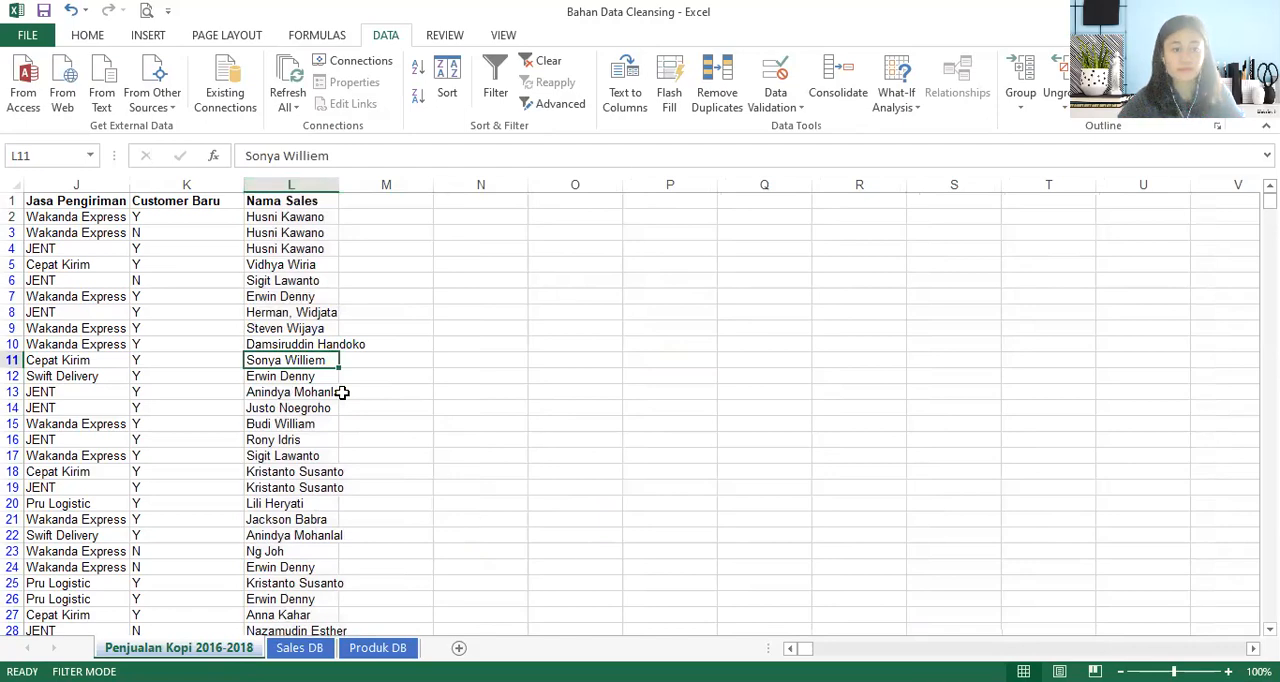
key(Left)
key(Left)
key(Left)
key(Left)
key(Left)
key(Left)
key(Left)
key(Left)
key(Left)
key(Left)
key(Left)
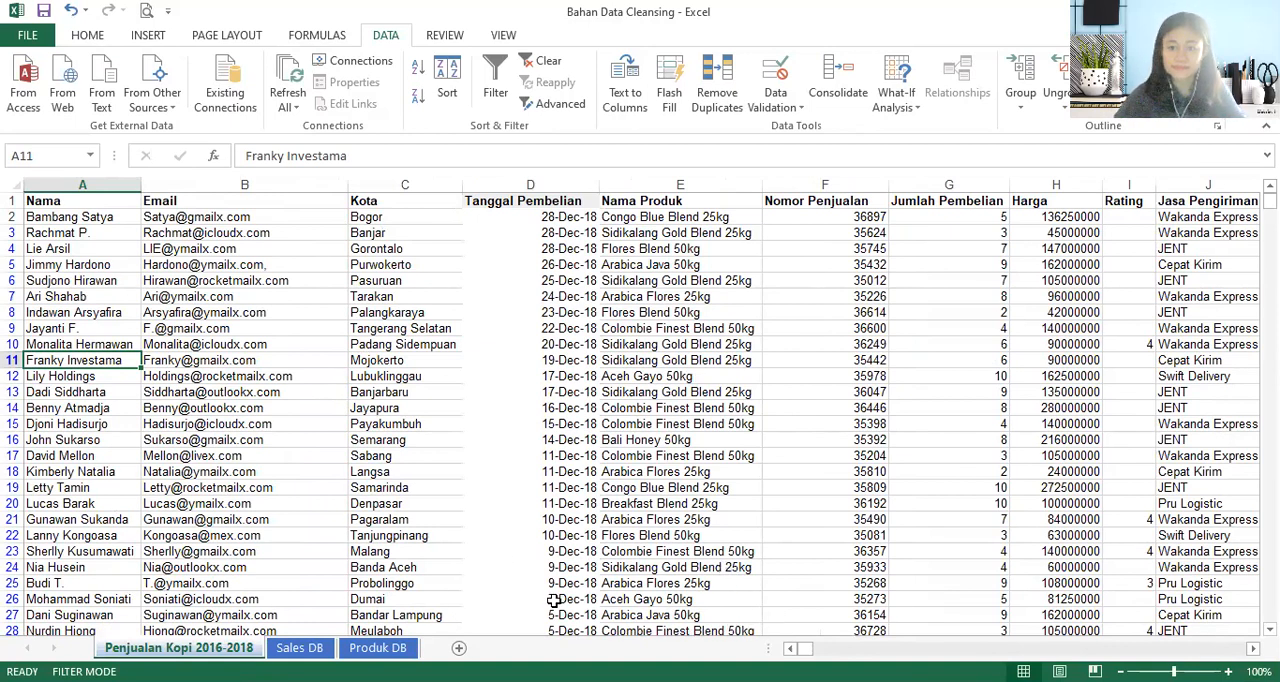
key(alt+Tab)
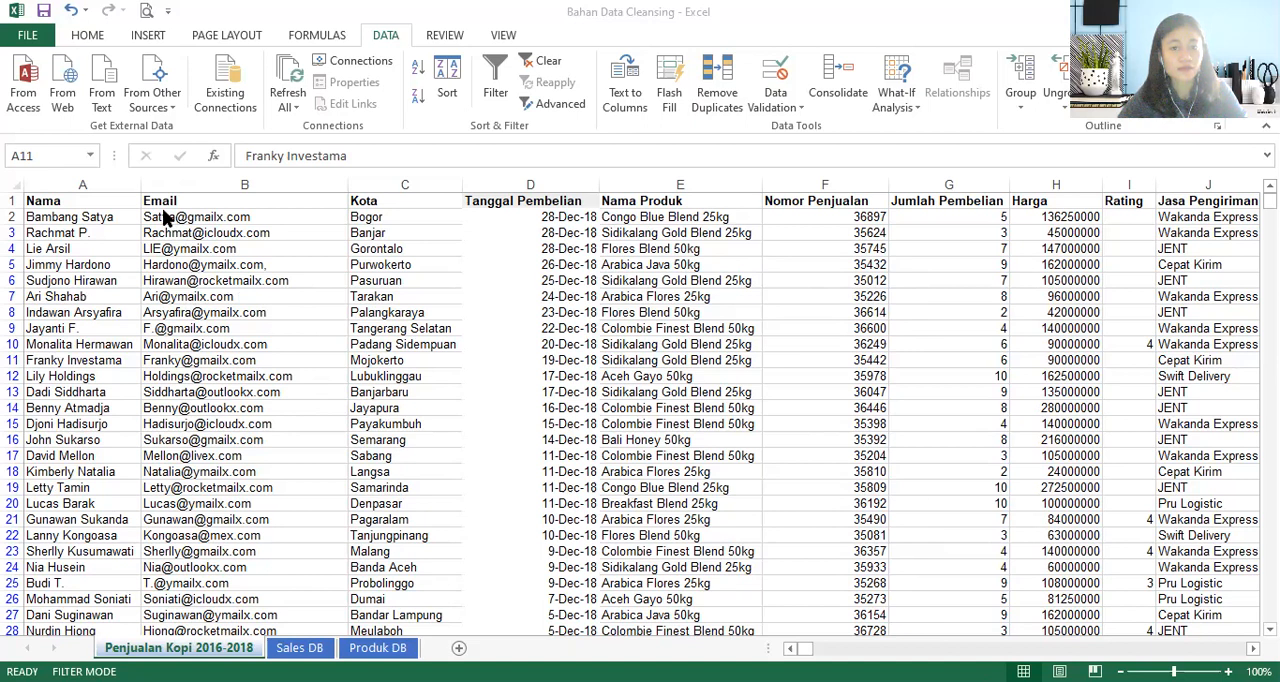
- Create a PivotTable on a new sheet from the range A1:L1048 of the Penjualan Kopi 2016-2018 sheet
key(ctrl+Home)
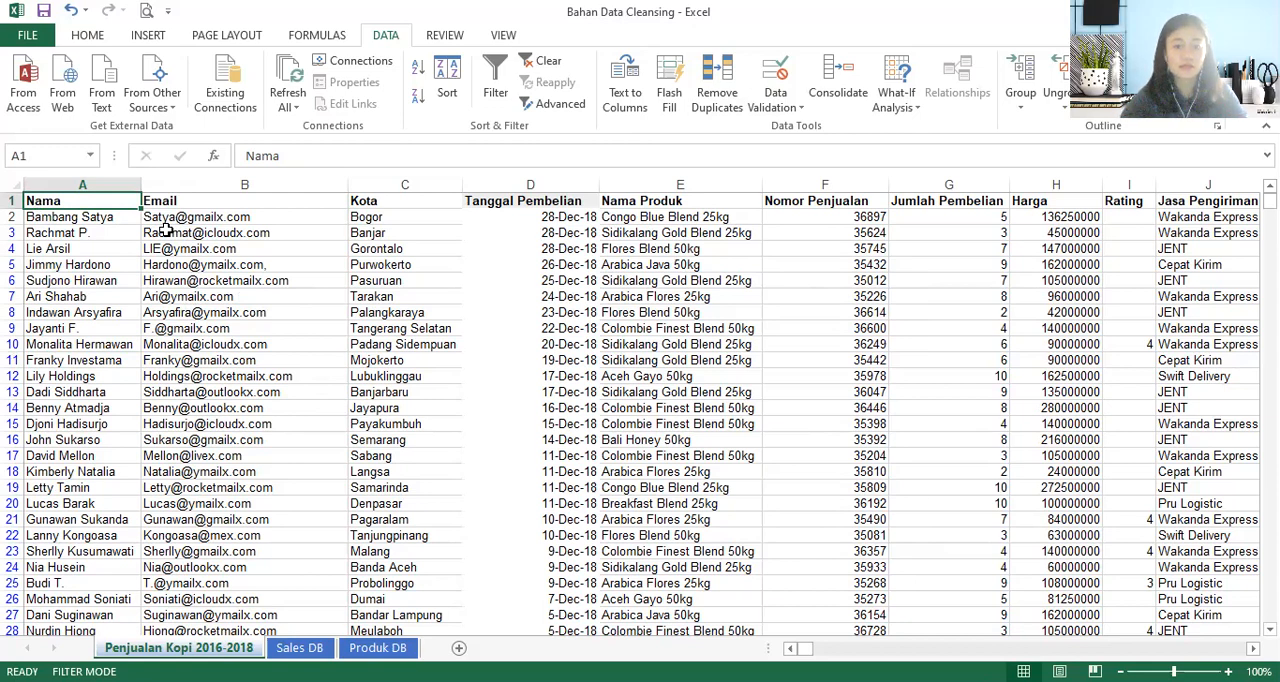
key(ctrl+shift+End)
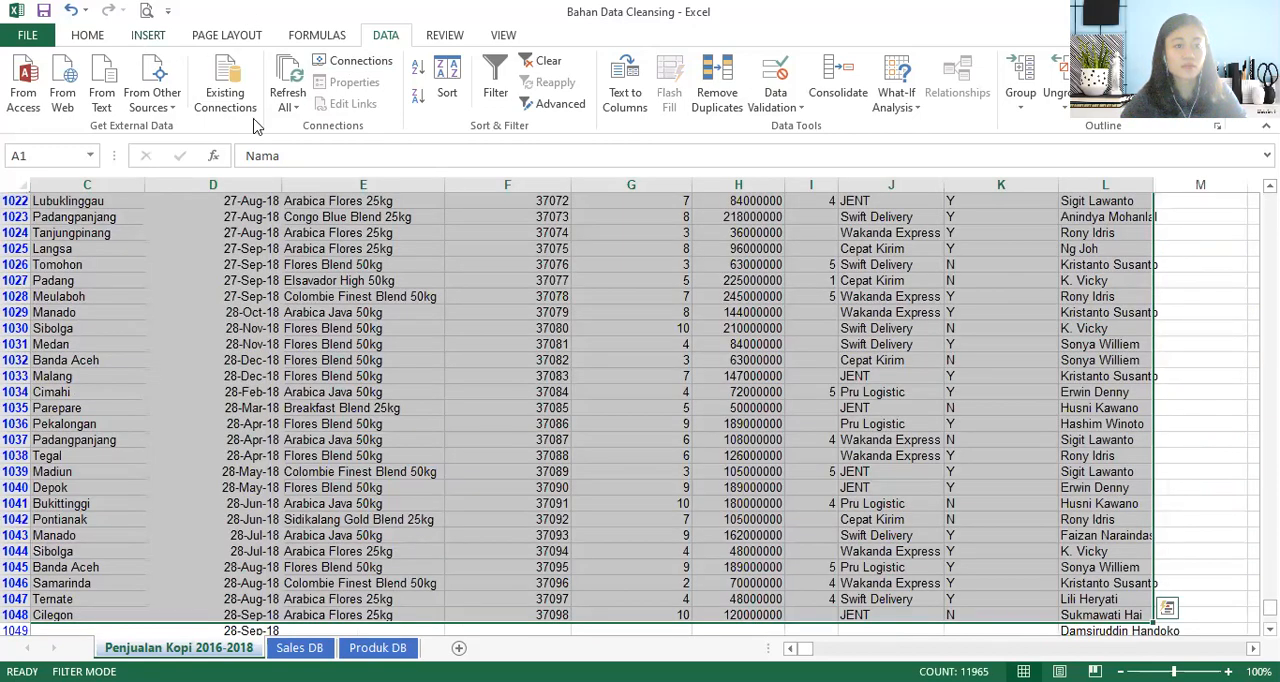
scroll(168, 90, up, 3)
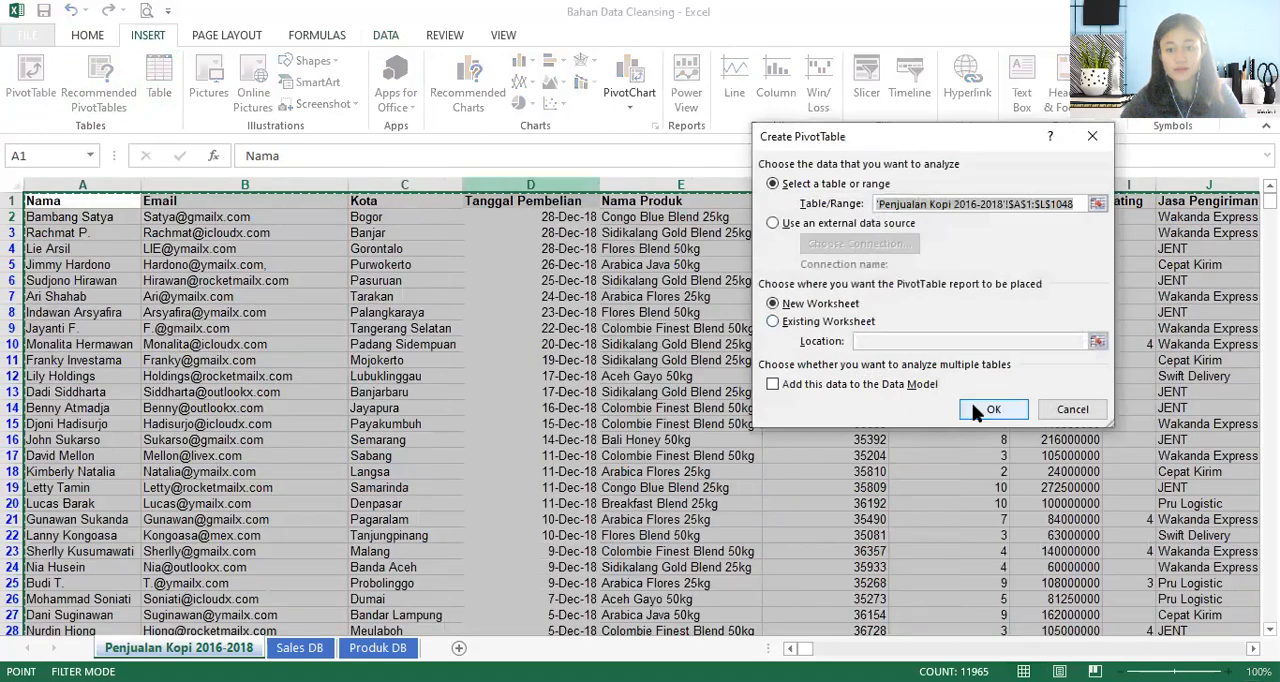
click(993, 410)
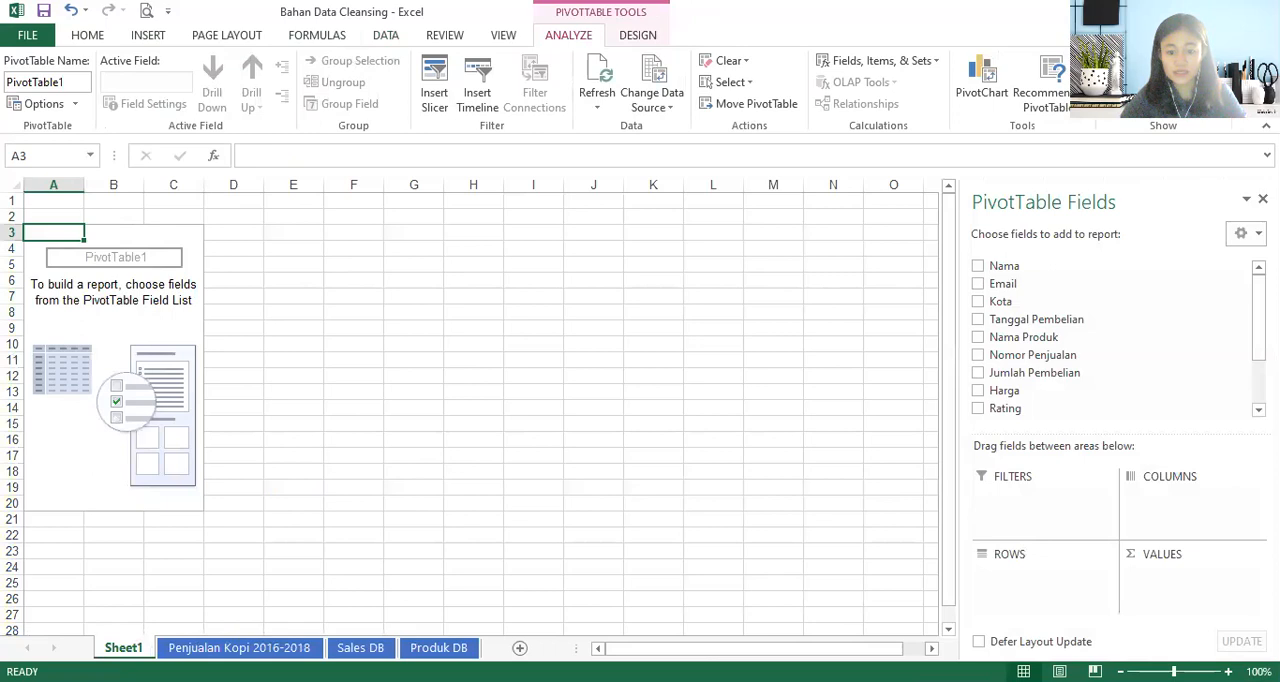
- Lay out the PivotTable with Nama Produk as rows, Tanggal Pembelian as columns and the sum of Harga as values
key(alt+Tab)
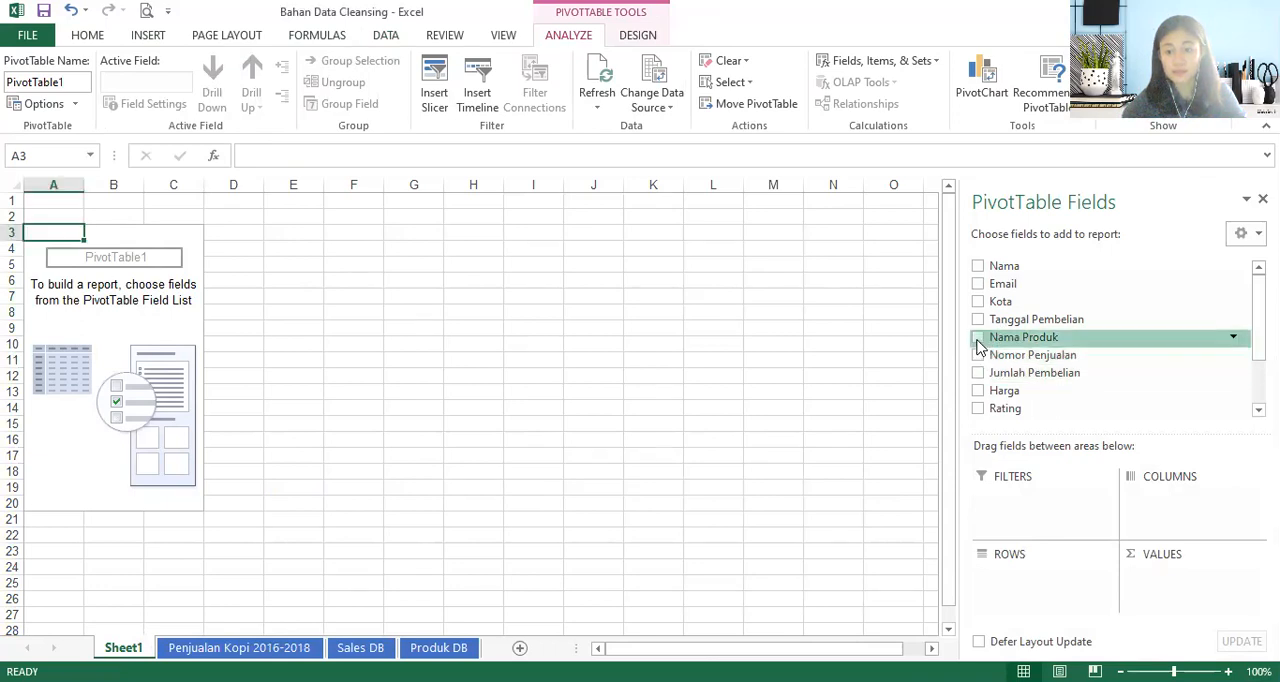
click(978, 338)
click(978, 391)
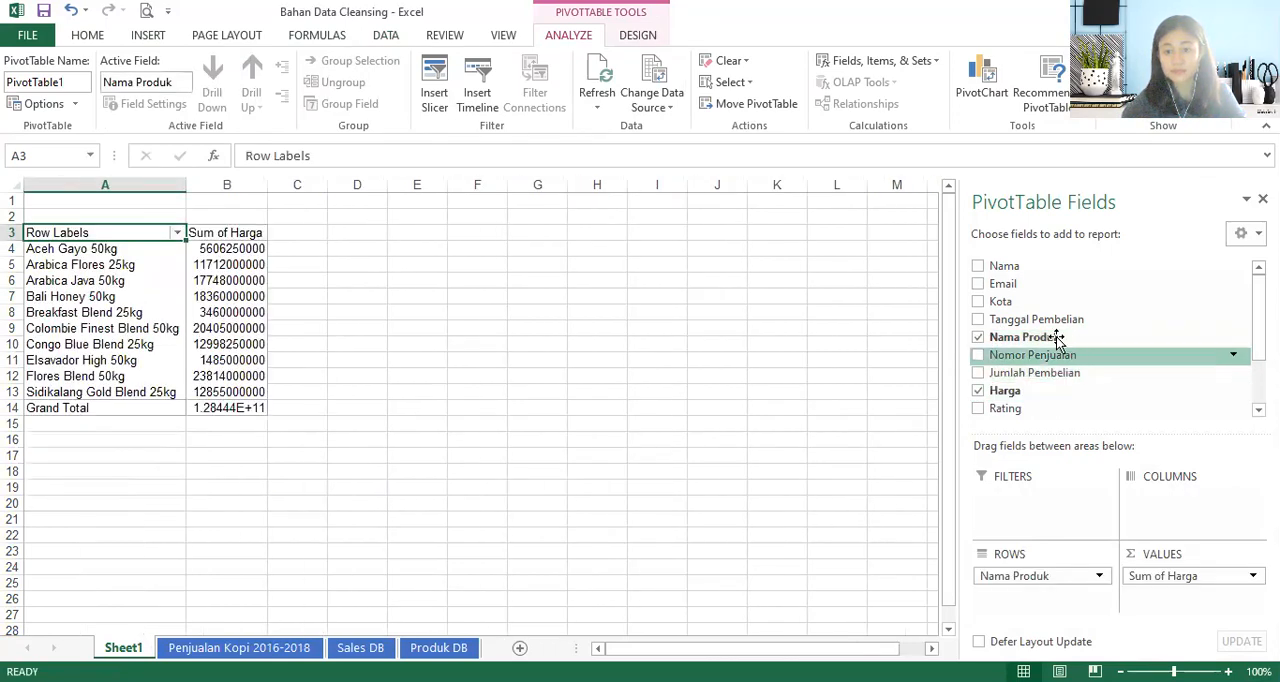
click(978, 320)
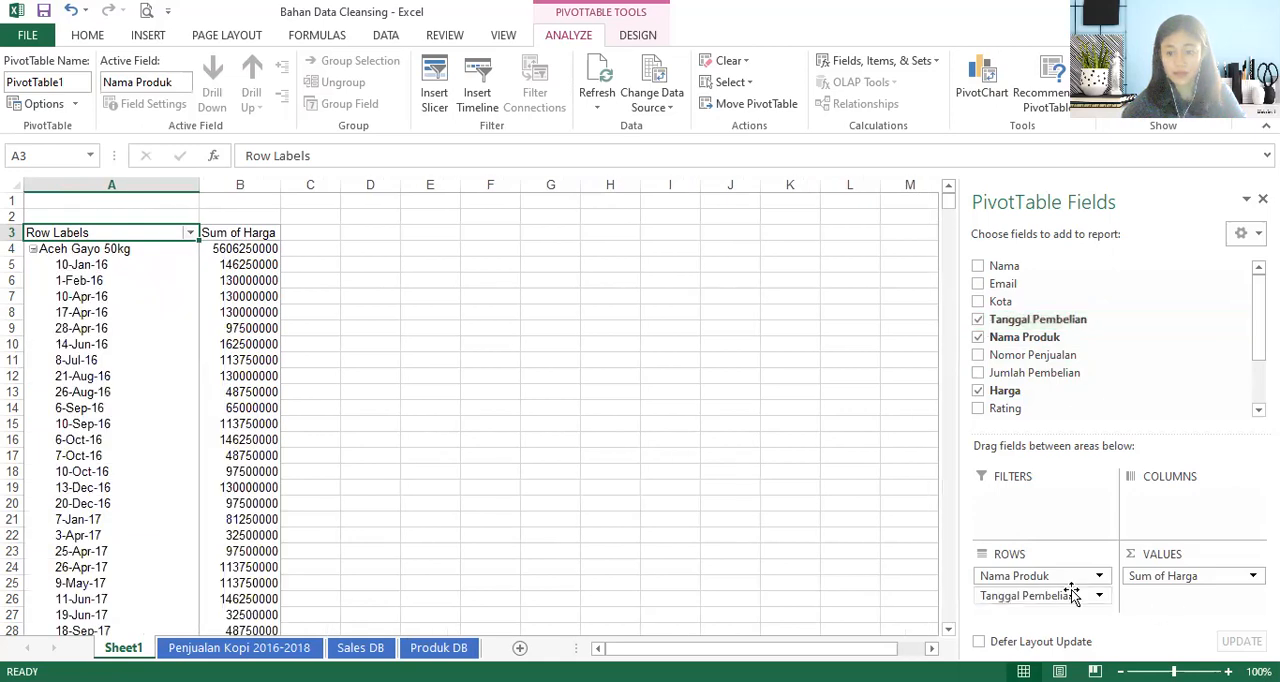
drag(1089, 589, 1174, 513)
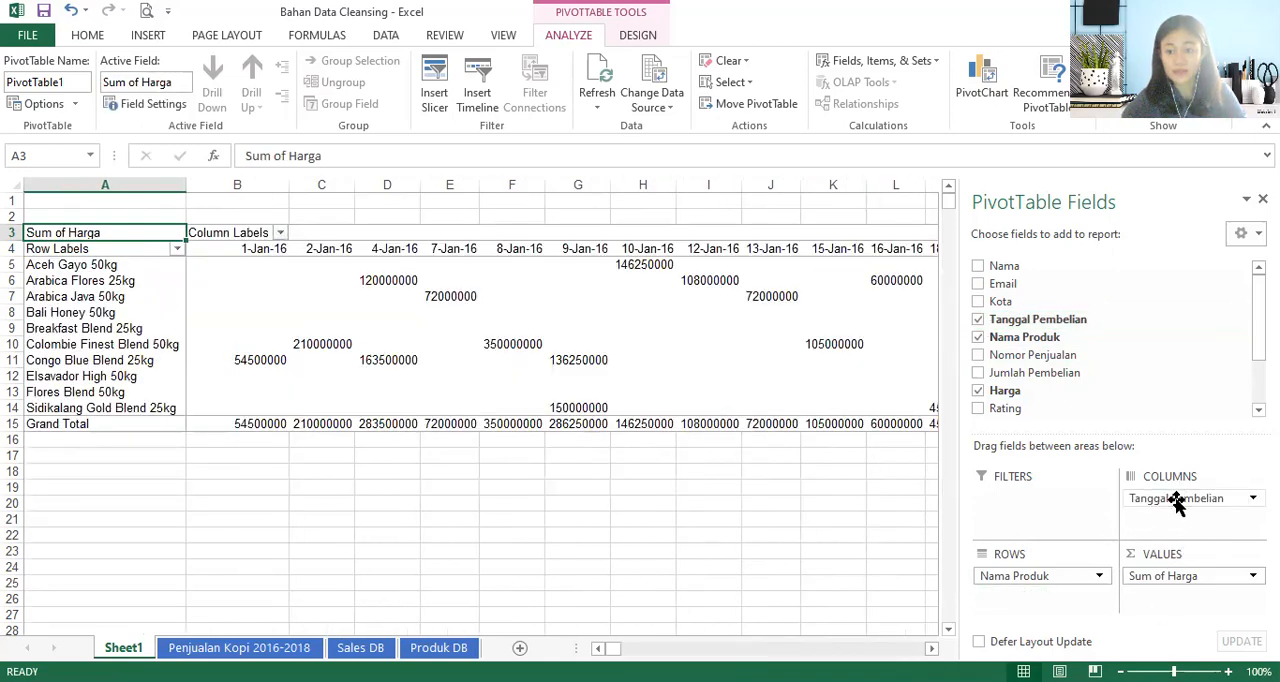
- Group the Tanggal Pembelian column labels of the PivotTable by years only
click(252, 250)
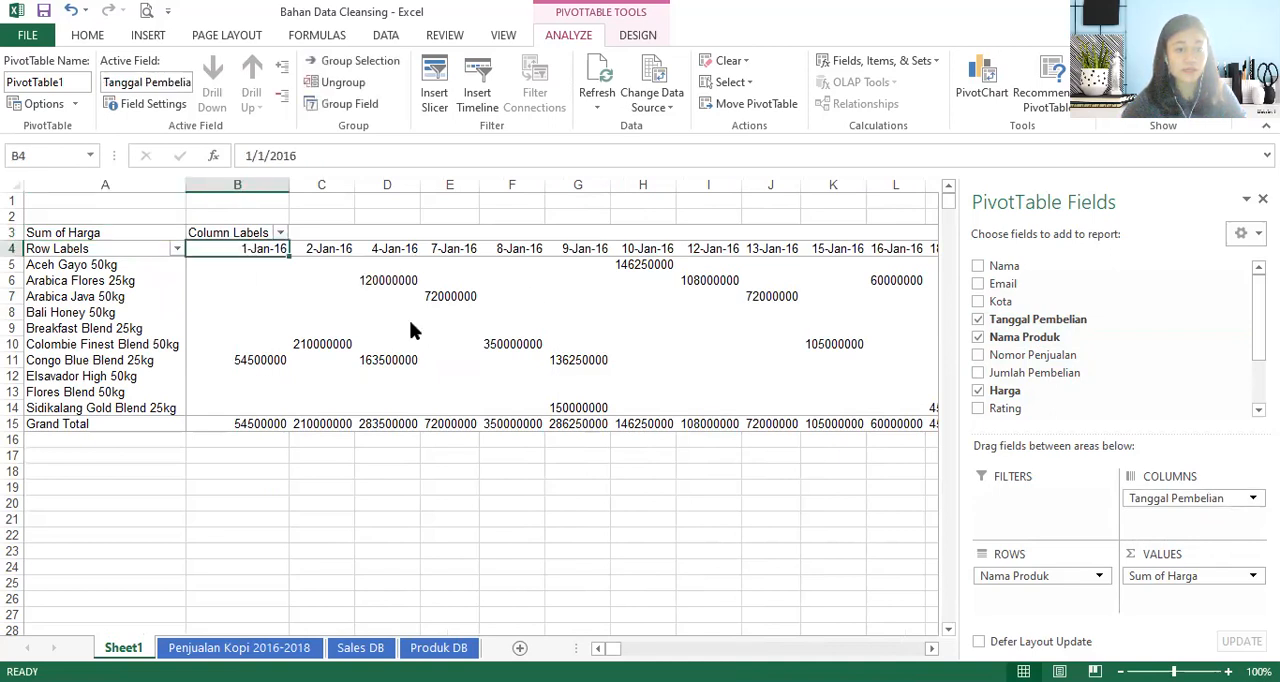
right_click(252, 250)
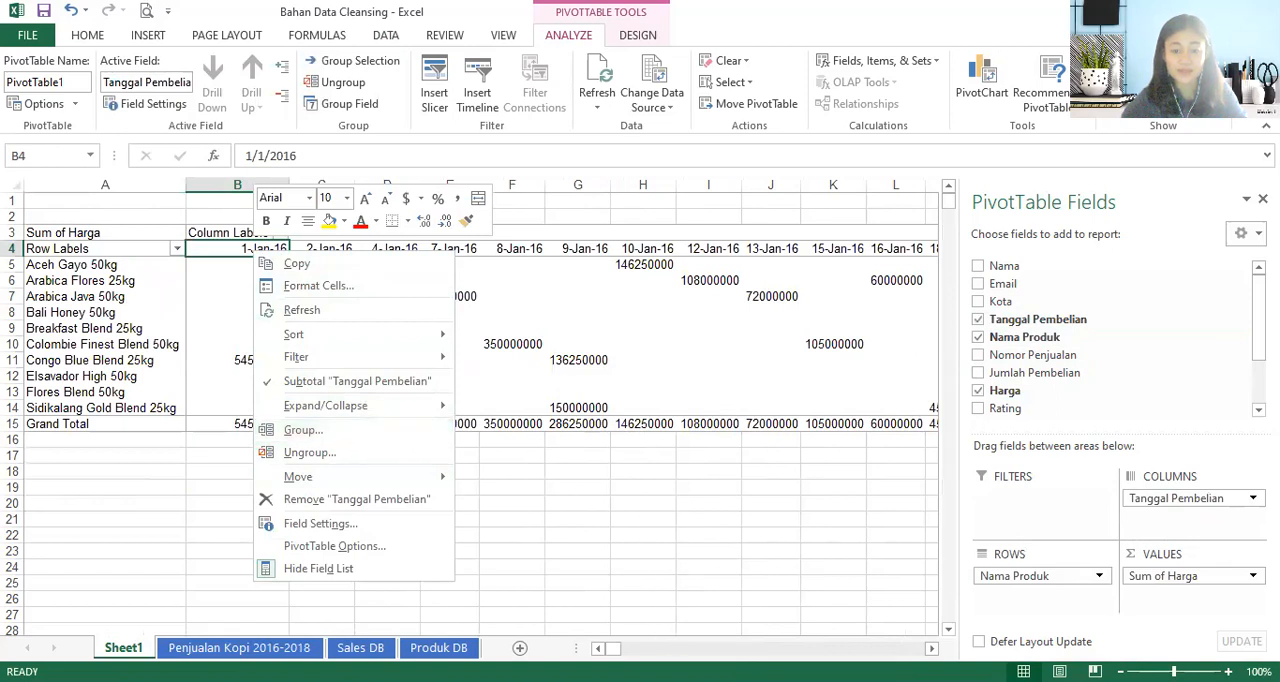
click(818, 153)
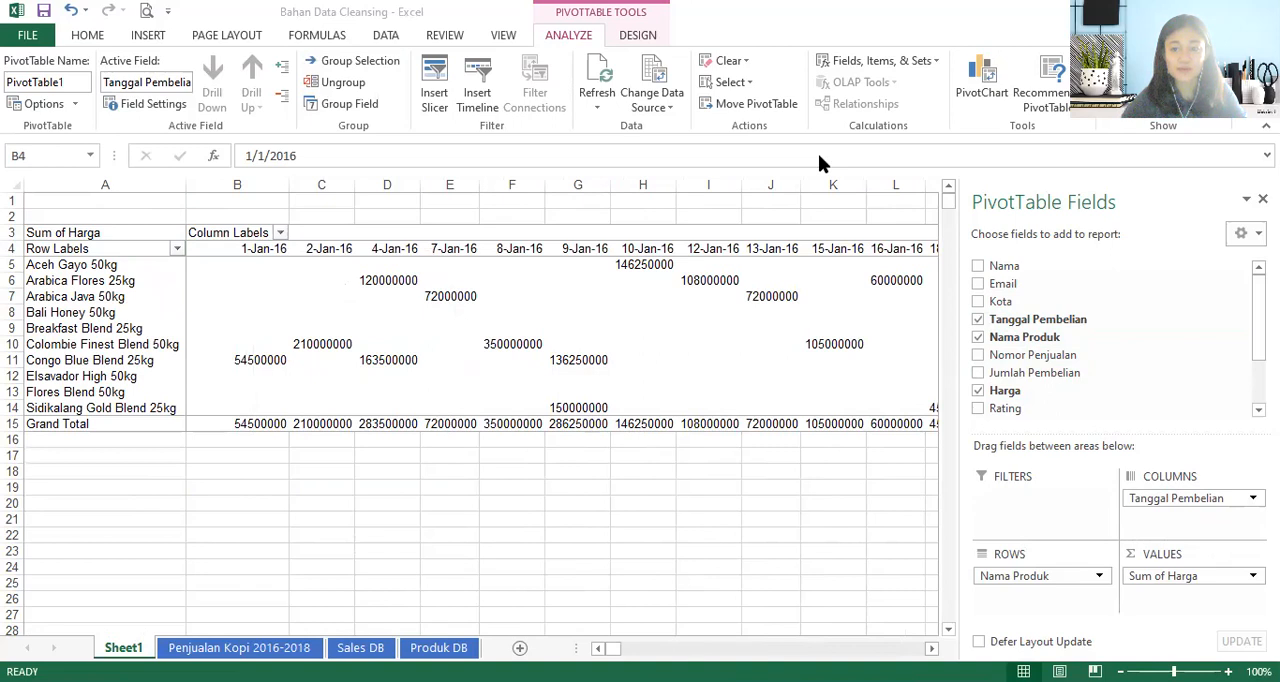
click(257, 250)
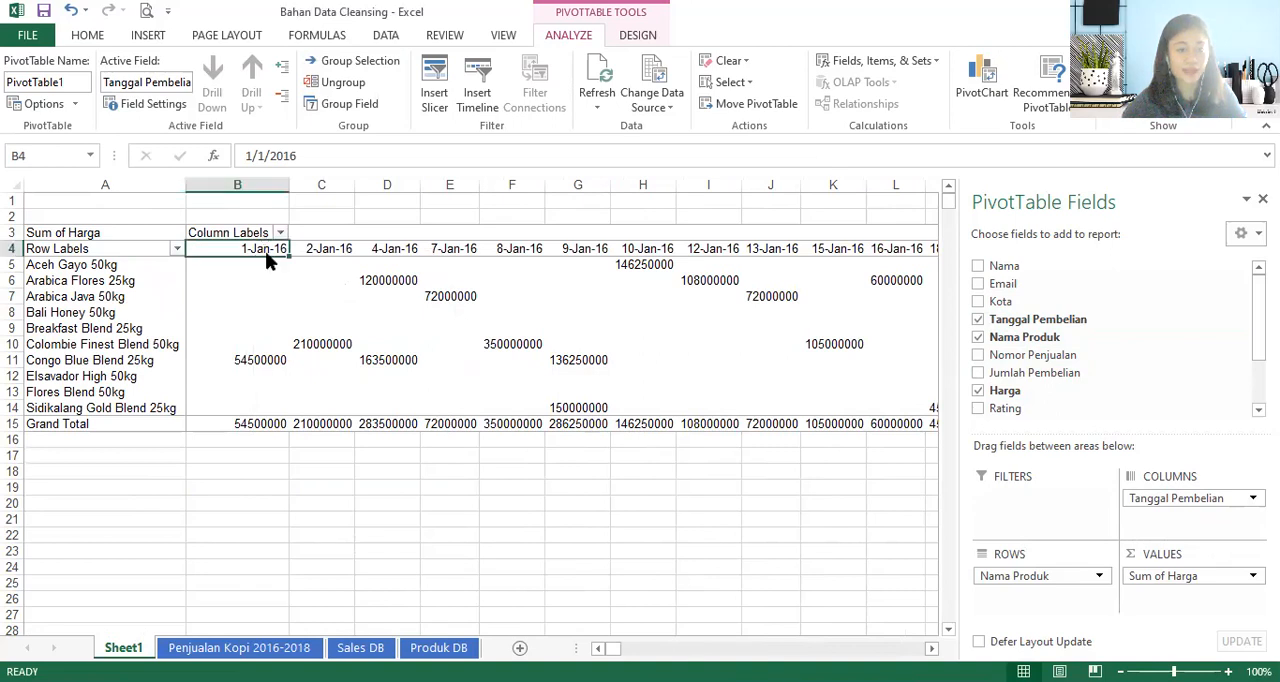
right_click(265, 251)
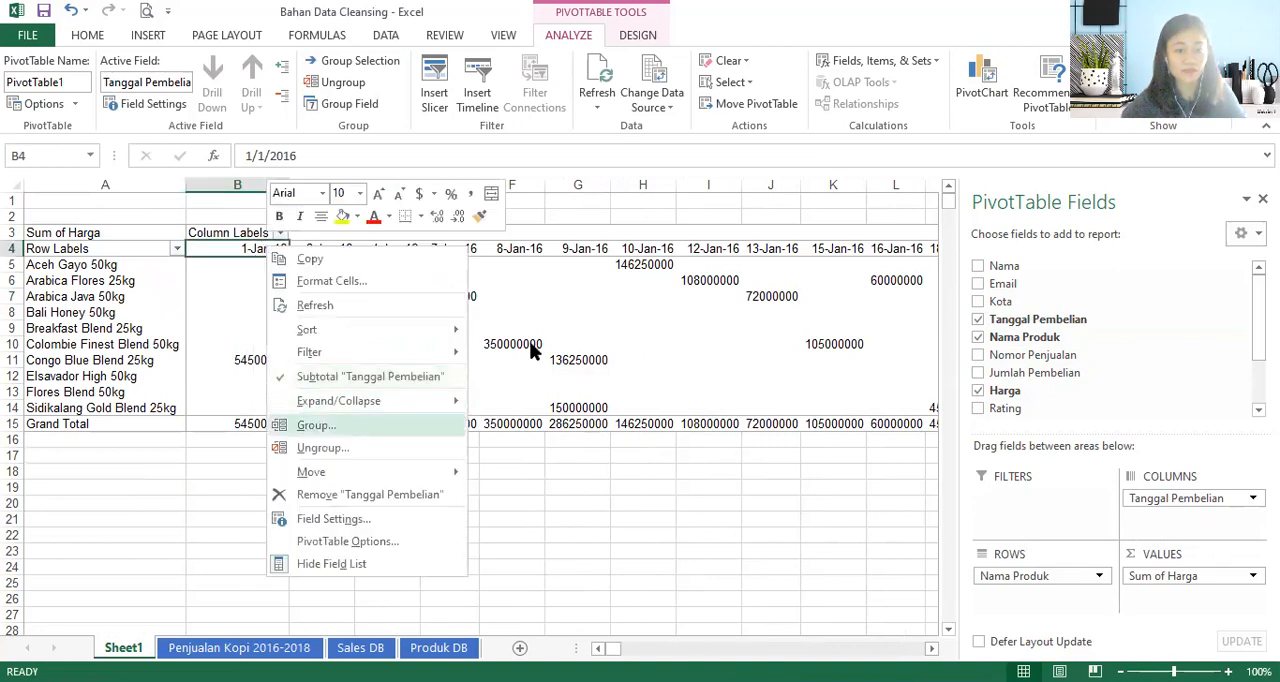
click(306, 427)
click(225, 465)
click(231, 441)
click(293, 534)
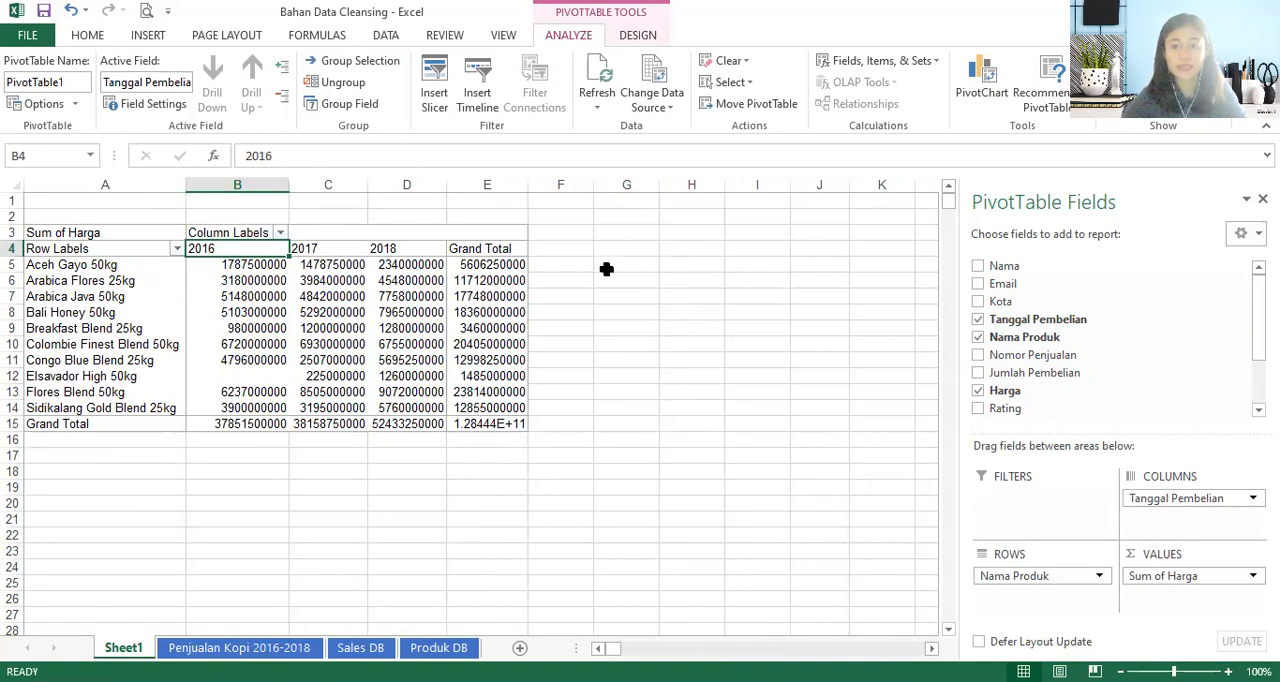
- Copy the whole PivotTable A3:E15 and paste it at A3 of a new sheet
drag(63, 232, 505, 426)
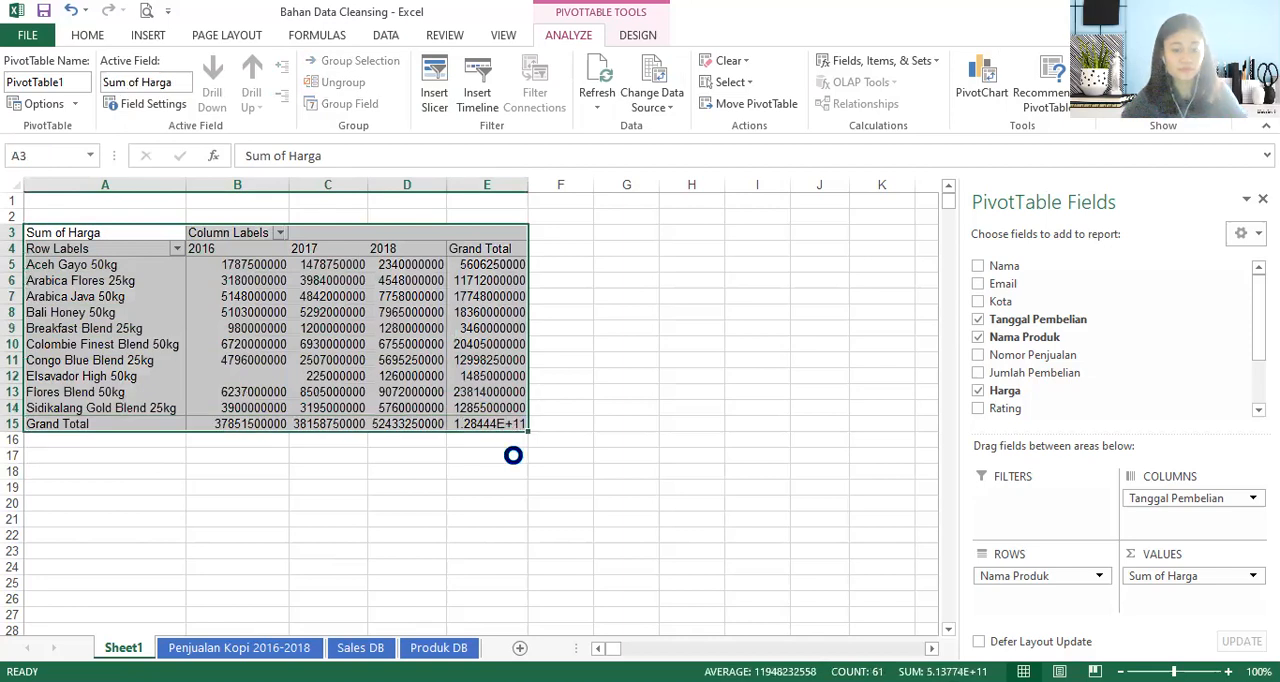
key(ctrl+c)
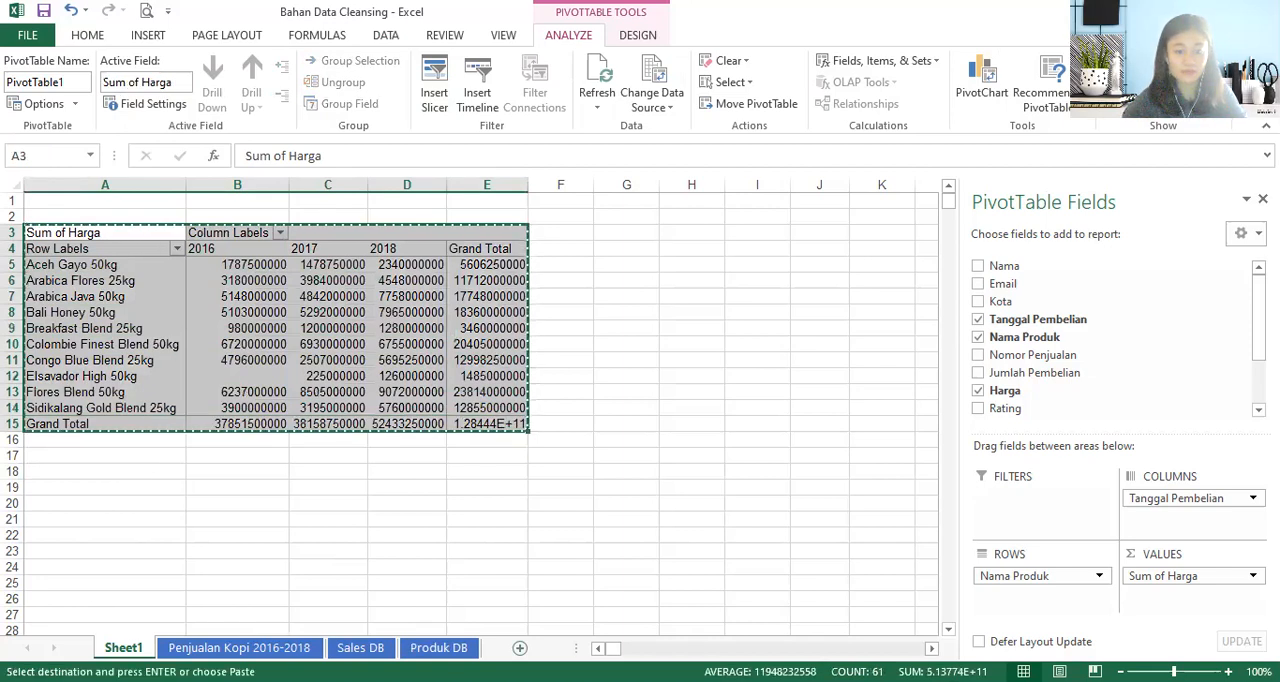
click(519, 648)
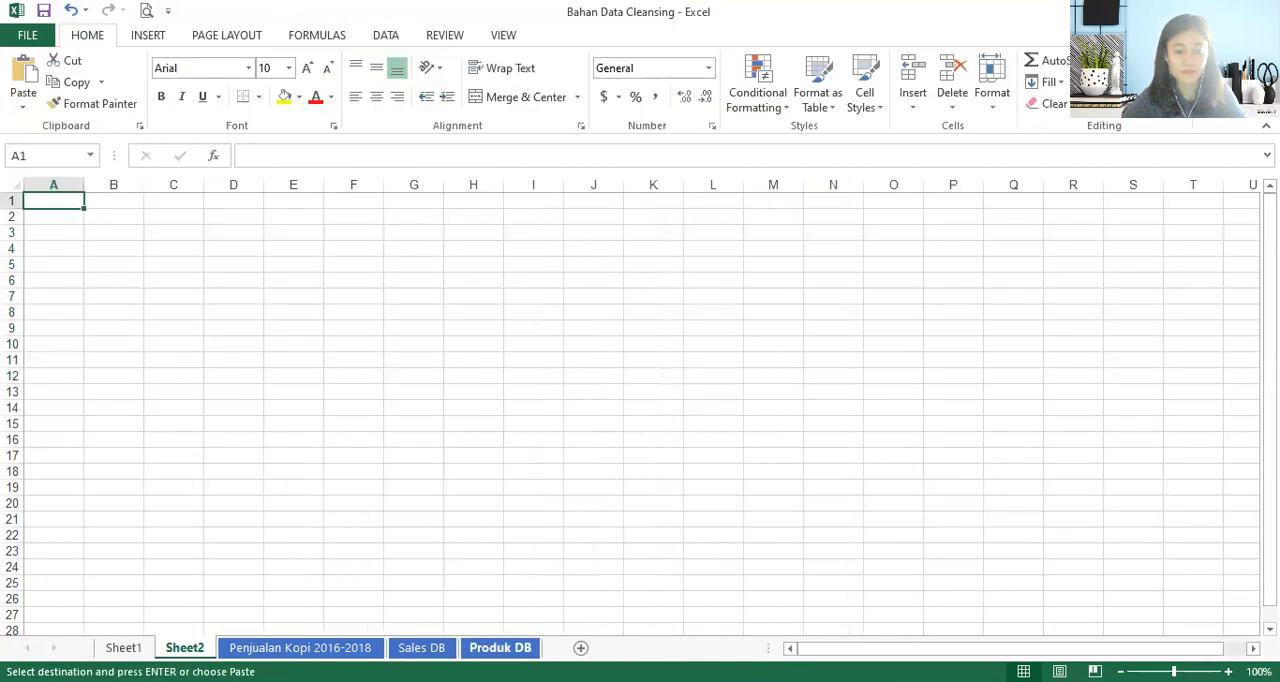
click(60, 232)
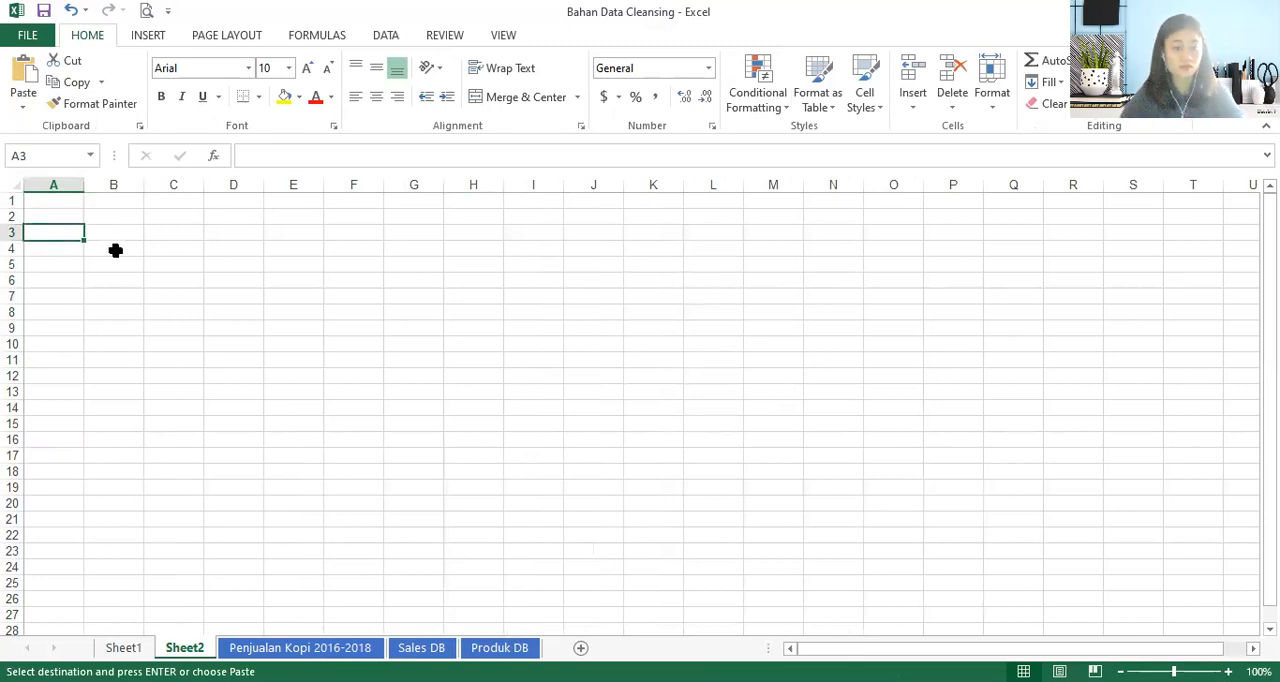
key(ctrl+v)
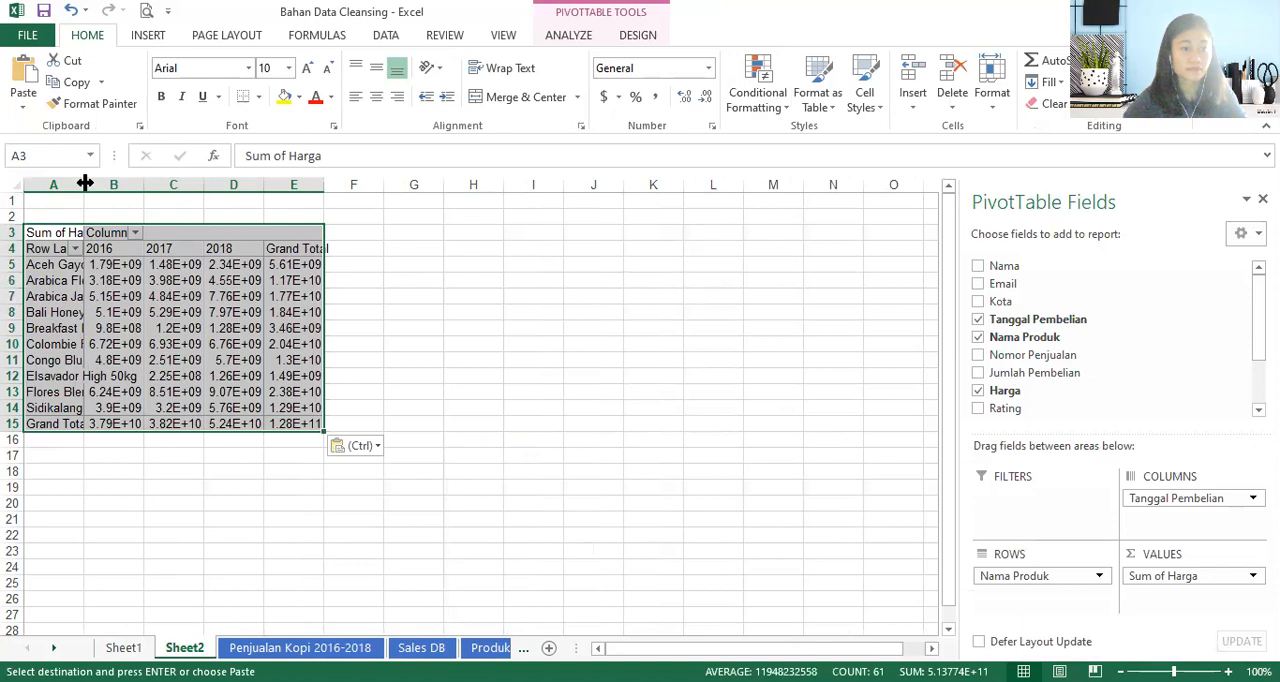
- Widen columns A to E of the pasted PivotTable so the product names and sales figures have more room
drag(84, 186, 139, 187)
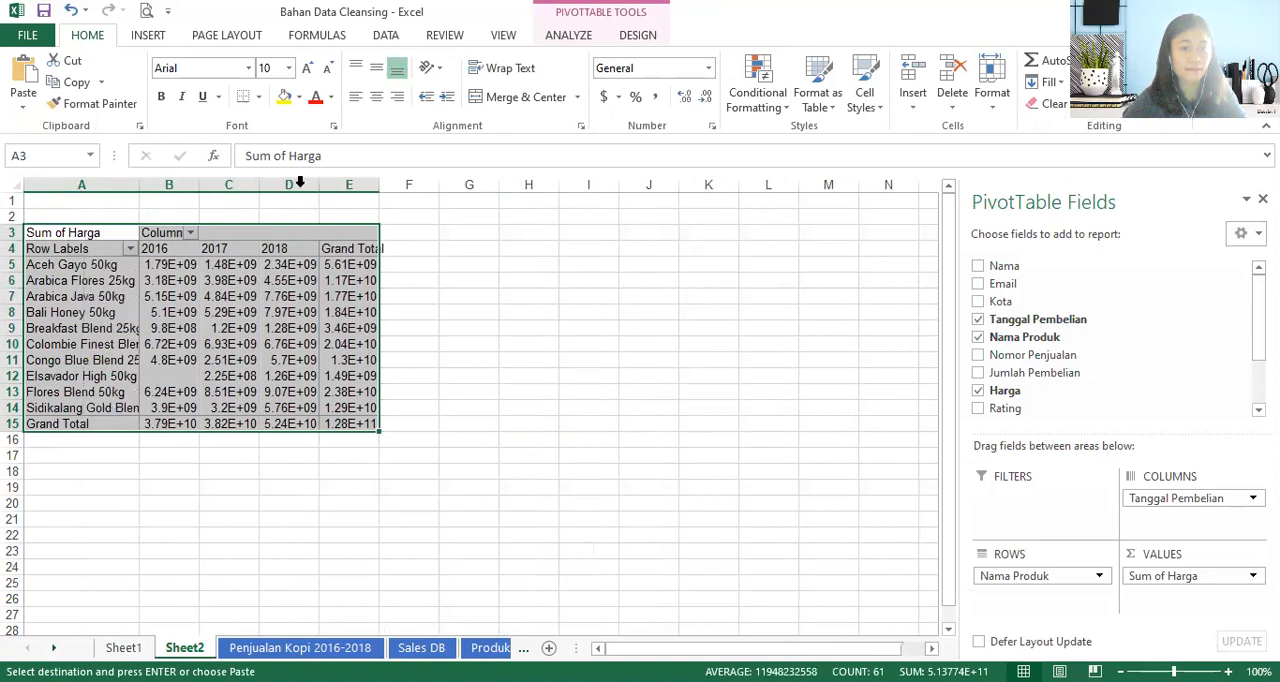
double_click(199, 185)
drag(320, 184, 597, 188)
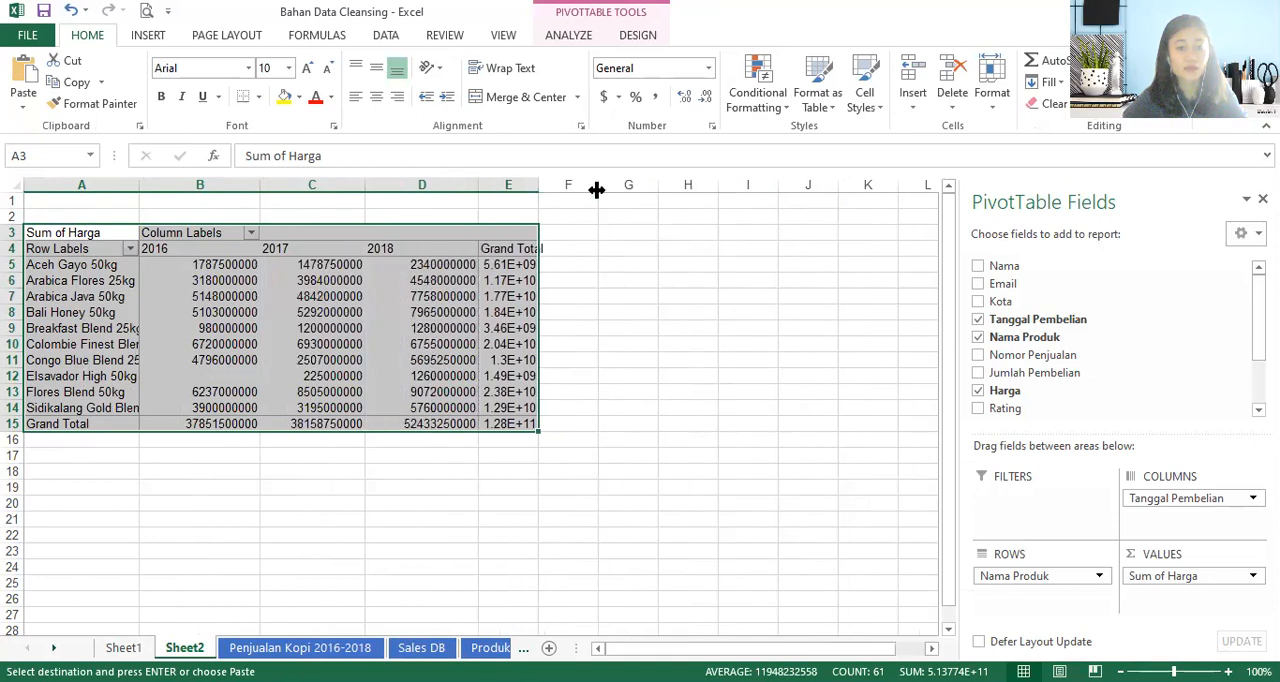
click(382, 531)
- In the Sheet1 PivotTable, replace the row field Nama Produk with Nama
key(alt+Tab)
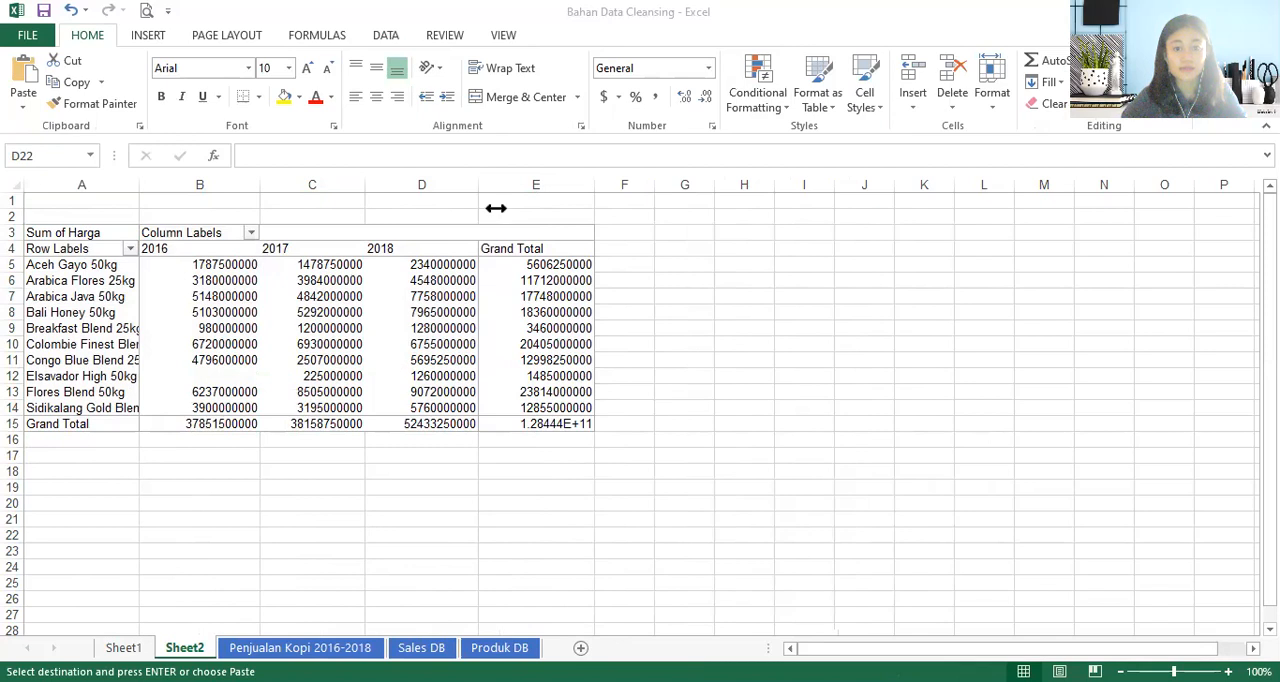
key(alt+Tab)
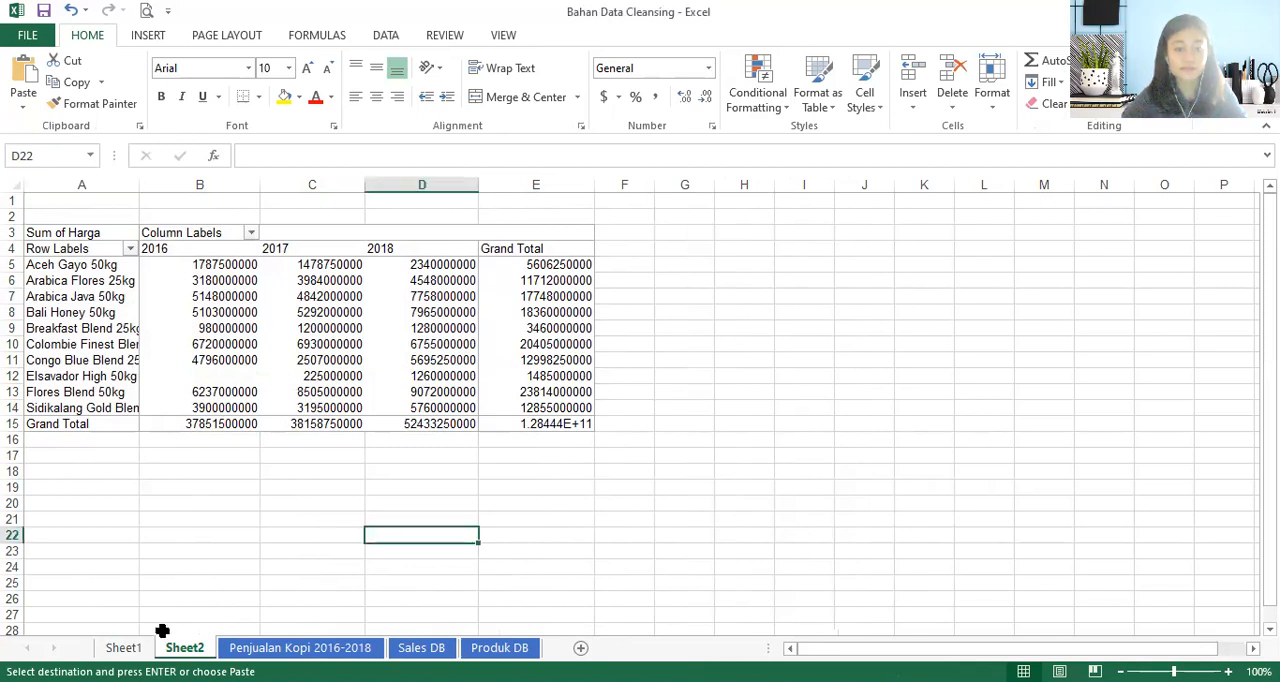
click(125, 648)
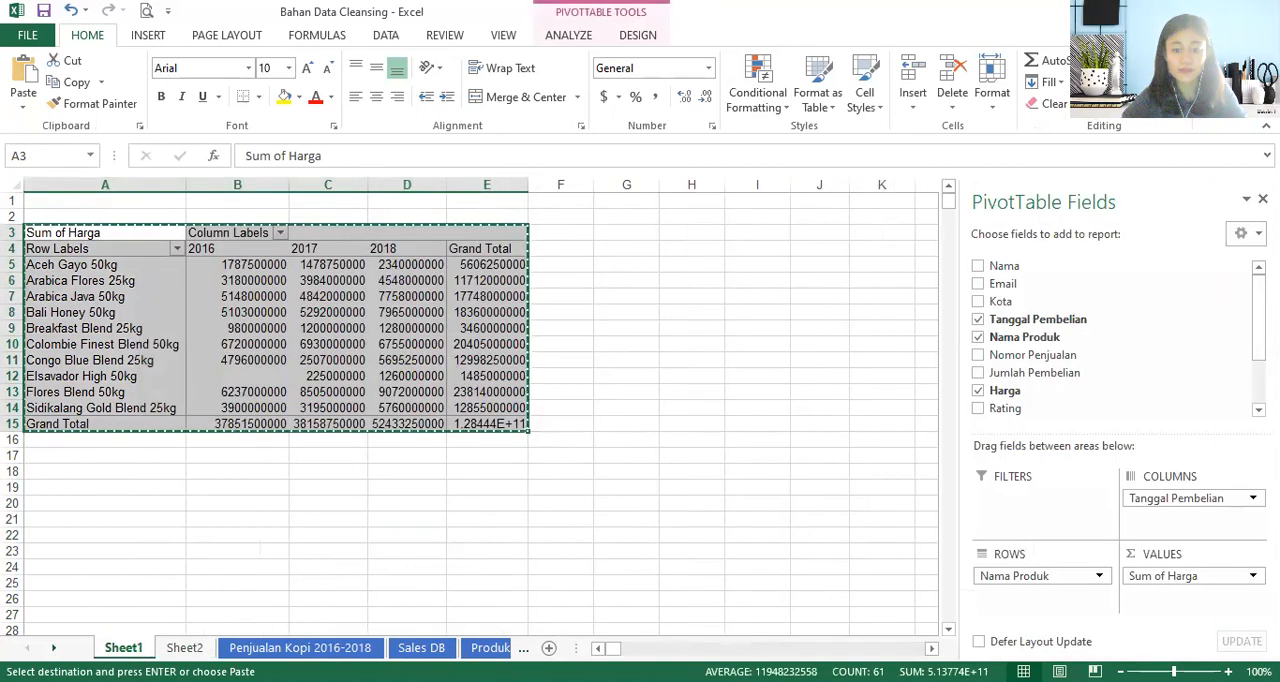
key(alt+Tab)
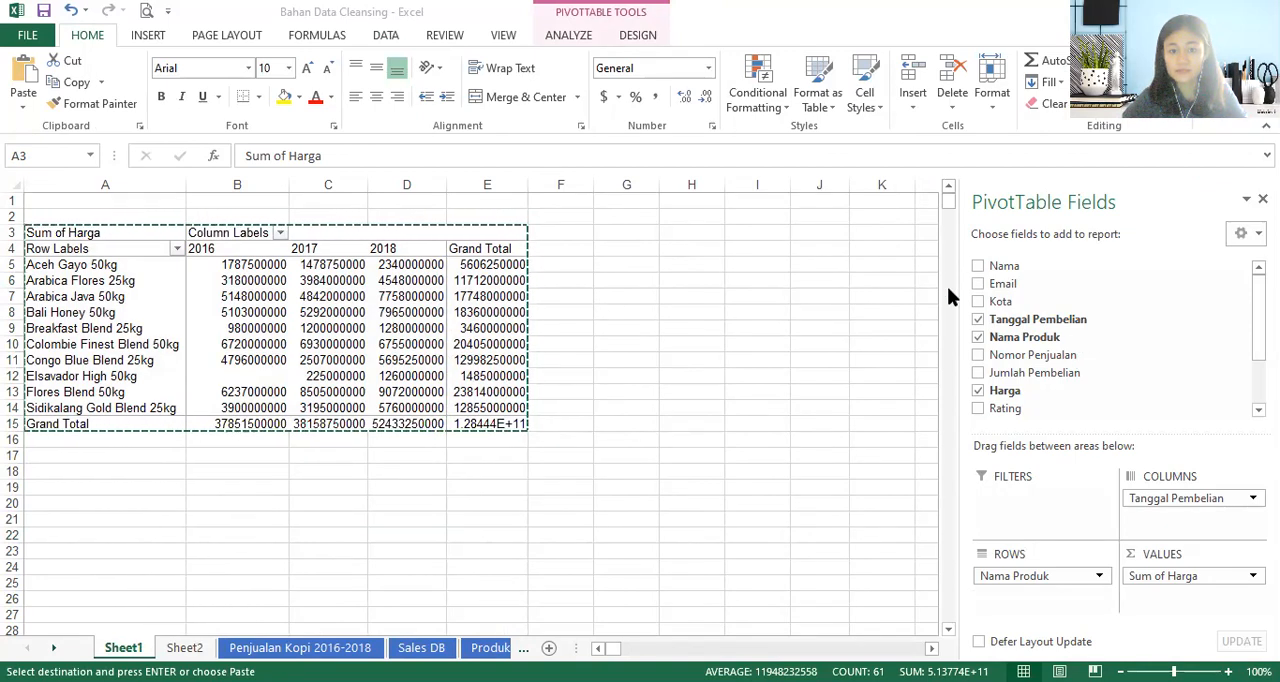
click(1062, 375)
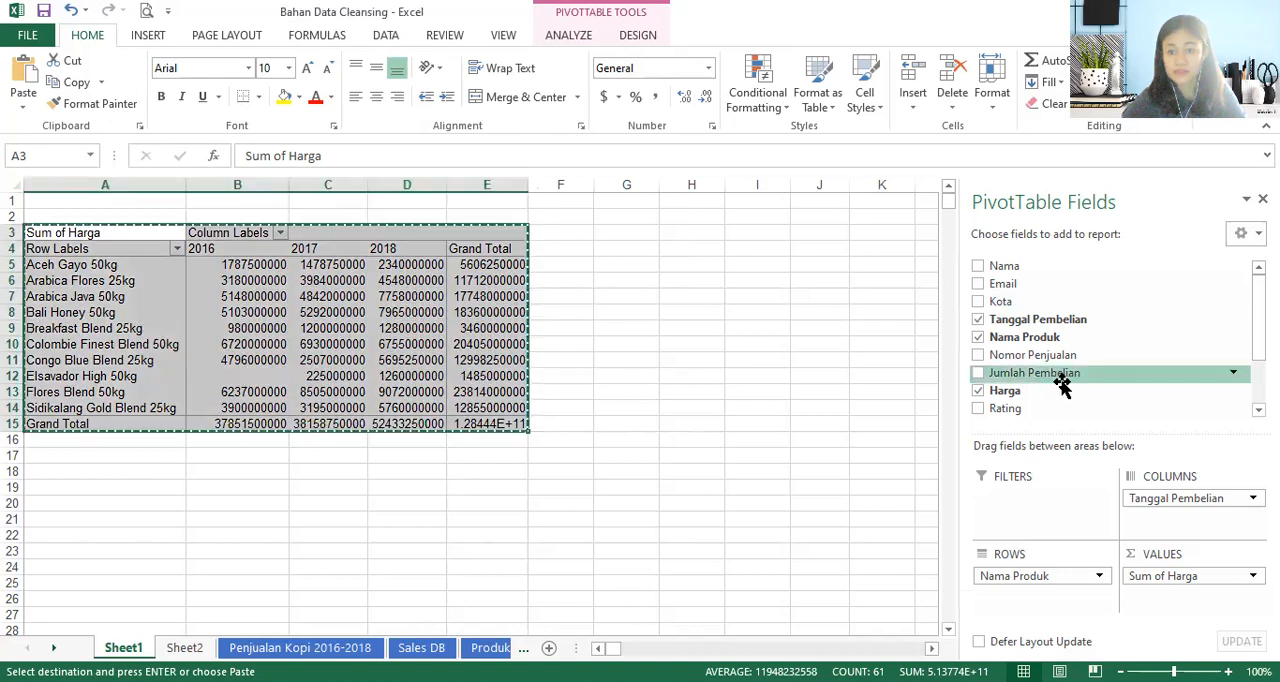
click(978, 338)
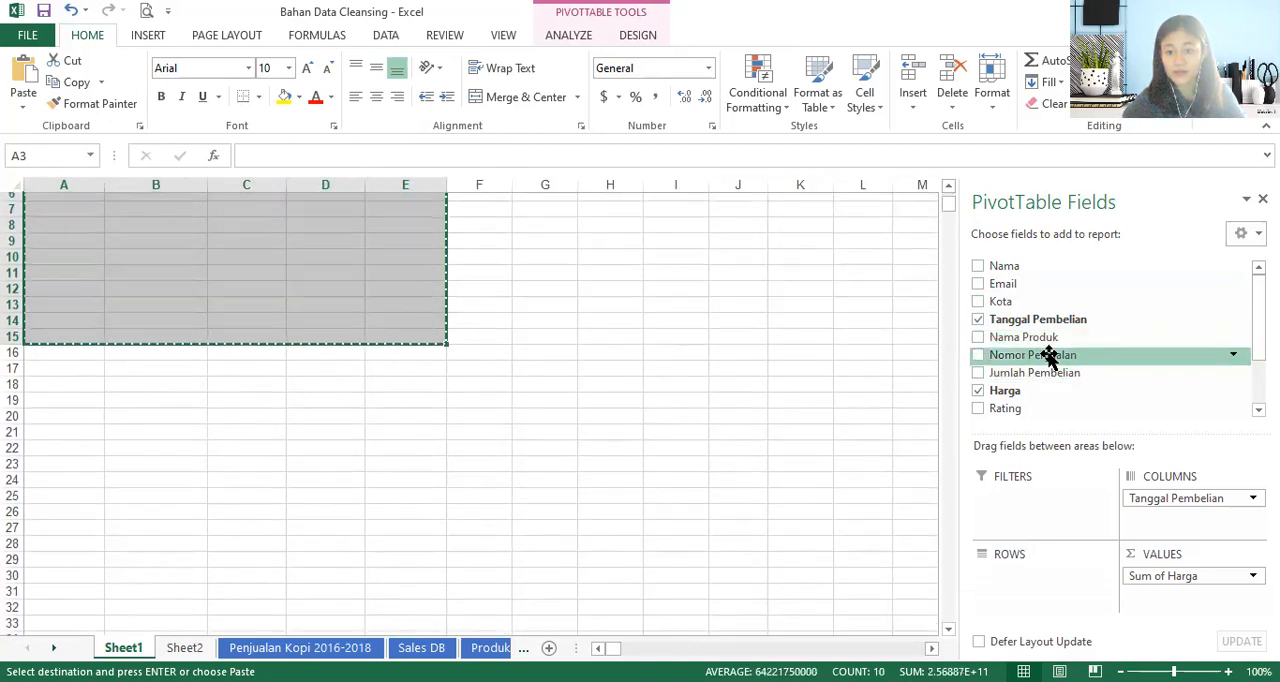
scroll(1038, 340, down, 3)
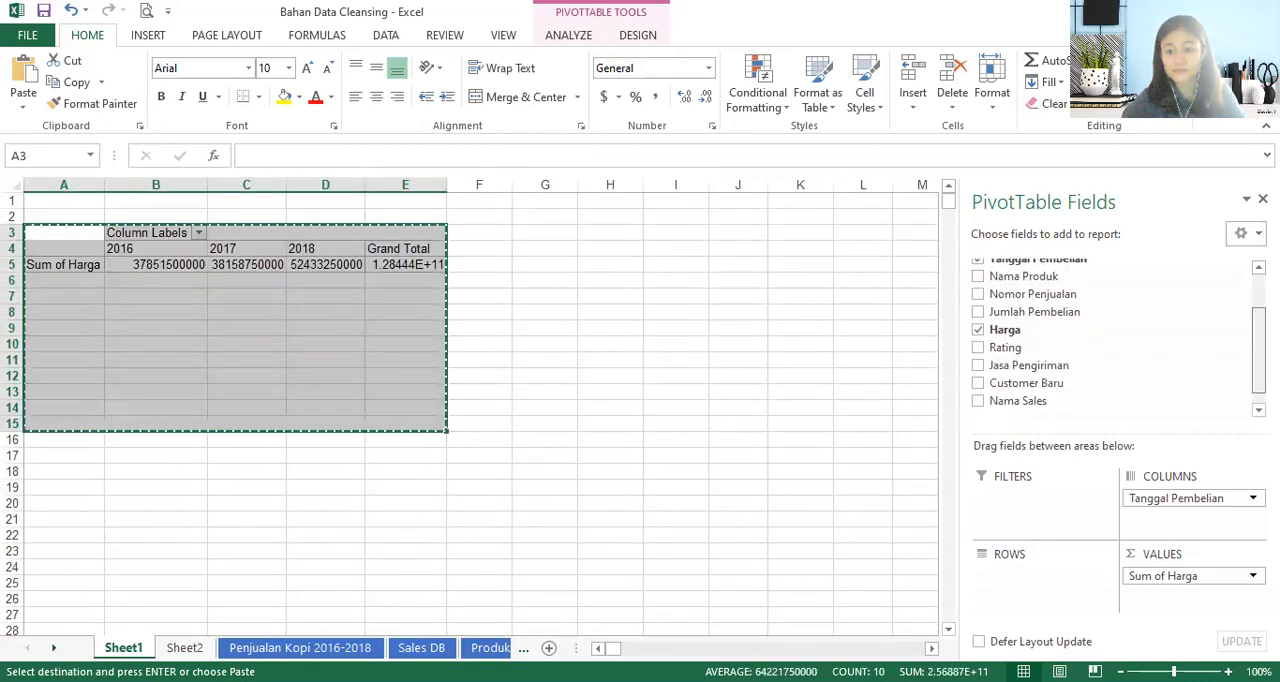
scroll(1040, 330, up, 3)
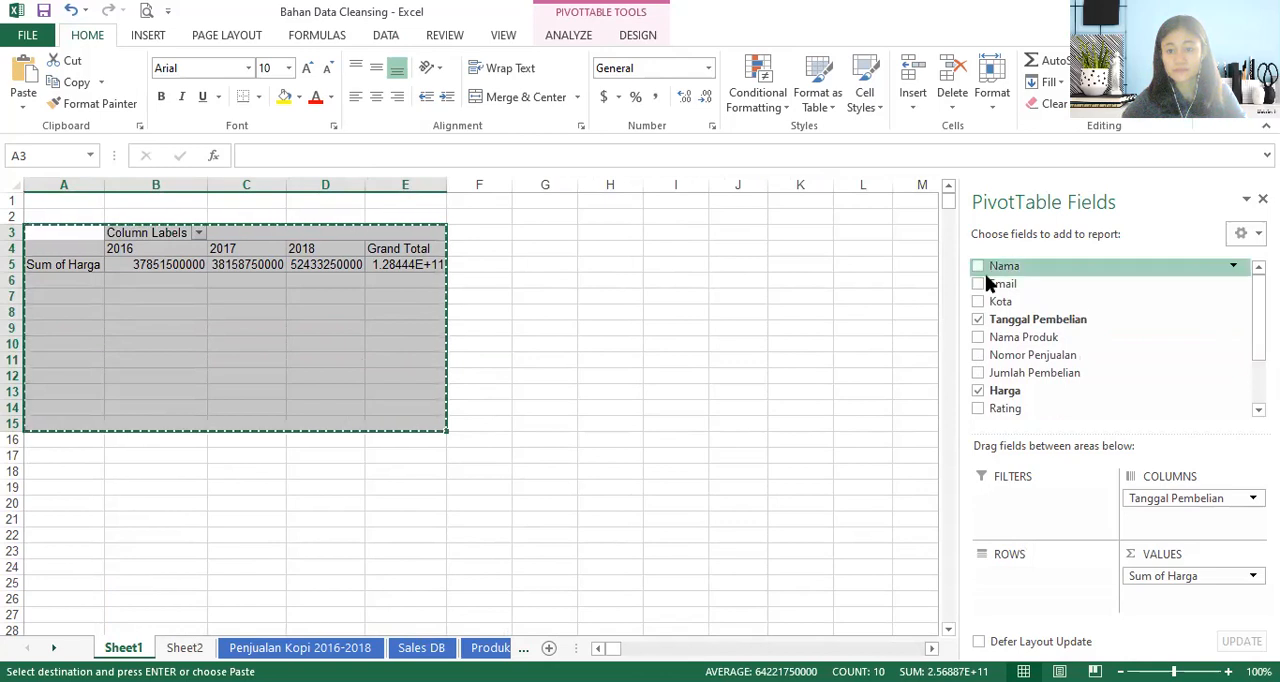
click(978, 266)
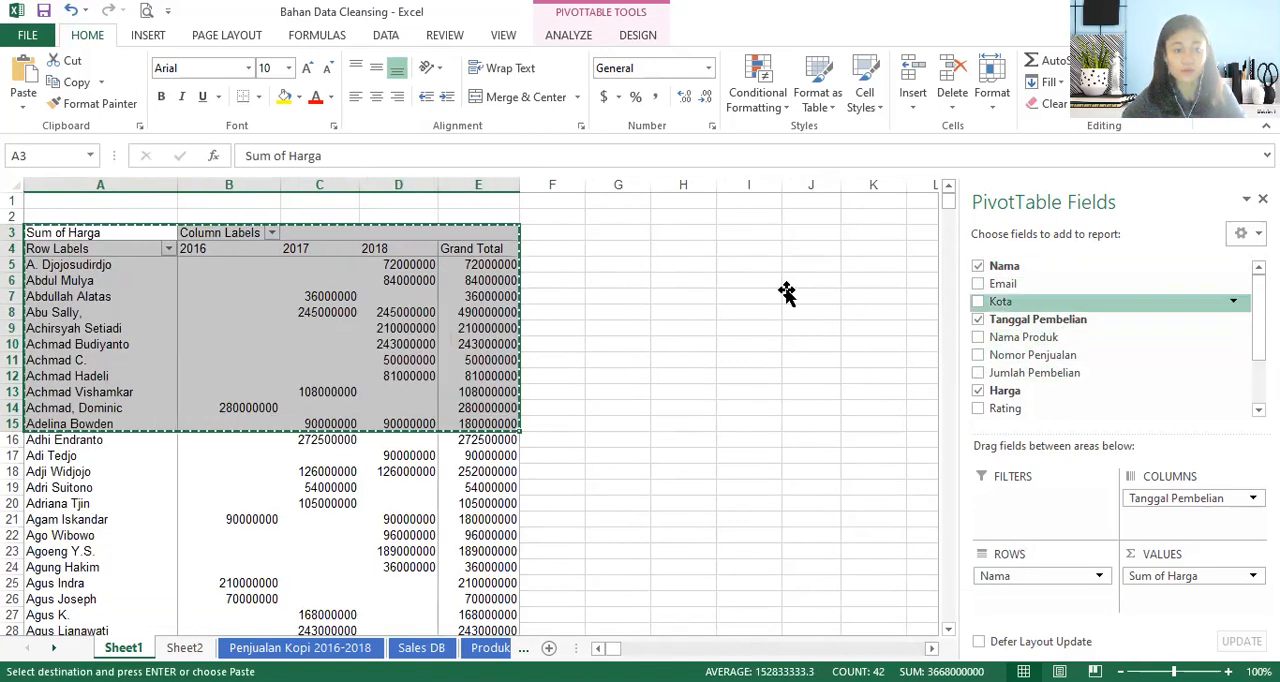
- Copy the entire PivotTable by Nama from Sheet1 and paste it at A18 of Sheet2, below the product table
click(582, 280)
click(449, 265)
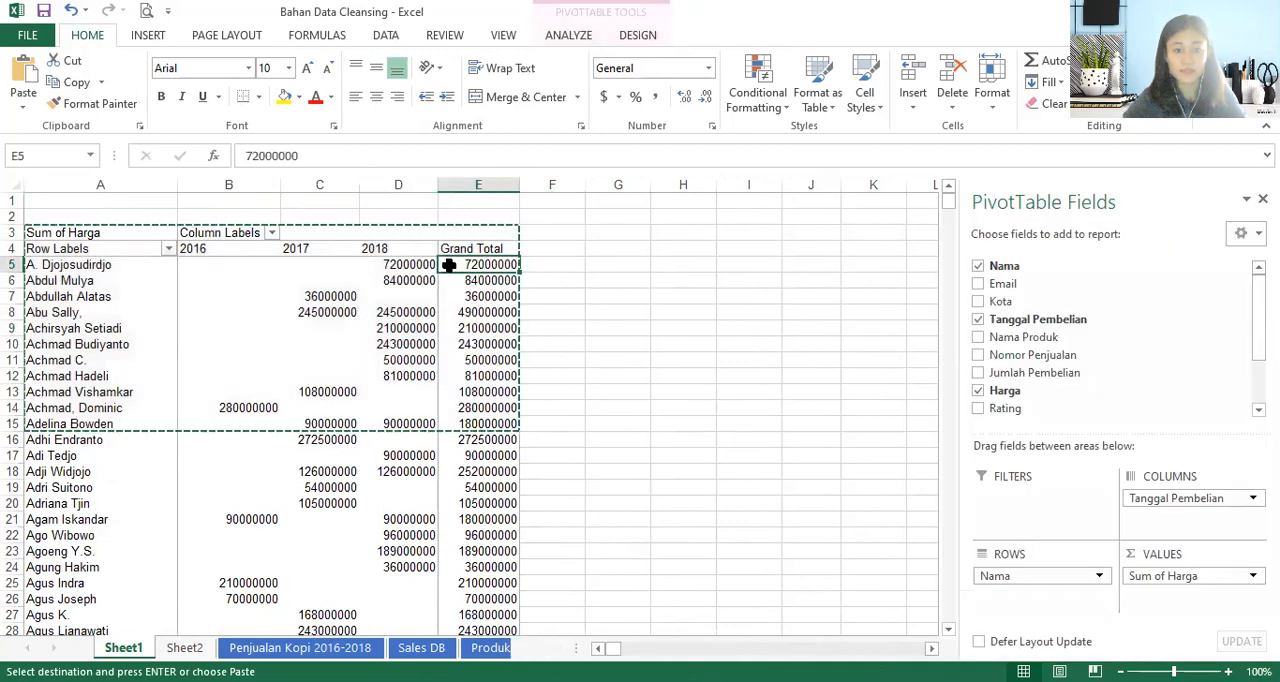
click(472, 236)
click(45, 233)
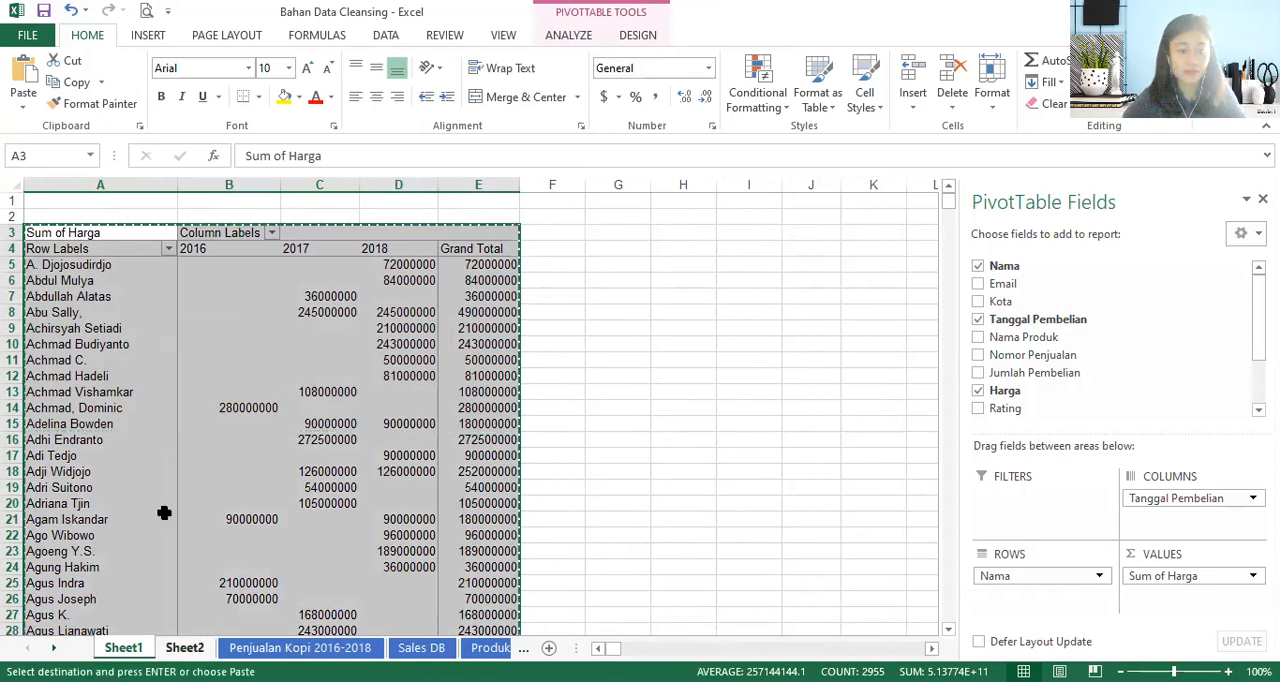
key(ctrl+Page_Down)
click(57, 474)
key(ctrl+v)
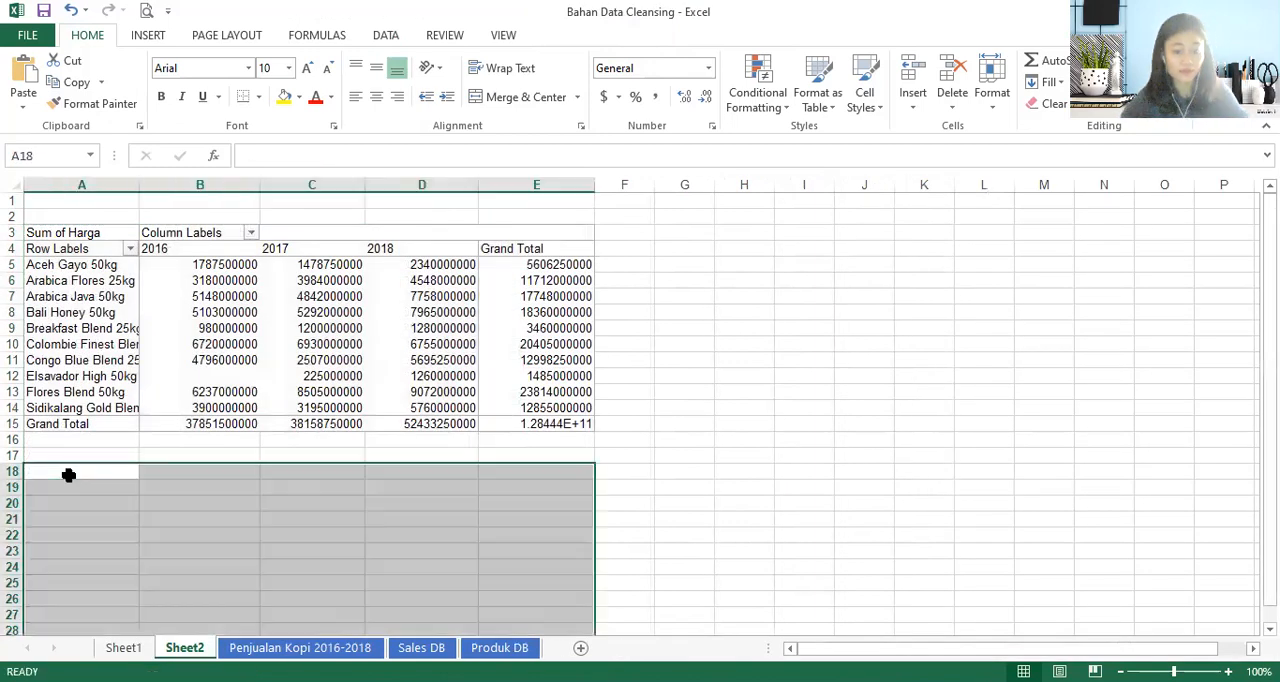
- Look through the pasted yearly sales per Nama and check the free space beside the Sheet2 tables
scroll(314, 517, down, 8)
scroll(314, 517, down, 20)
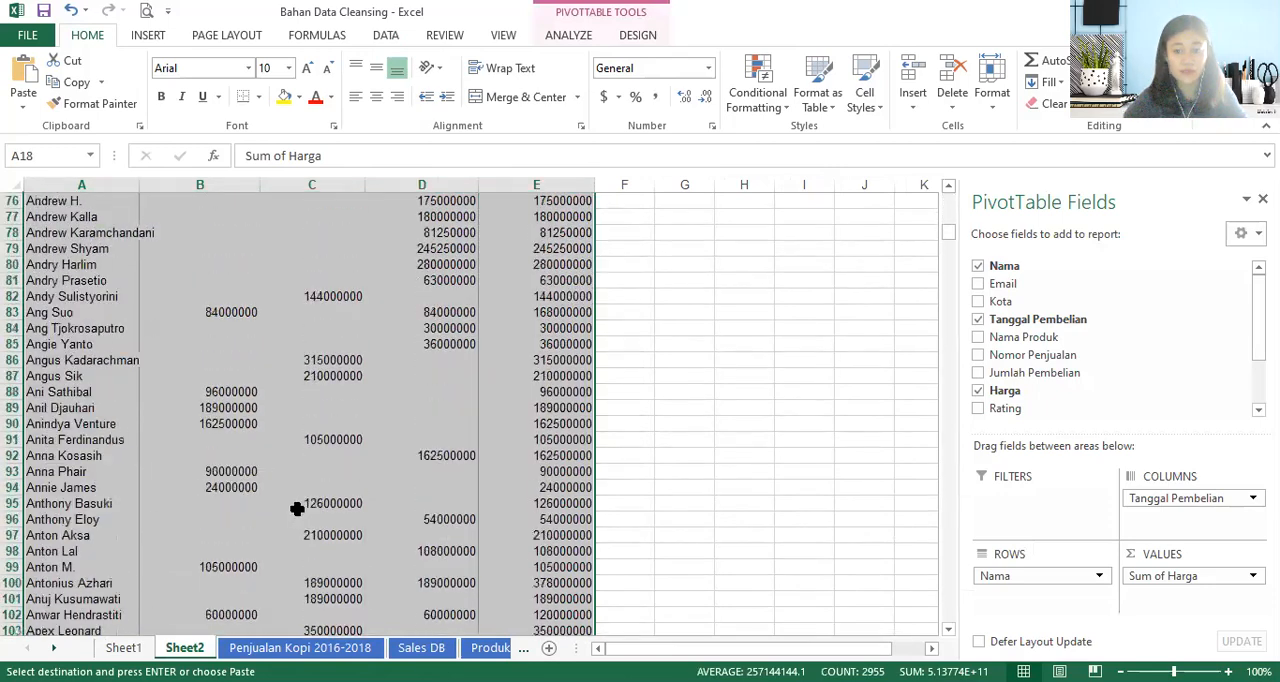
scroll(295, 507, down, 18)
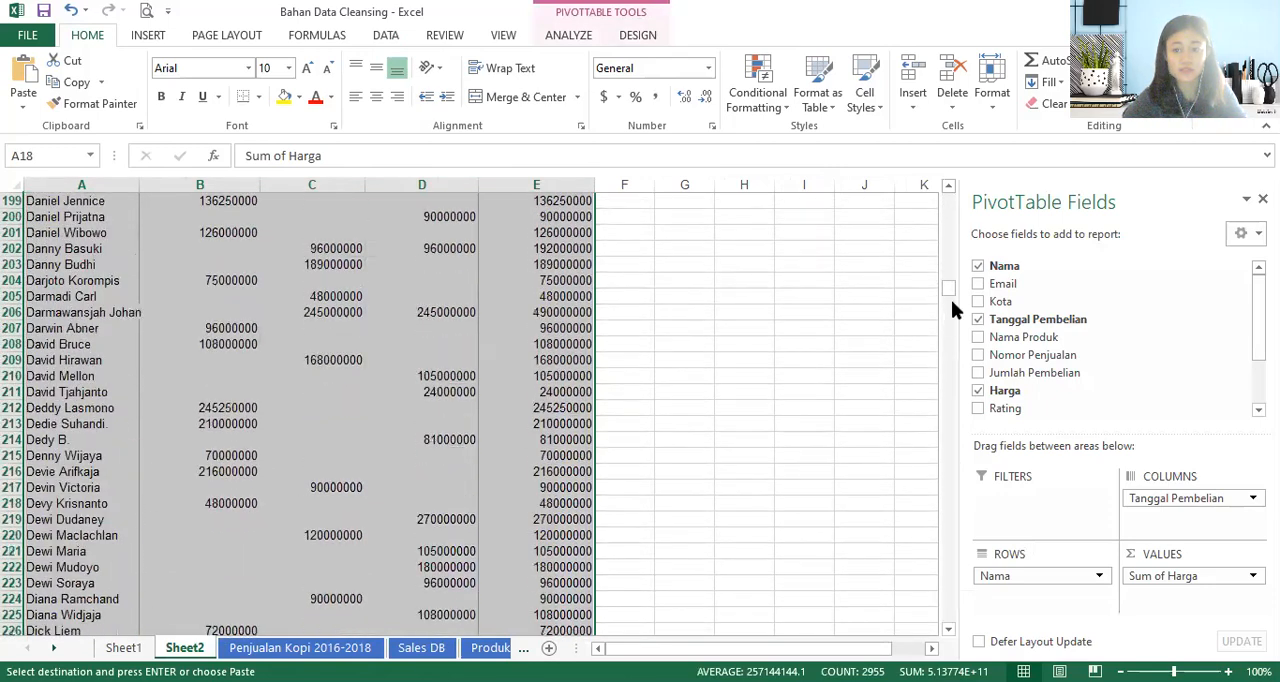
drag(946, 298, 912, 189)
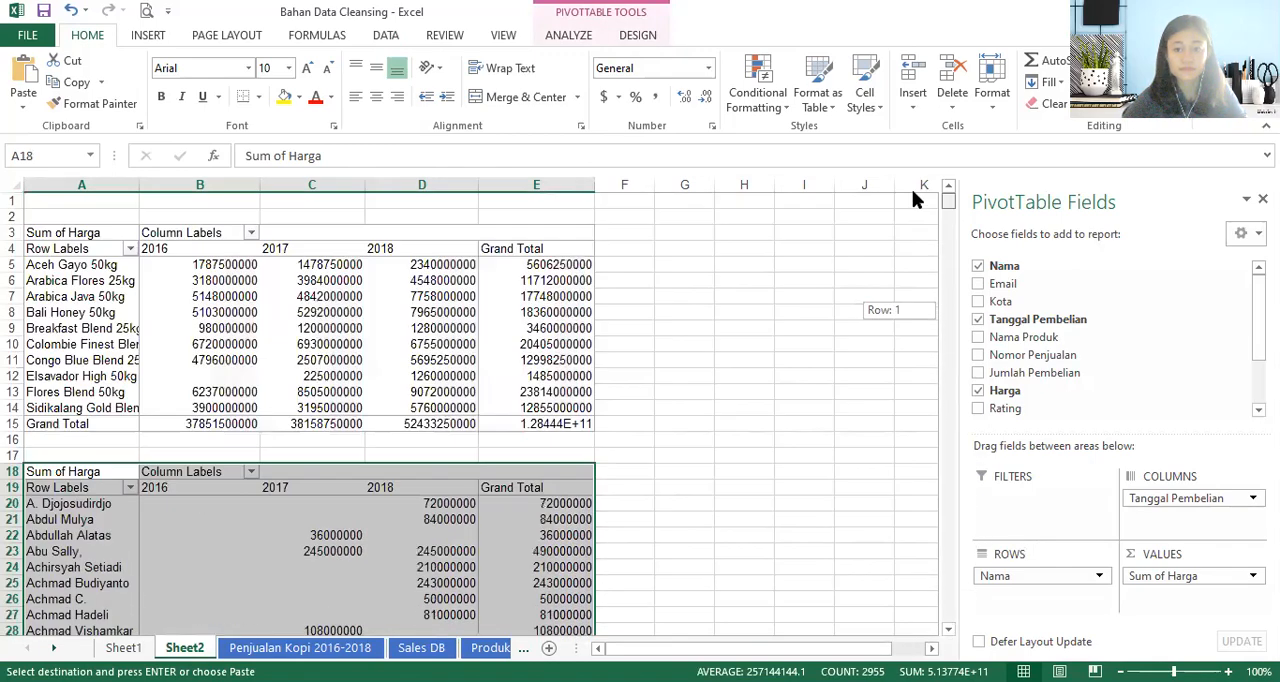
click(630, 264)
click(628, 232)
click(745, 233)
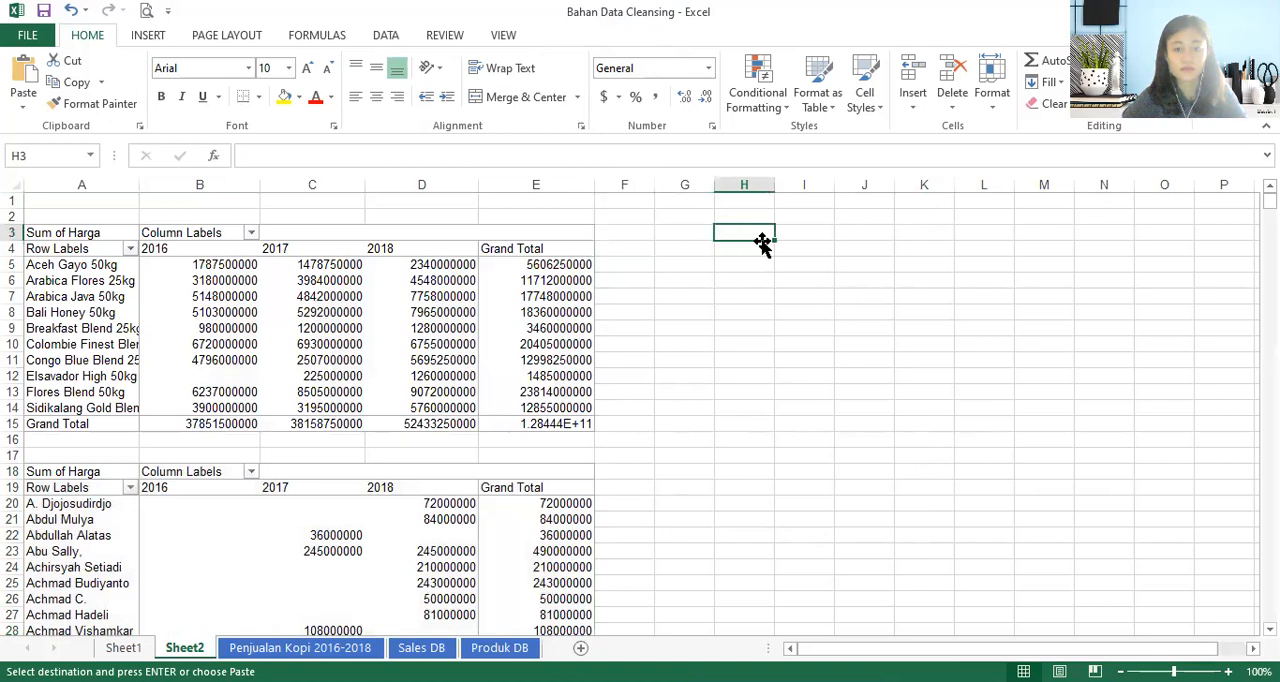
- Remove Nama, Tanggal Pembelian and Harga from the Sheet1 PivotTable so it is empty for a new layout
click(124, 648)
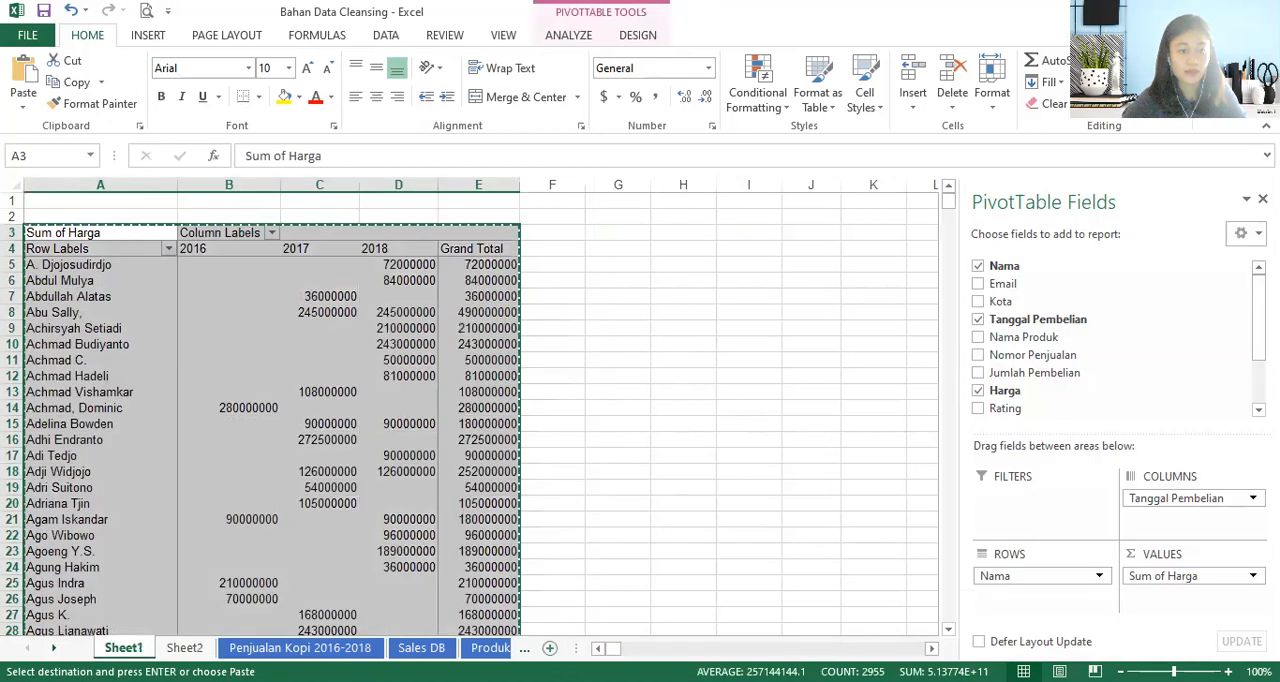
key(alt+Tab)
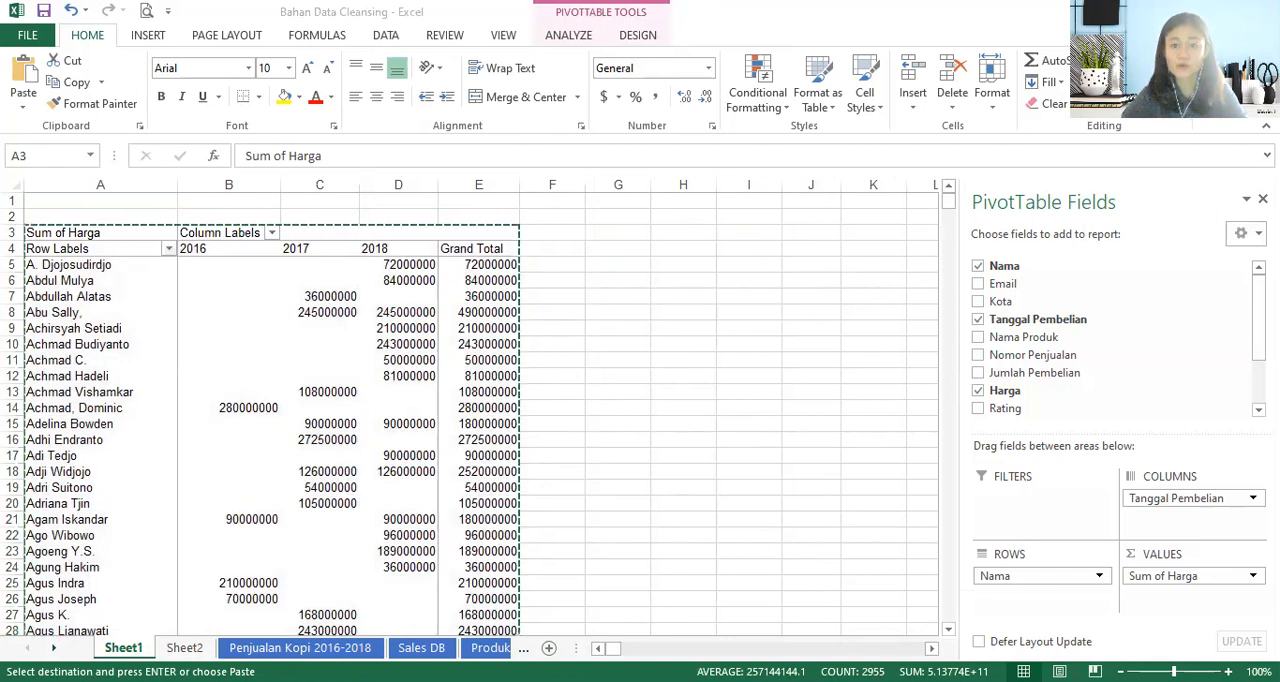
click(977, 266)
click(977, 319)
click(978, 391)
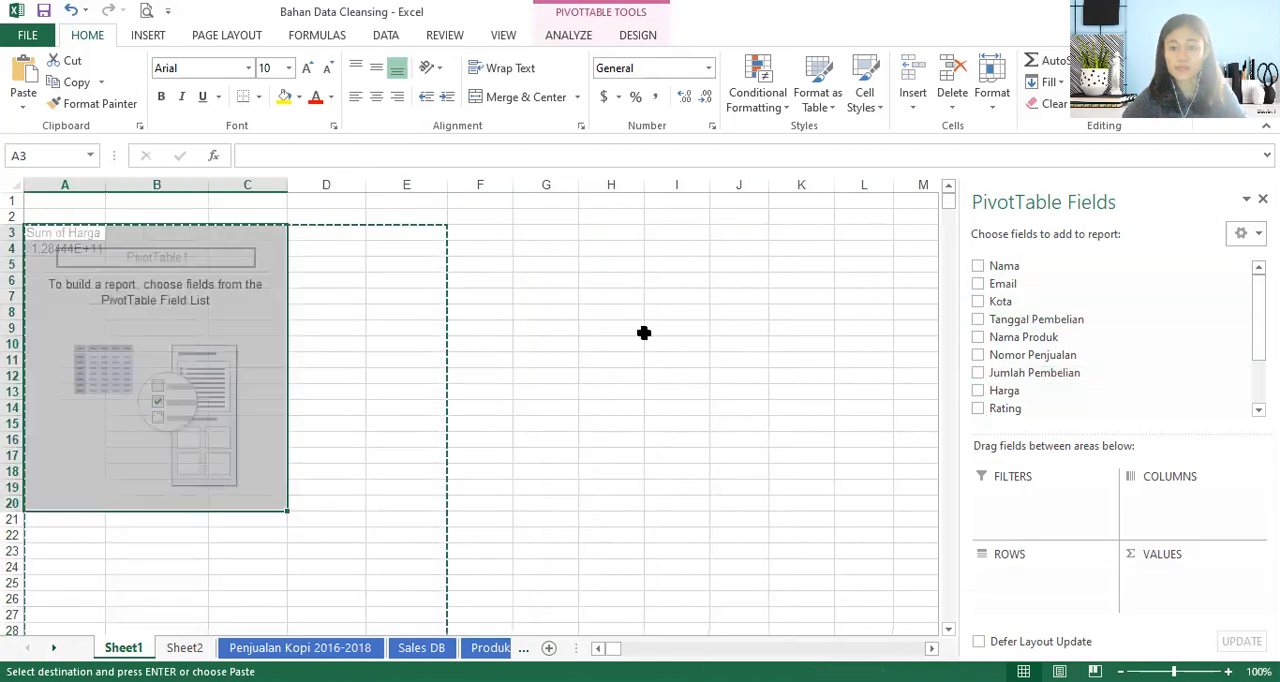
key(Escape)
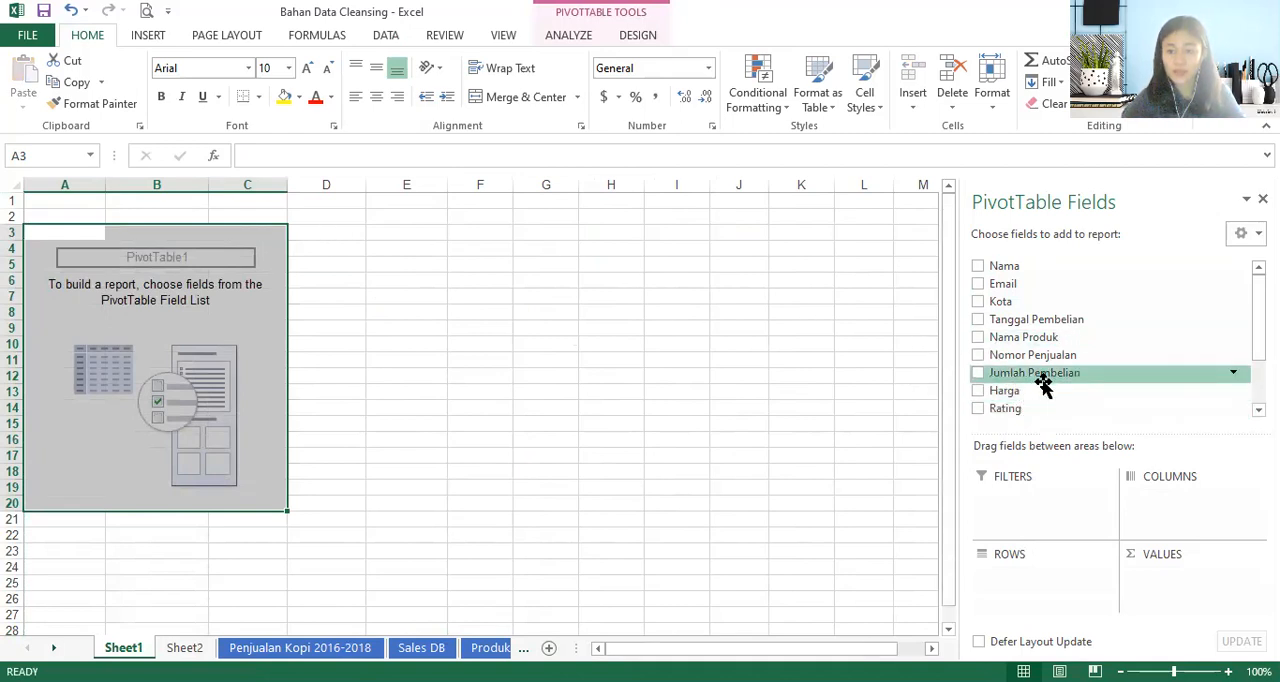
- Lay out the Sheet1 PivotTable with Kota in rows, Nama Produk in columns and Jumlah Pembelian as the values
click(977, 337)
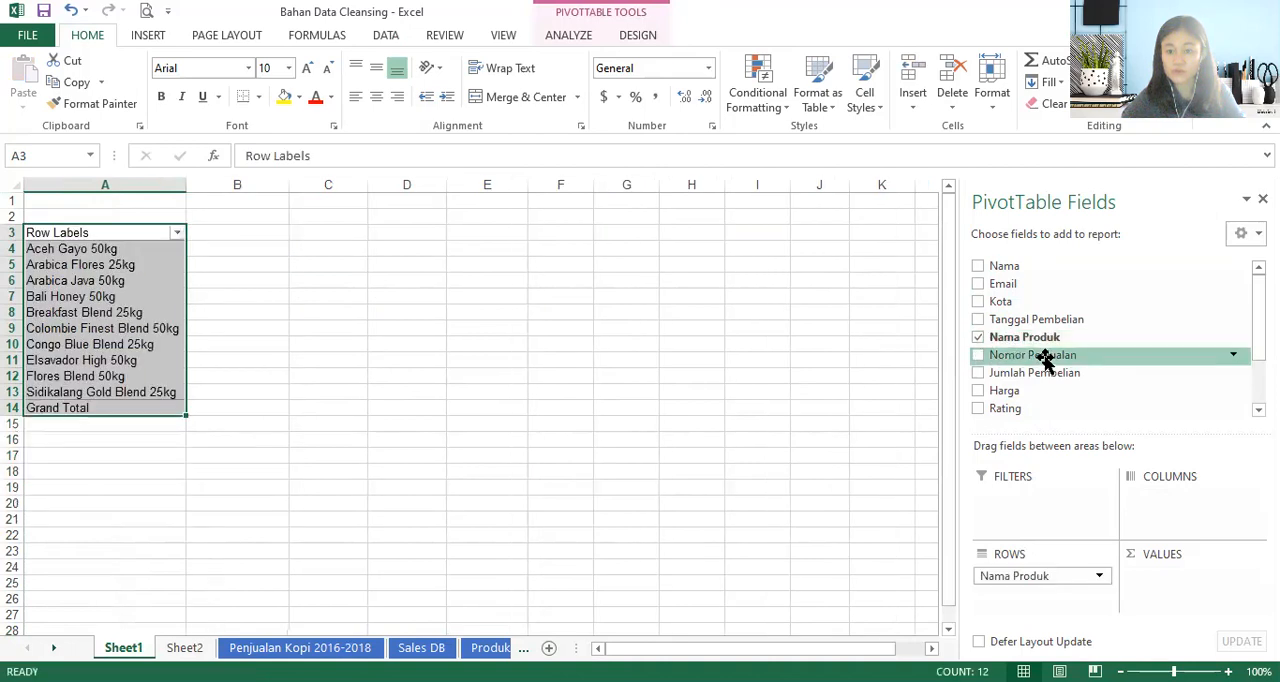
click(977, 301)
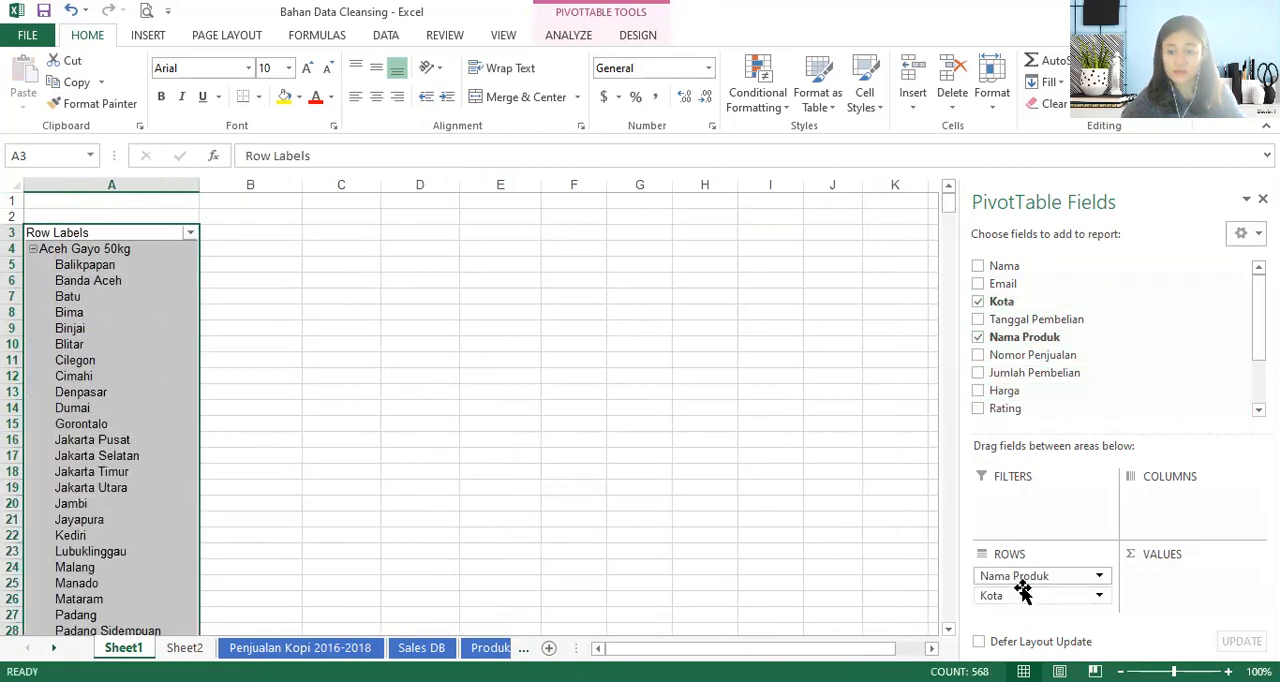
drag(1007, 584, 1143, 514)
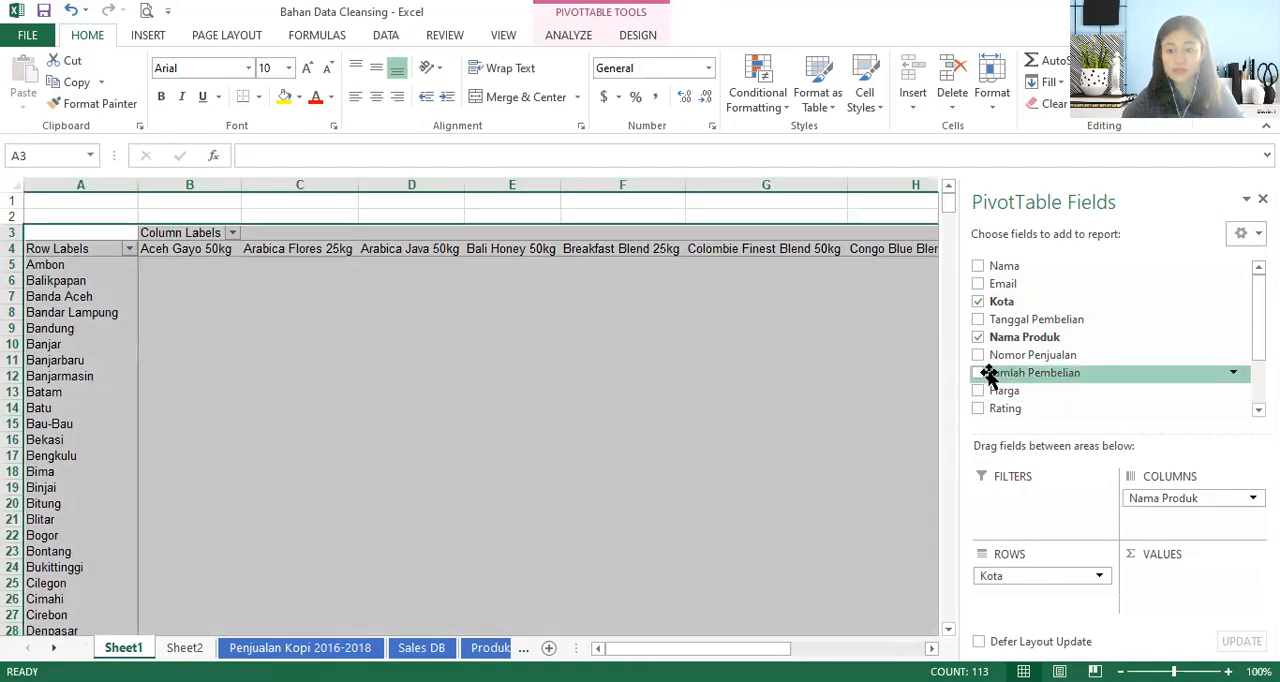
click(977, 373)
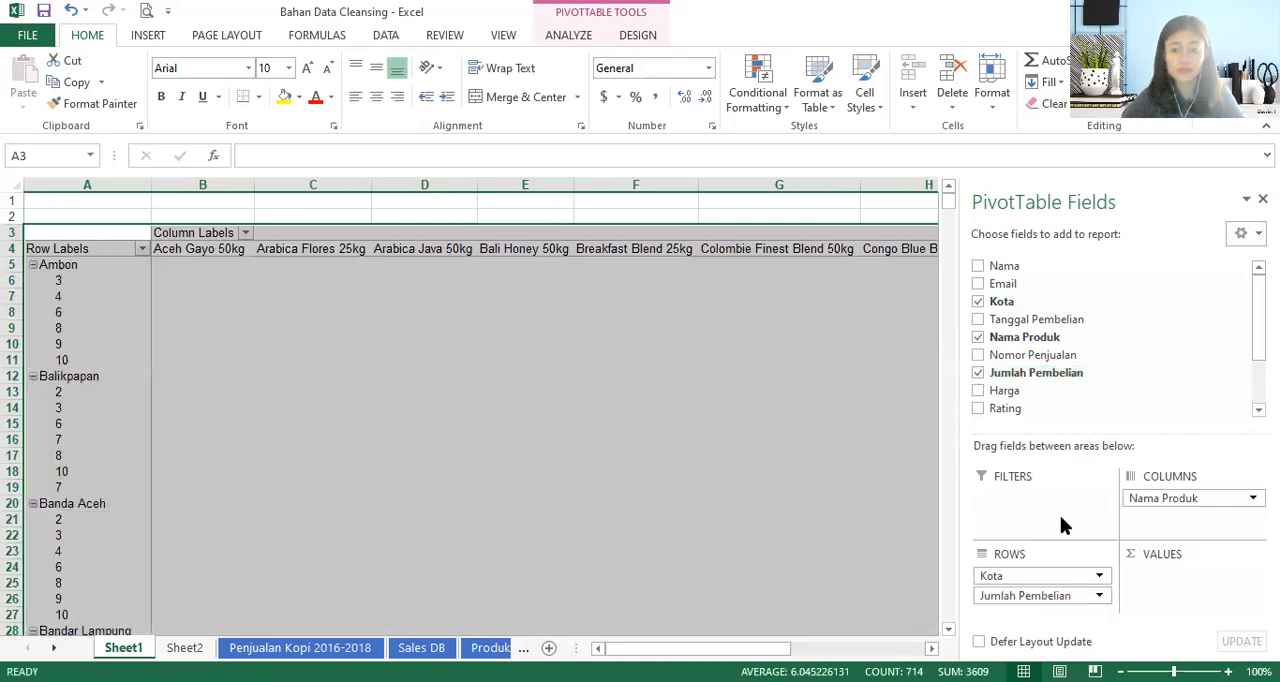
drag(1025, 596, 1168, 575)
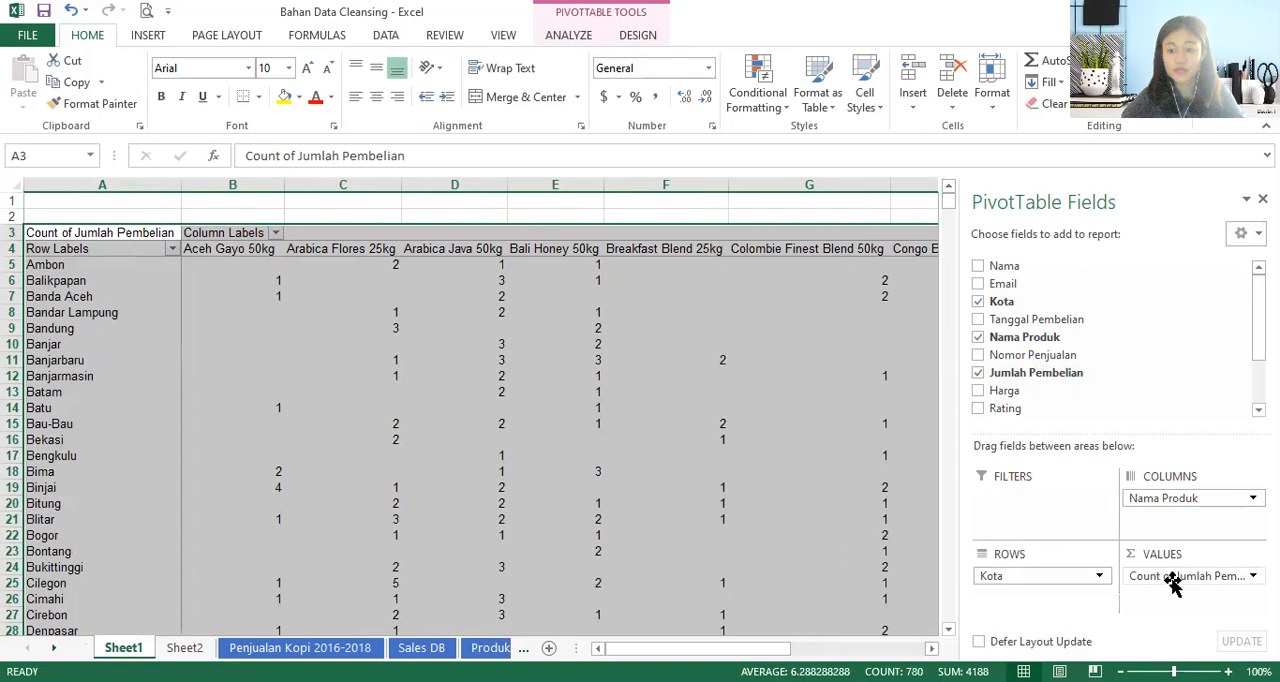
- Summarize the Jumlah Pembelian value field by Sum instead of Count
click(1172, 580)
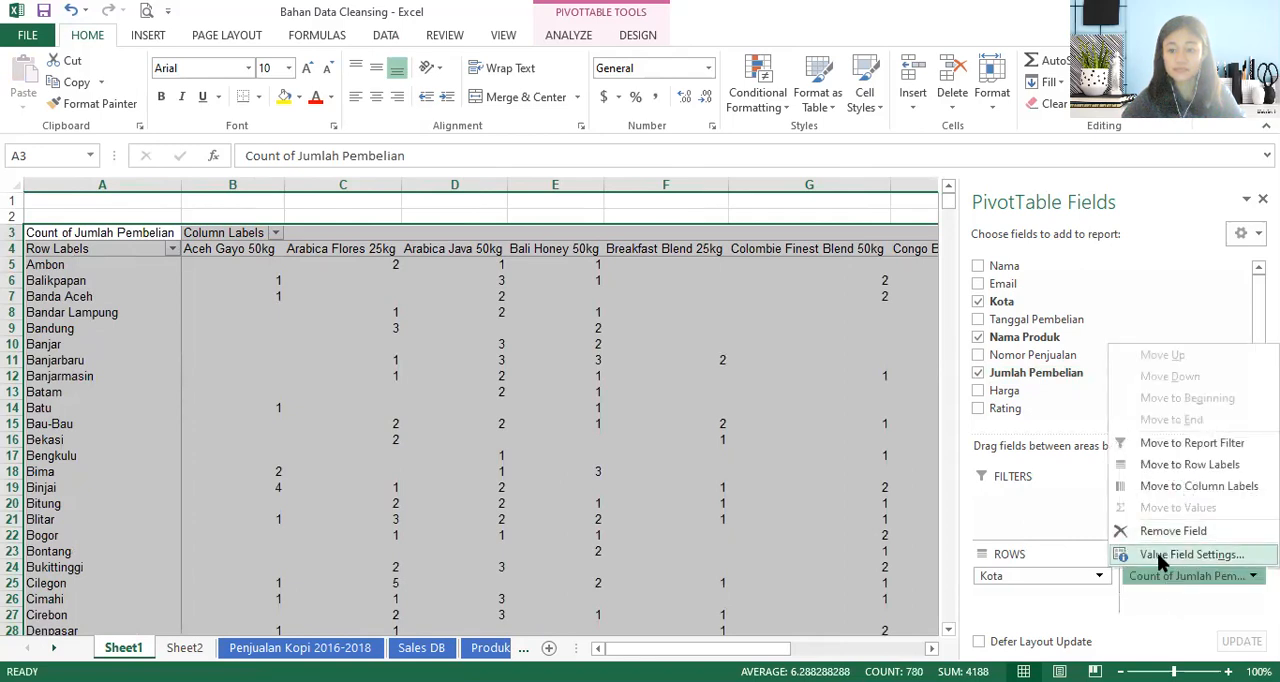
click(1160, 556)
click(790, 295)
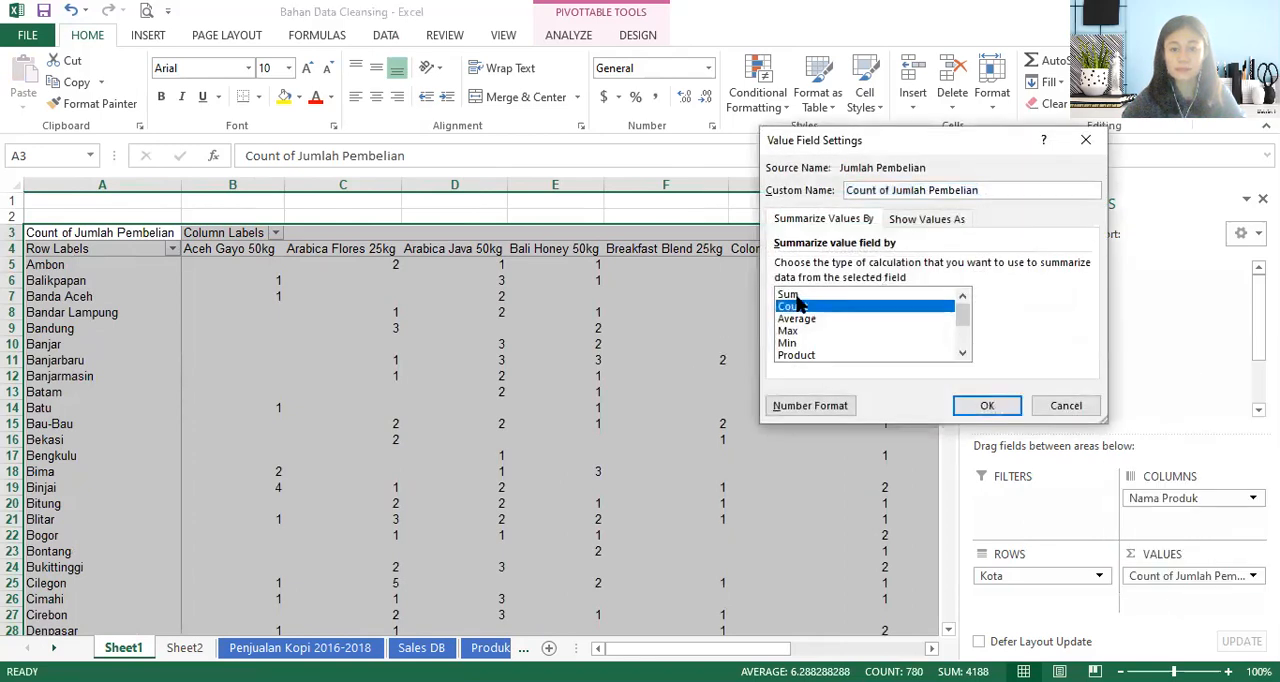
click(990, 405)
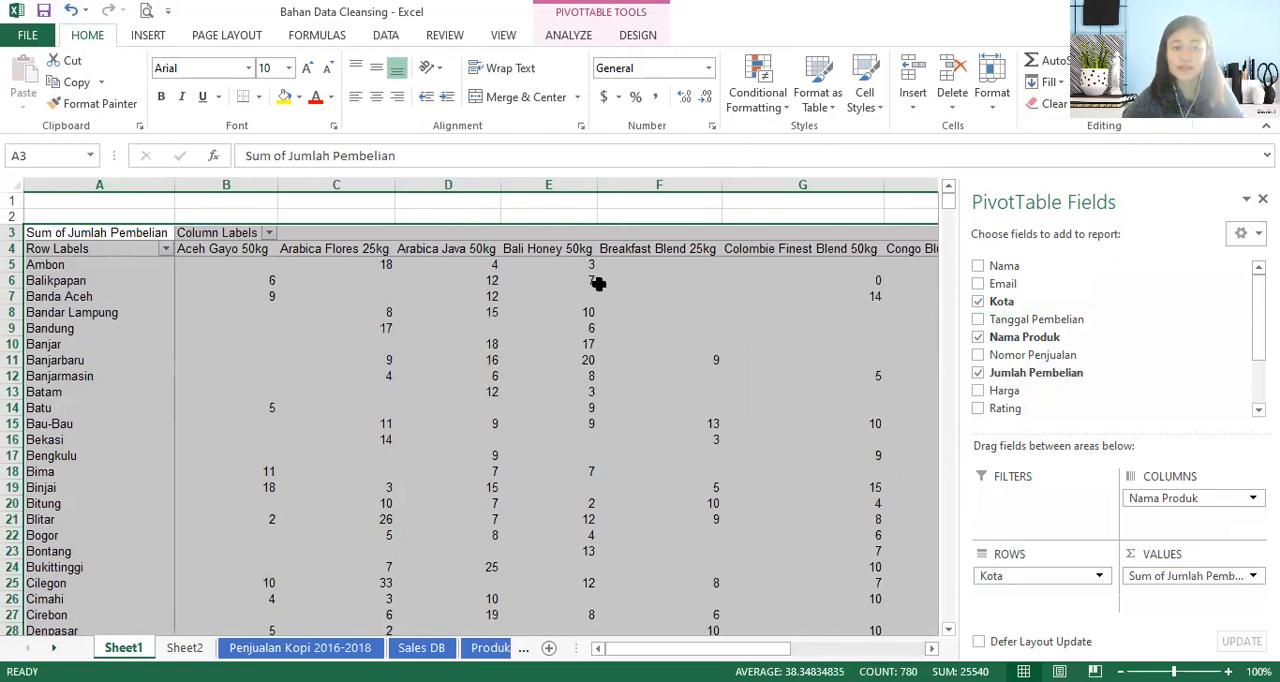
key(alt+Tab)
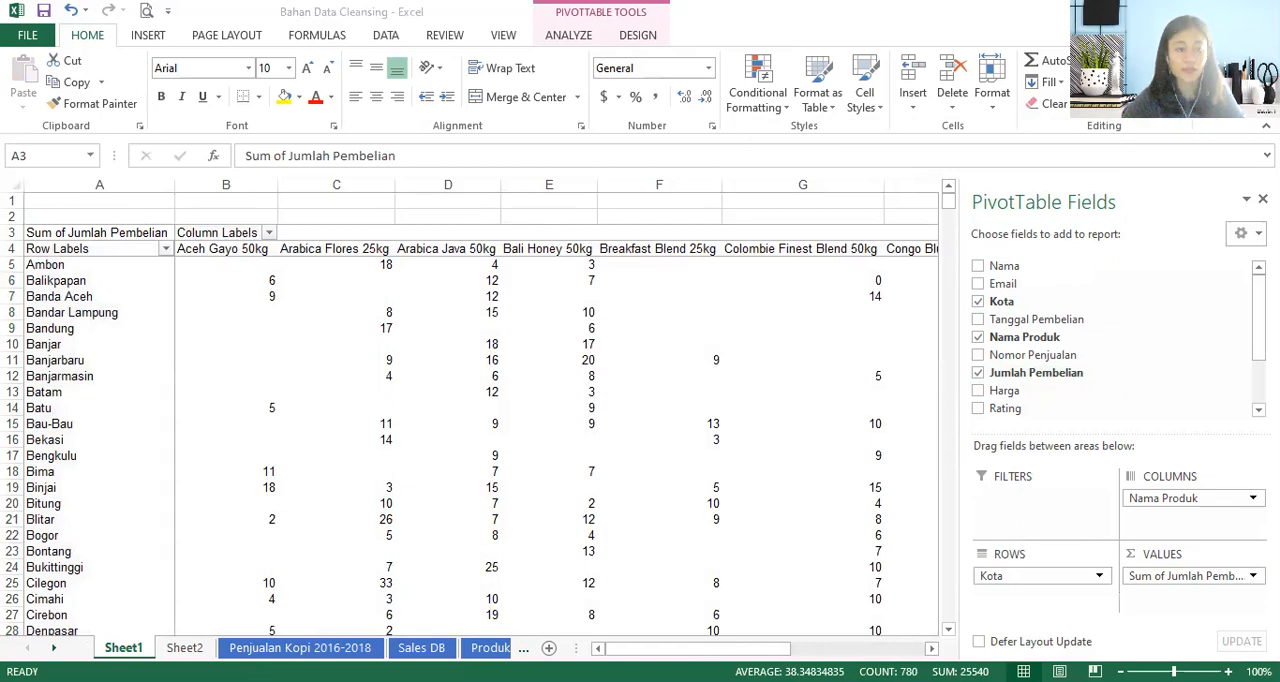
key(alt+Tab)
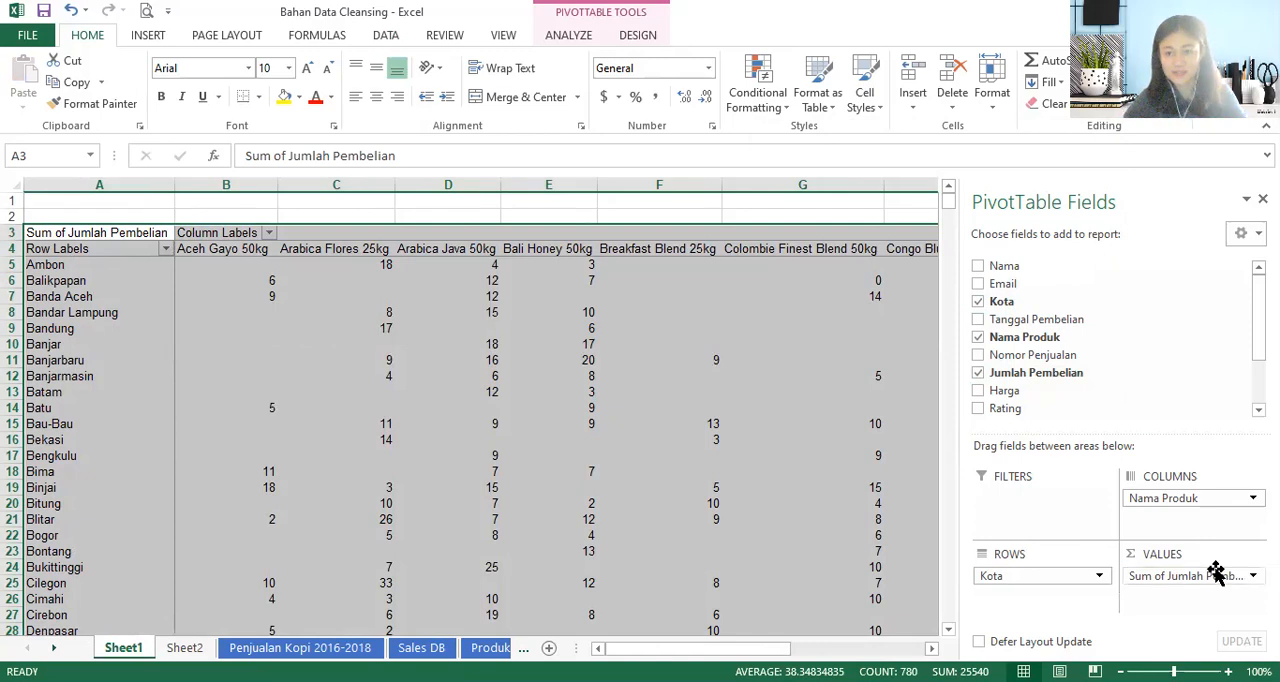
- Copy the entire city-by-product PivotTable from Sheet1 and paste it at H3 of Sheet2
key(ctrl+c)
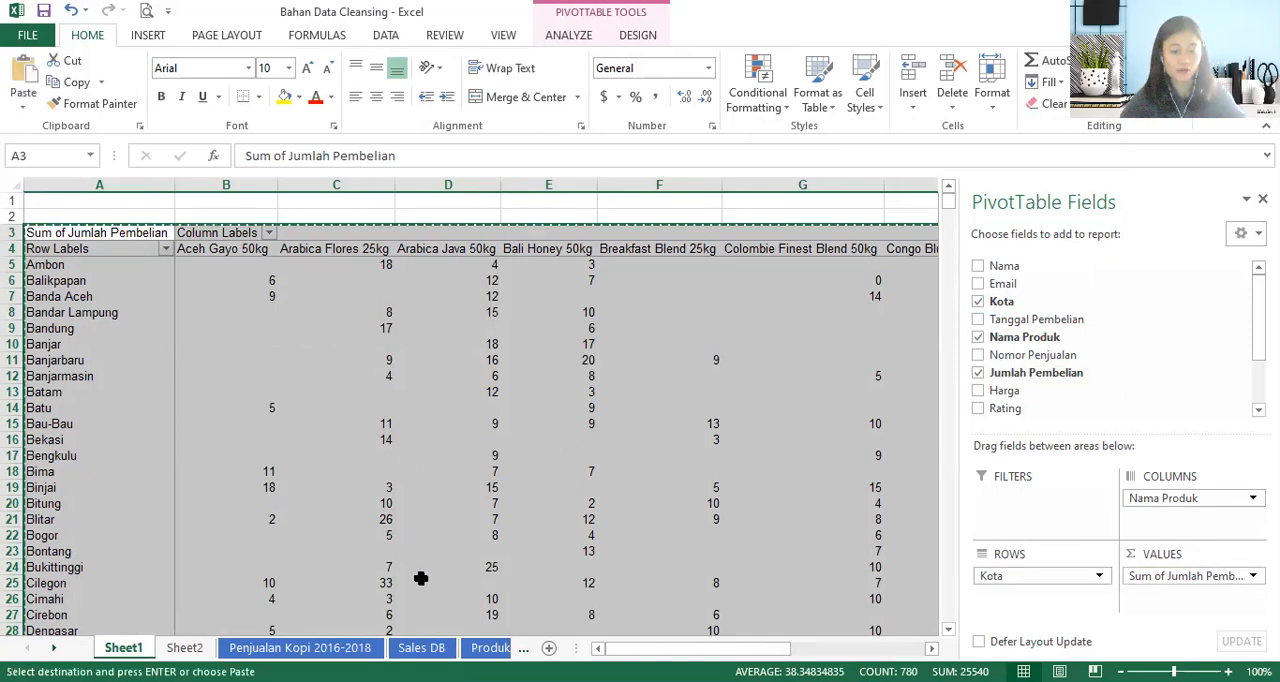
click(208, 648)
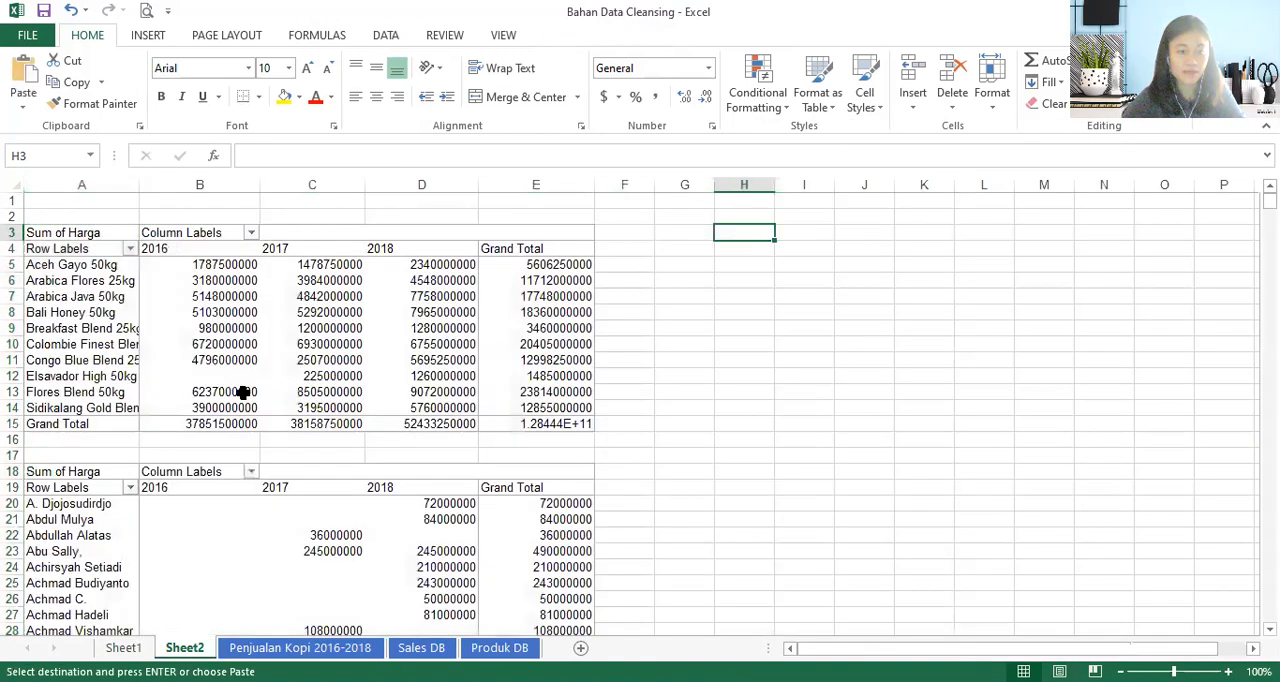
click(688, 235)
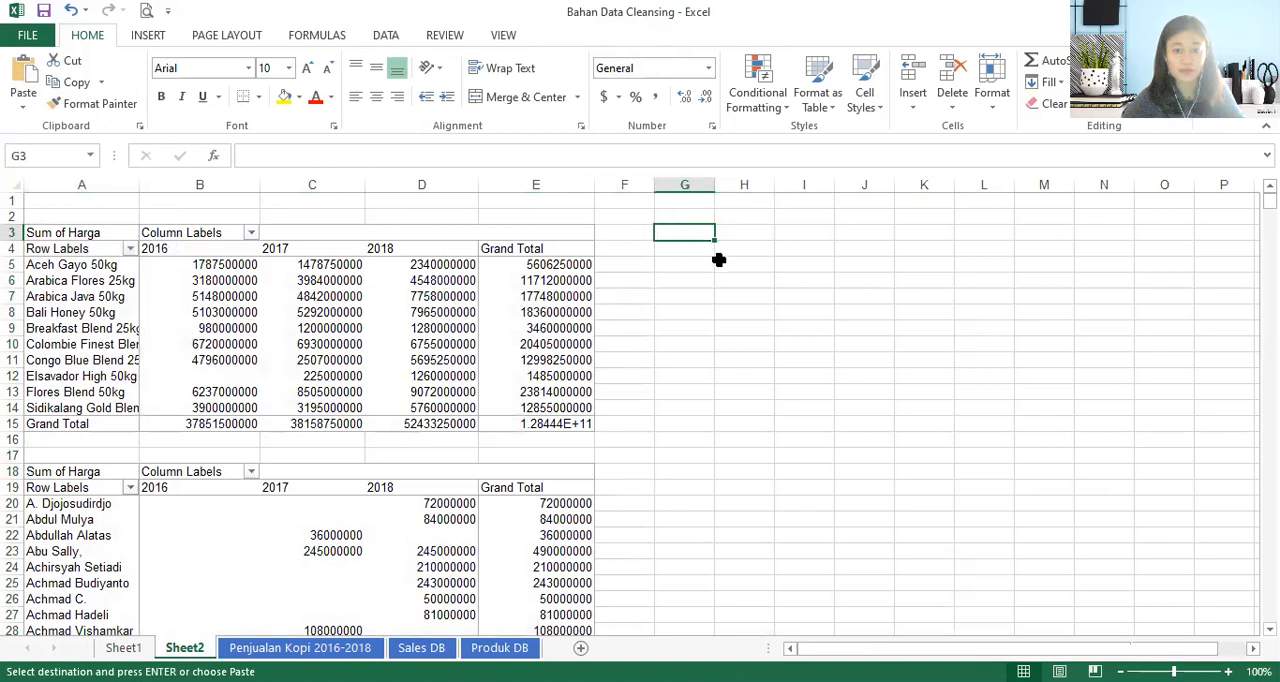
click(738, 236)
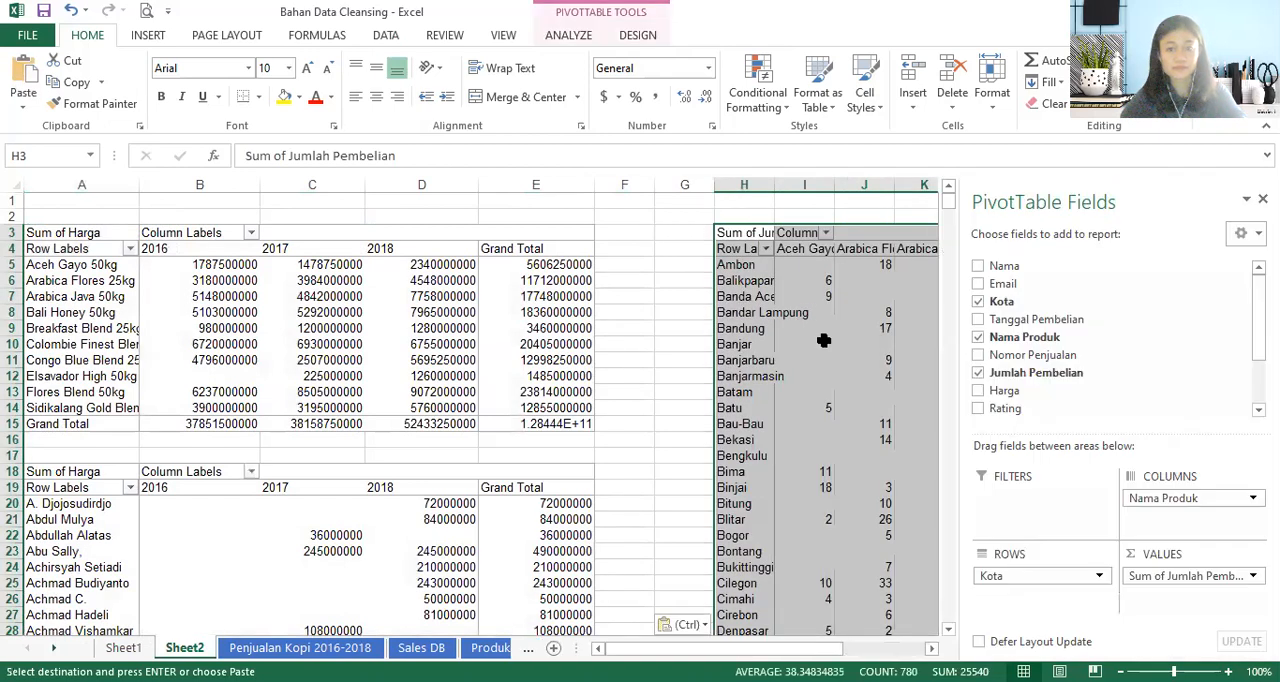
click(674, 249)
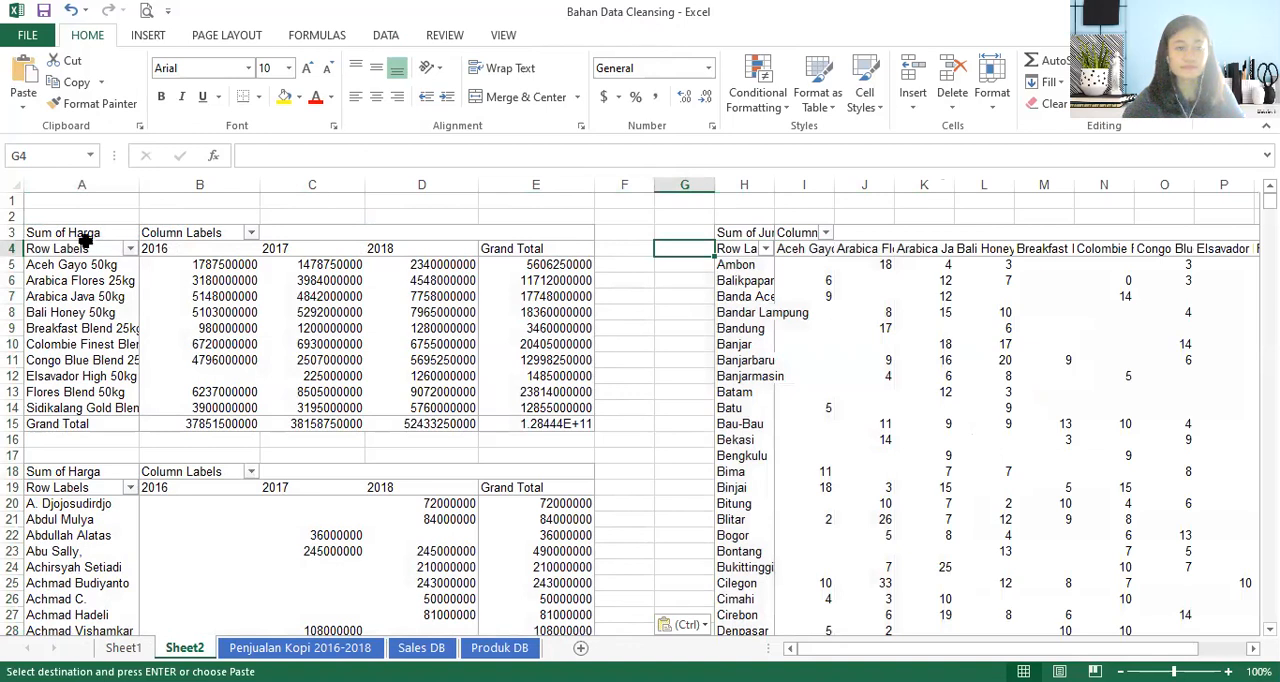
- Number the three Sheet2 tables by entering 1. in A2, 2. in A17 and 3. in H2, above each table
click(42, 217)
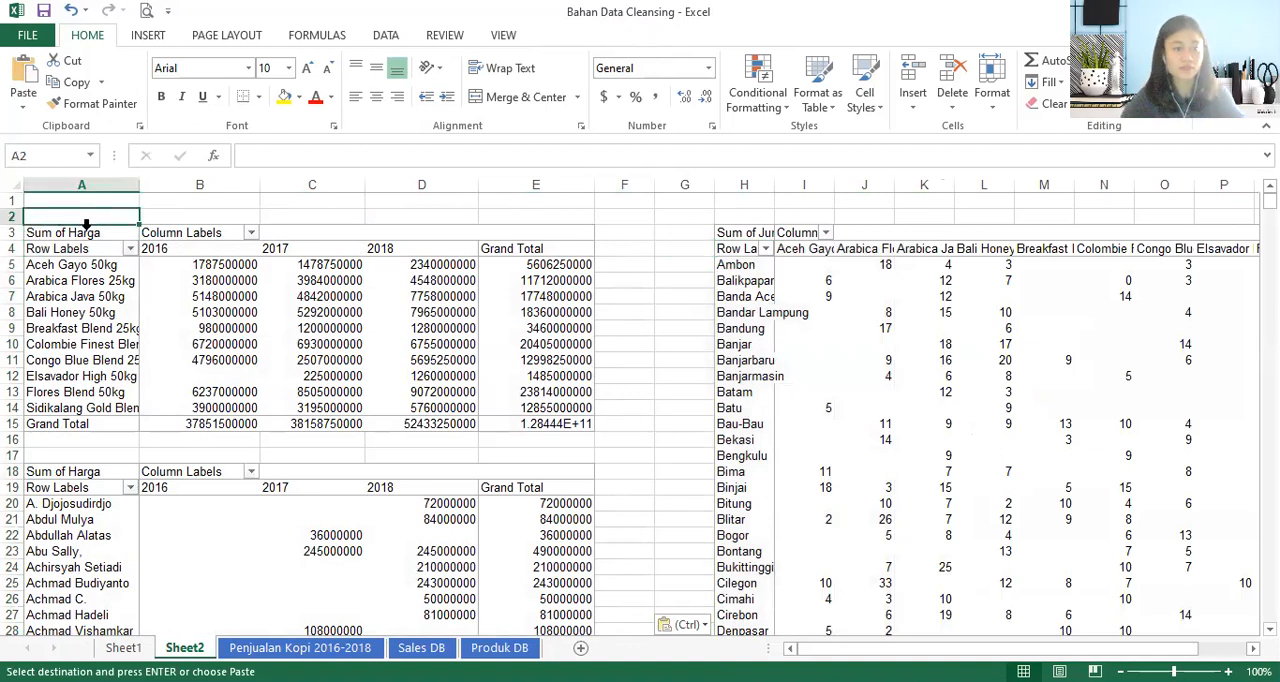
text(1.)
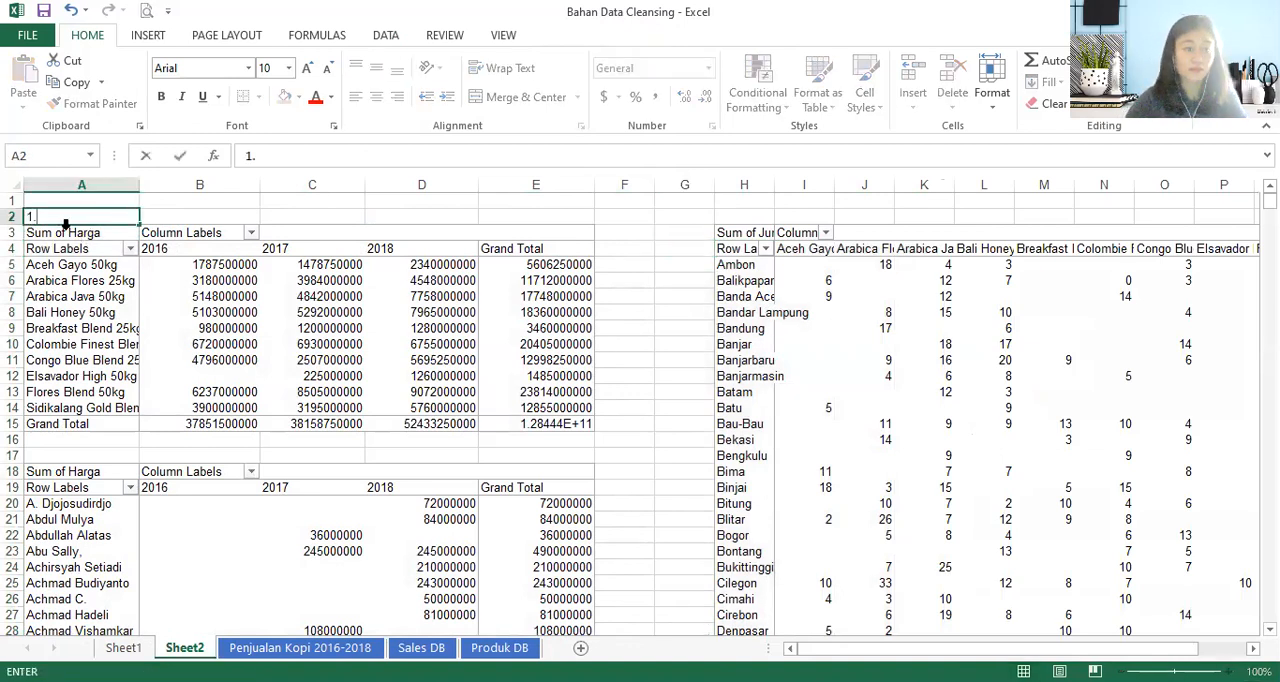
drag(71, 218, 15, 217)
key(ctrl+b)
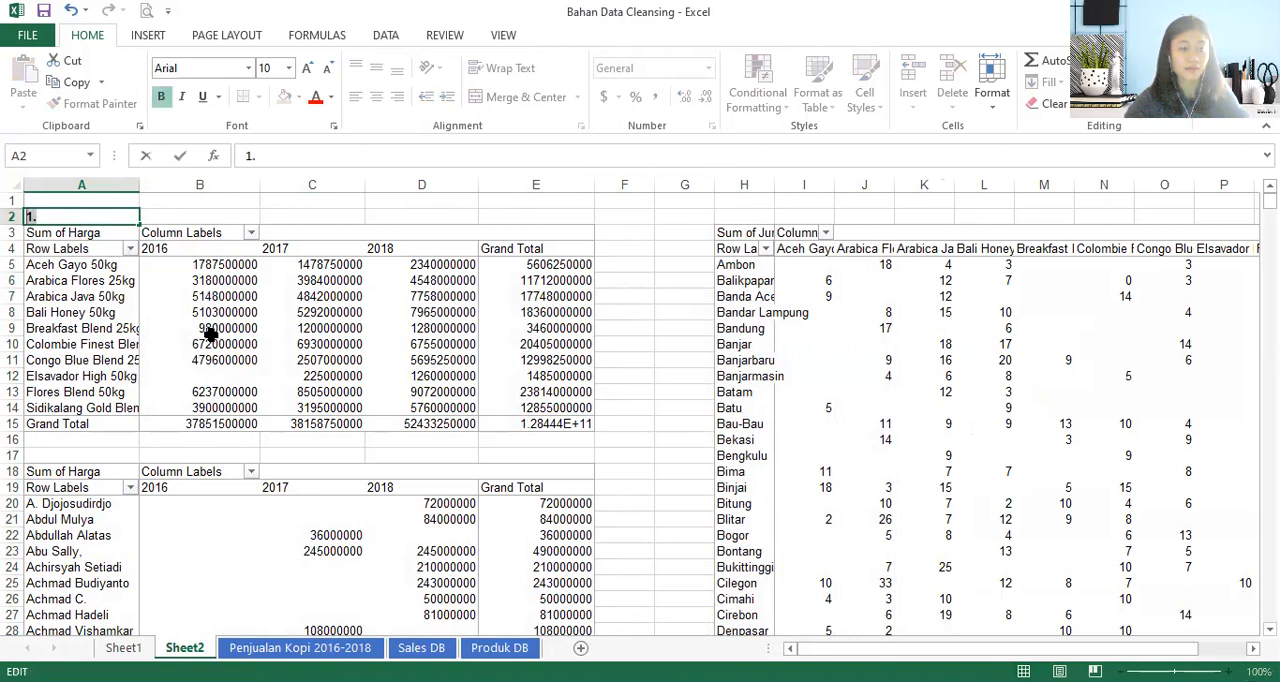
click(52, 457)
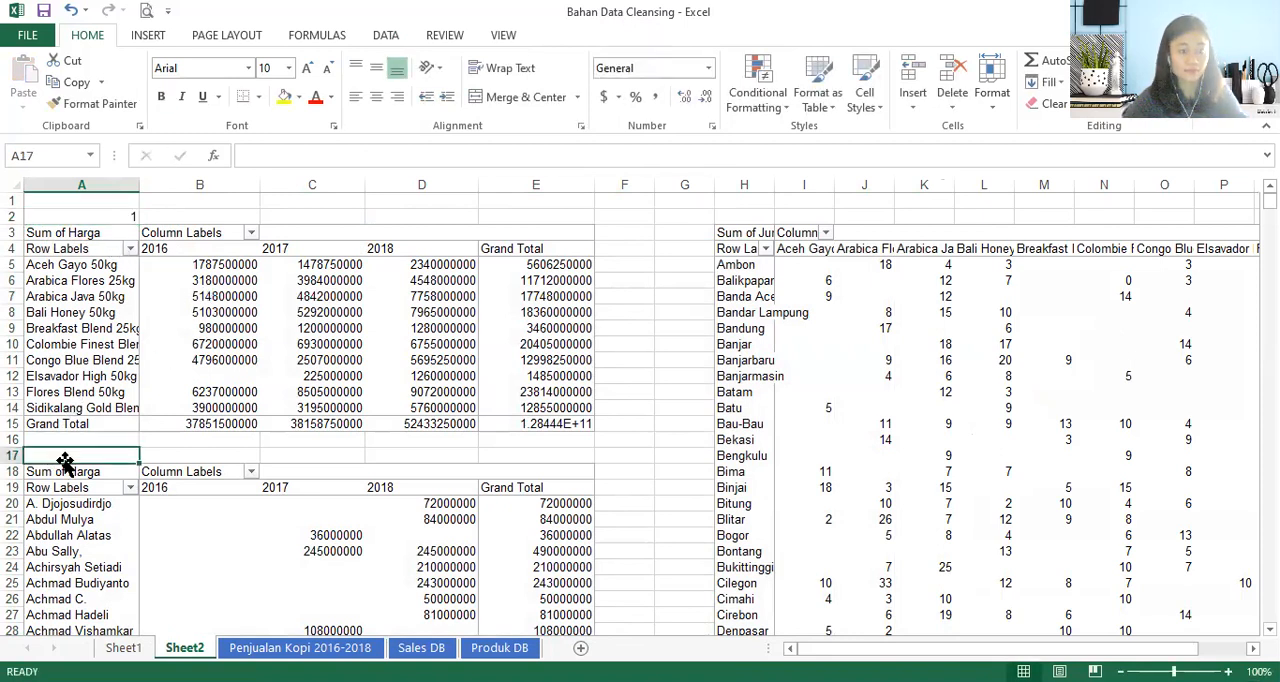
text(2.)
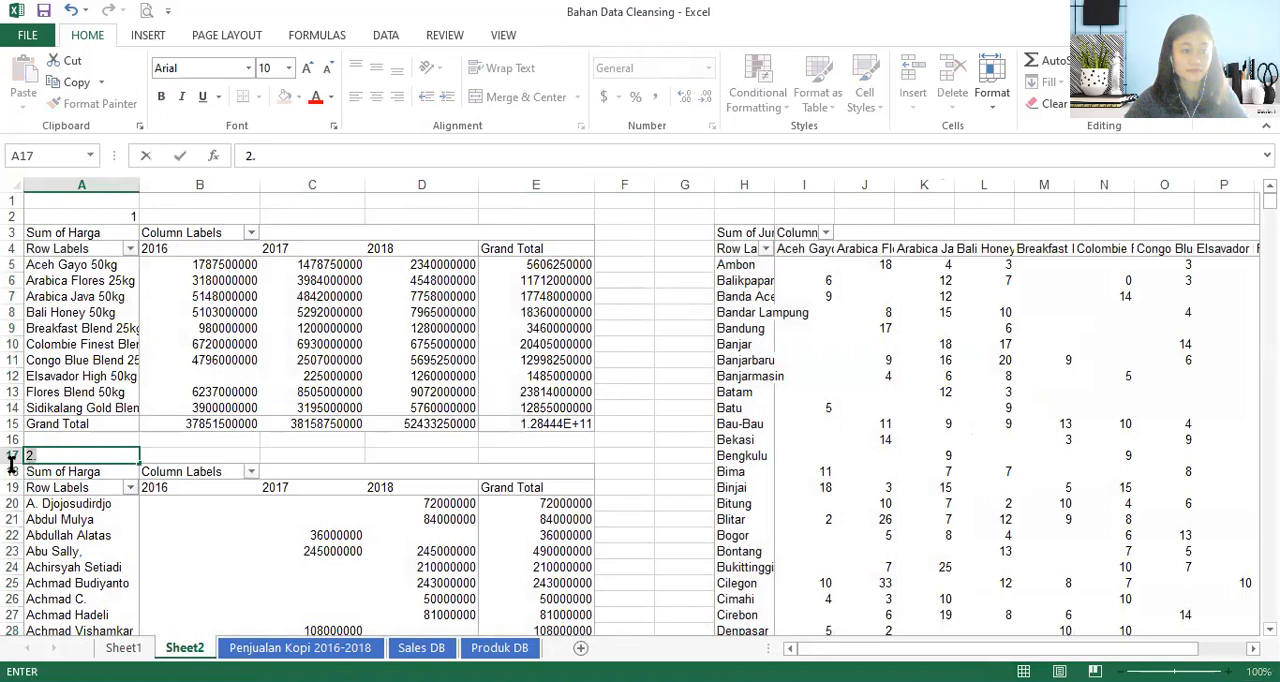
click(746, 215)
text(3.)
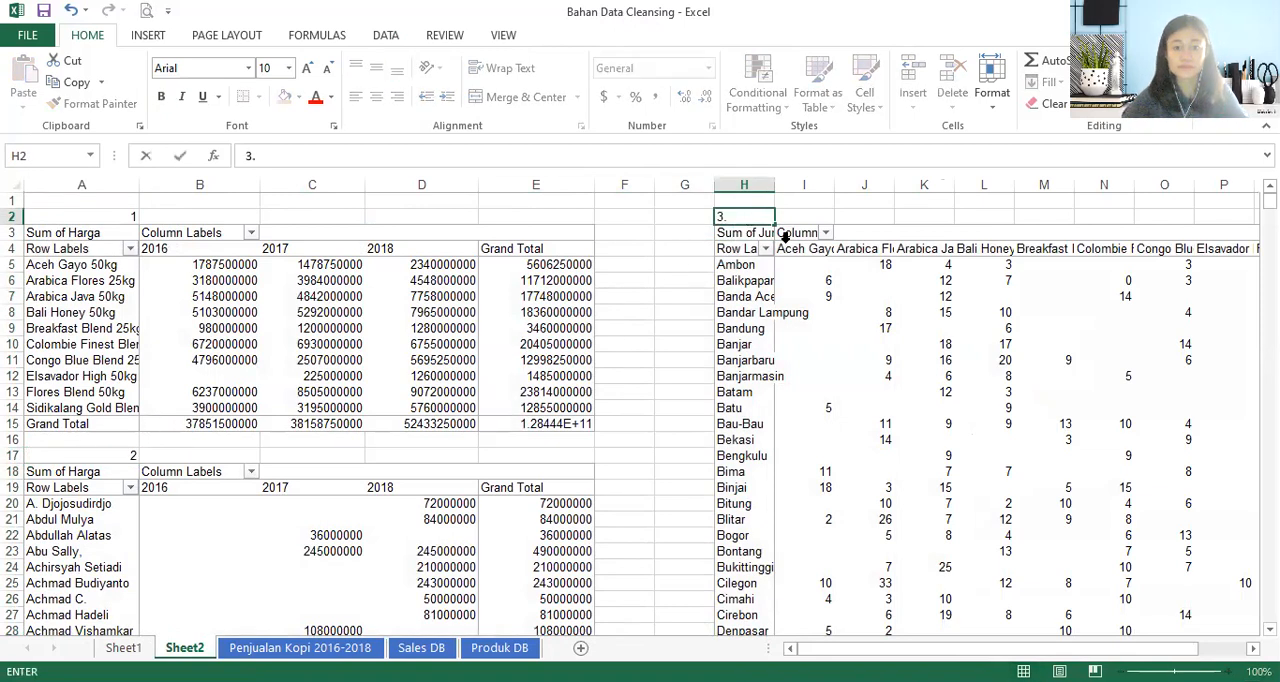
drag(731, 215, 717, 216)
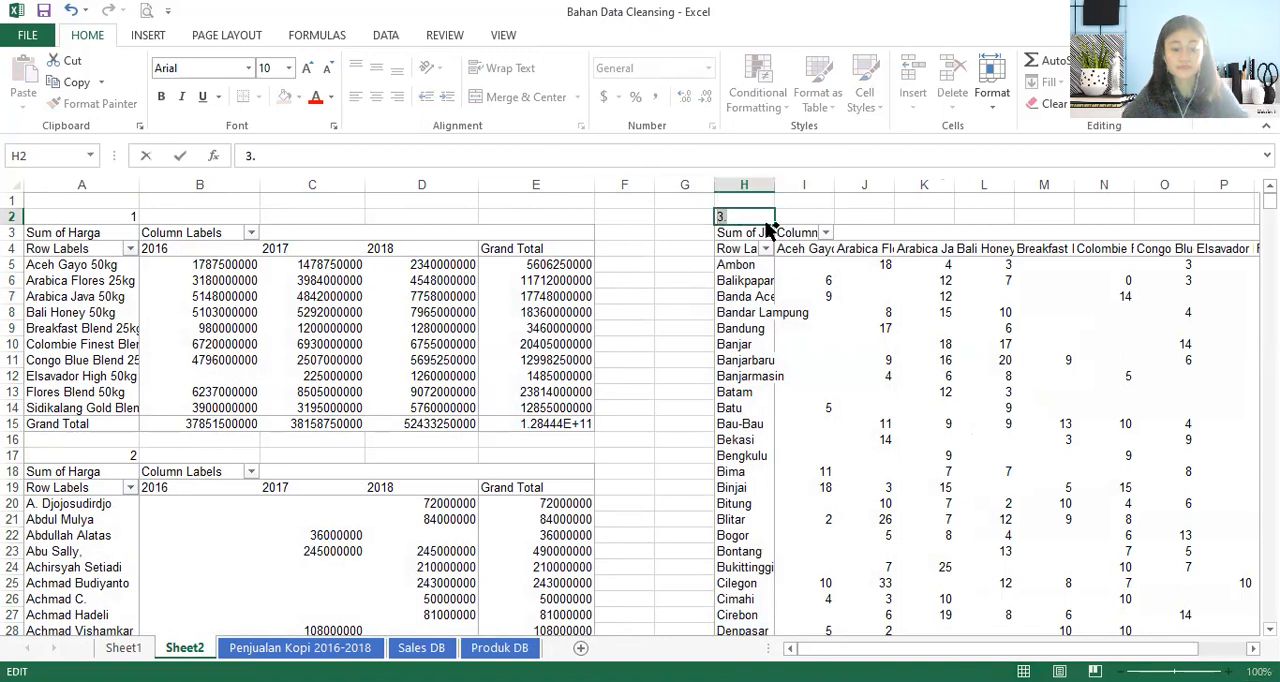
key(ctrl+b)
click(840, 210)
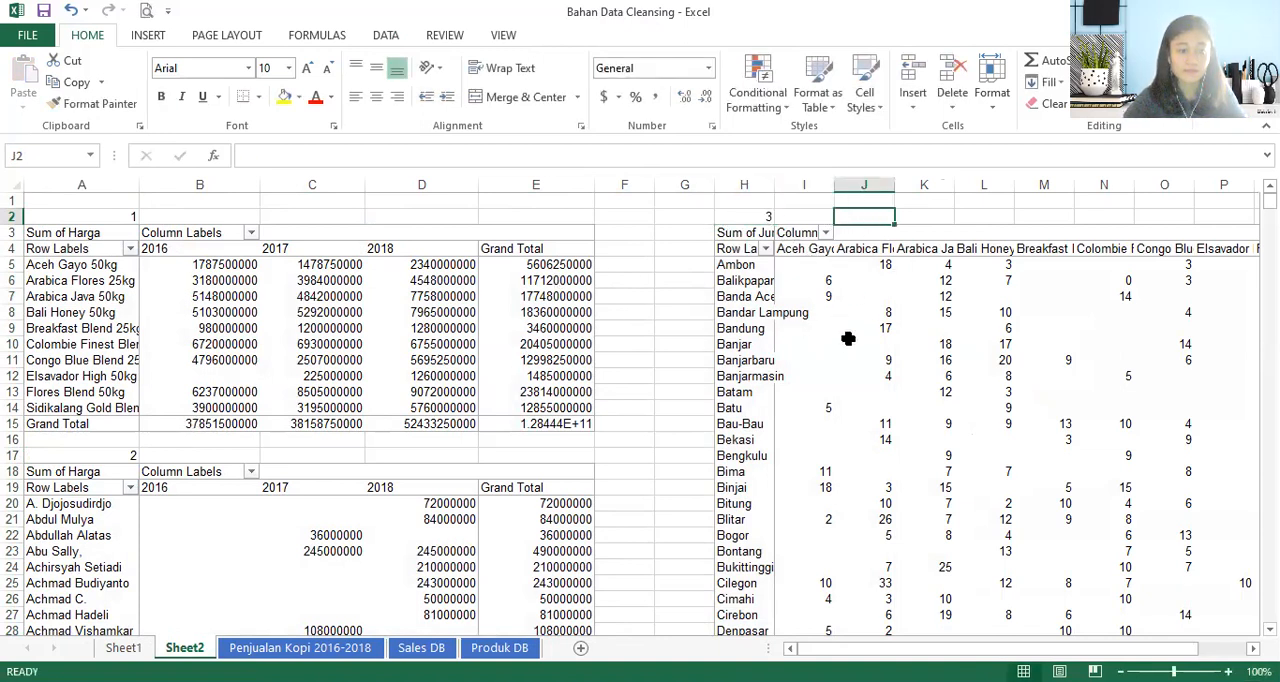
- Enter the number 4. in U2 of Sheet2, in the free space beyond the city table's Grand Total column
click(882, 343)
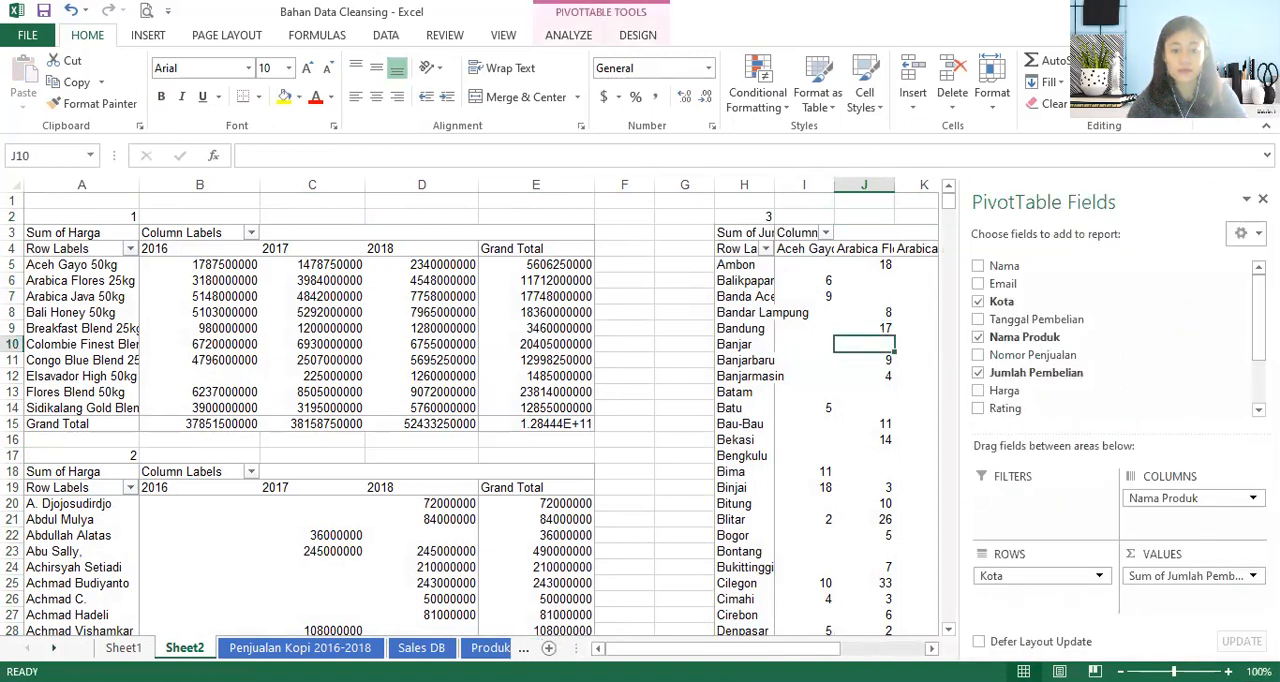
drag(748, 648, 828, 624)
click(906, 245)
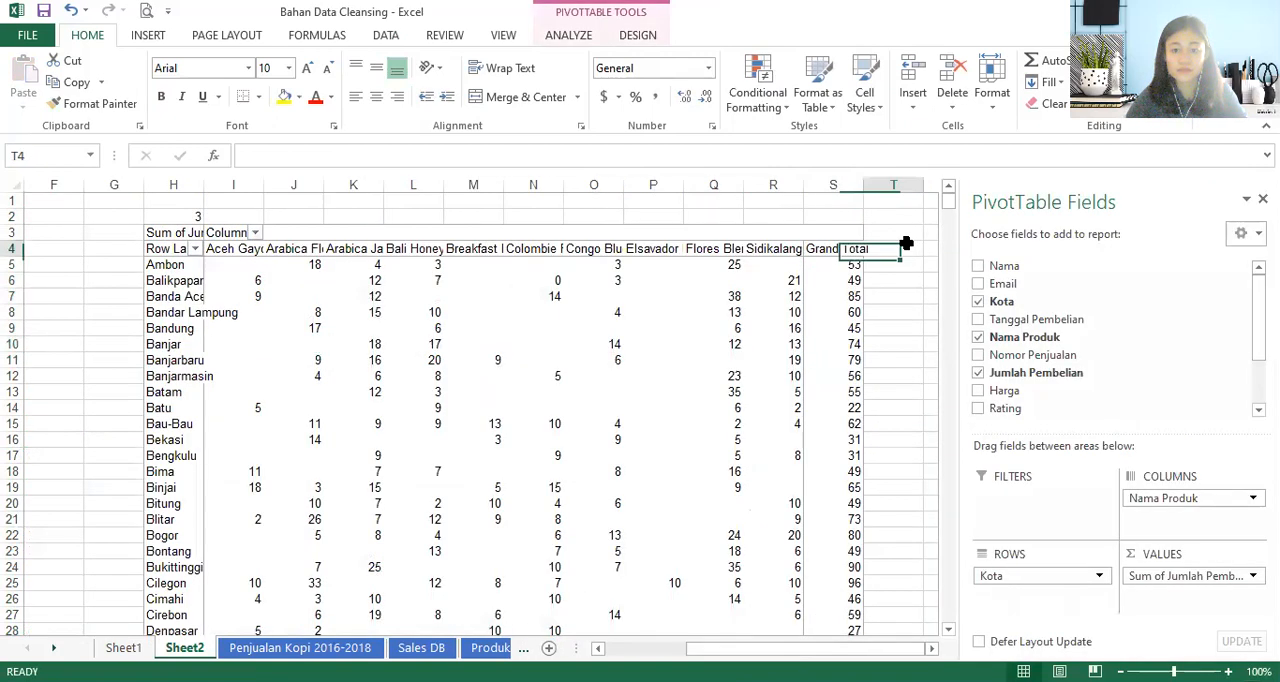
click(960, 237)
click(958, 217)
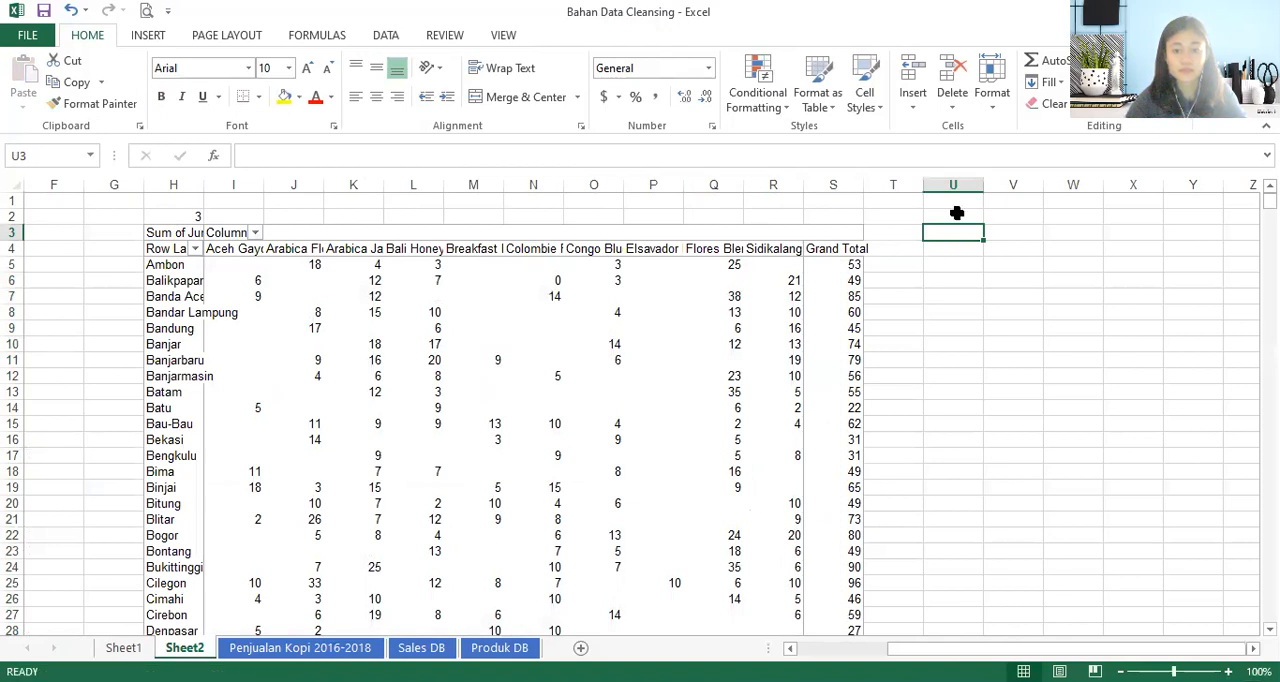
text(4.)
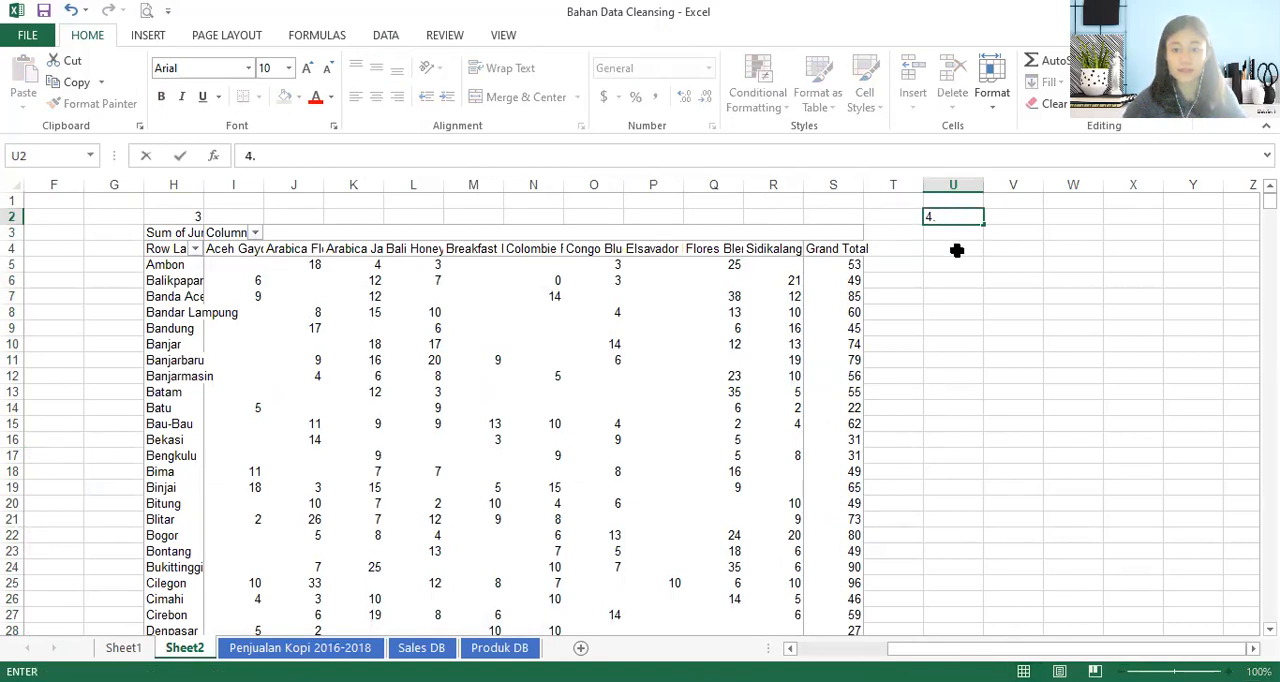
click(957, 249)
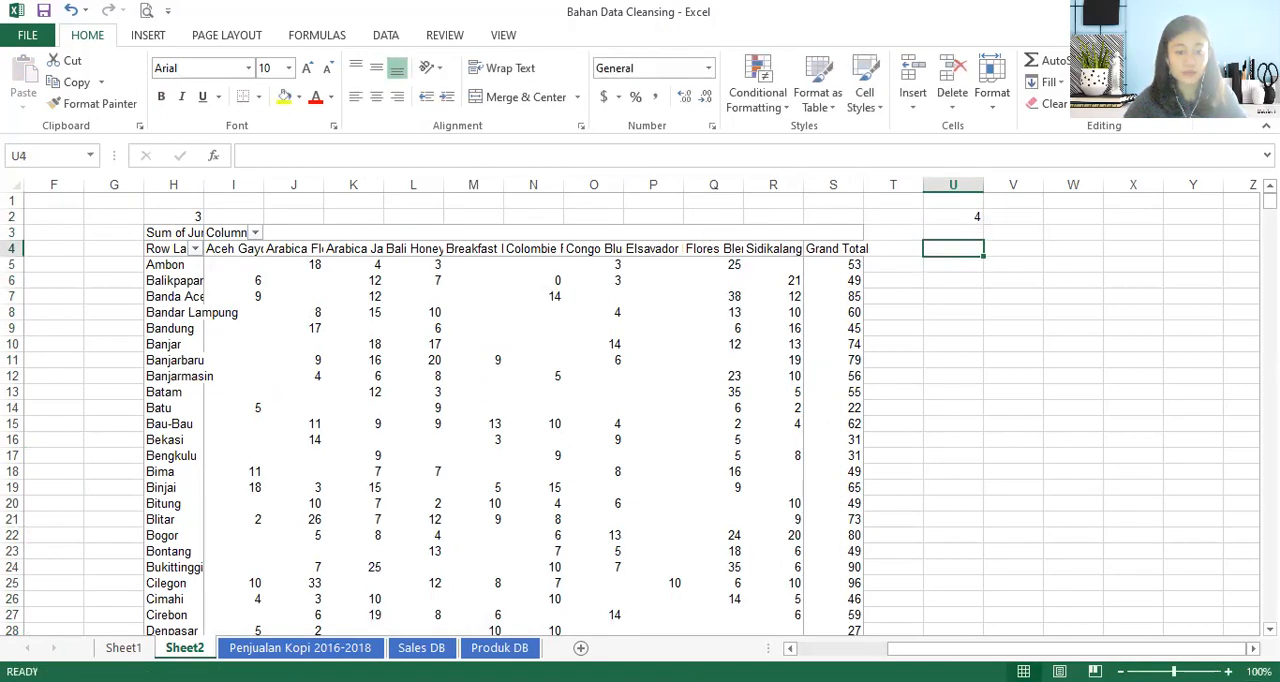
- Return to Sheet1 and remove Kota, Nama Produk and Jumlah Pembelian from the PivotTable
key(alt+Tab)
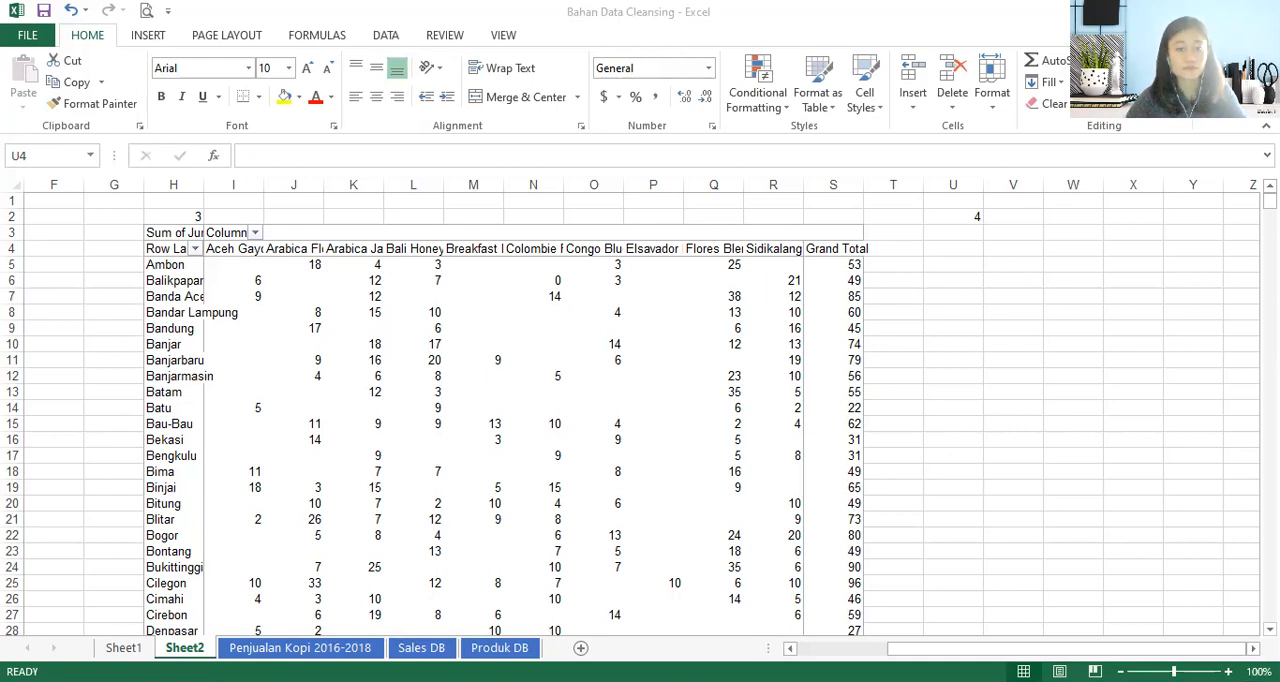
click(123, 648)
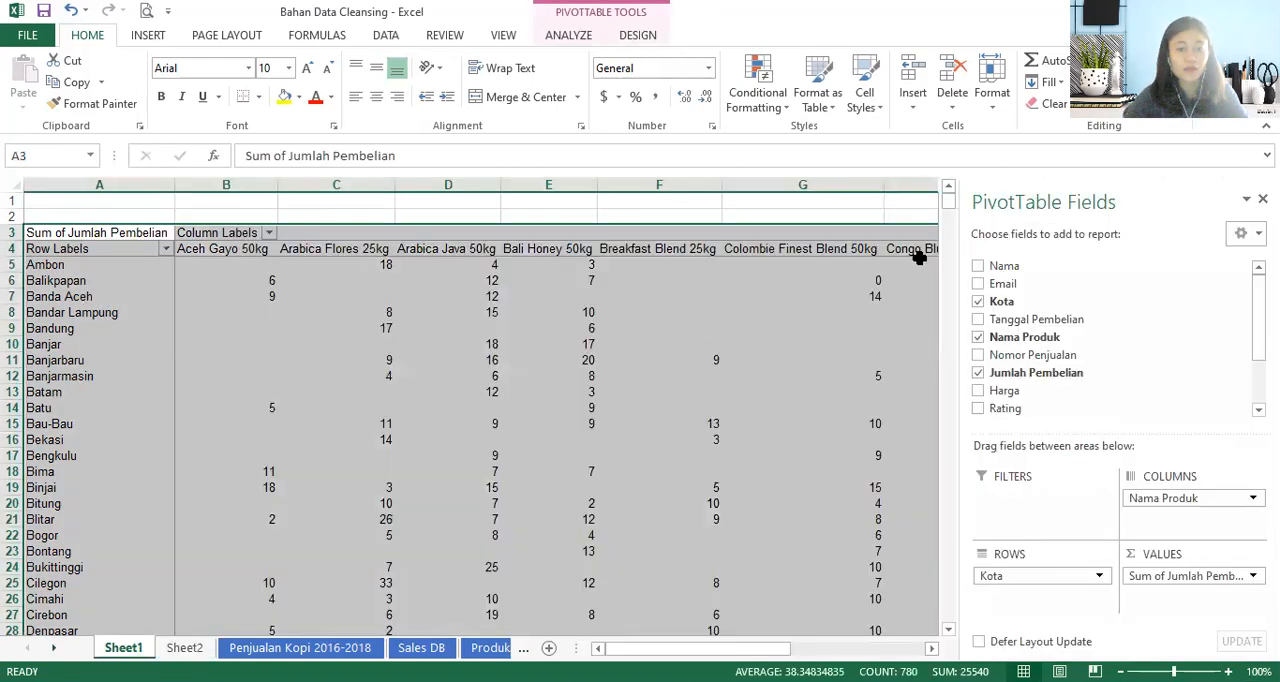
click(978, 301)
click(978, 337)
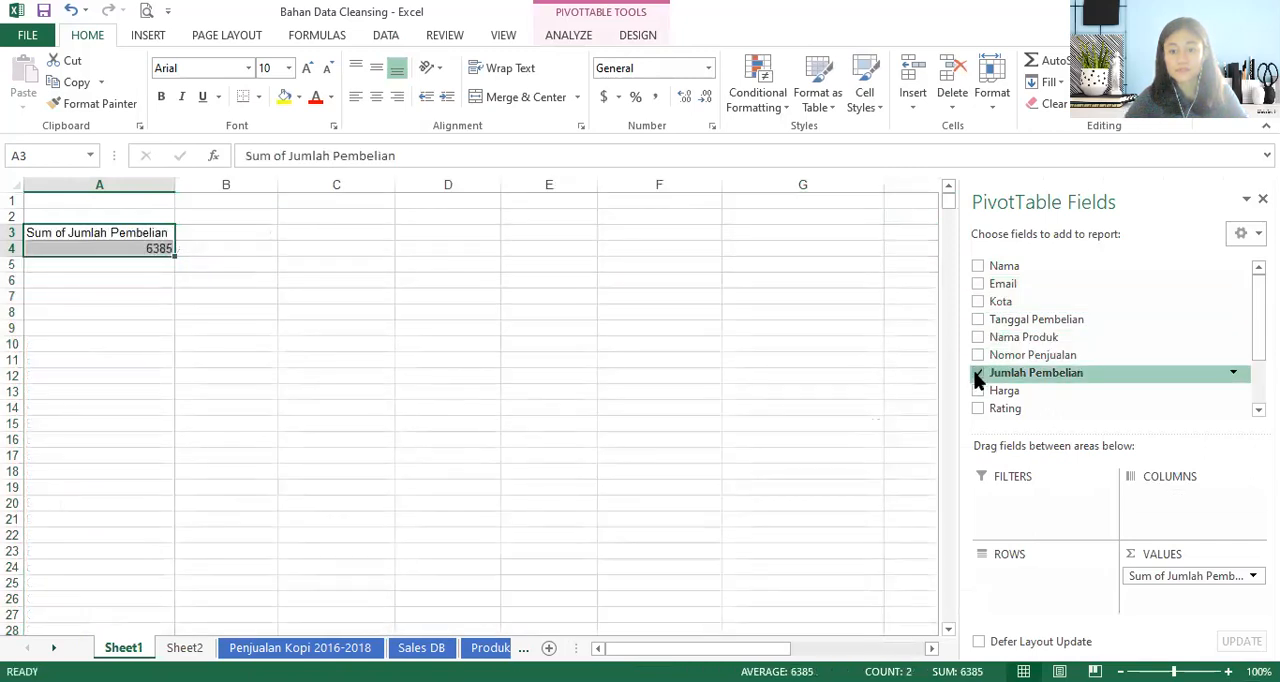
click(978, 373)
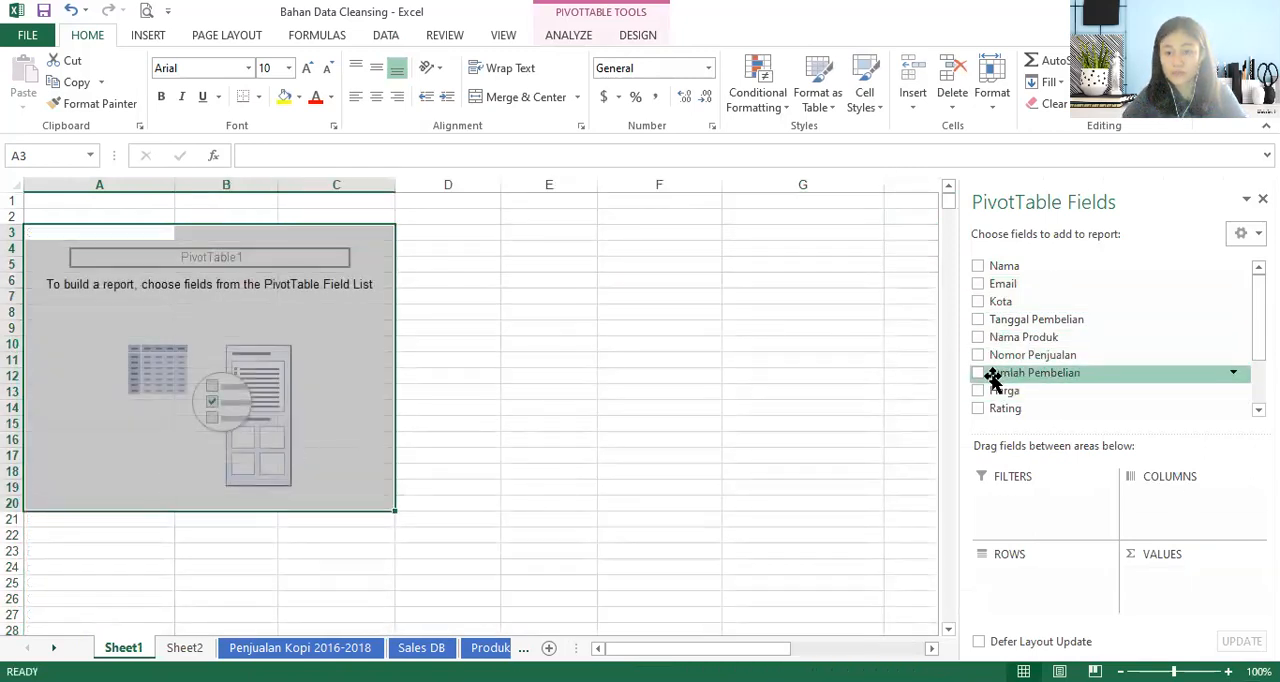
- Lay out the Sheet1 PivotTable with Nama Produk in rows, Tanggal Pembelian in columns and Jumlah Pembelian as the values
click(978, 337)
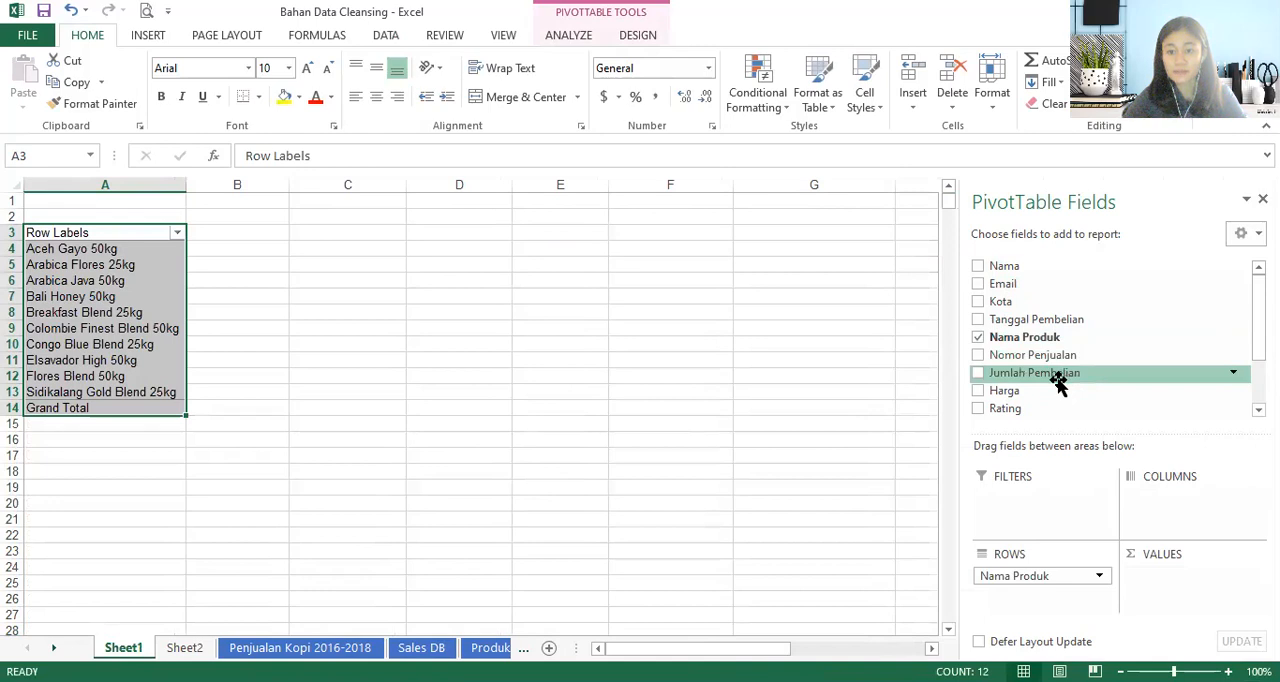
click(977, 319)
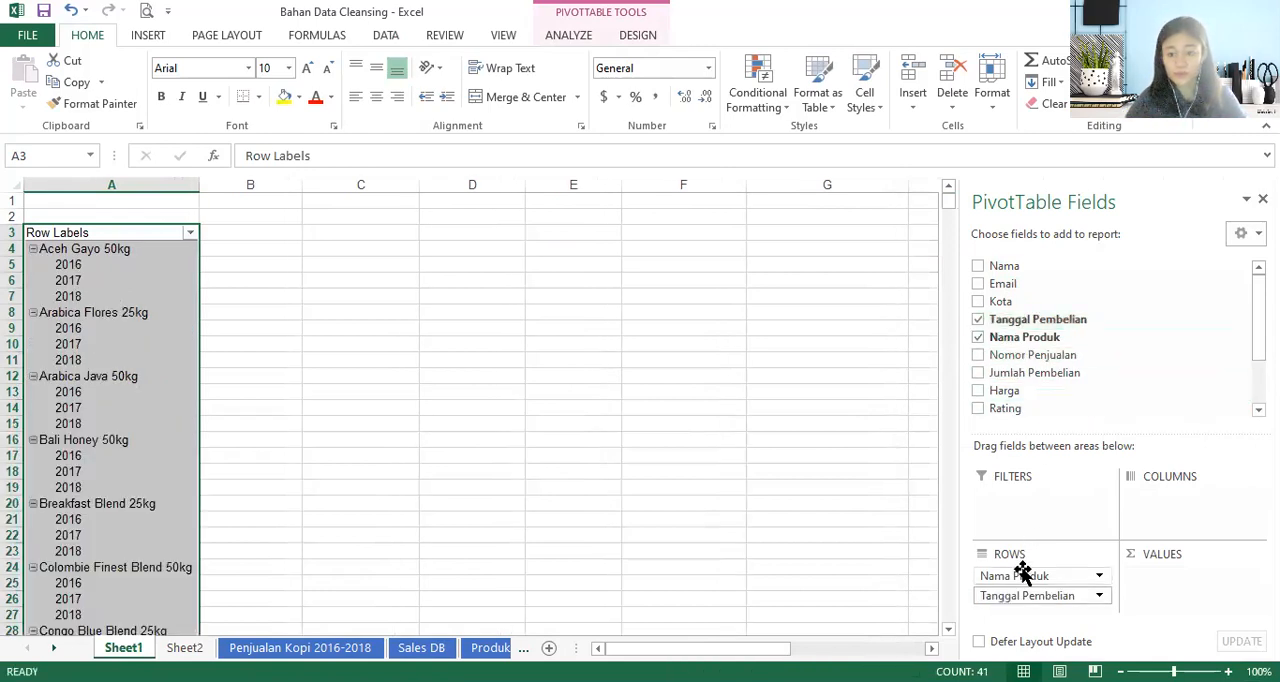
drag(1013, 595, 1186, 505)
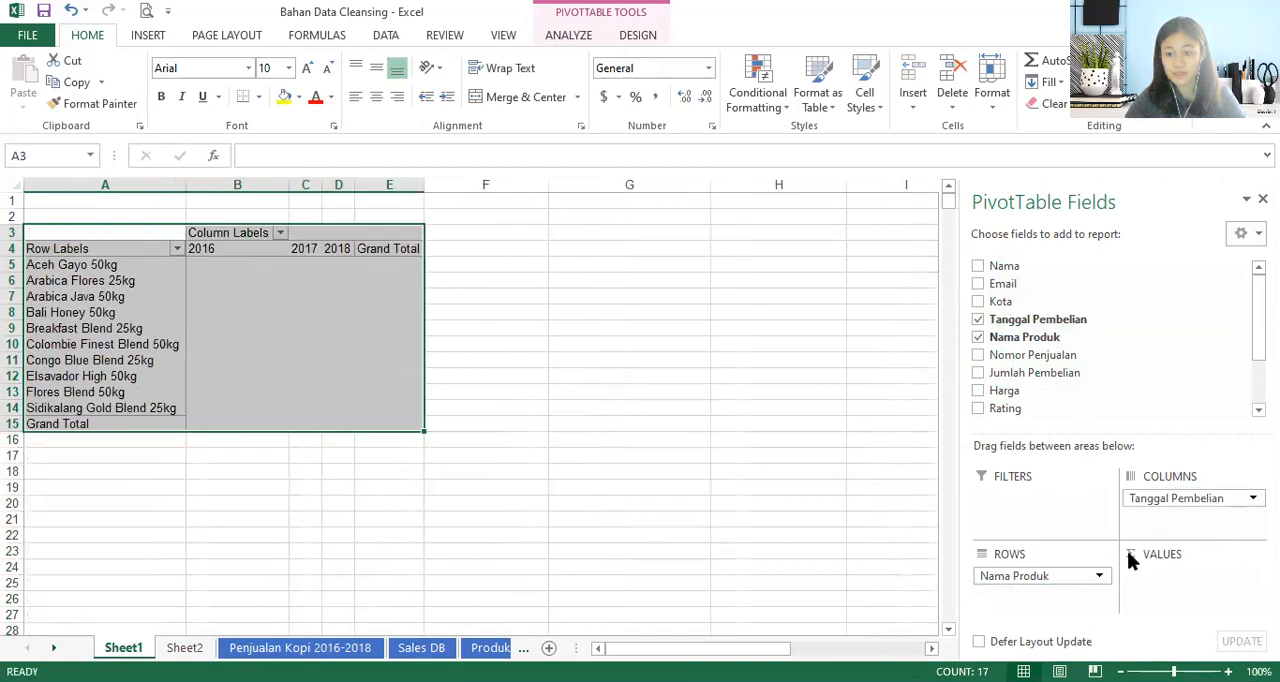
click(977, 372)
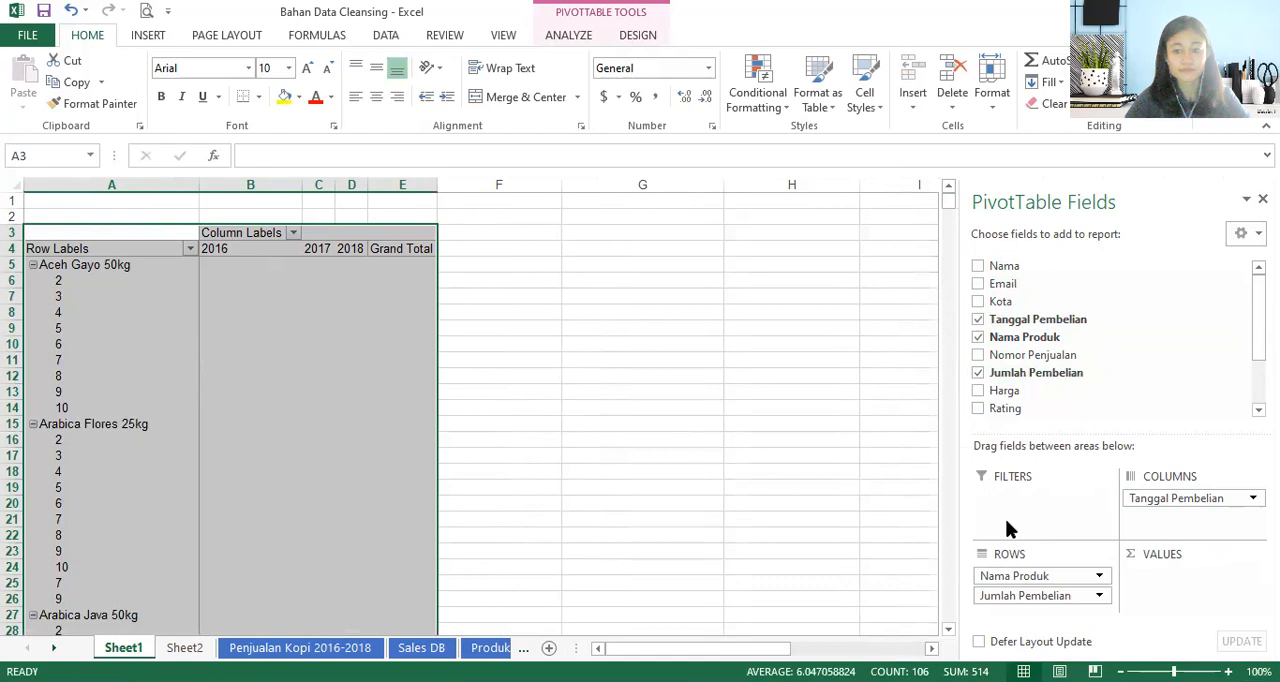
drag(1020, 596, 1157, 586)
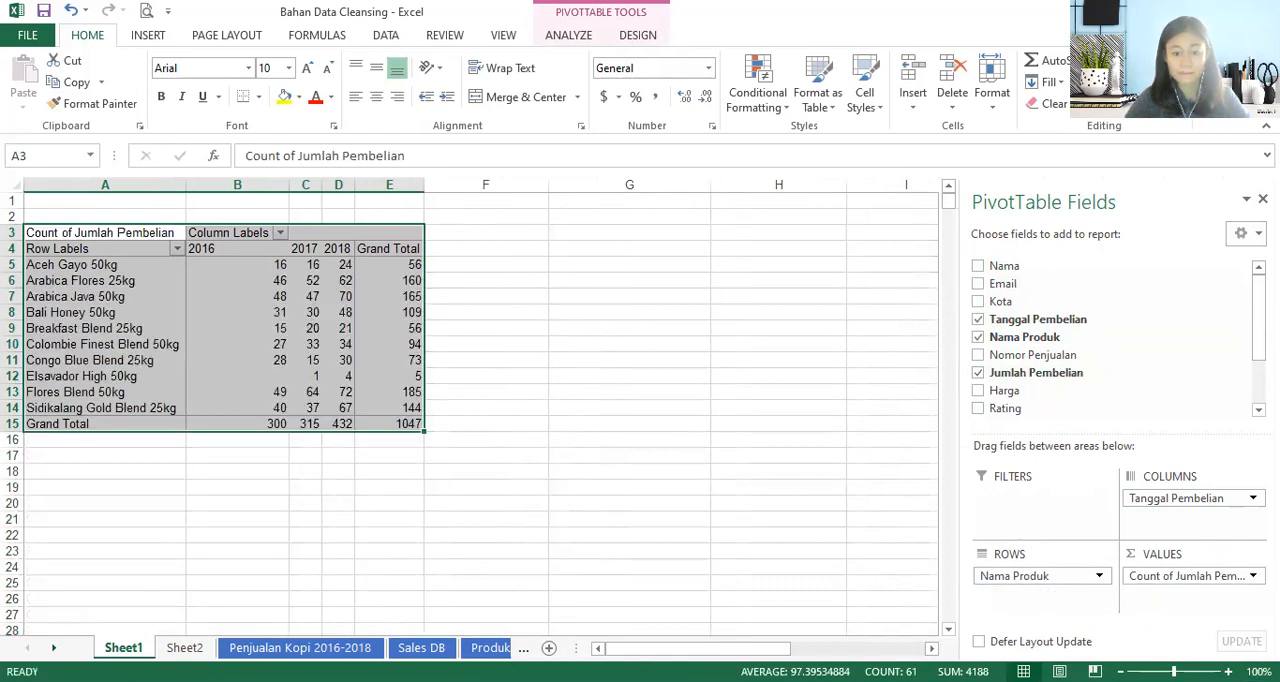
key(alt+Tab)
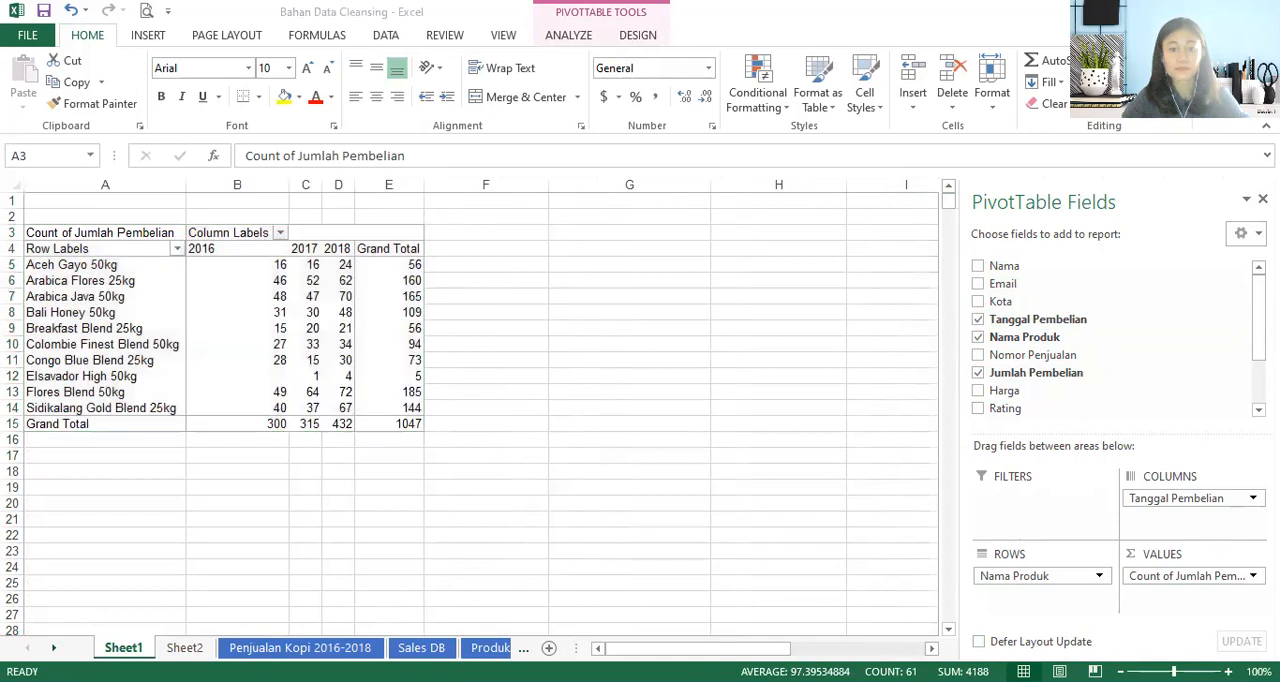
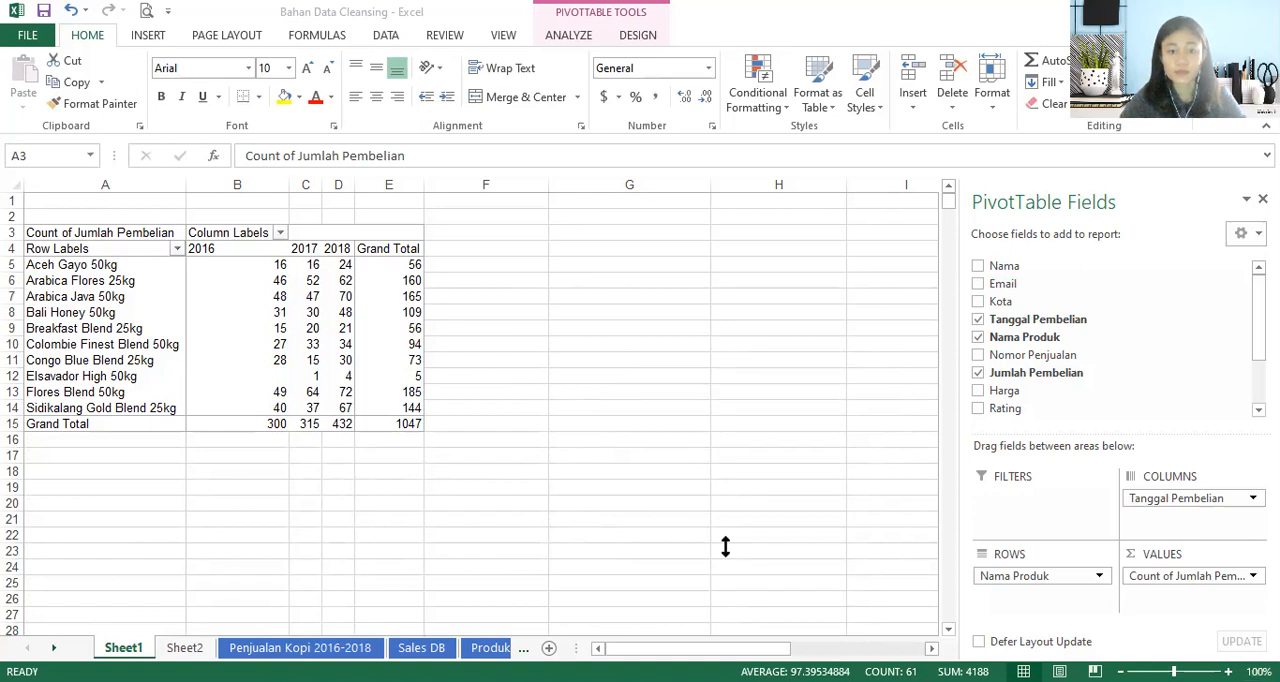
- Change the PivotTable's Jumlah Pembelian value field on Sheet1 to be summarized by Sum
click(1160, 575)
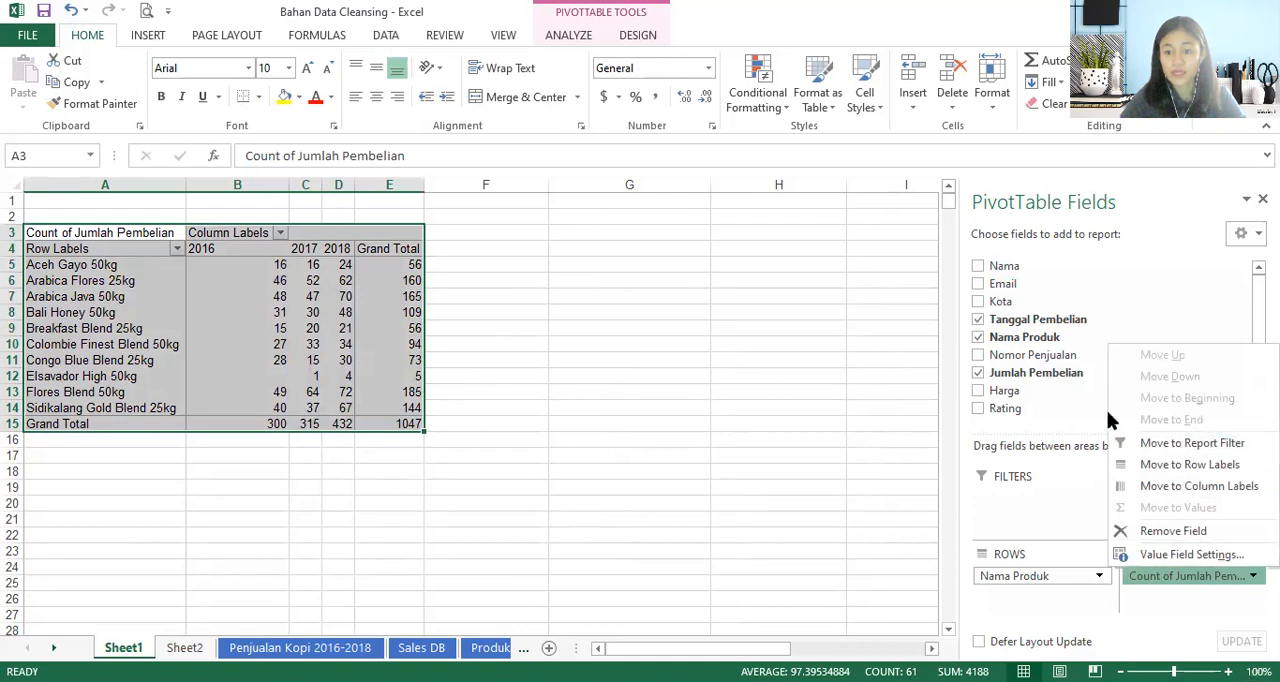
click(1150, 554)
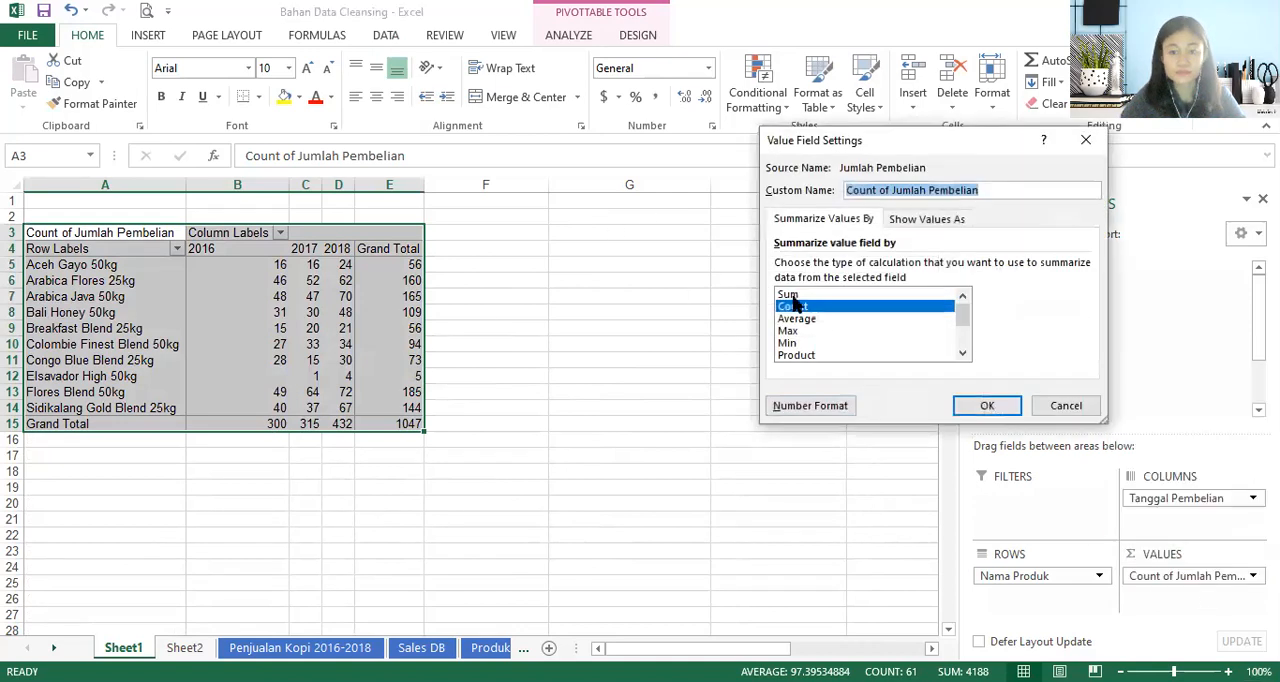
click(788, 294)
click(987, 405)
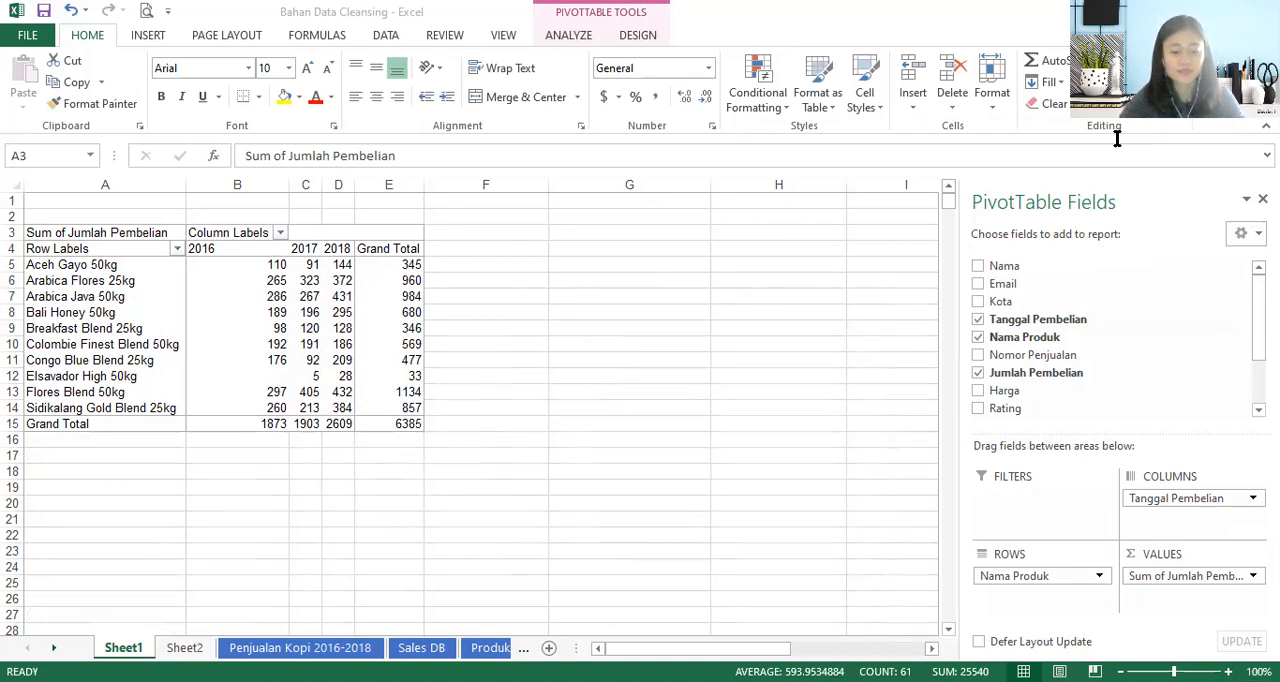
click(86, 226)
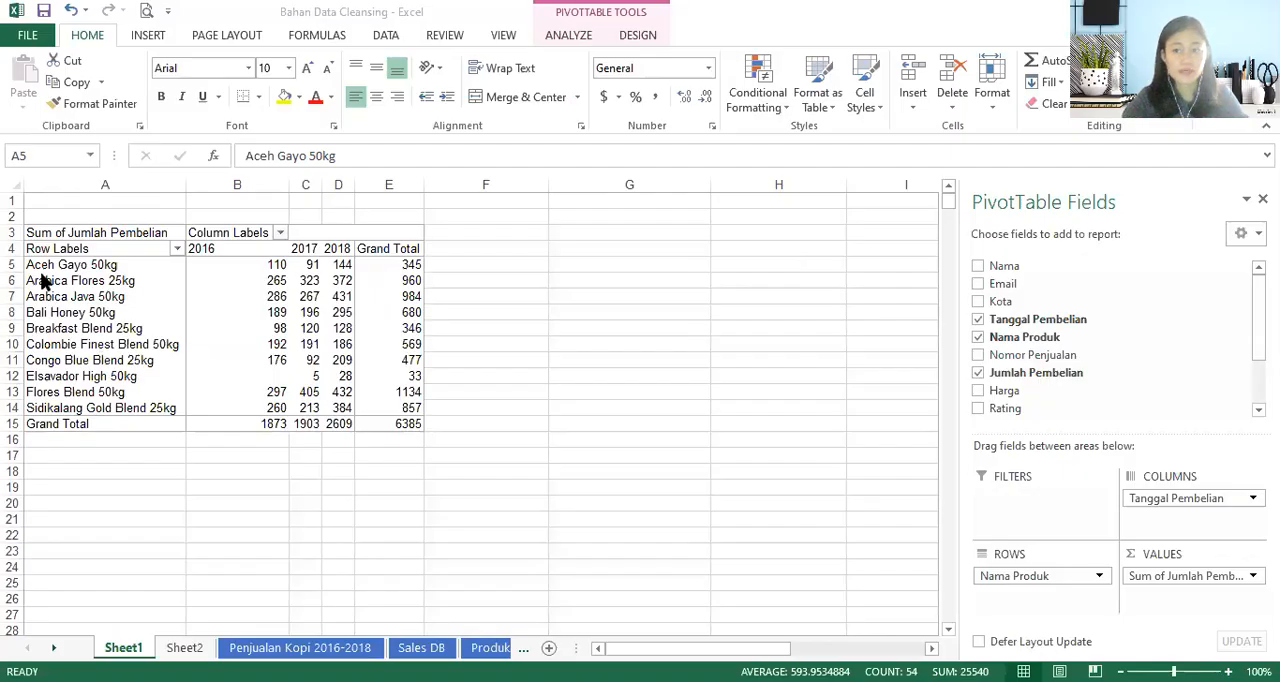
drag(63, 262, 415, 420)
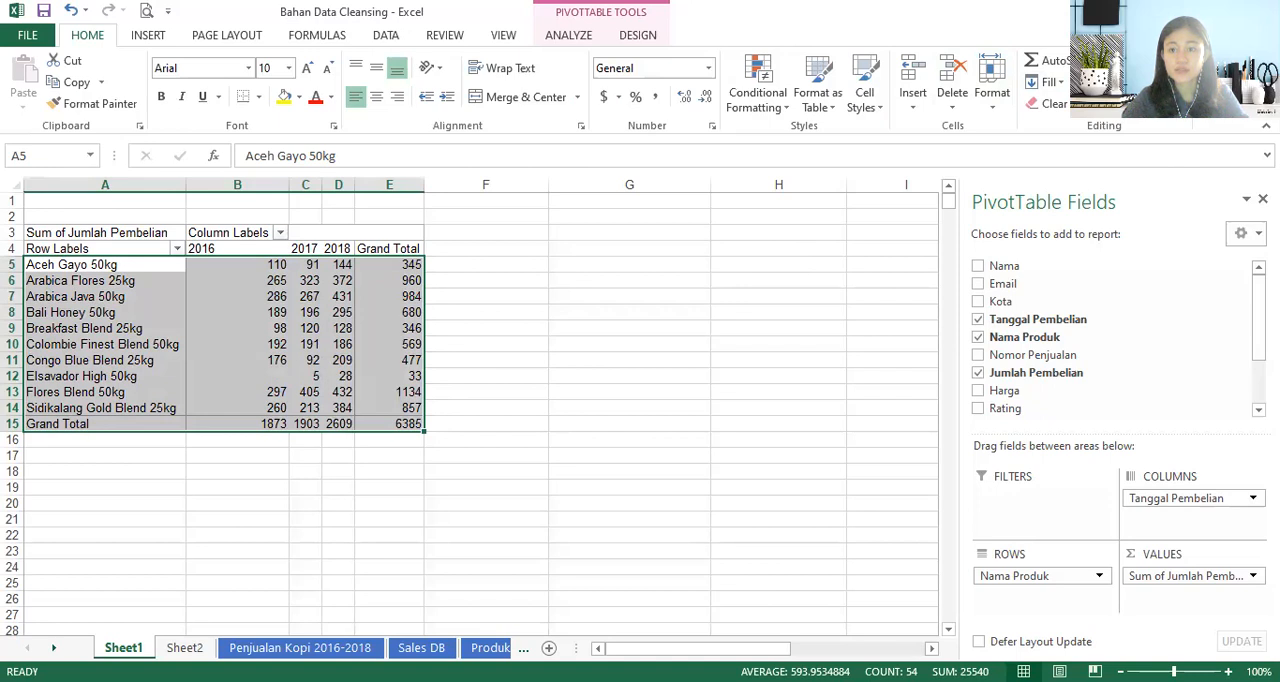
click(1140, 115)
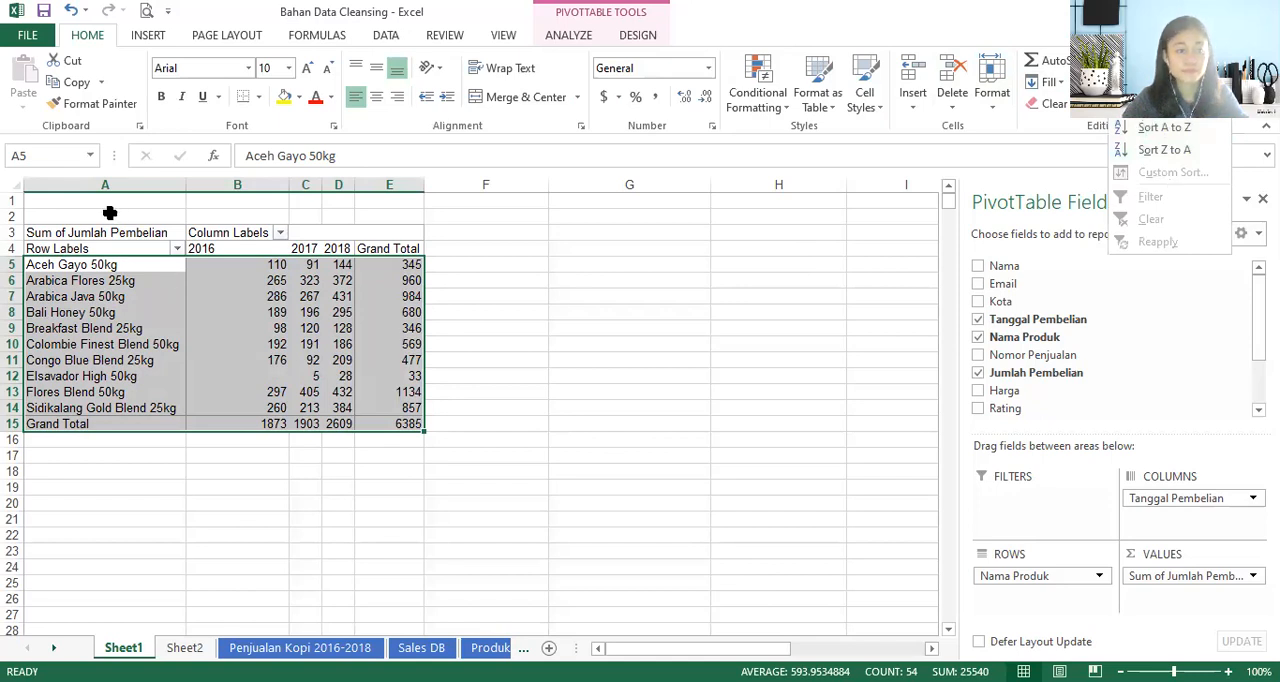
drag(62, 235, 407, 424)
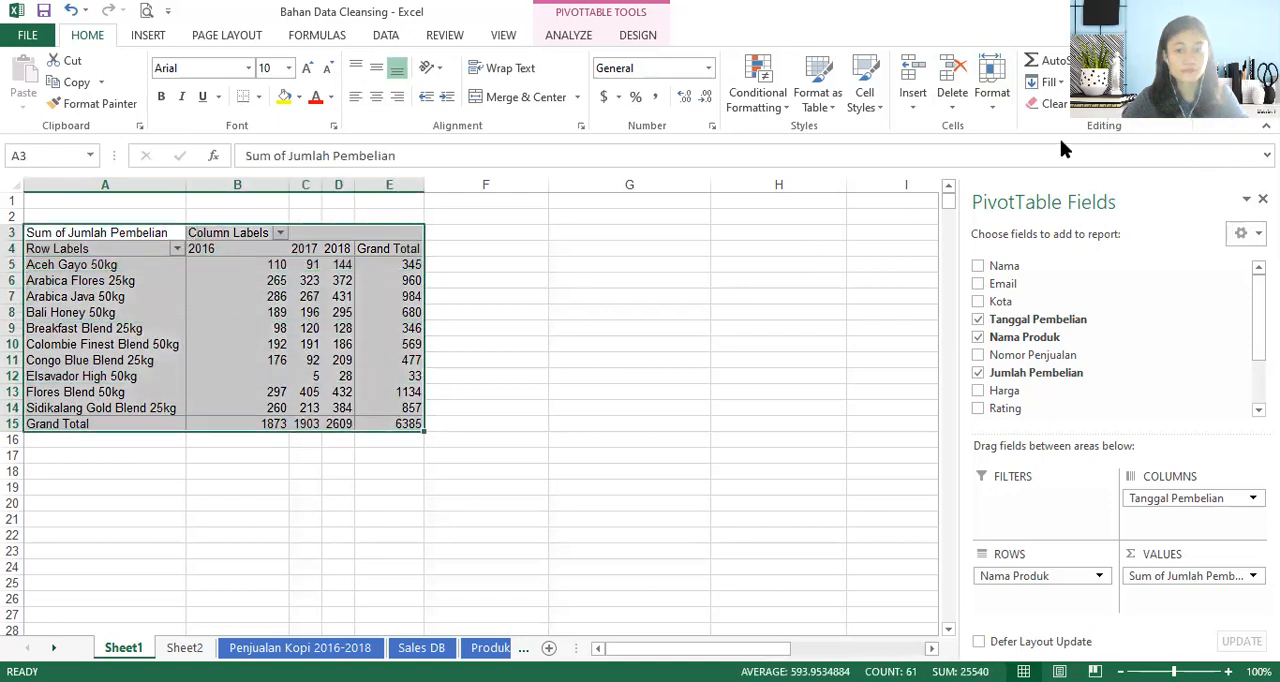
- Copy PivotTable range A4:E14 without its Grand Total row and paste it into Sheet2 at U4, under number 4
click(334, 346)
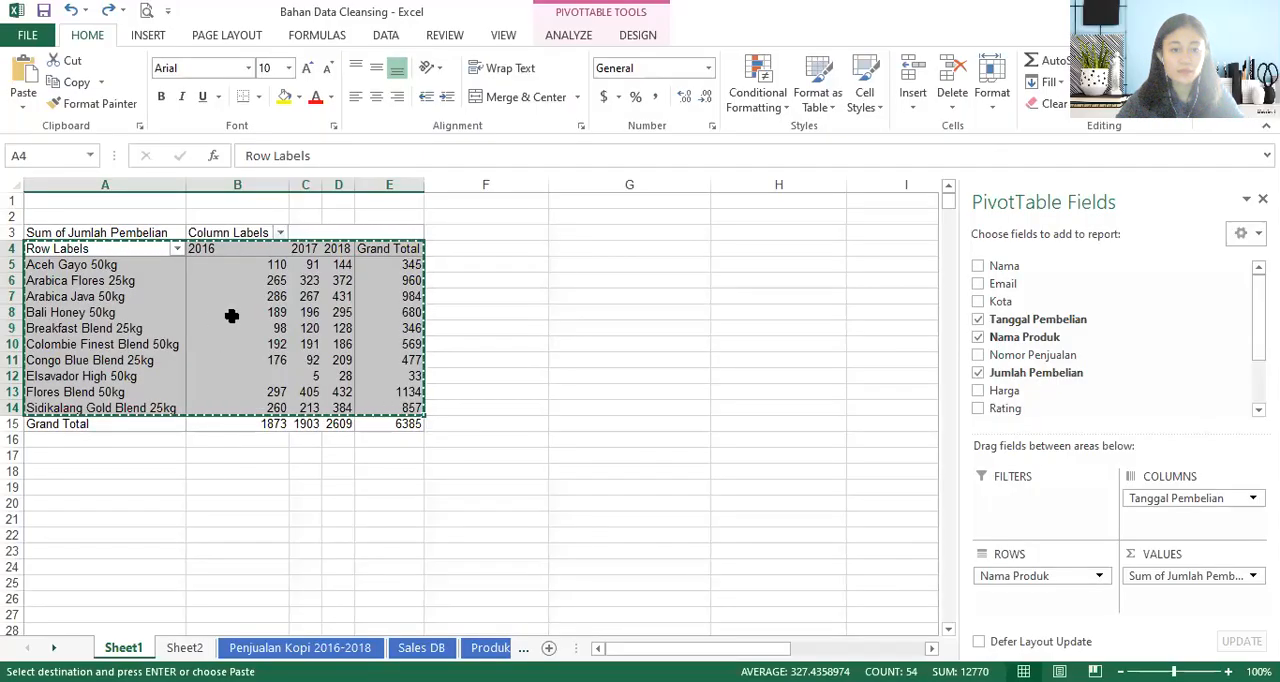
click(172, 649)
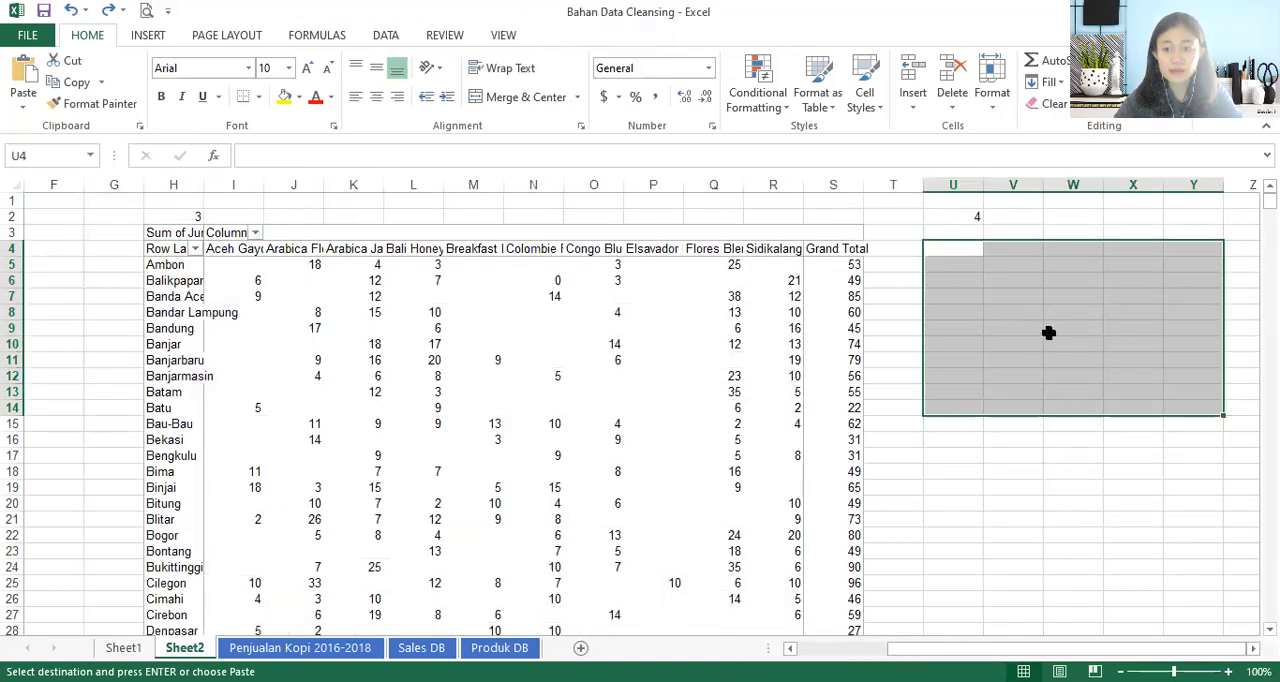
key(ctrl+v)
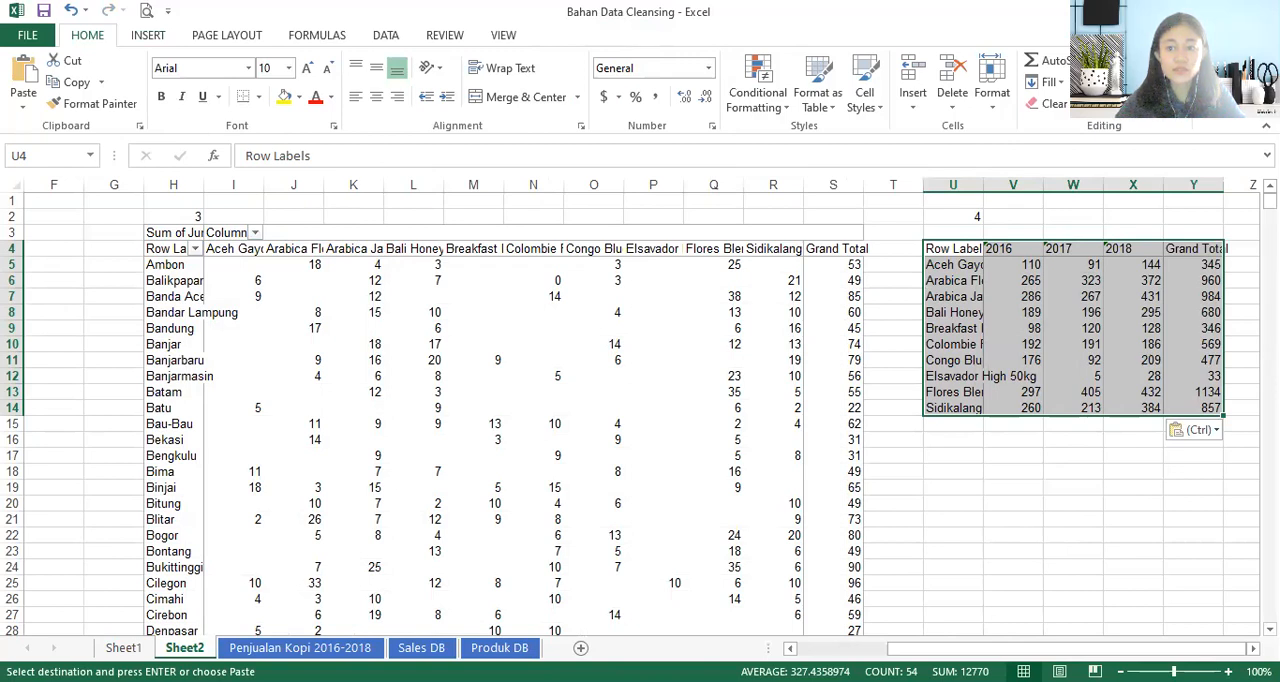
- Custom-sort the pasted product table by Grand Total from Largest to Smallest and widen column U for the product names
click(1128, 92)
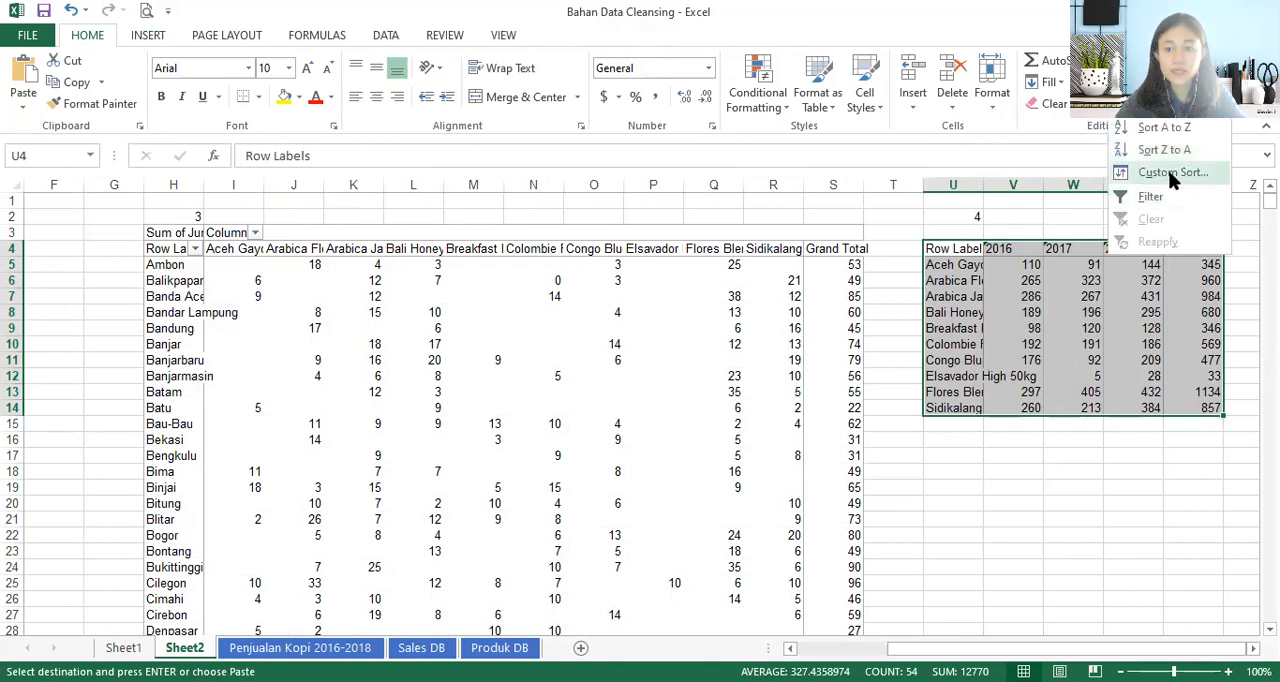
click(1168, 172)
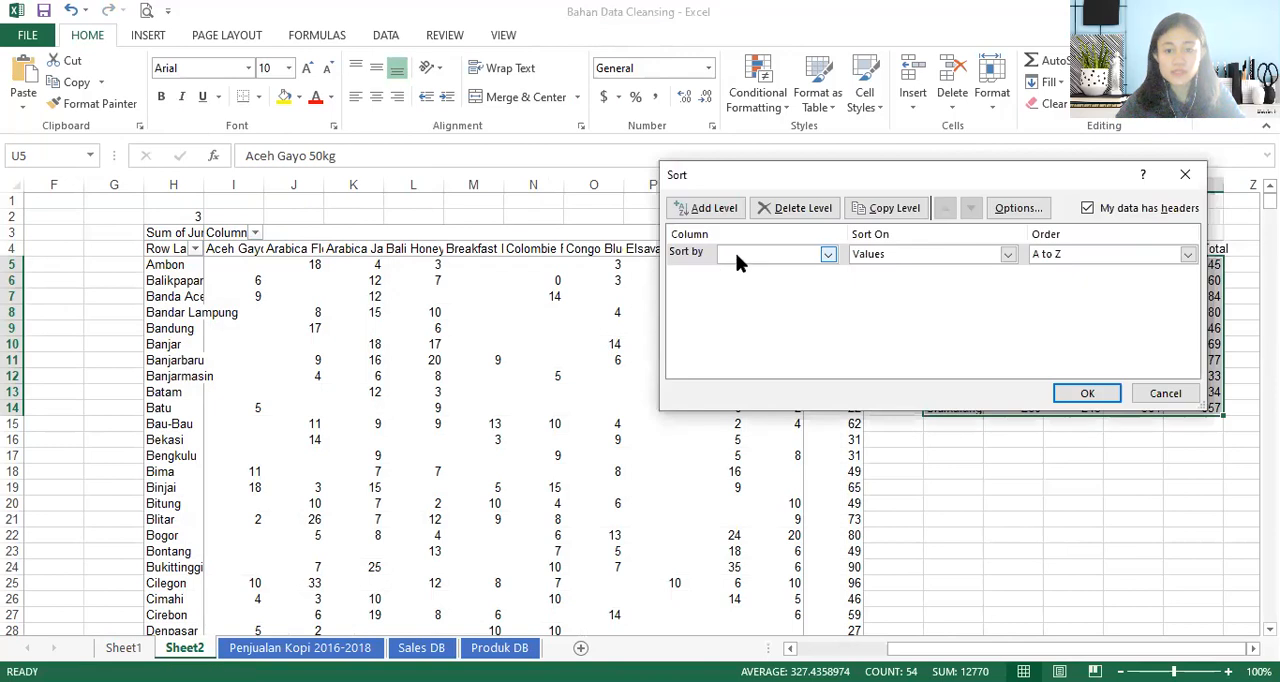
click(734, 252)
click(748, 320)
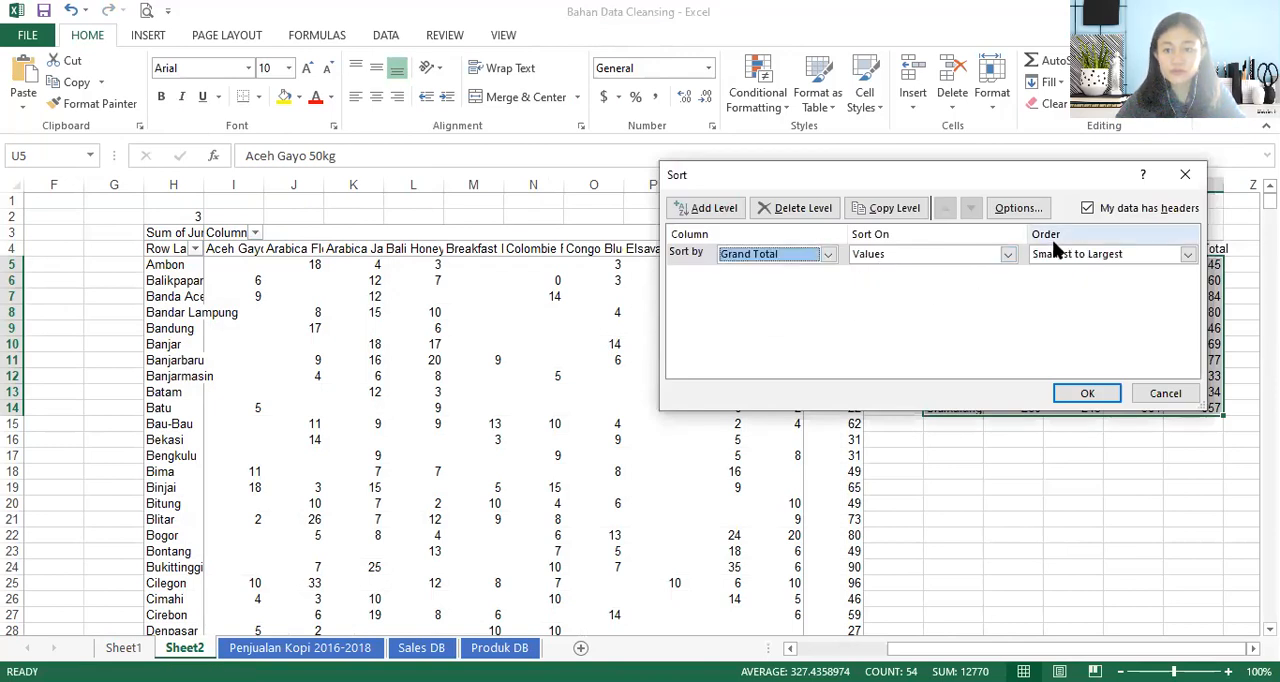
click(1170, 254)
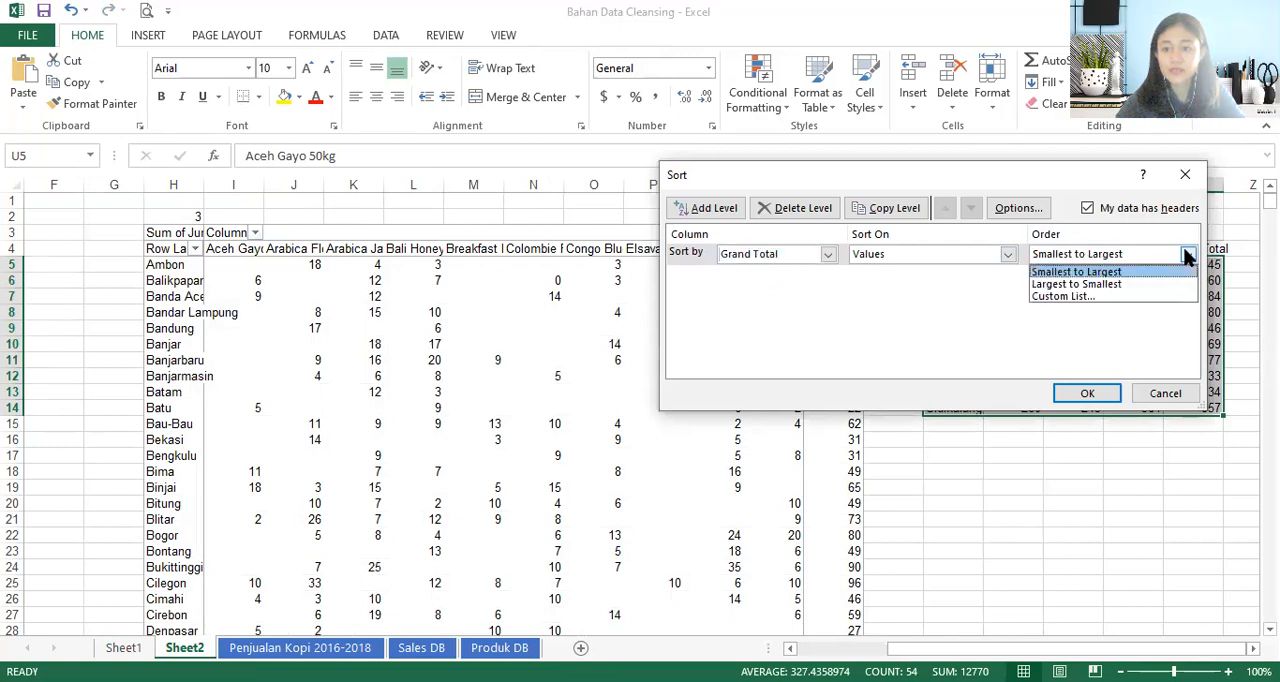
click(1124, 283)
click(1088, 393)
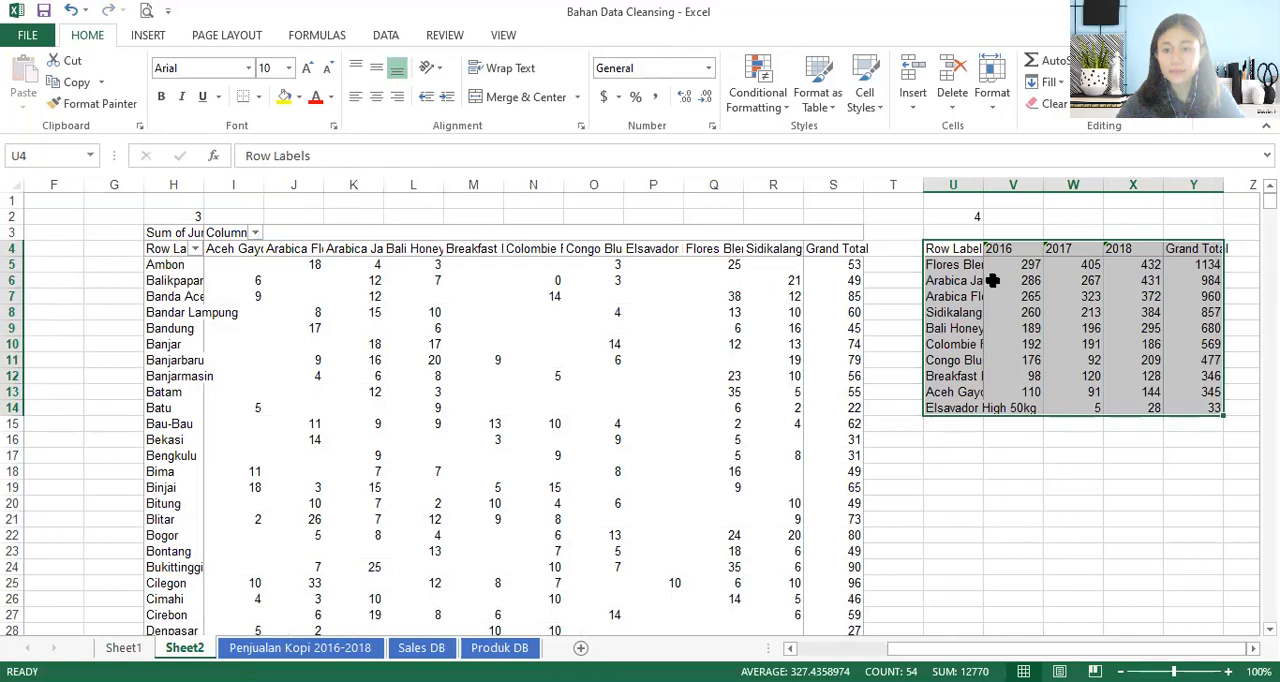
drag(983, 186, 1103, 190)
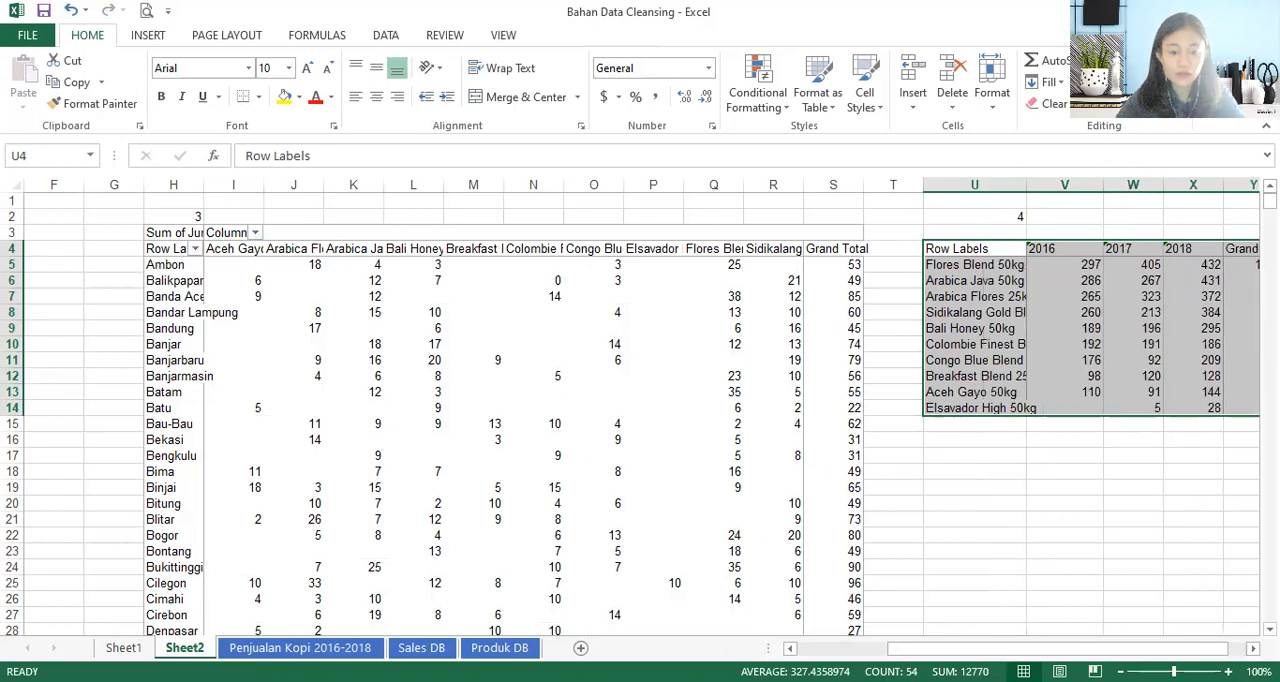
- Enter the number 5. in U16 of Sheet2, below the sorted product table
key(alt+Tab)
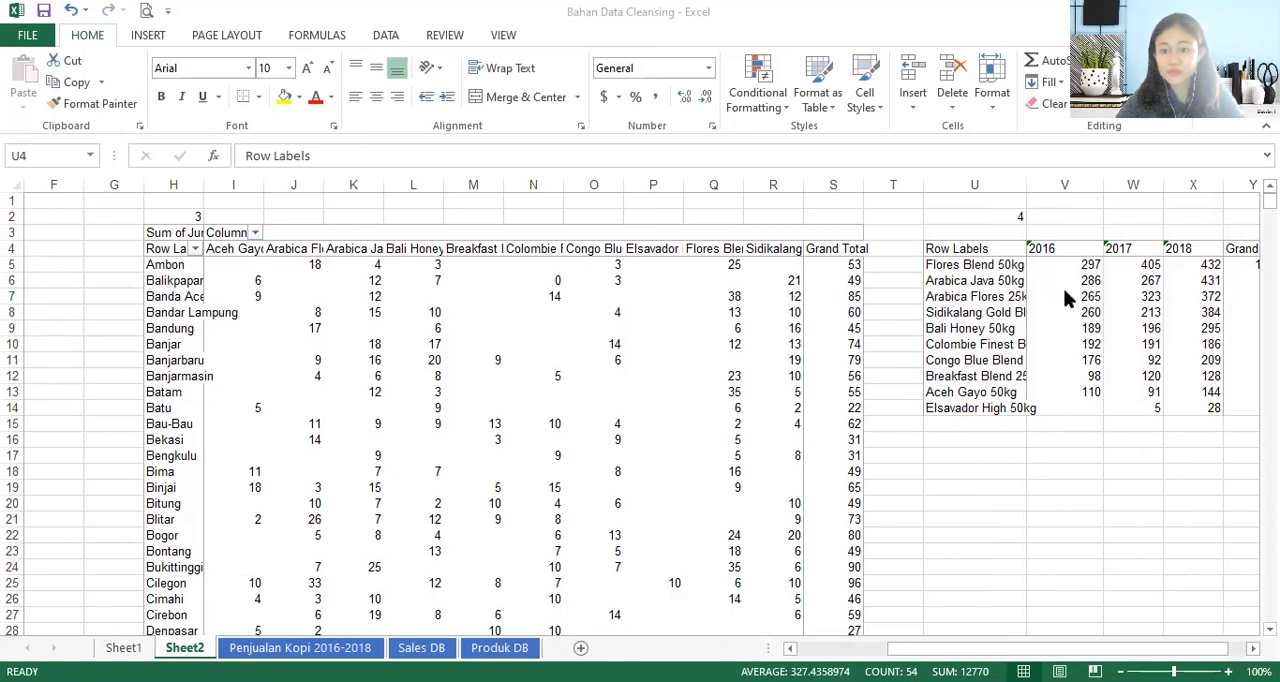
key(alt+Tab)
key(Down)
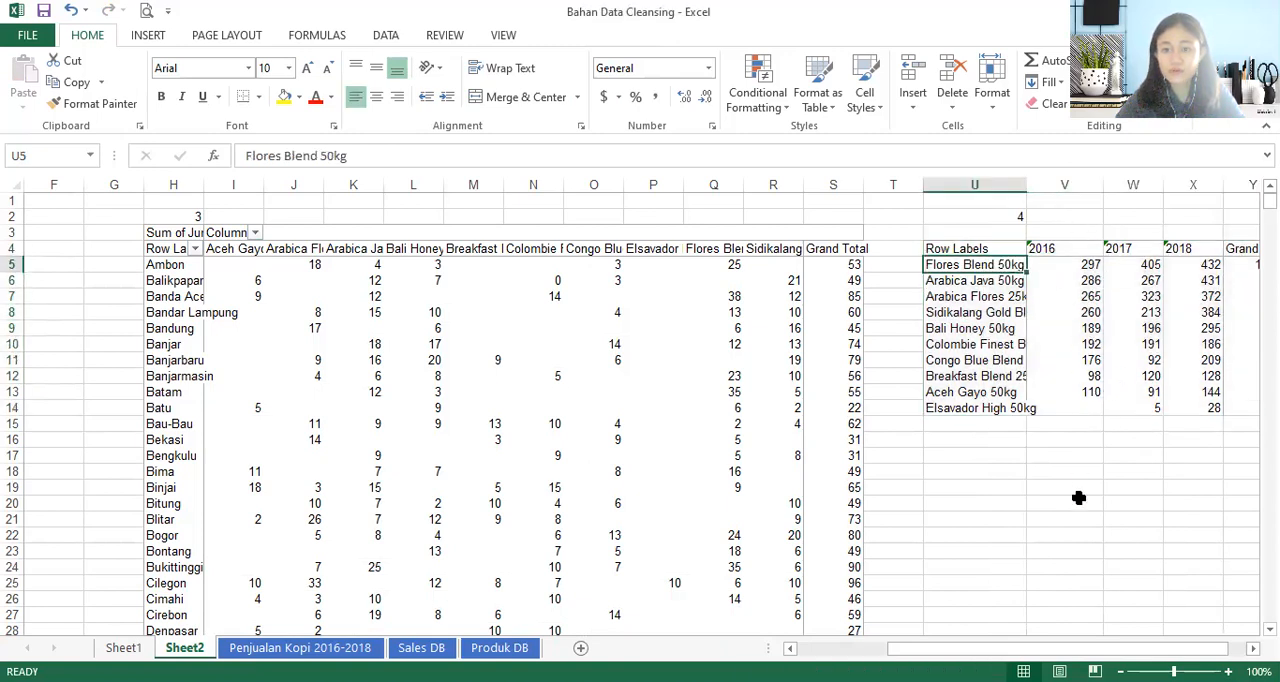
click(960, 441)
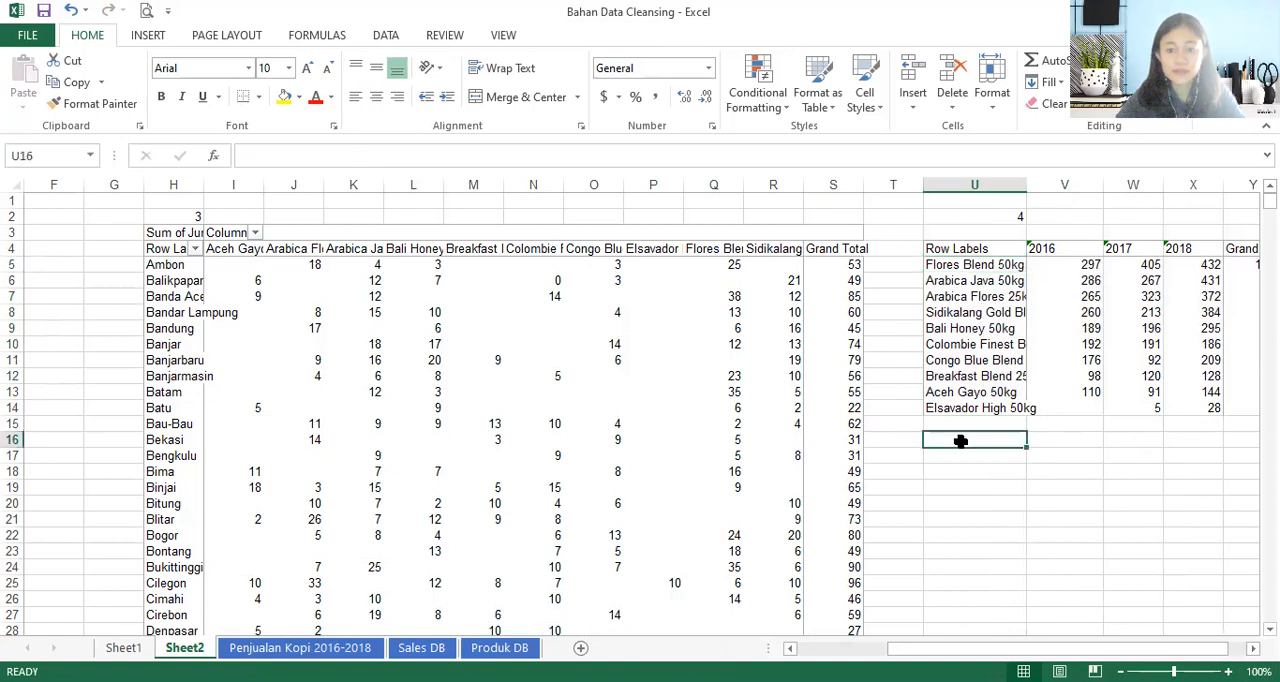
text(5.)
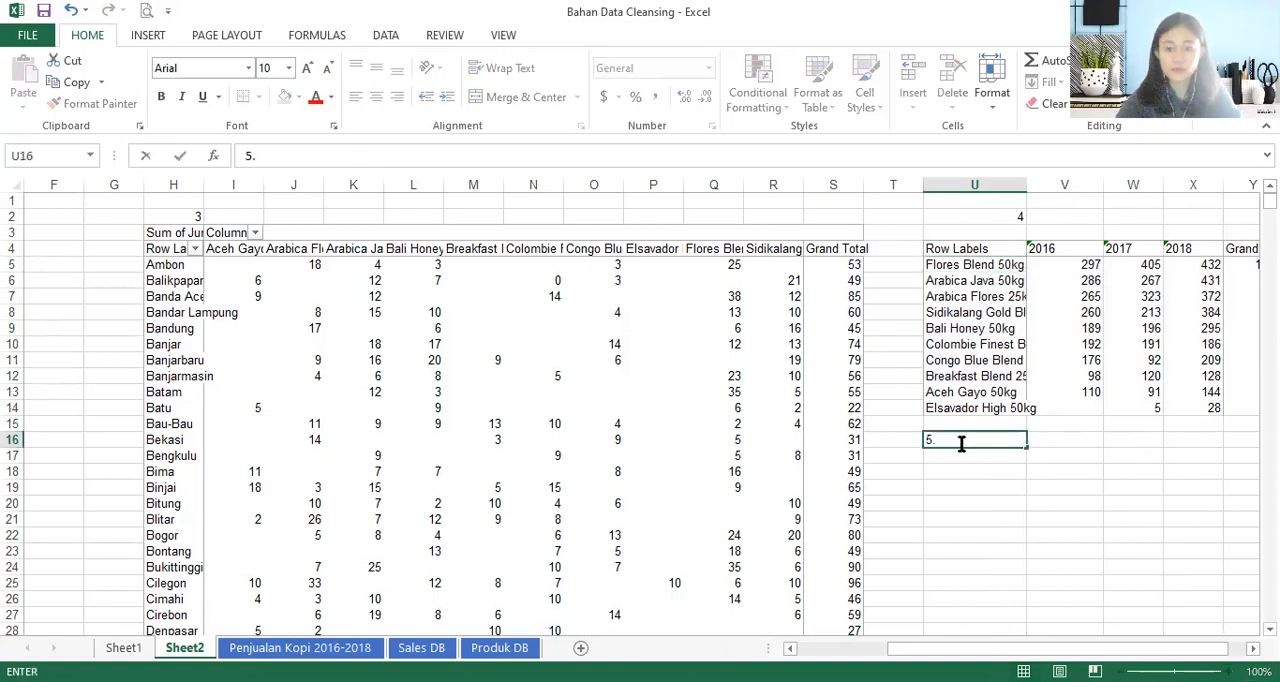
key(alt+Tab)
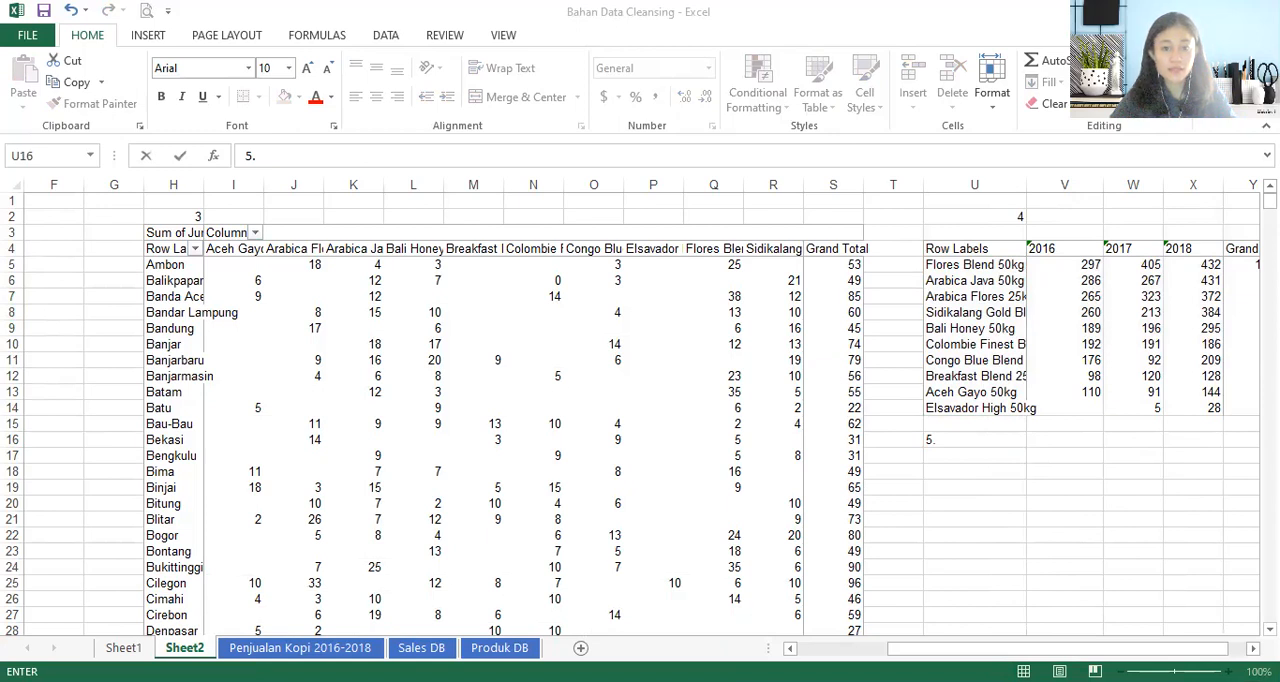
key(Escape)
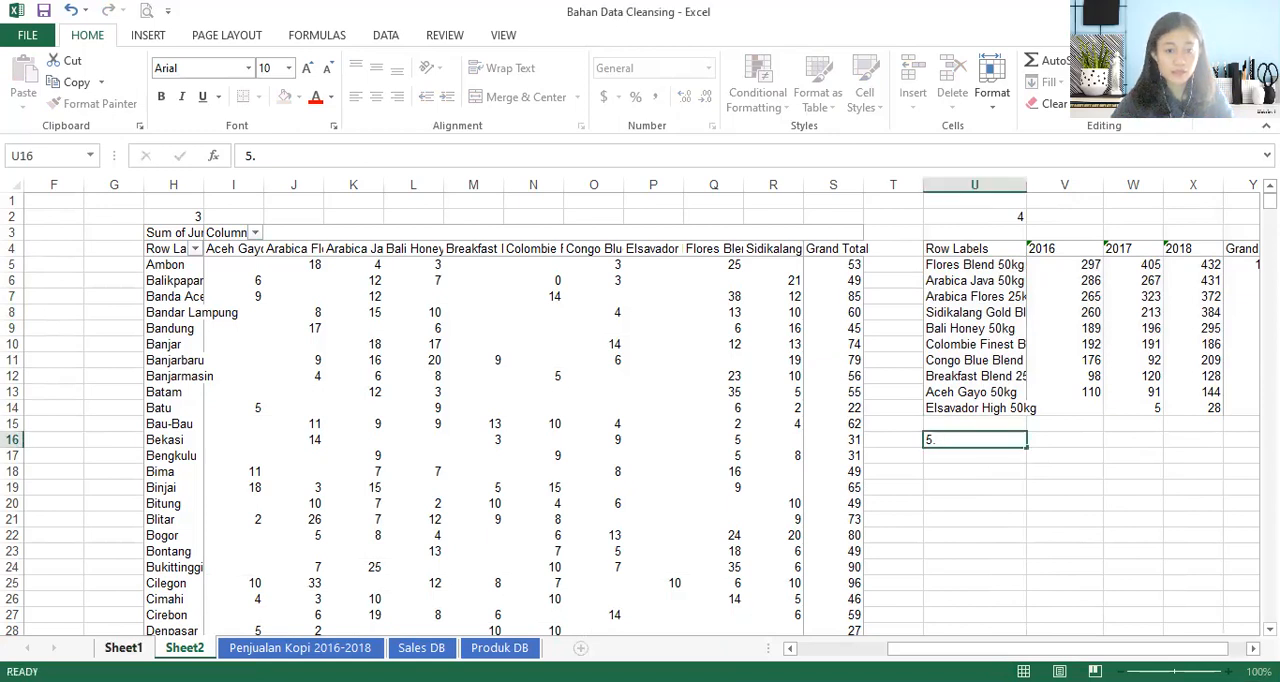
- Return to Sheet1 and remove Tanggal Pembelian, Nama Produk and Jumlah Pembelian from the PivotTable
click(123, 647)
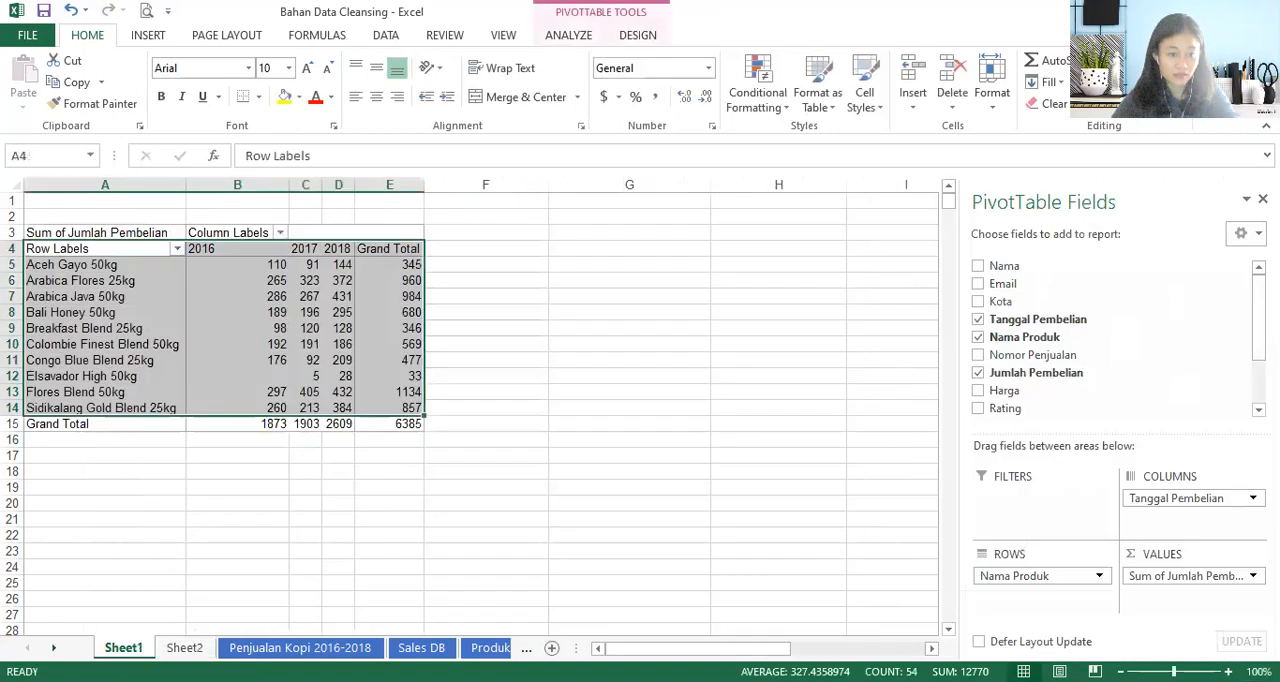
click(978, 319)
click(978, 337)
click(977, 373)
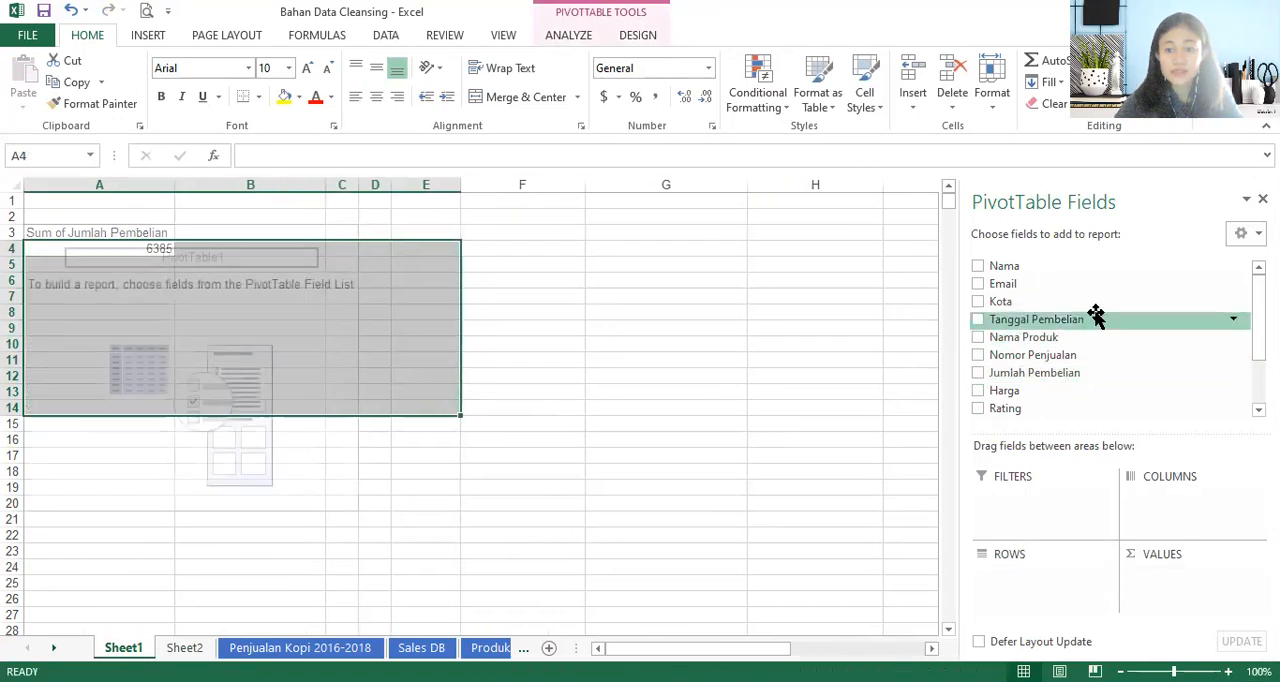
- Add Nama Sales to the empty PivotTable as its row field
scroll(1120, 340, down, 1)
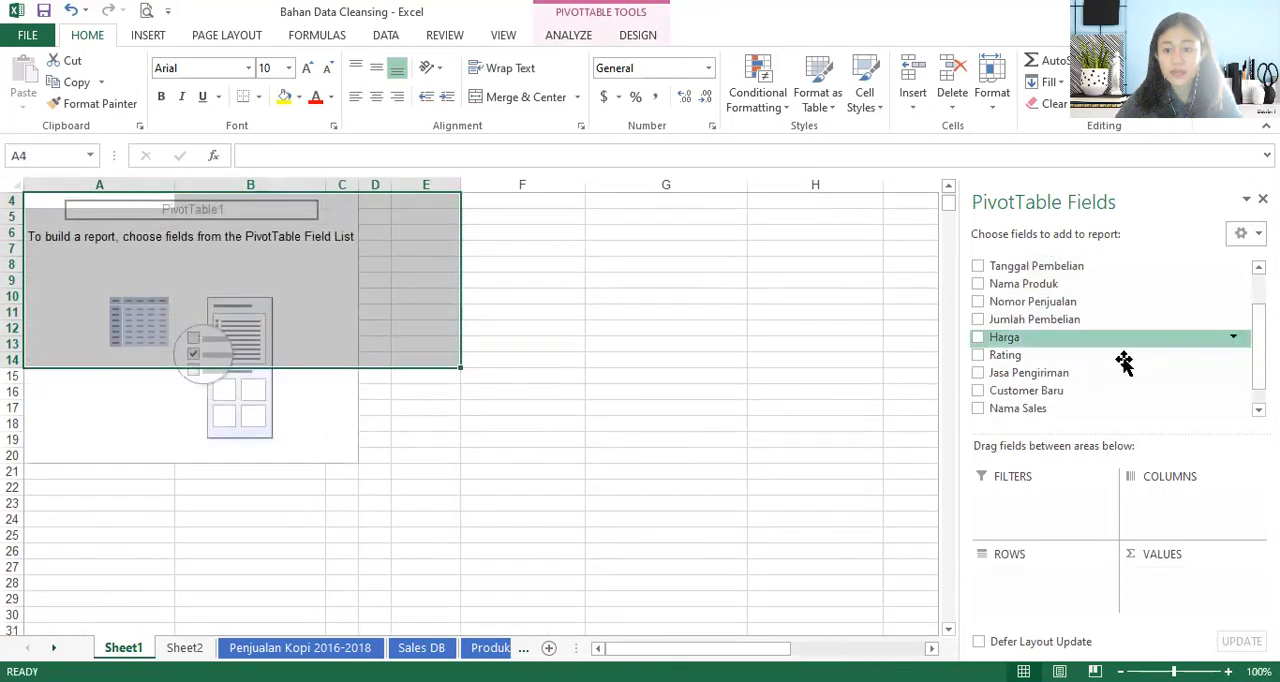
click(978, 408)
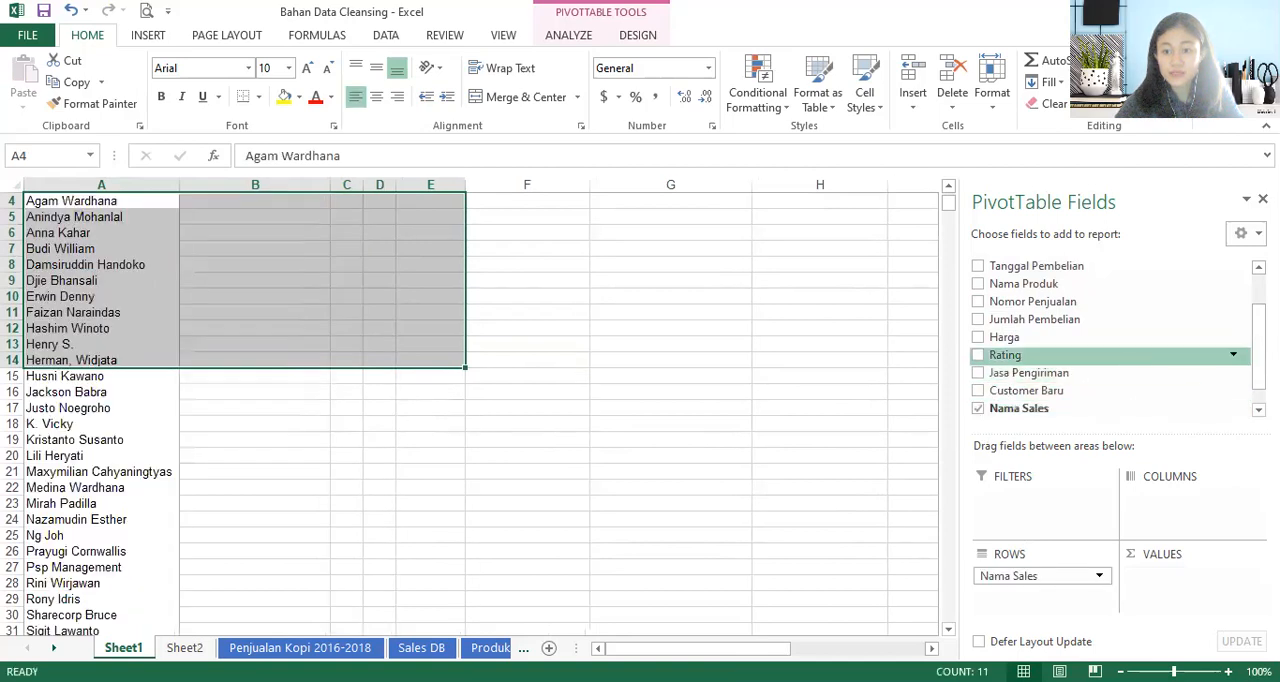
scroll(1110, 335, up, 1)
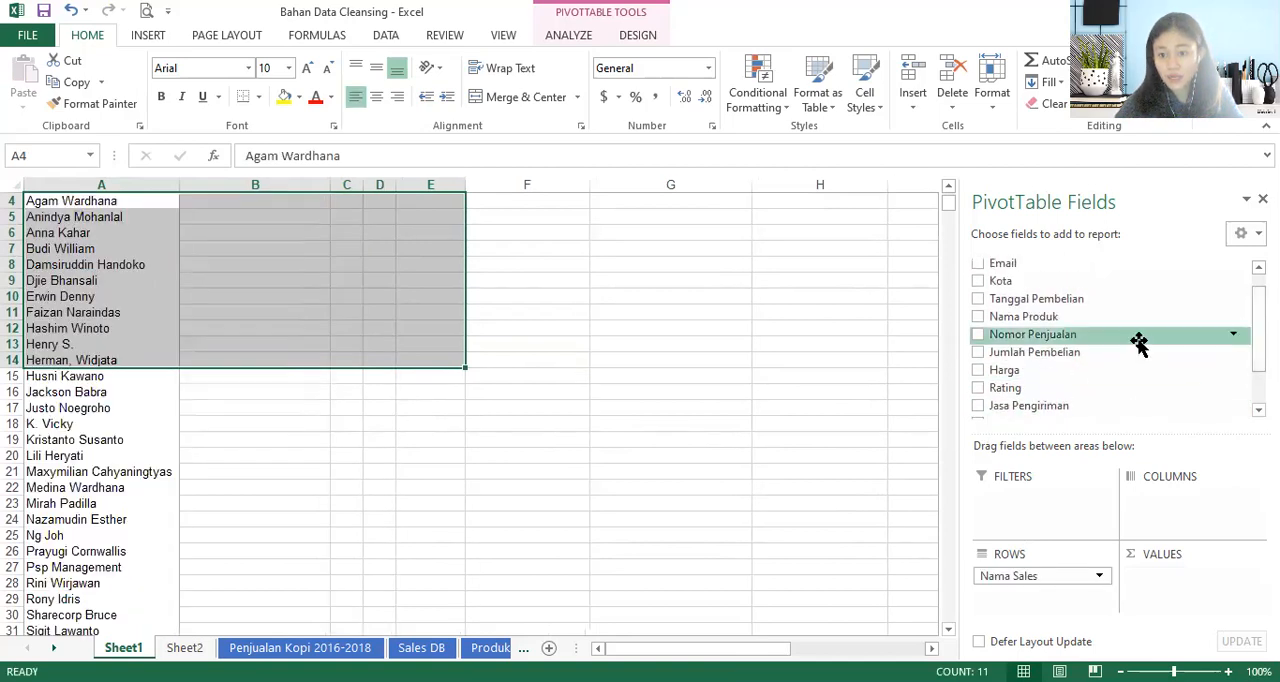
click(979, 316)
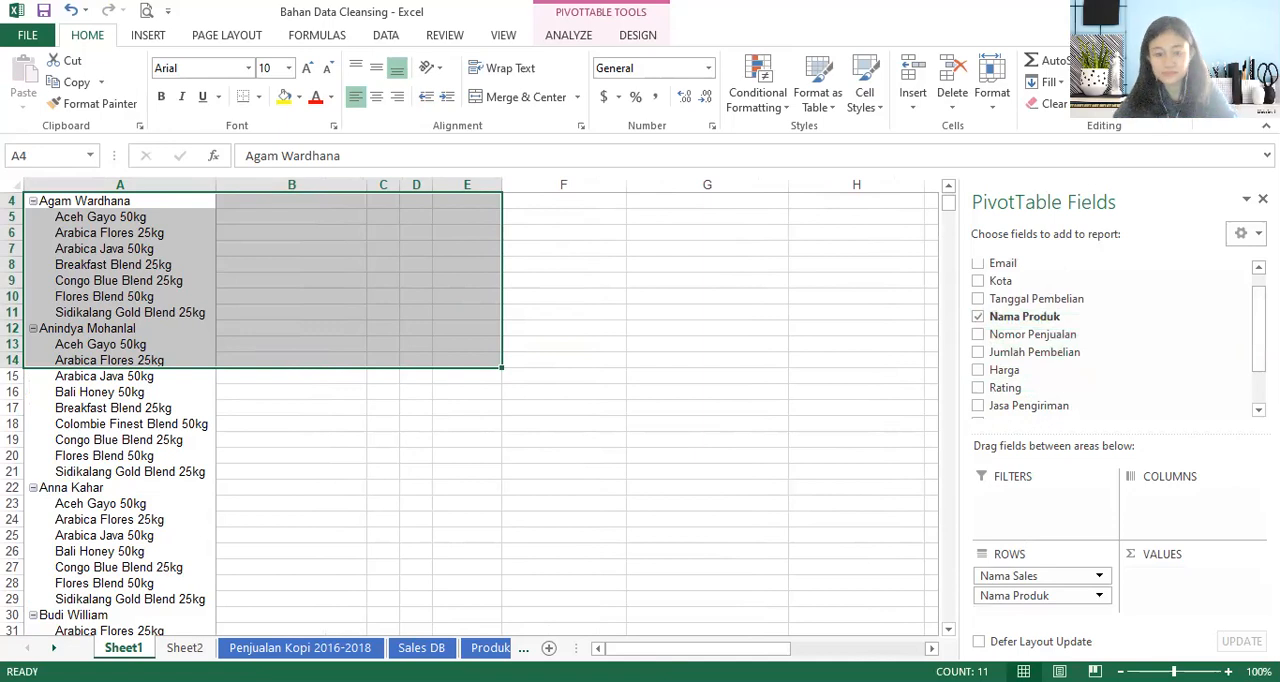
key(alt+Tab)
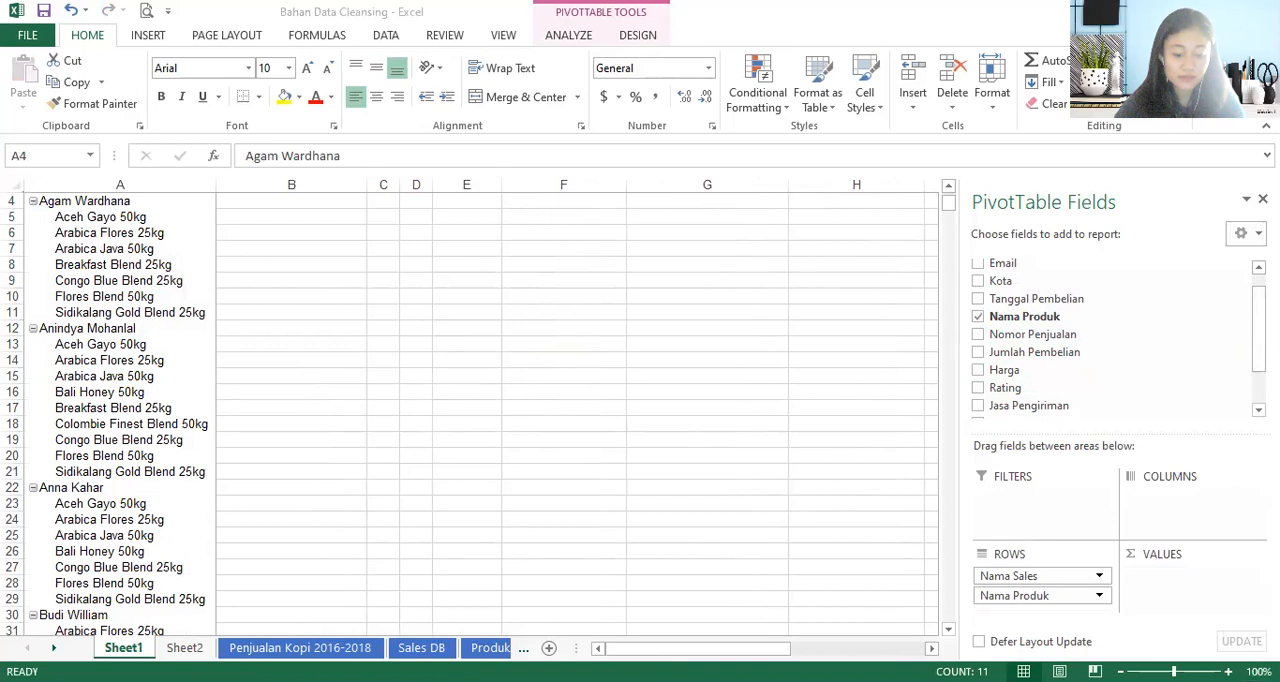
click(919, 120)
click(977, 316)
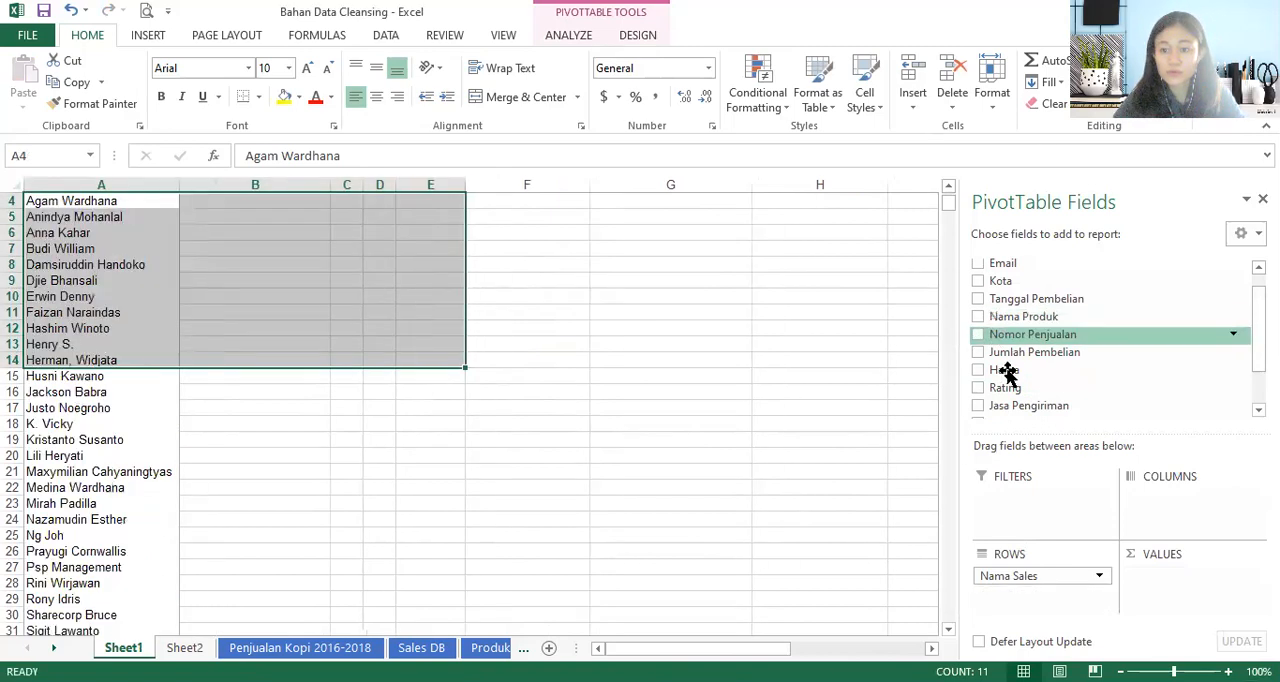
- Add Tanggal Pembelian as the PivotTable's columns and Jumlah Pembelian as its values, beside the Nama Sales rows
click(979, 352)
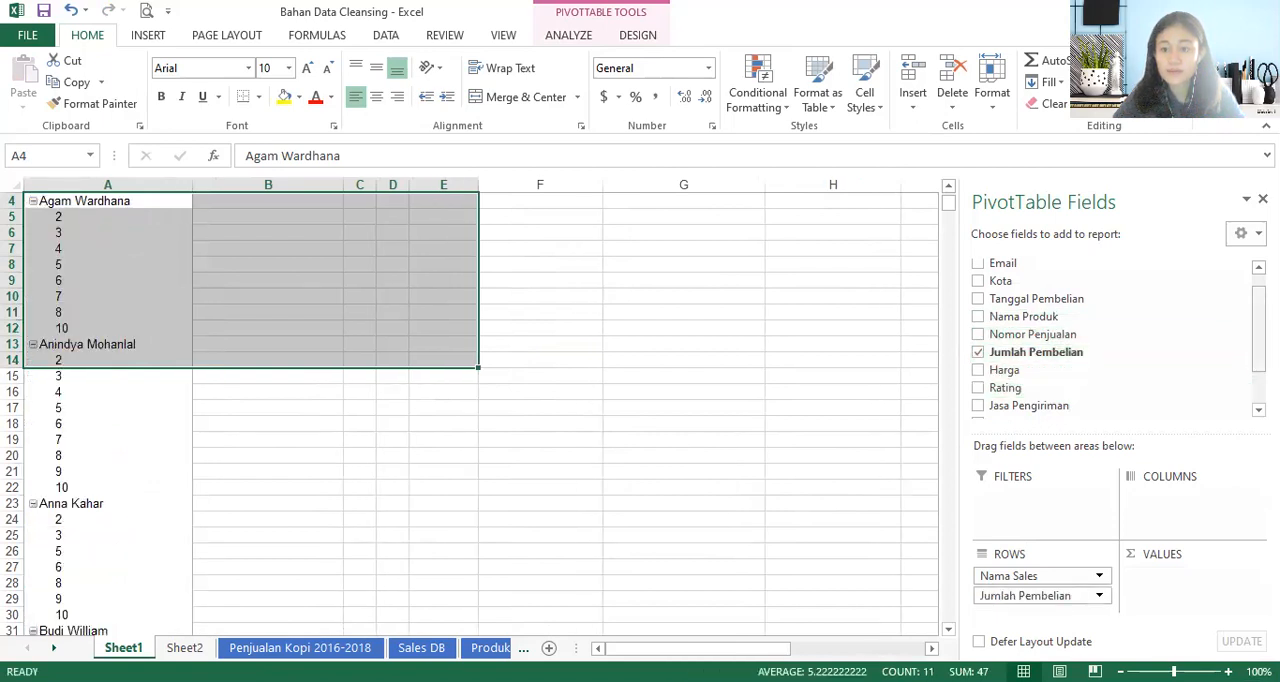
click(979, 298)
drag(984, 598, 1180, 490)
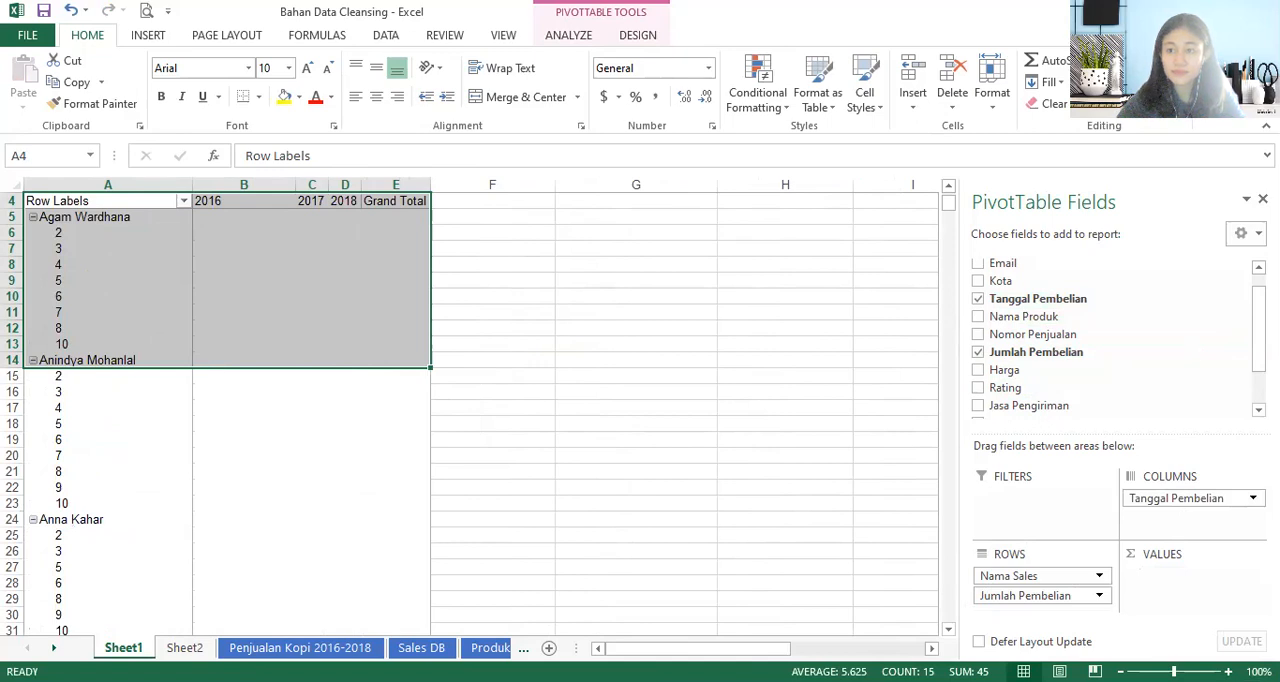
drag(1026, 597, 1172, 592)
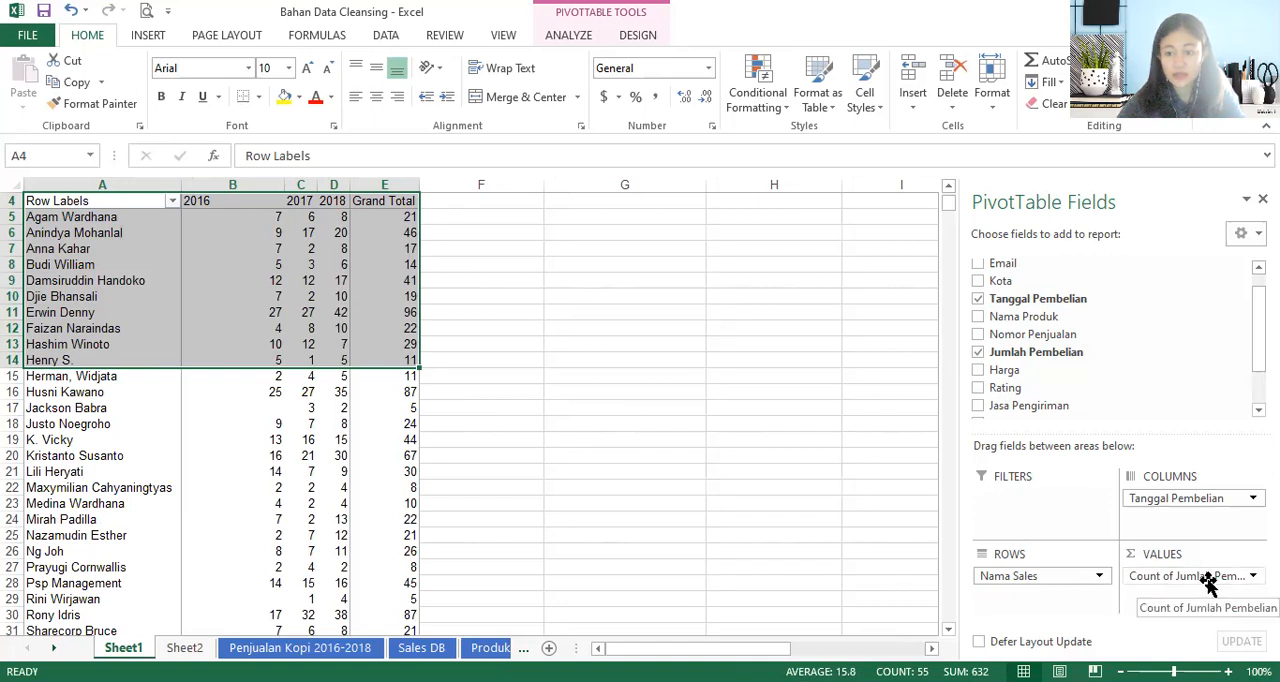
- Summarize Jumlah Pembelian by Sum instead of Count in the Nama Sales PivotTable
click(1195, 580)
click(1080, 477)
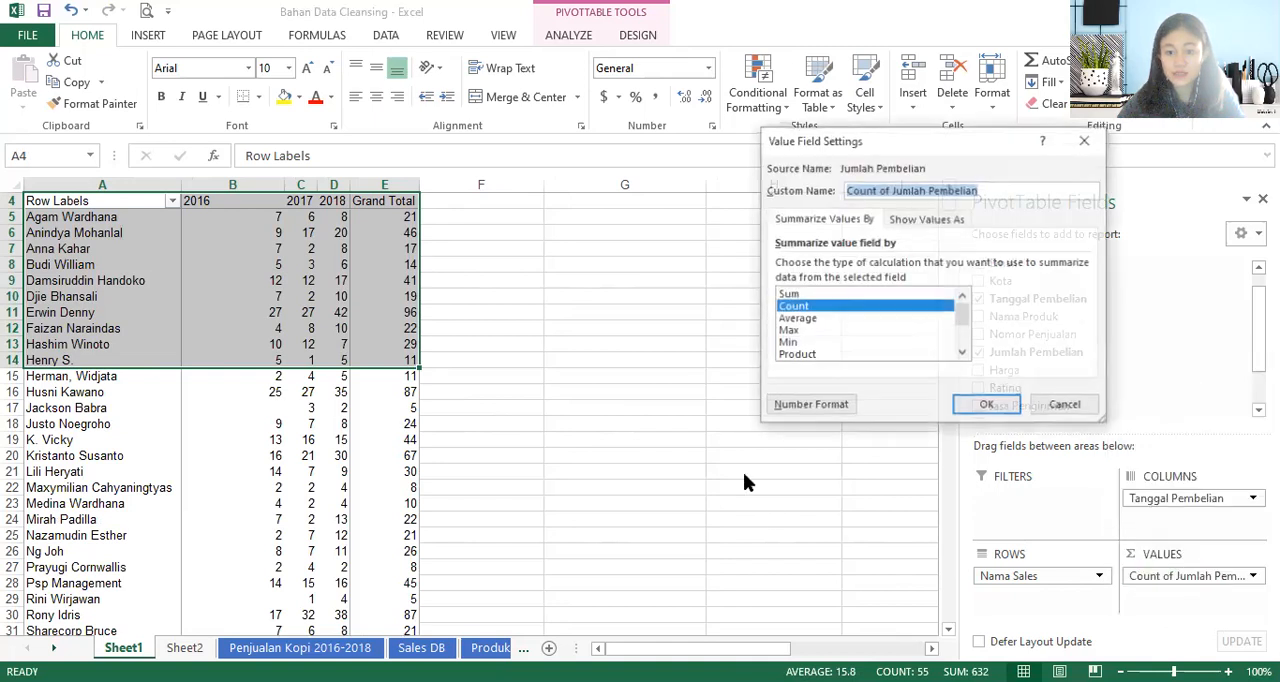
click(854, 296)
click(987, 406)
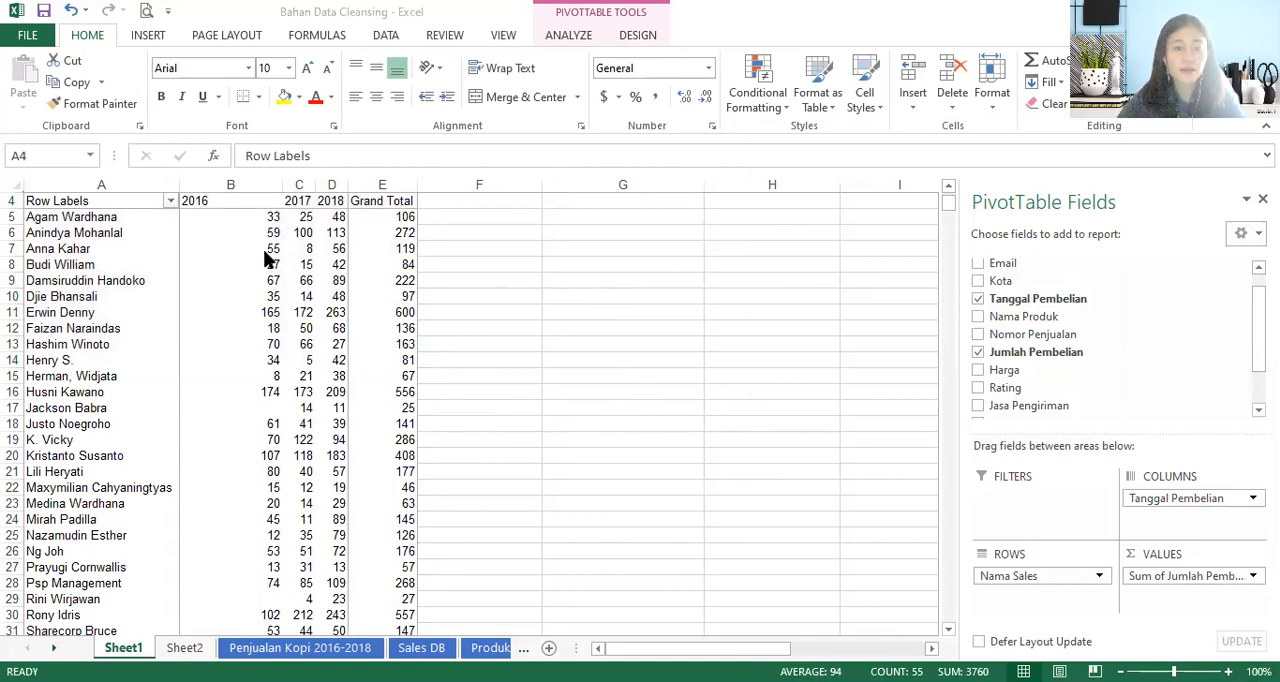
- Group the PivotTable's Tanggal Pembelian columns by Months and Years
click(335, 204)
click(204, 202)
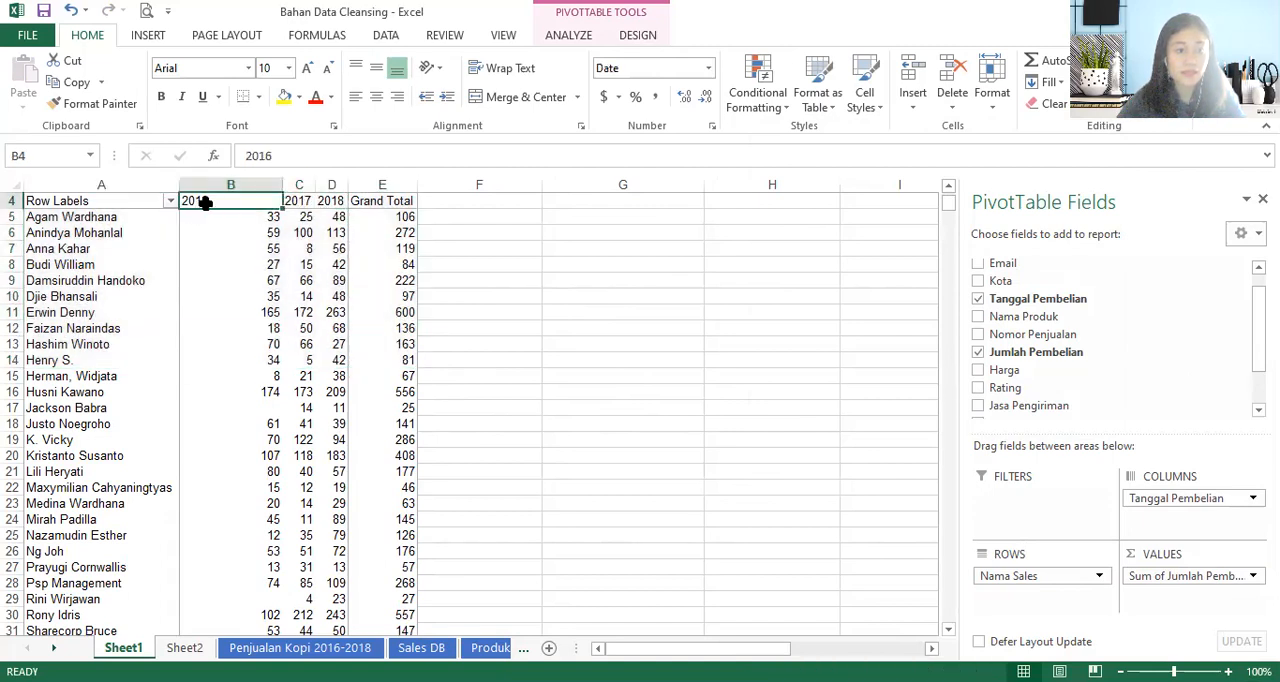
scroll(270, 229, up, 1)
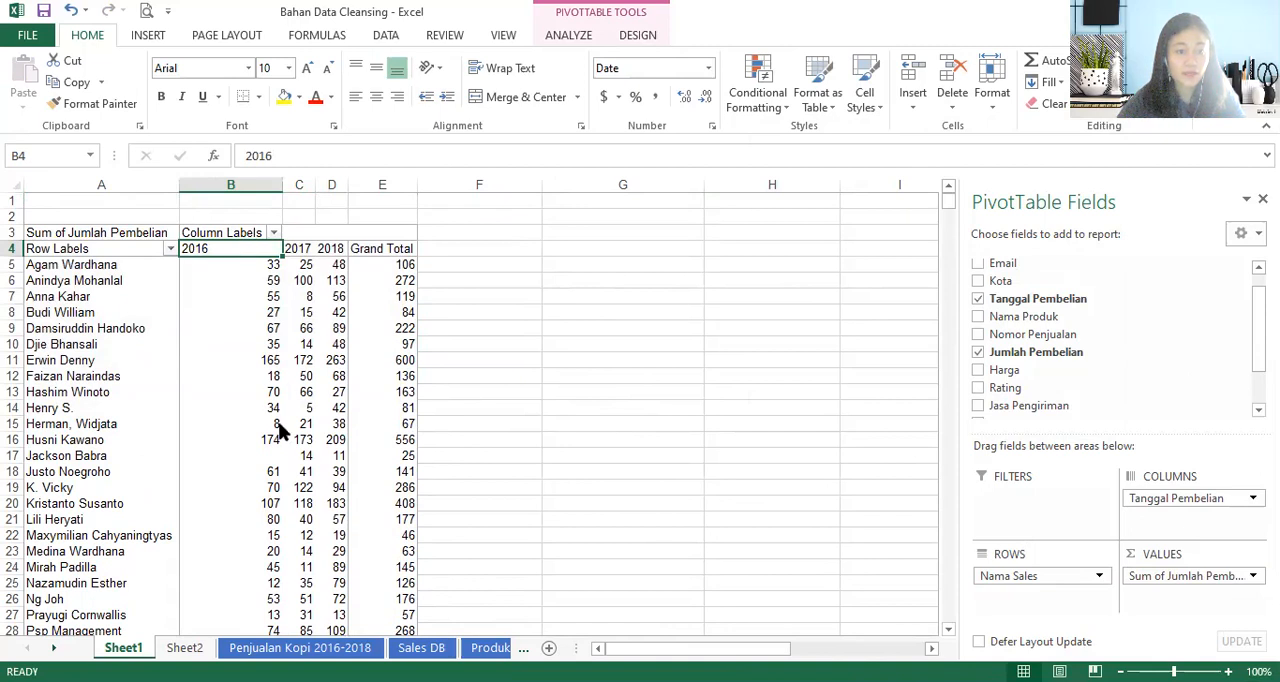
click(204, 422)
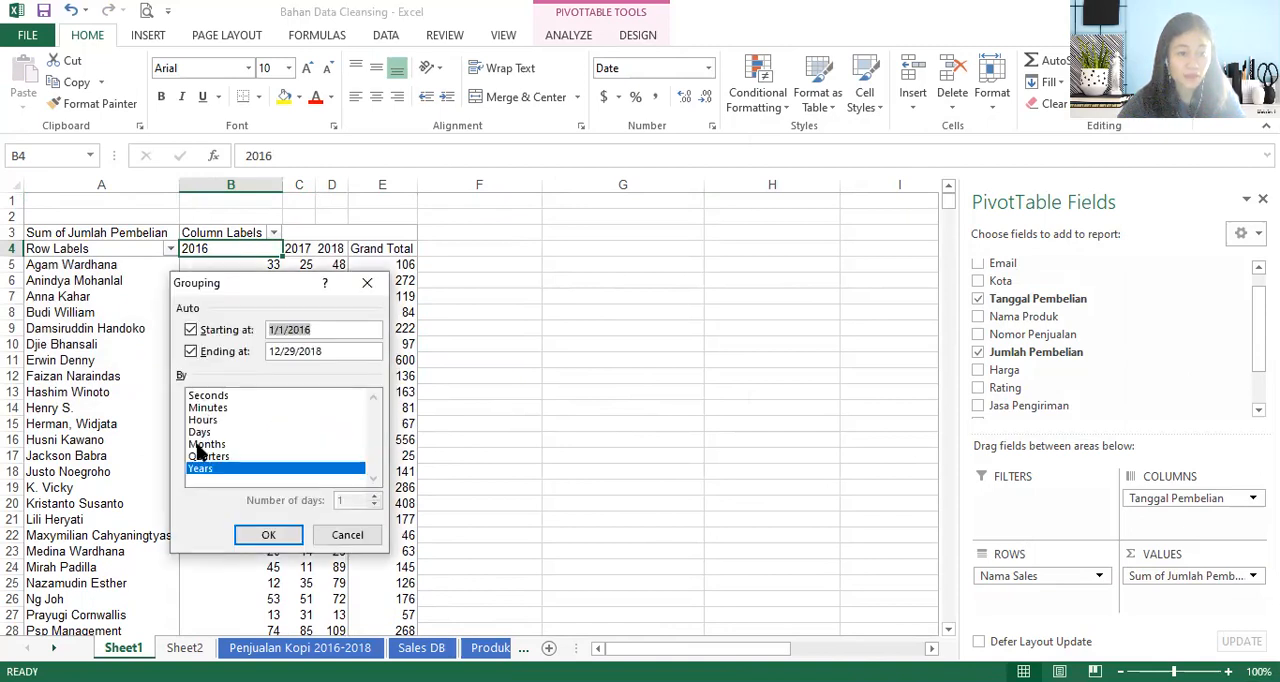
click(208, 444)
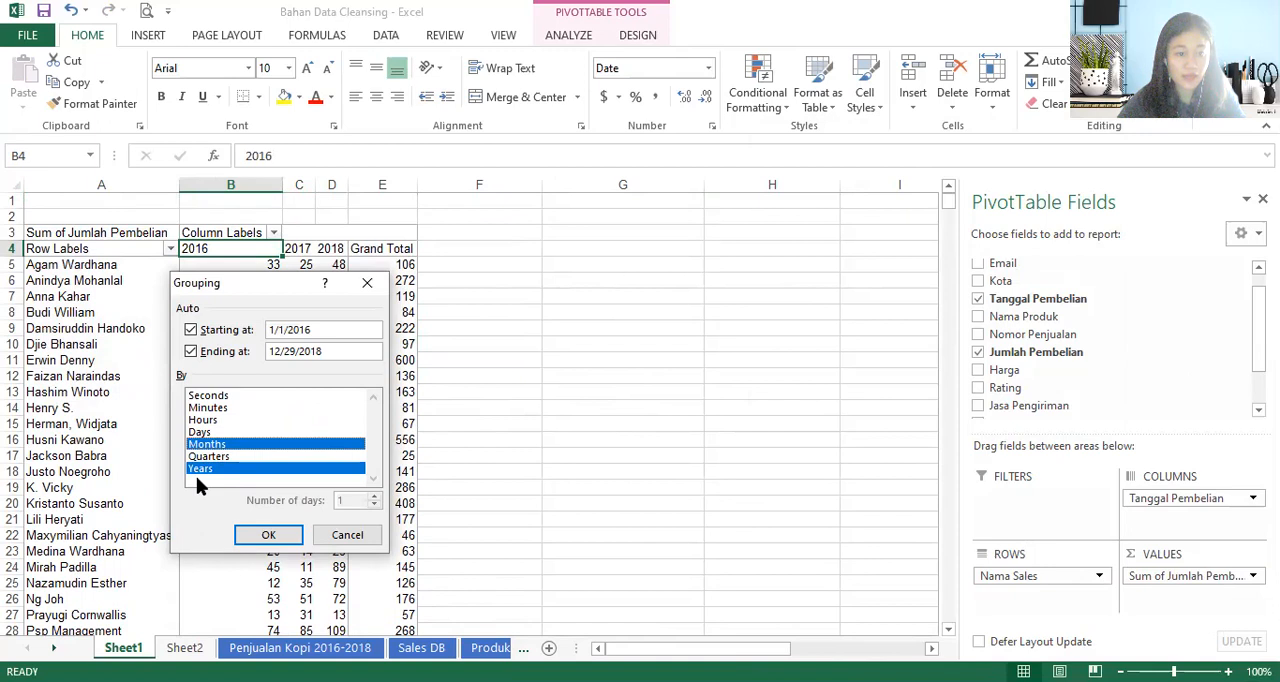
click(268, 534)
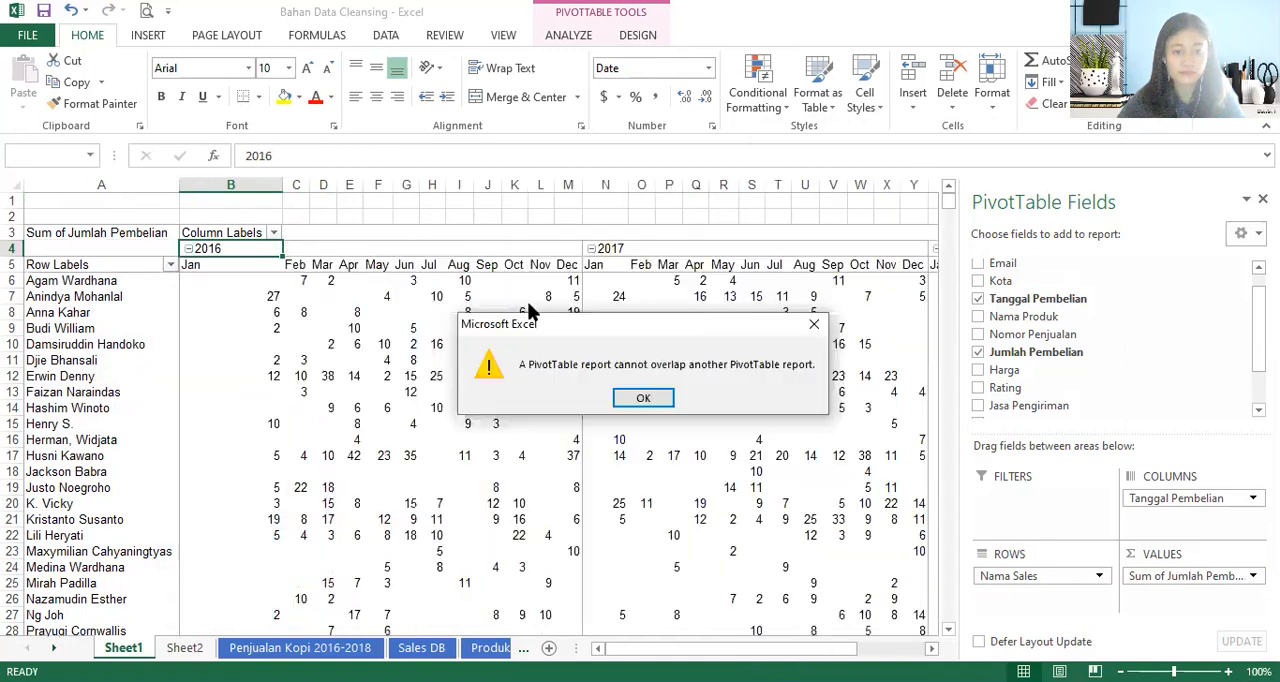
click(643, 399)
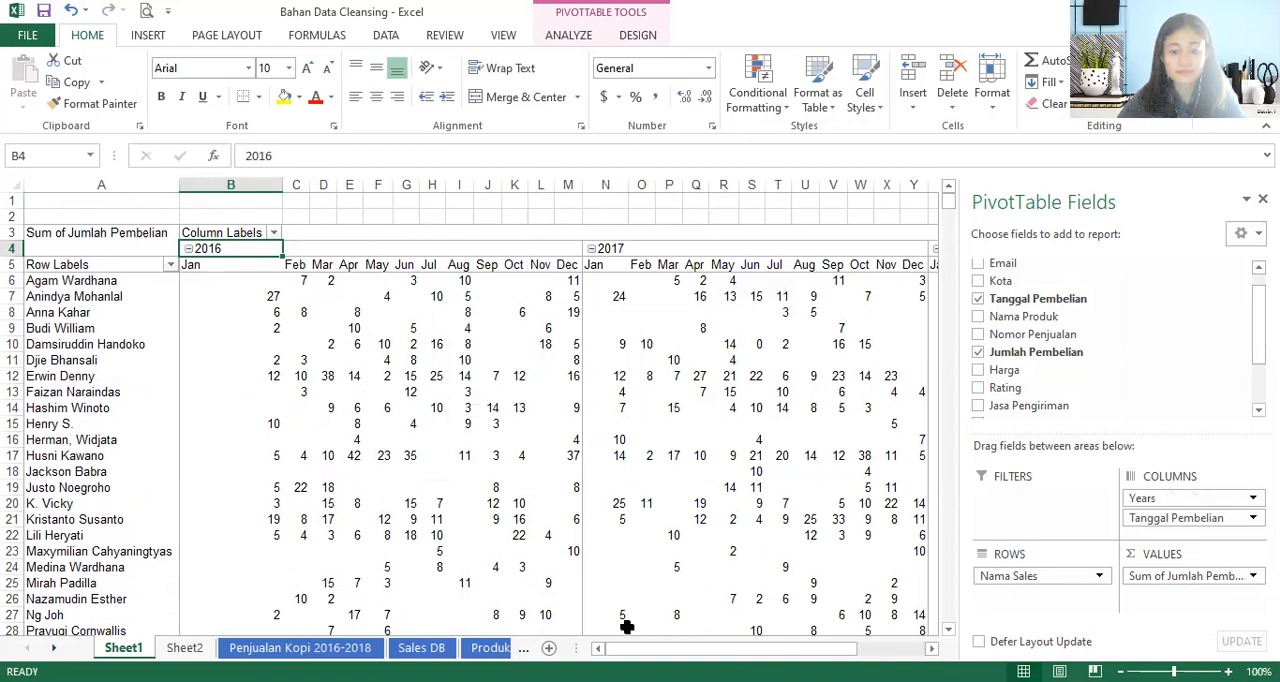
- Review the 2018 month columns through Grand Total and collapse the 2016 and 2017 groups to yearly columns
click(746, 249)
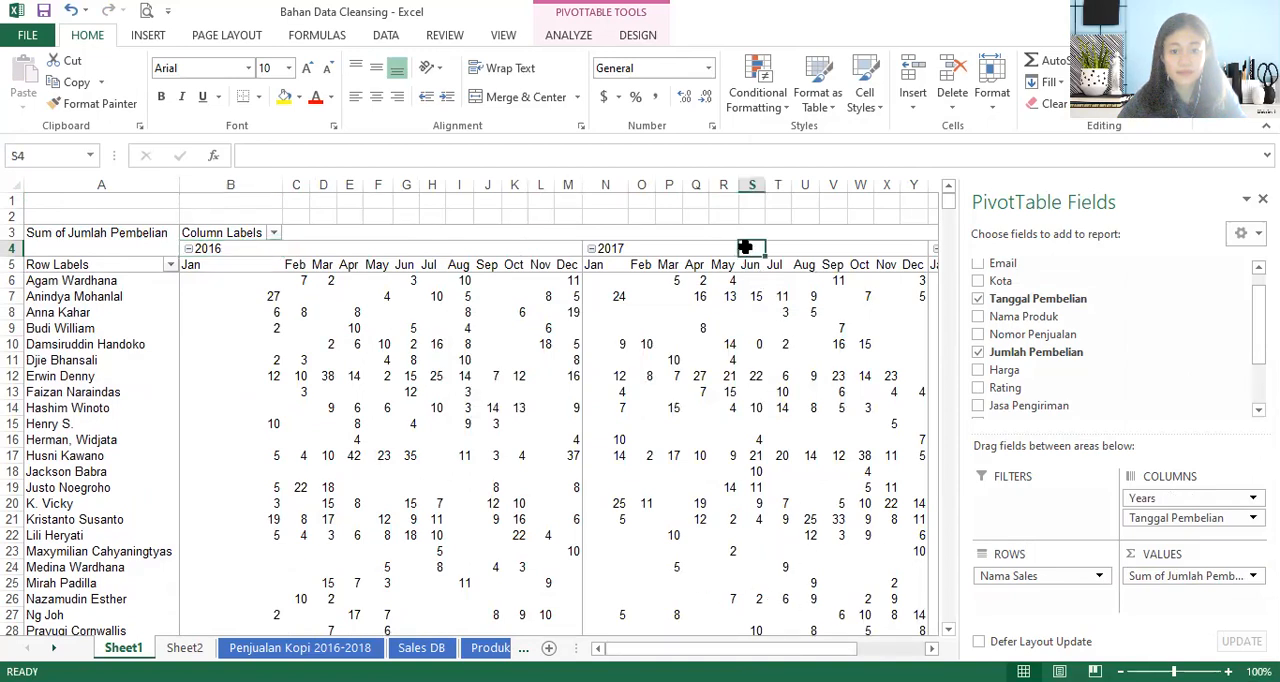
key(ctrl+Right)
key(ctrl+Right)
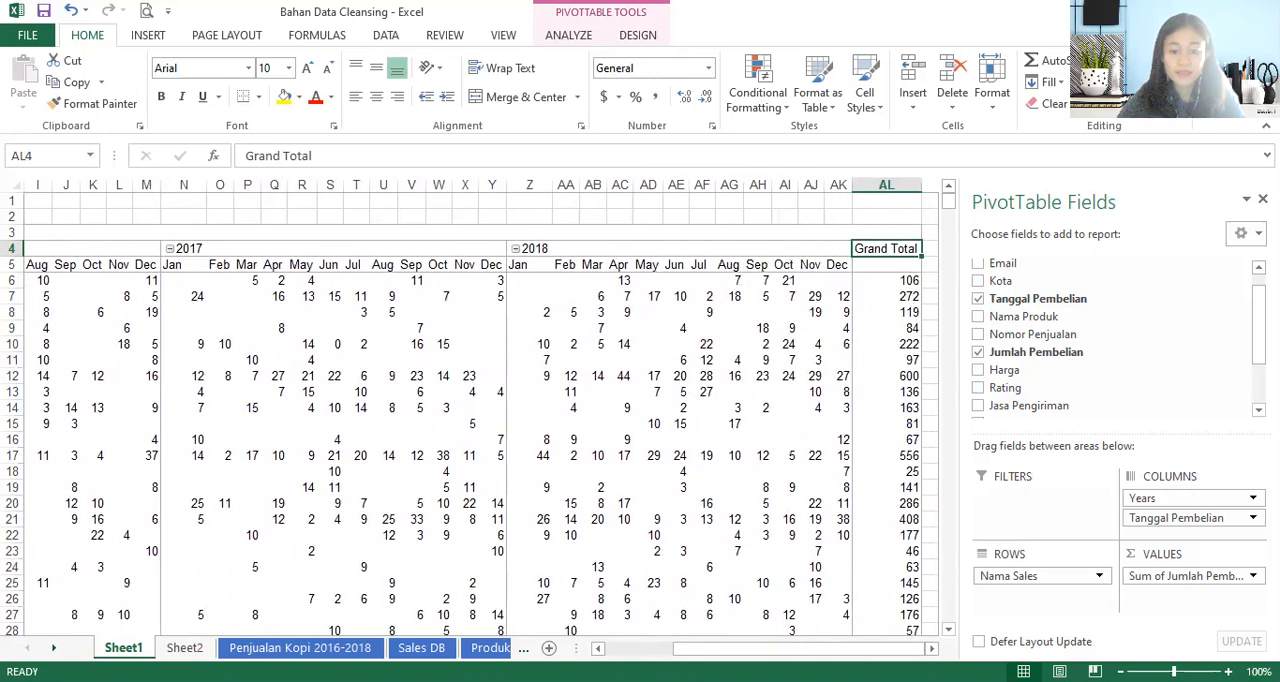
key(alt+Tab)
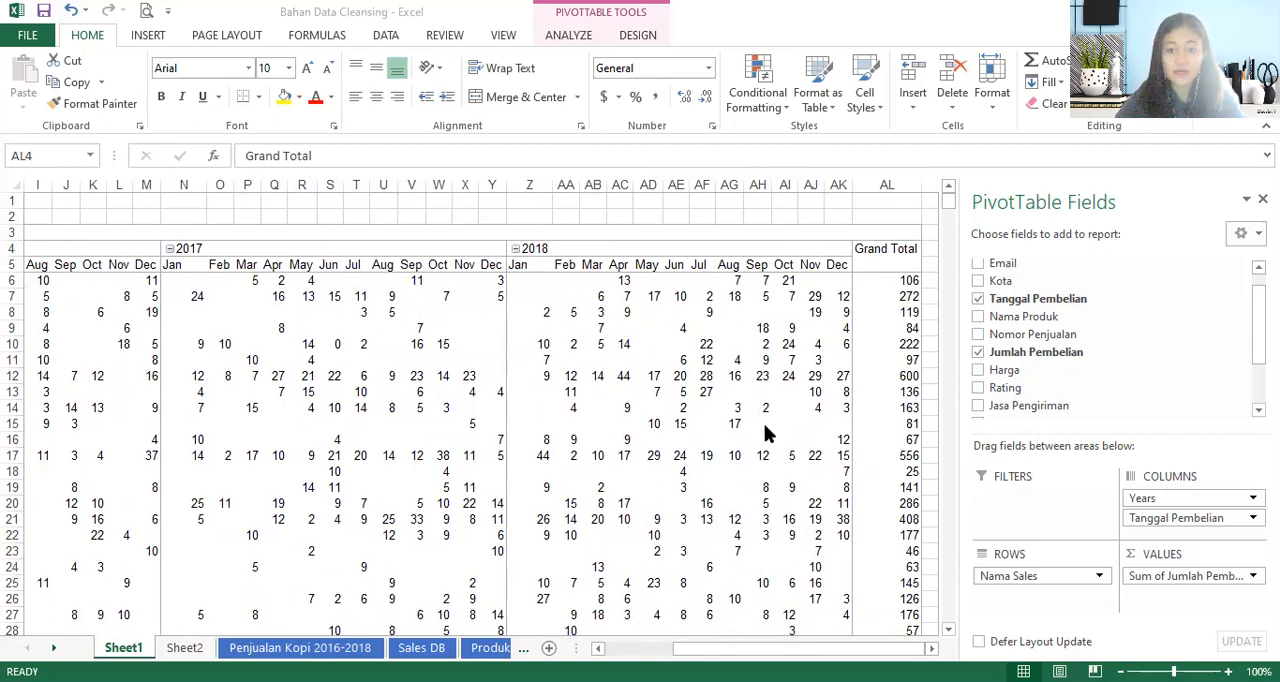
drag(838, 264, 782, 265)
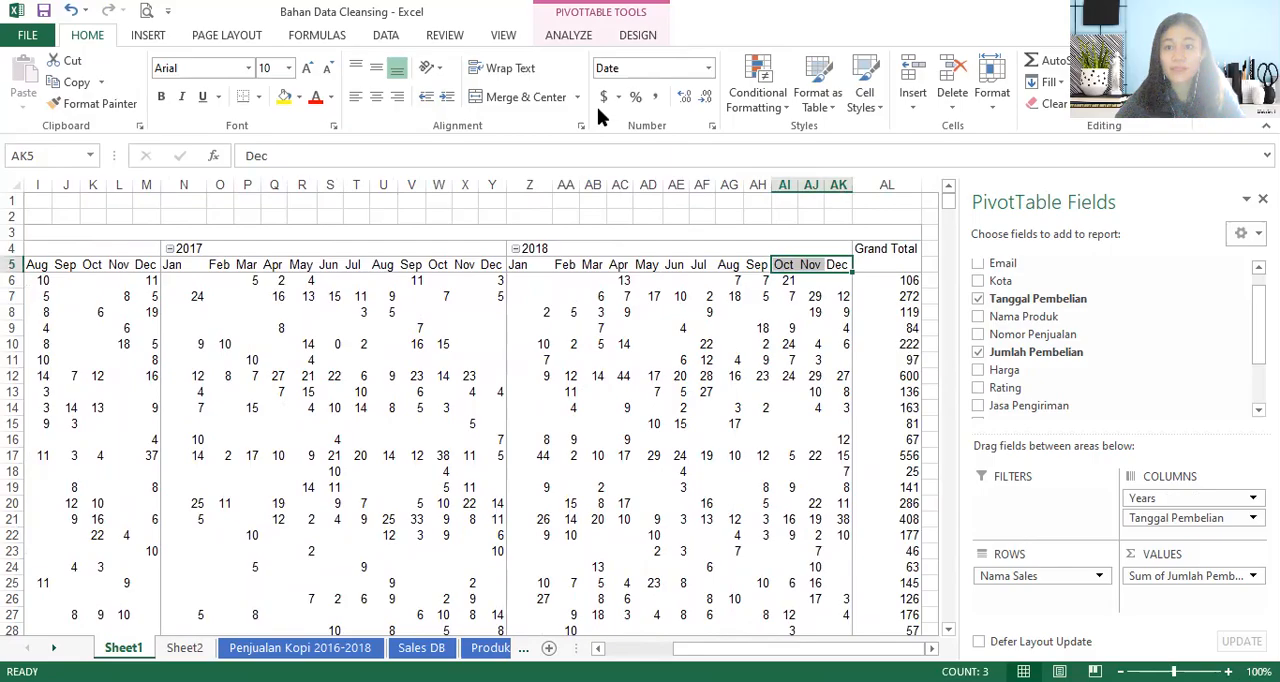
- Copy the Nama Sales PivotTable table from Sheet1 and paste it into Sheet2 starting at cell U17
key(ctrl+a)
key(ctrl+c)
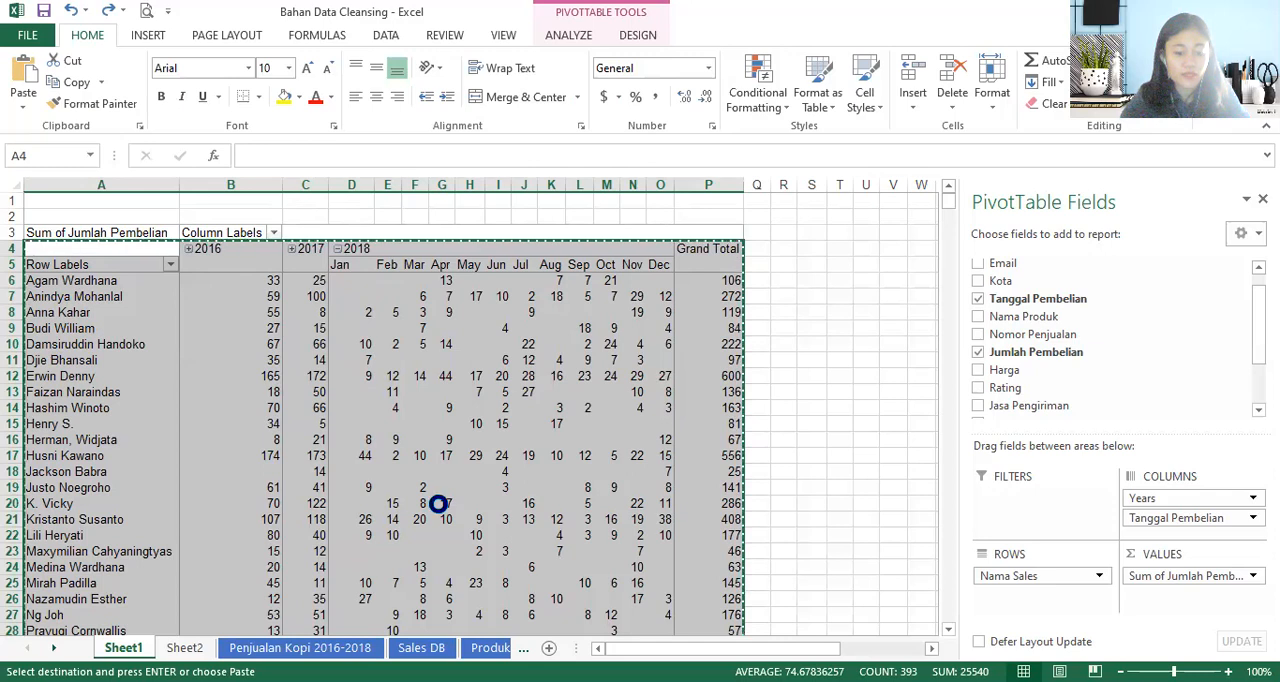
click(184, 647)
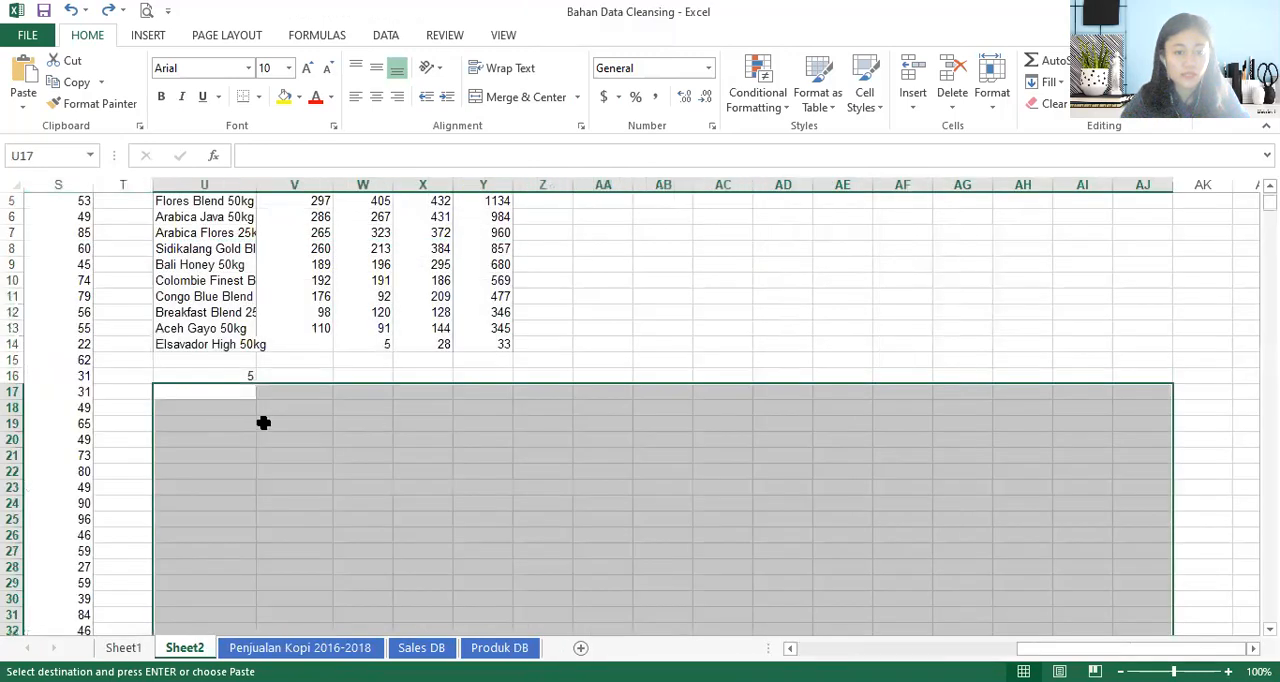
key(ctrl+c)
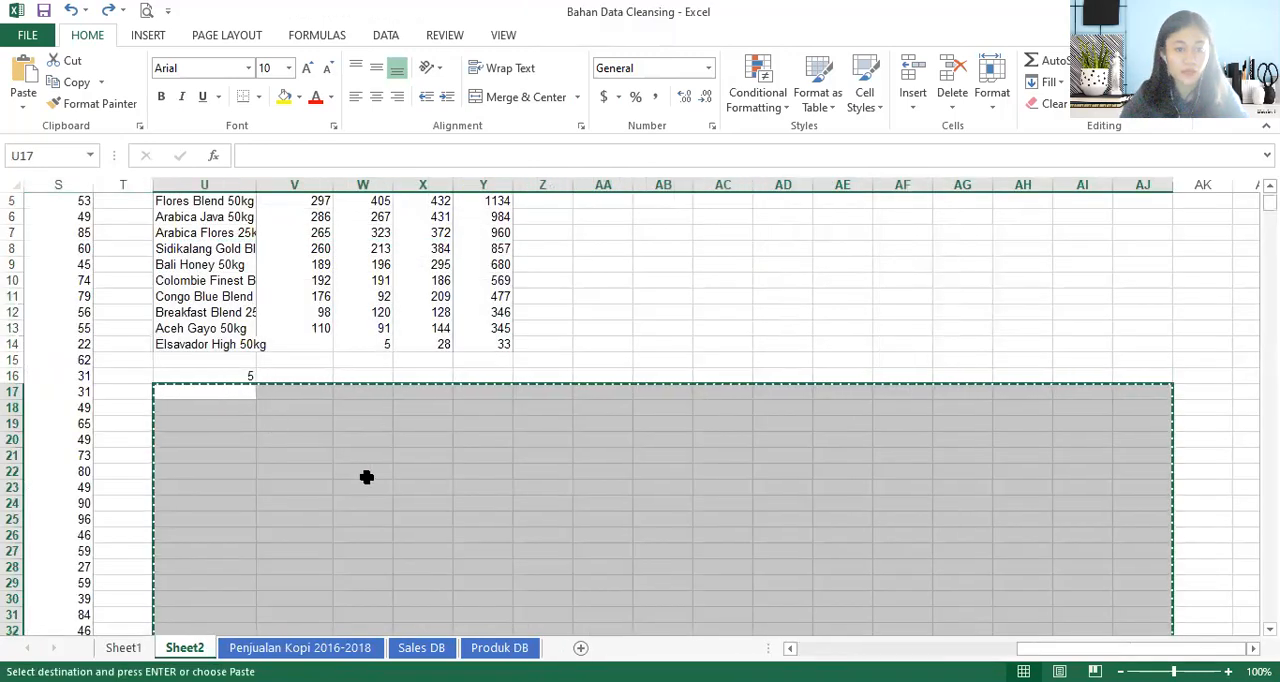
click(123, 647)
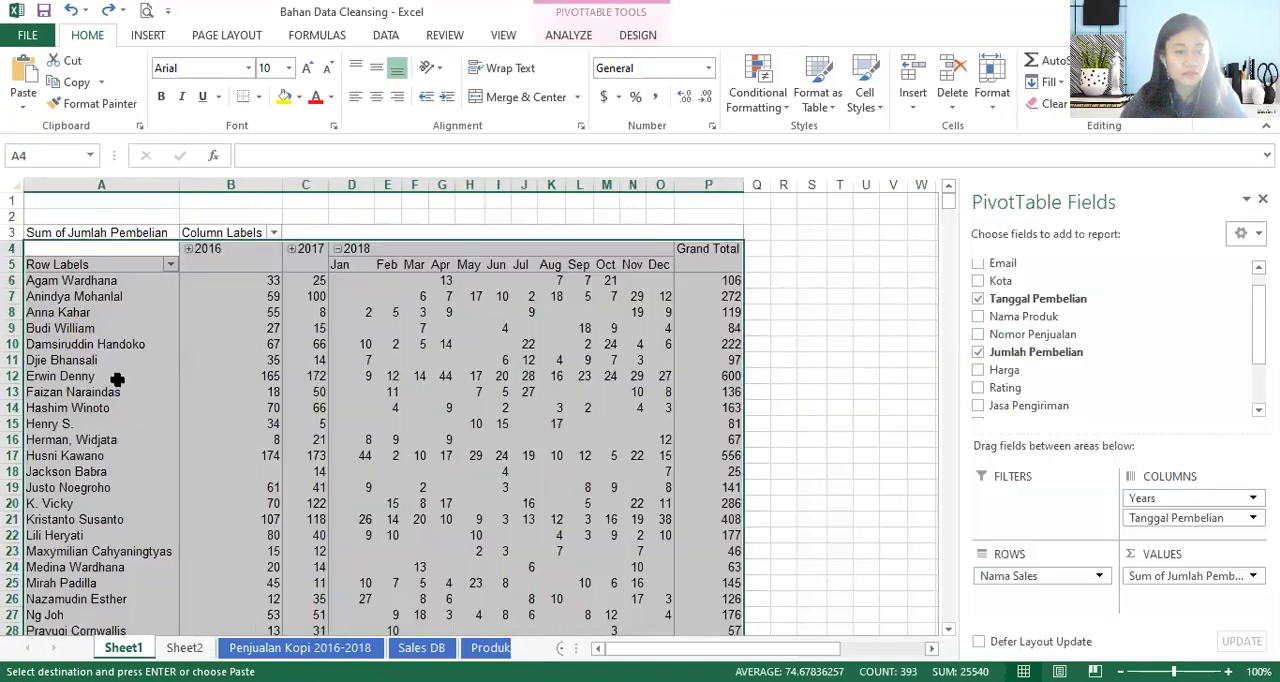
click(184, 647)
key(ctrl+v)
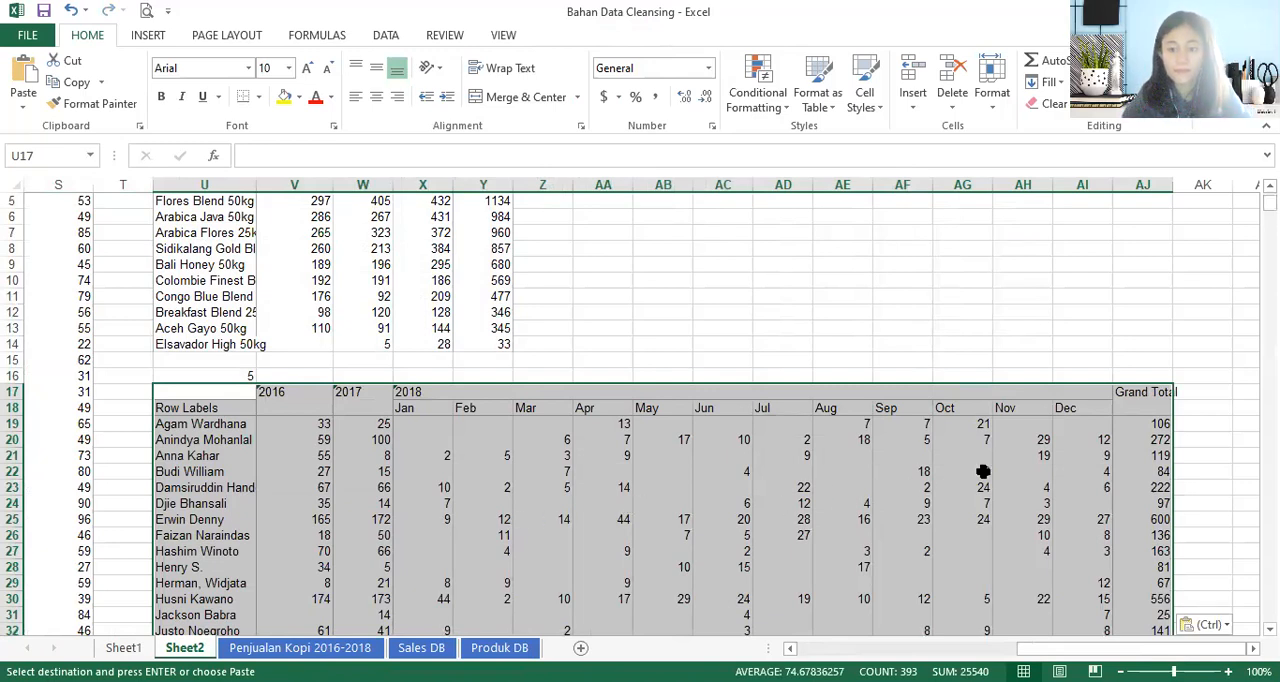
click(355, 453)
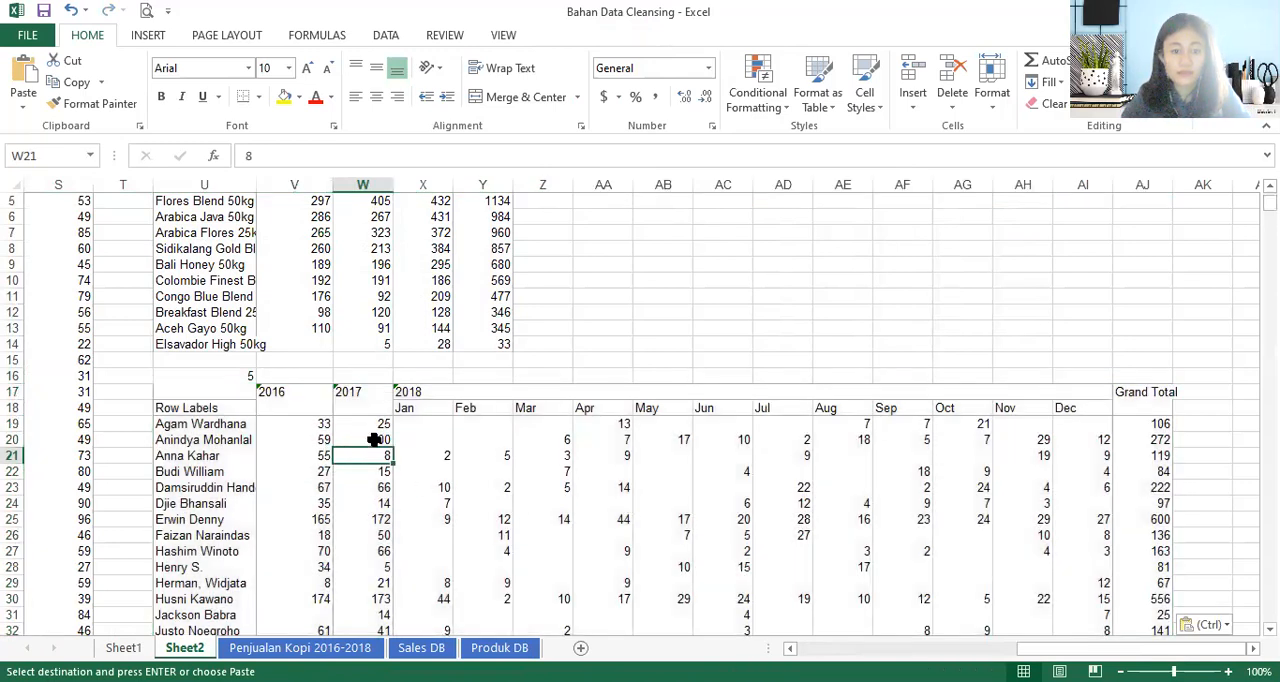
scroll(400, 430, down, 1)
drag(286, 348, 347, 355)
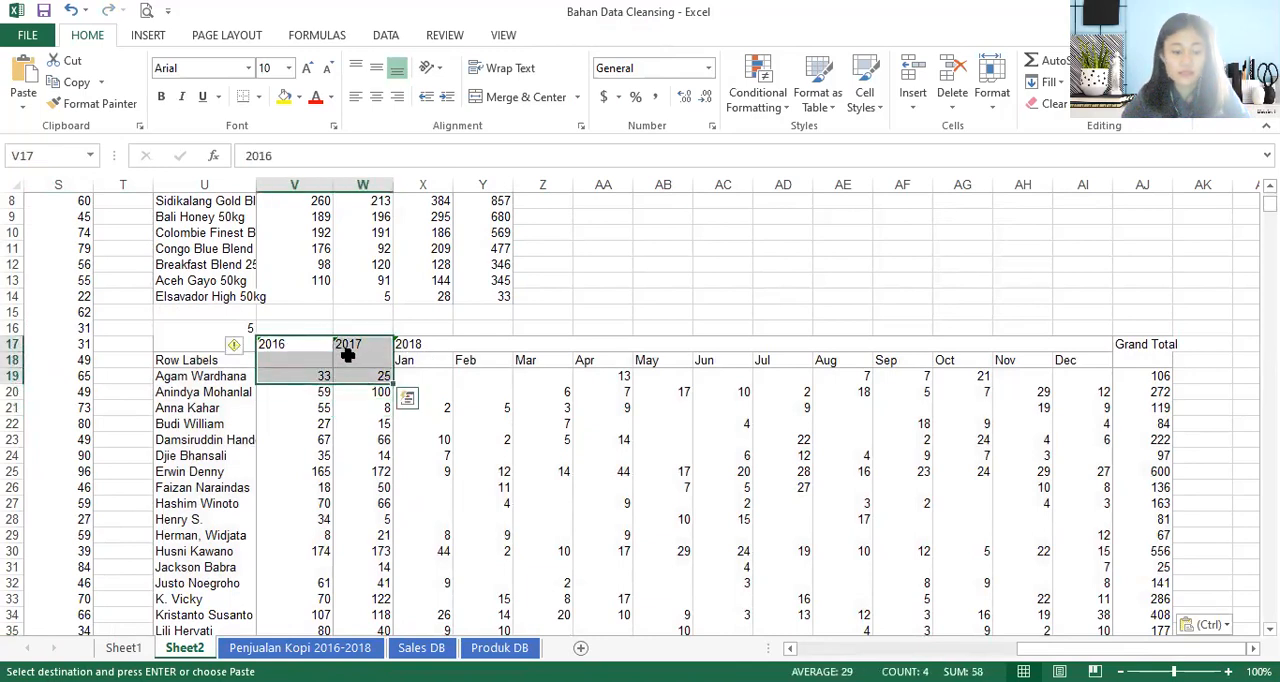
key(shift+Down)
key(shift+Down)
key(shift+Down)
key(shift+Down)
key(shift+Down)
key(shift+Down)
key(shift+Down)
key(shift+Down)
key(shift+Down)
key(shift+Down)
key(shift+Down)
key(shift+Down)
key(shift+Down)
key(shift+Down)
key(shift+Down)
key(shift+Down)
key(shift+Down)
key(shift+Down)
key(shift+Down)
key(shift+Down)
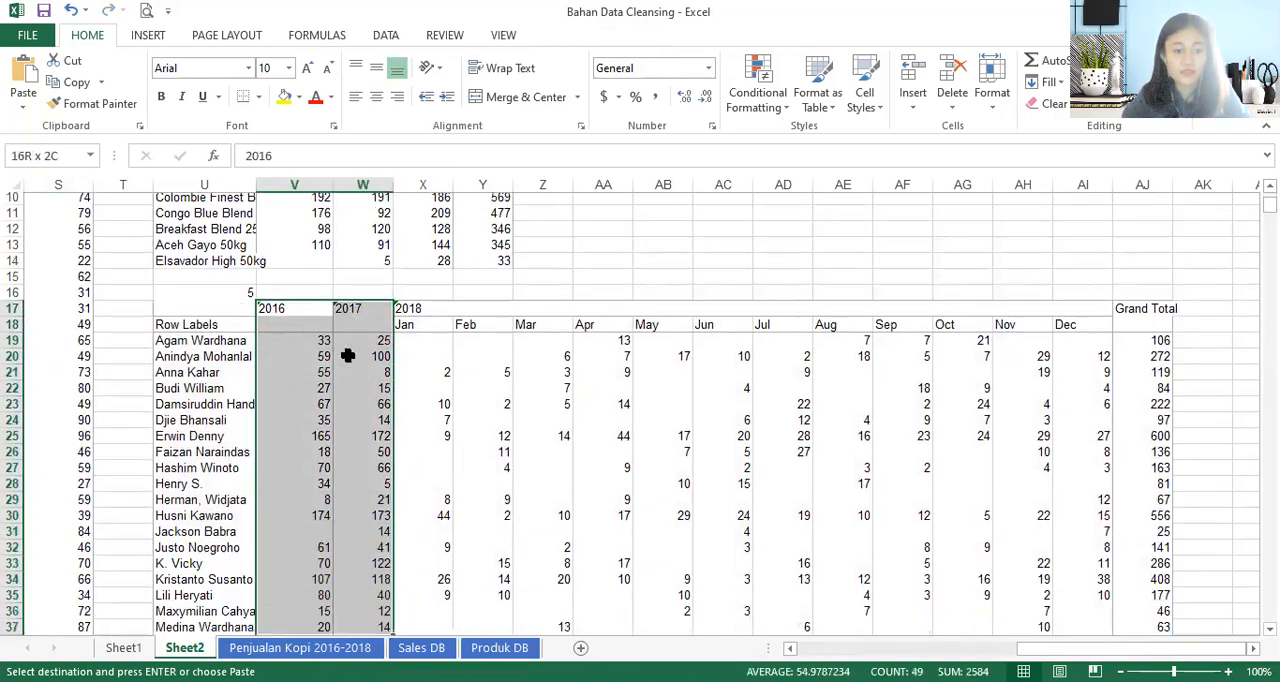
key(ctrl+shift+Down)
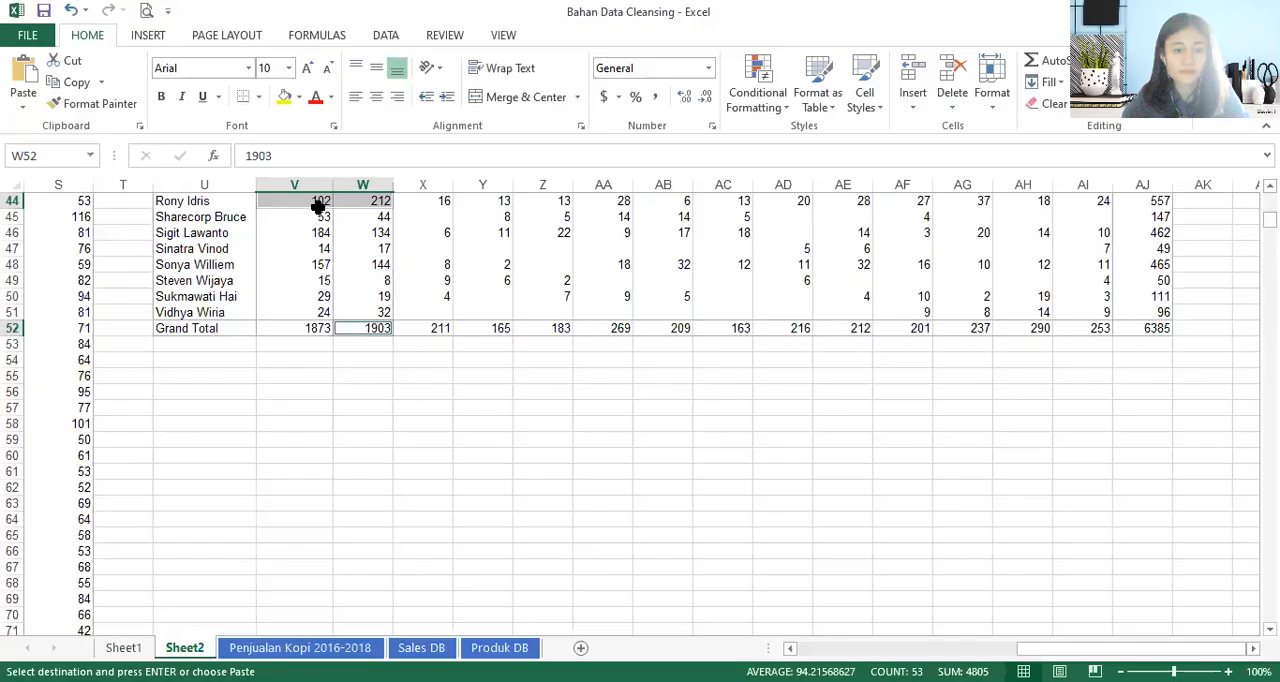
scroll(381, 295, up, 15)
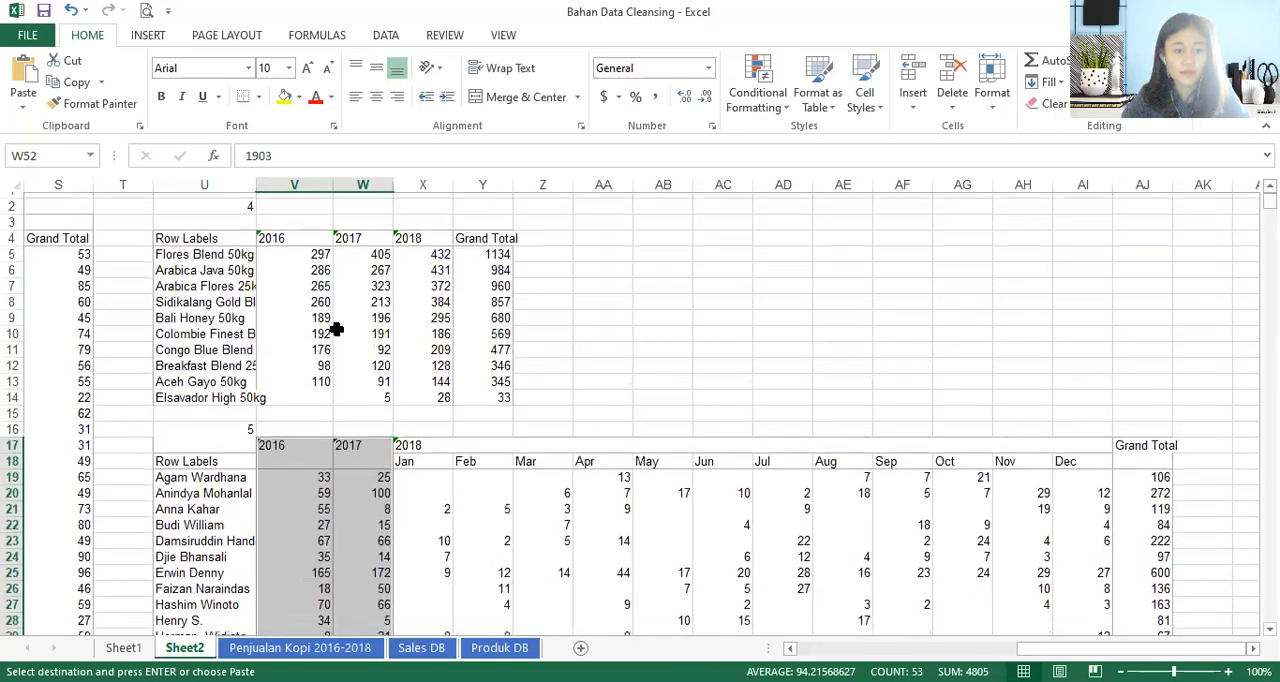
- Delete the 2016 and 2017 cells V17:W52 from the pasted salesperson table, shifting the remaining cells left
scroll(330, 325, down, 4)
click(294, 294)
drag(272, 262, 374, 598)
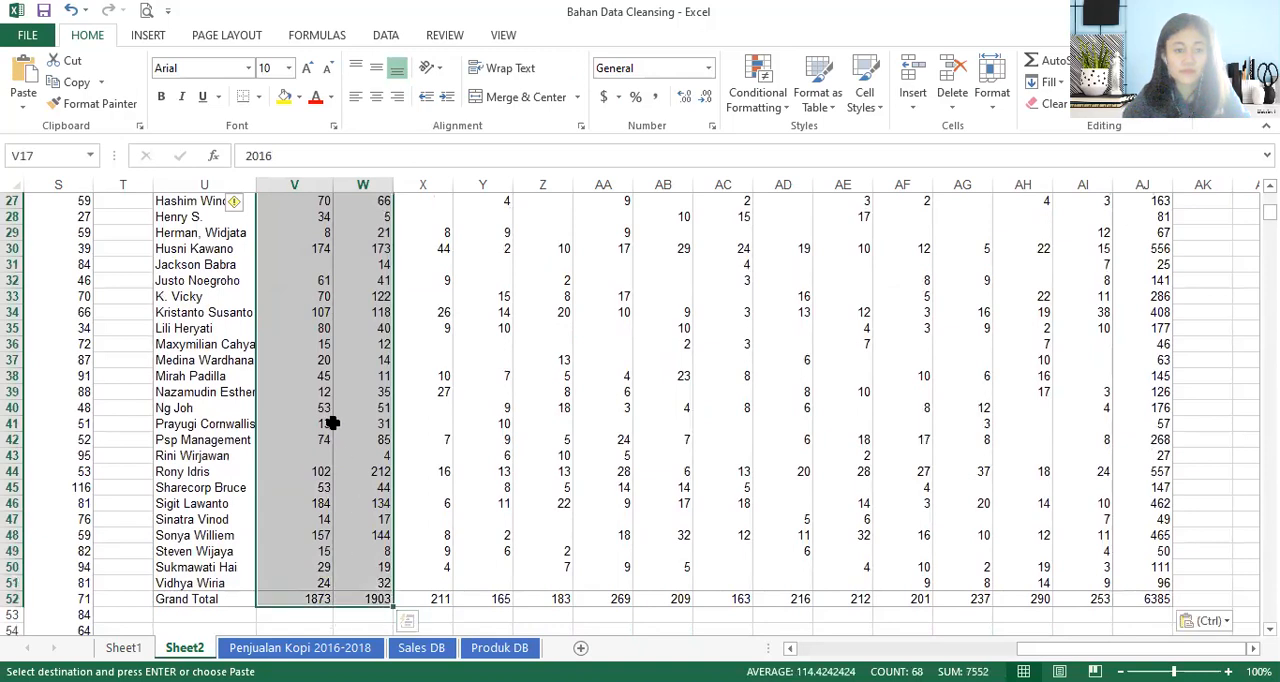
right_click(333, 424)
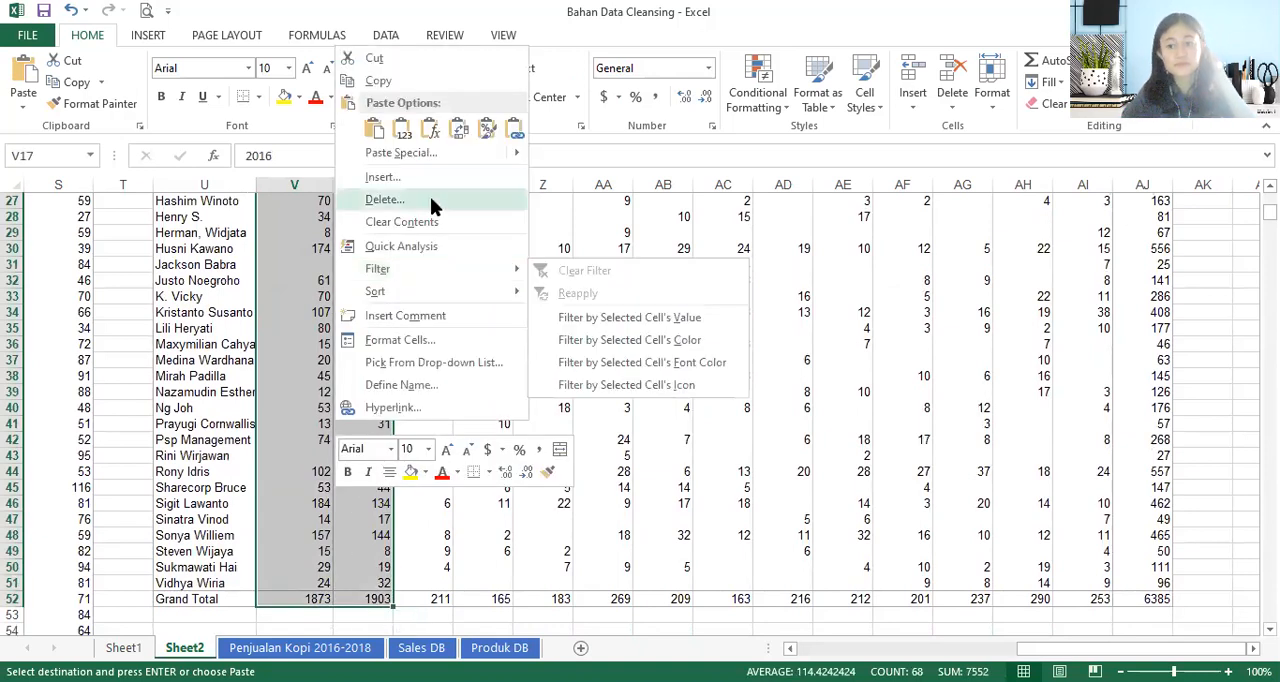
click(390, 199)
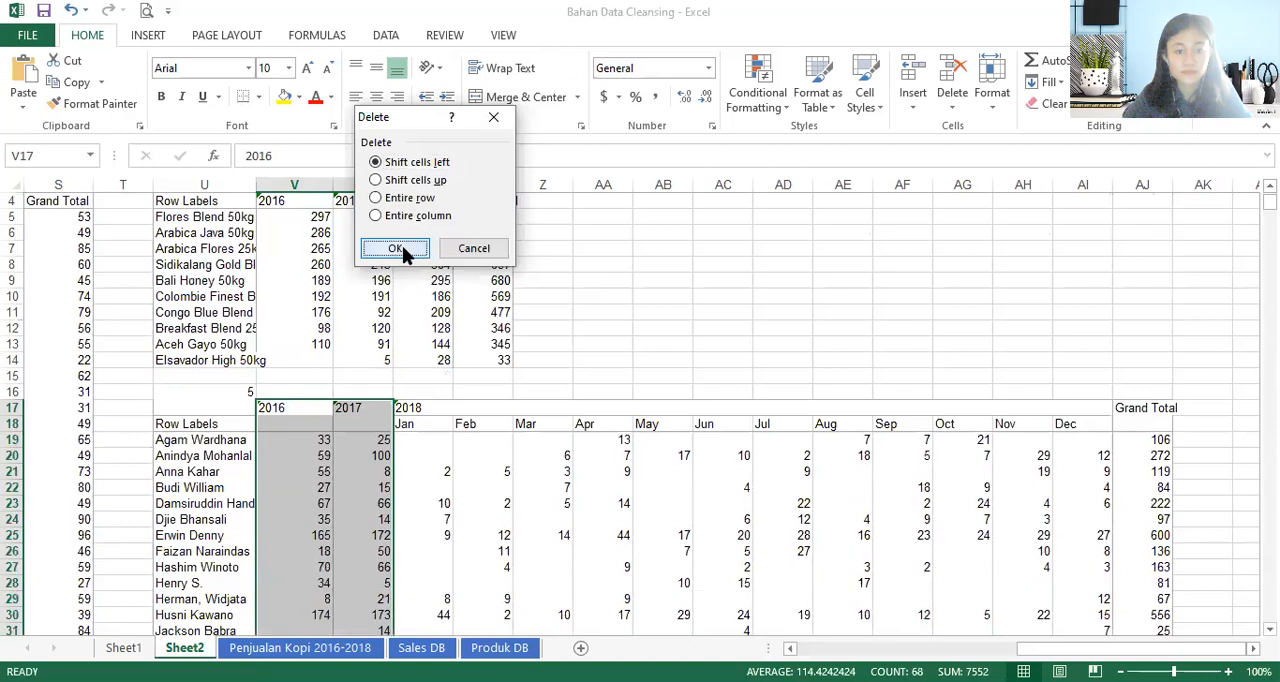
click(396, 248)
- Copy the Grand Total header from AH17 to AH18 and clear AH17, lining it up with the month headers
scroll(394, 448, down, 3)
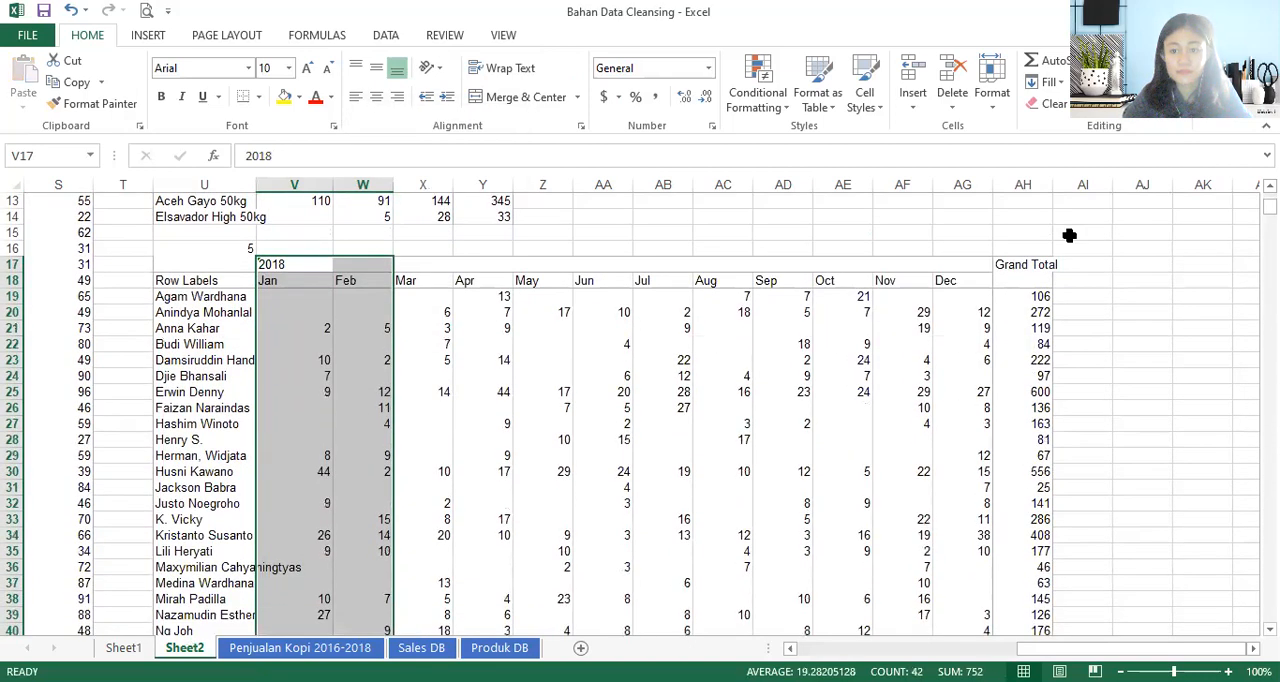
click(1028, 265)
key(ctrl+c)
click(1003, 280)
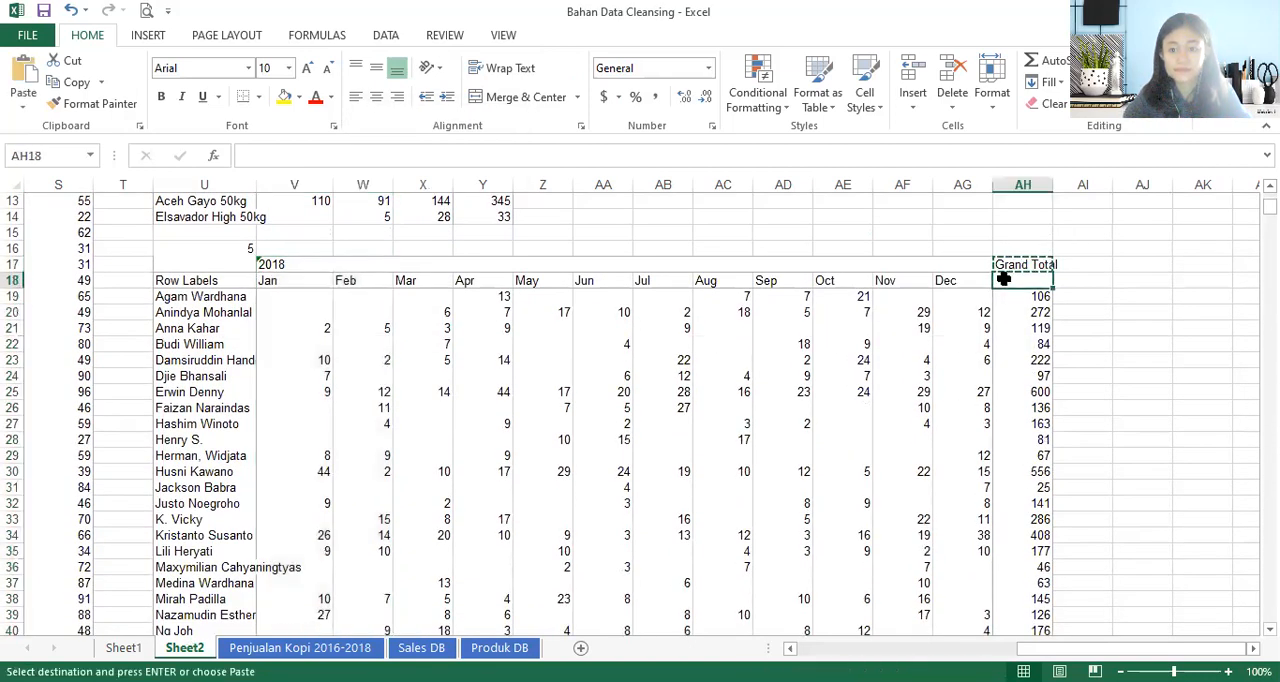
key(ctrl+v)
click(1023, 264)
click(362, 155)
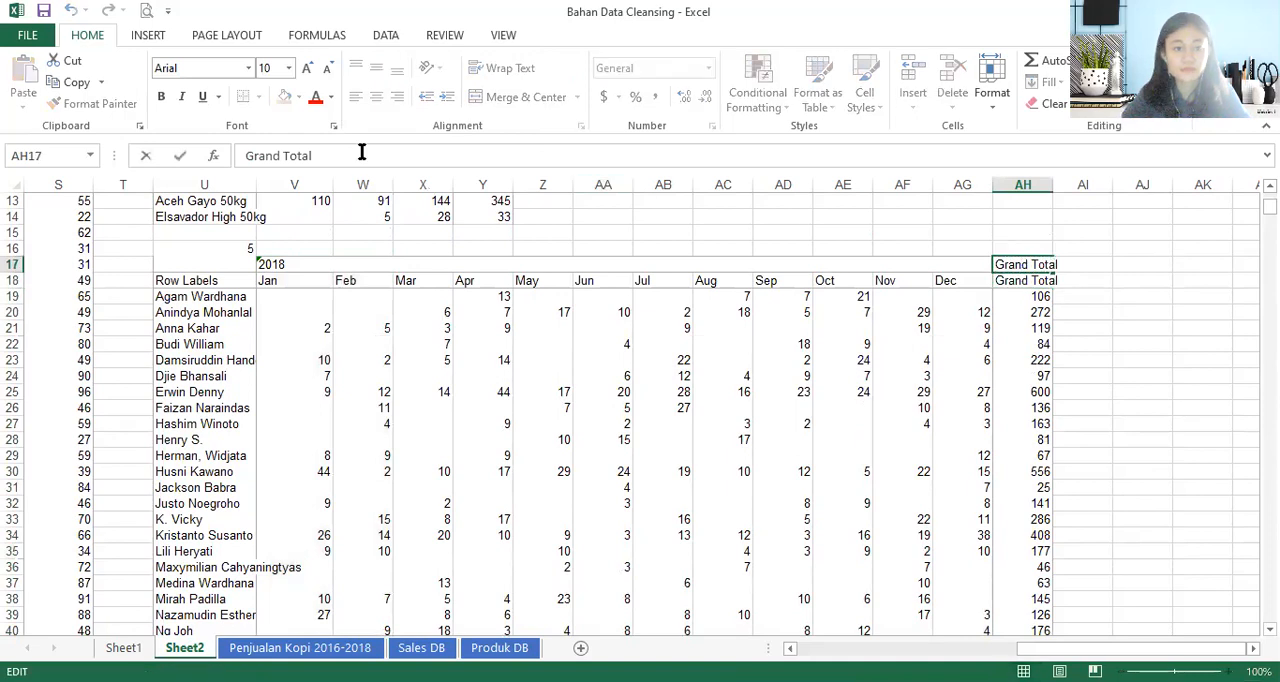
drag(362, 155, 244, 155)
key(BackSpace)
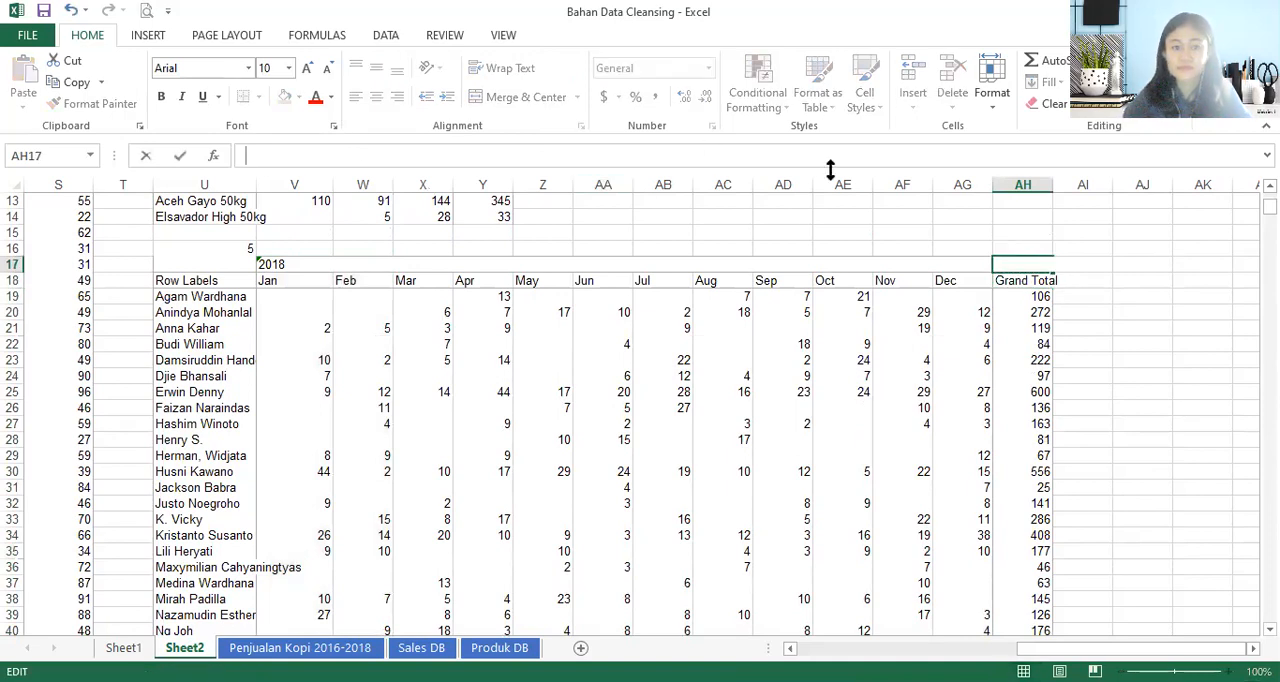
click(972, 329)
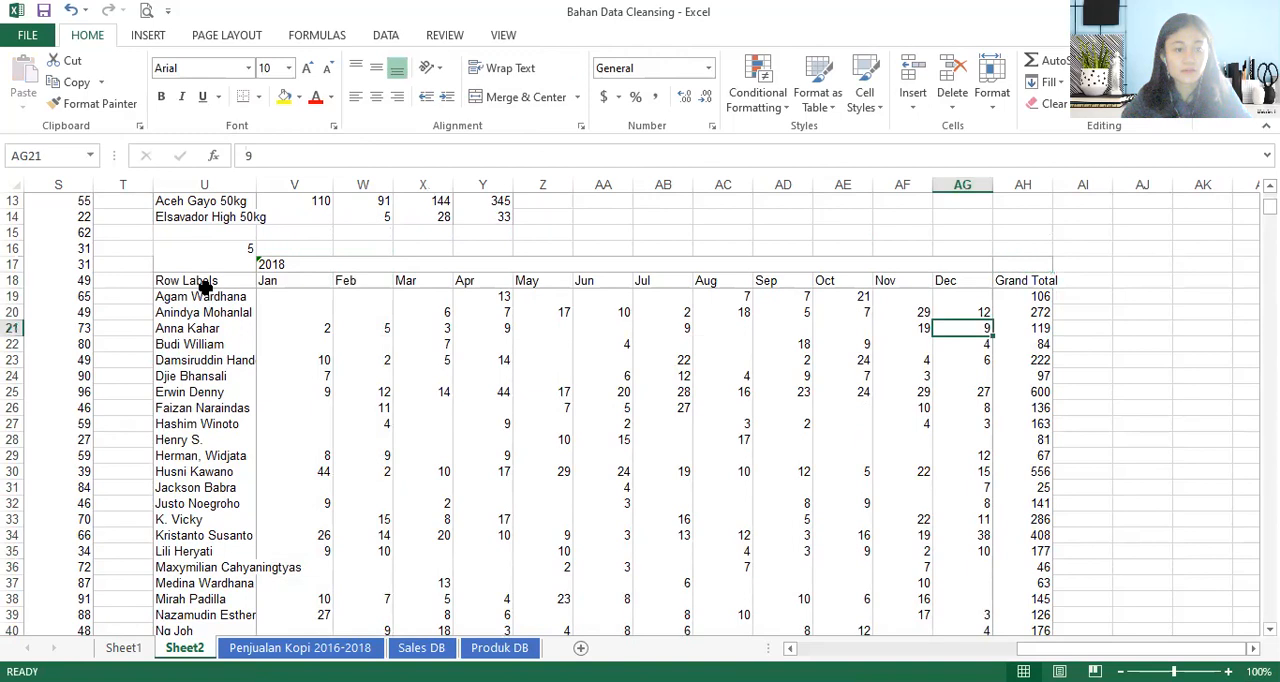
- Sort the salesperson table U18:AH52 by Grand Total from Smallest to Largest, using its header row
click(205, 283)
key(ctrl+shift+Right)
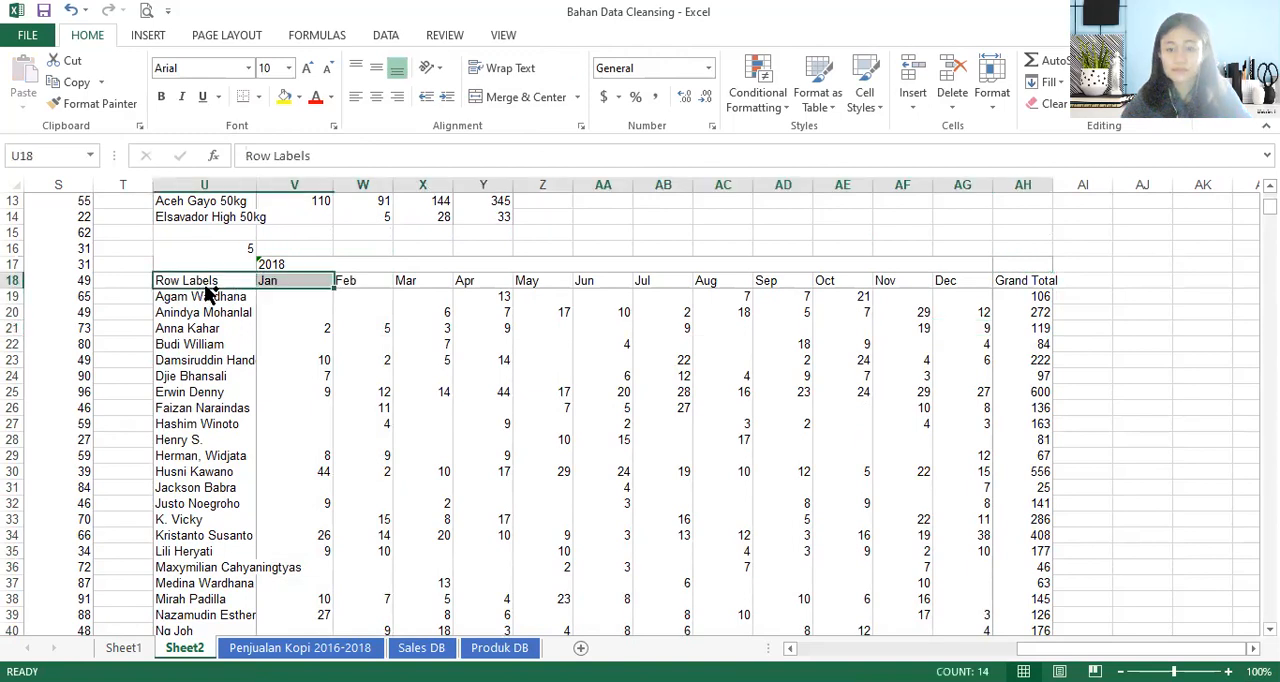
key(ctrl+shift+Down)
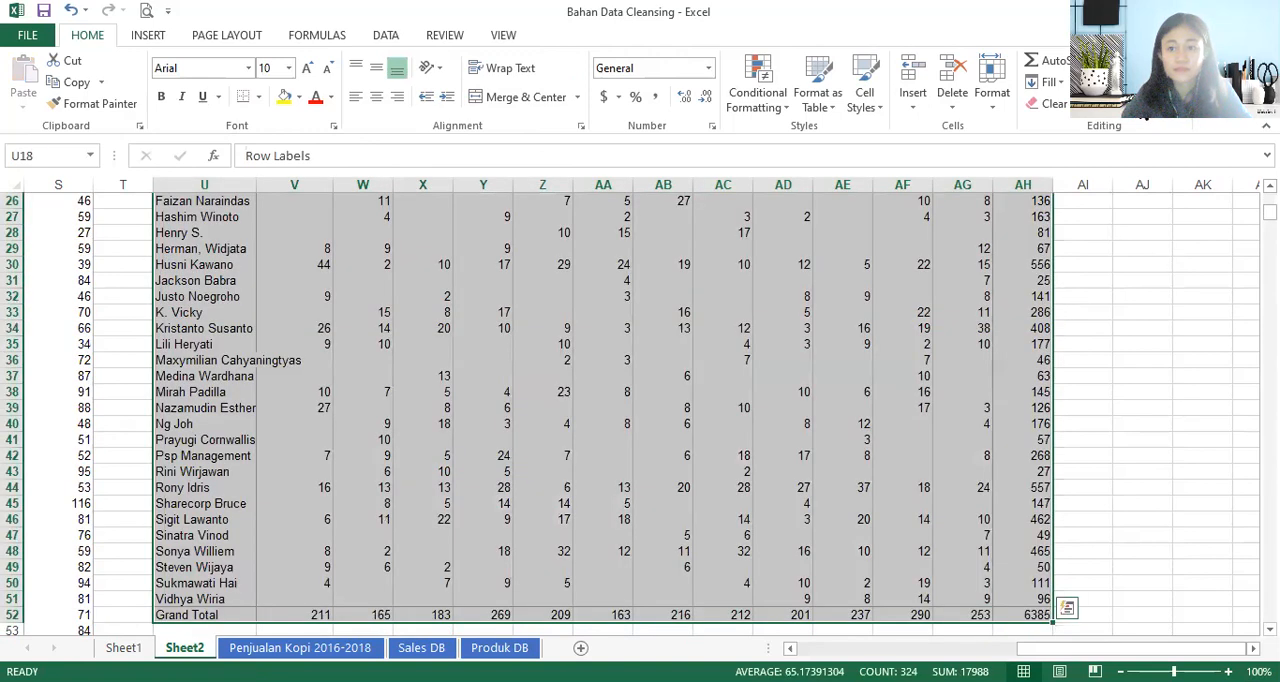
click(1168, 76)
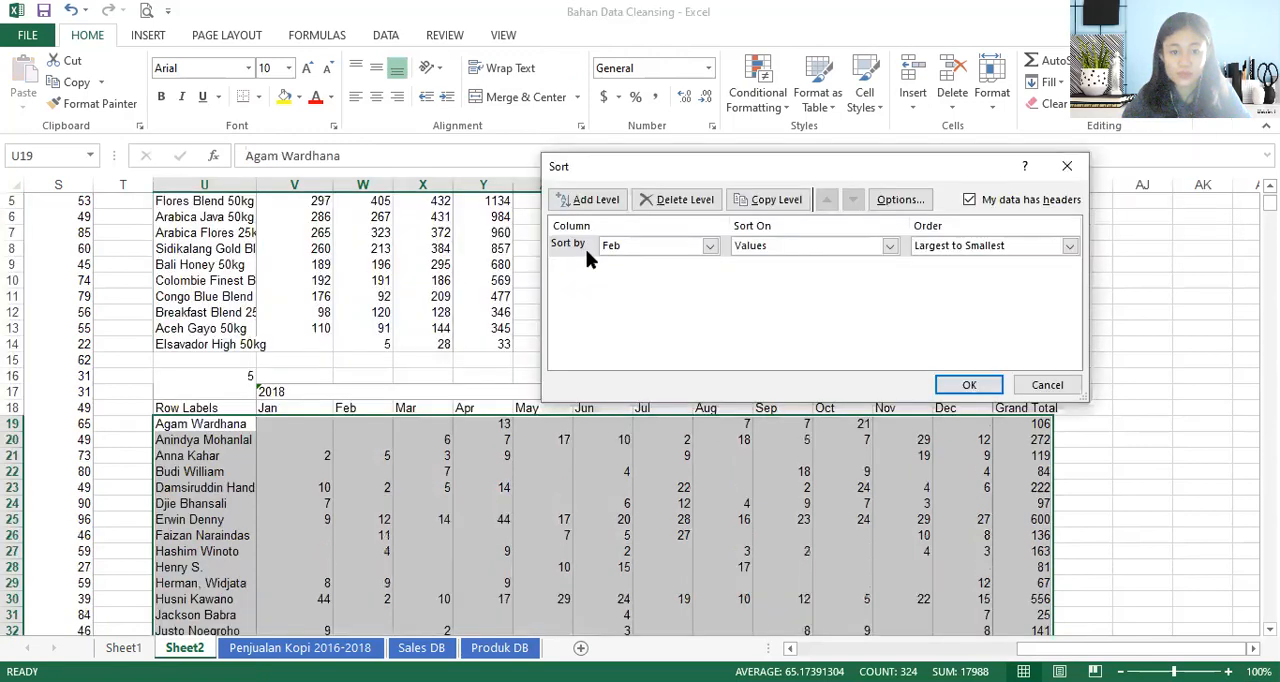
click(707, 247)
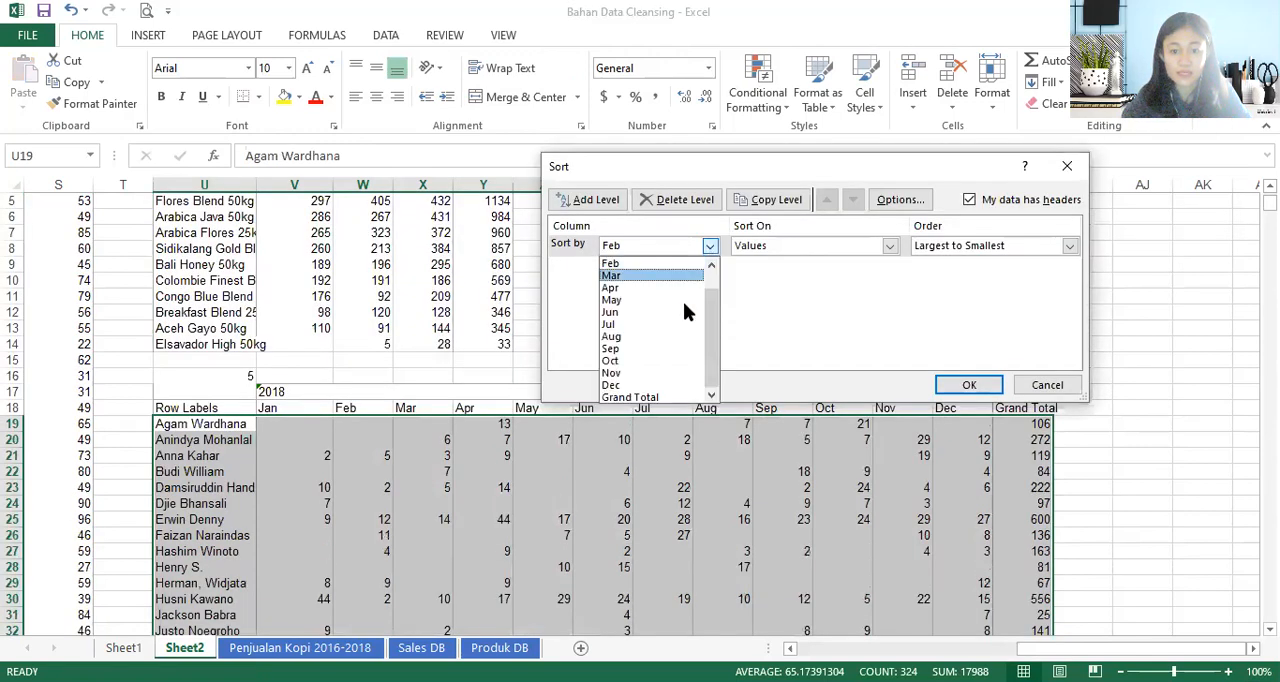
click(648, 400)
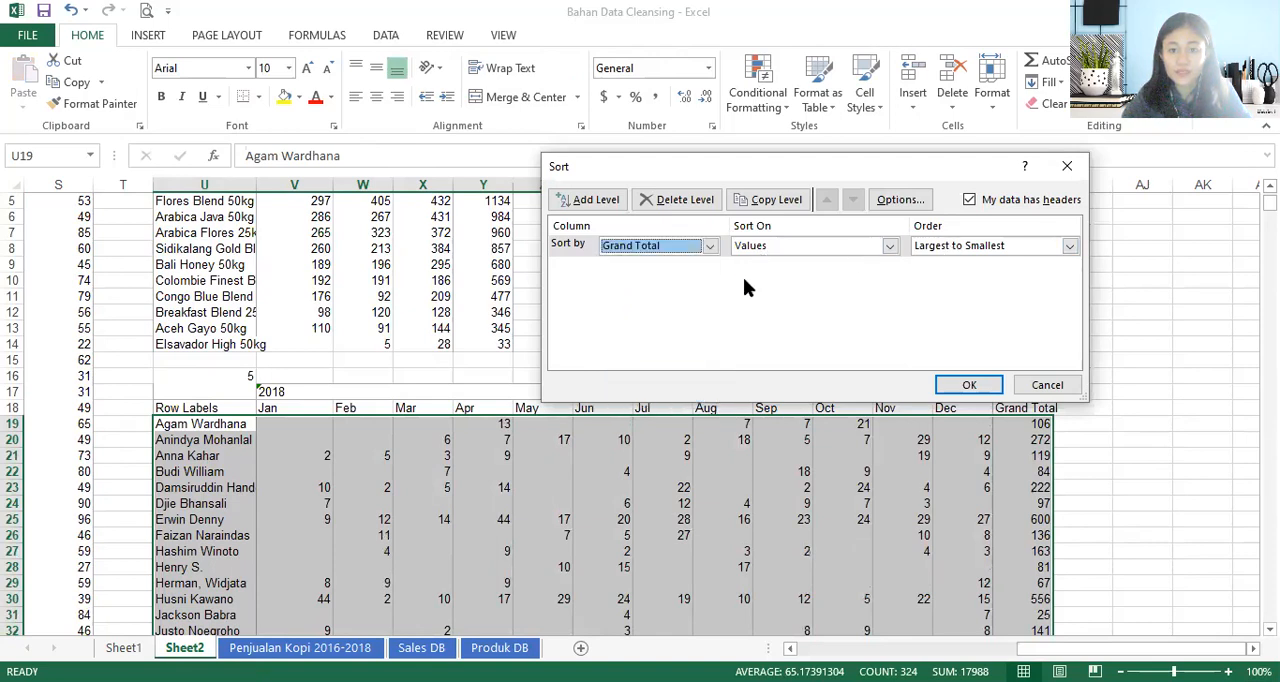
click(1066, 245)
click(1024, 259)
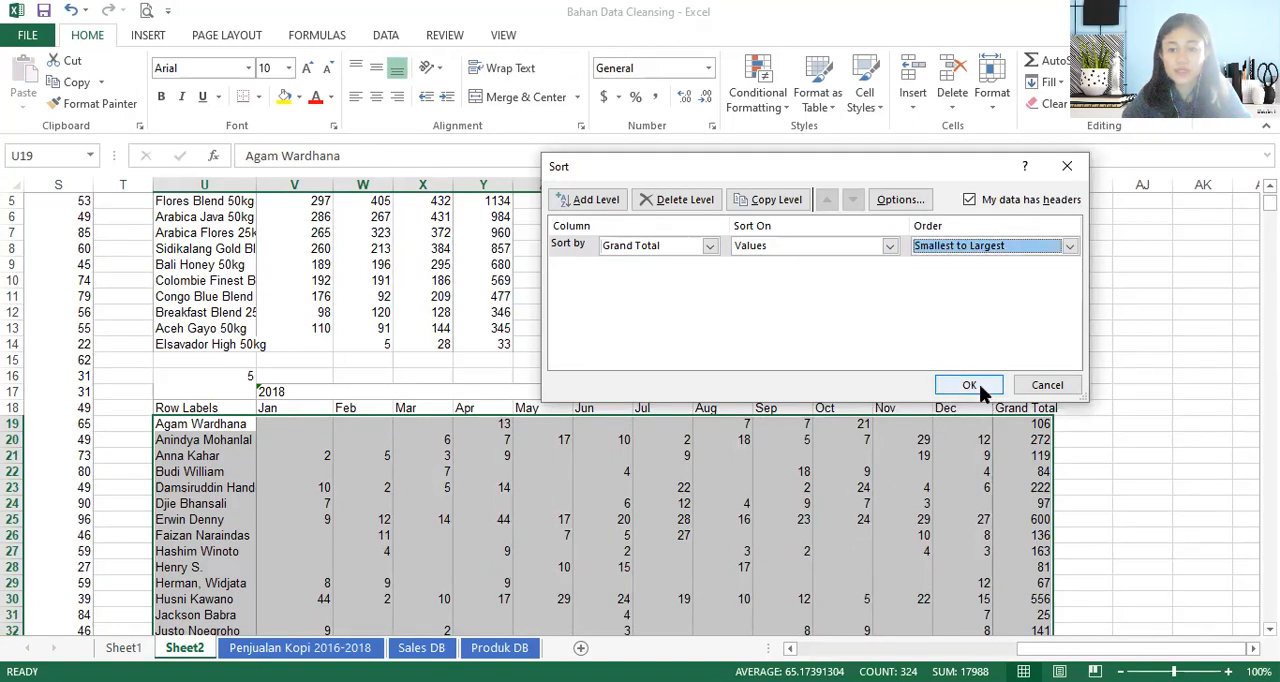
click(982, 386)
scroll(614, 514, down, 3)
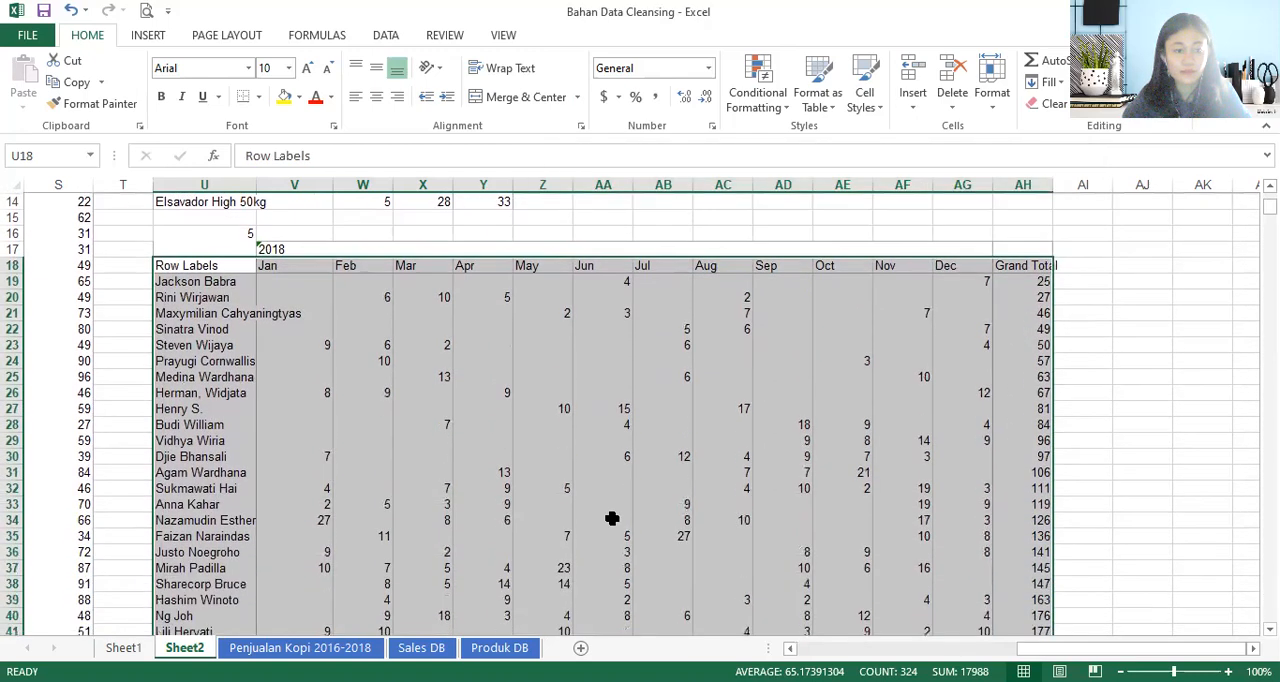
click(250, 232)
double_click(250, 232)
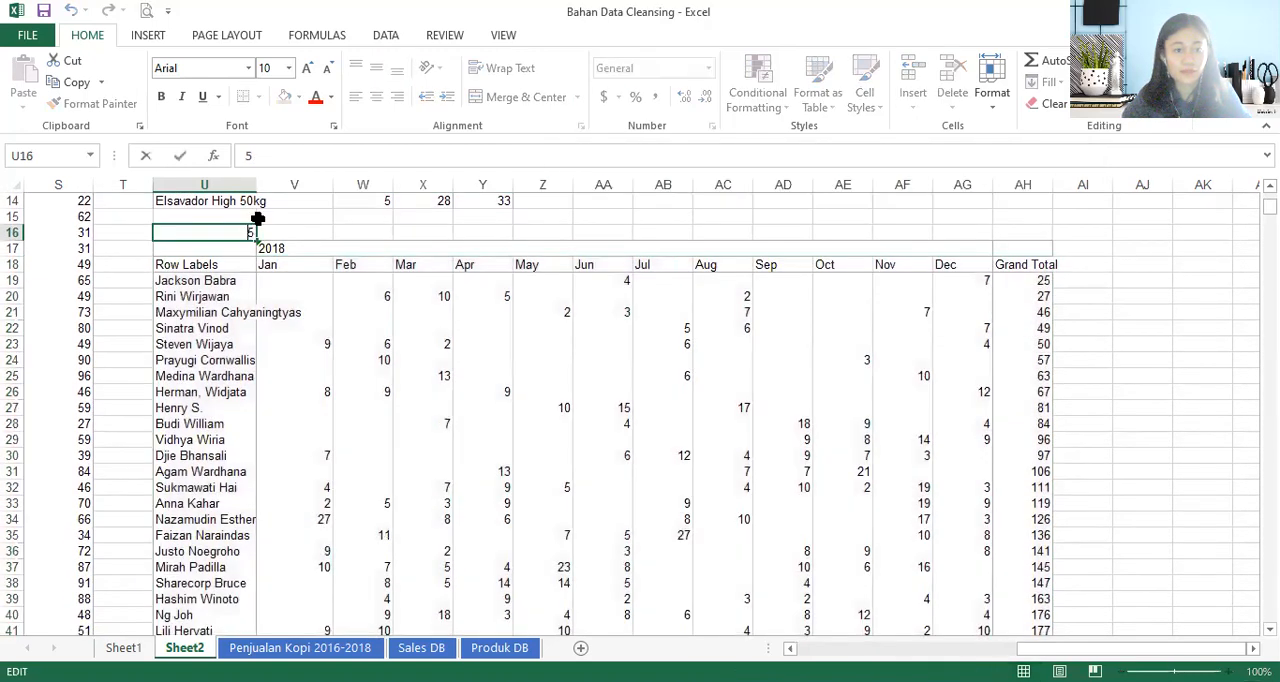
double_click(248, 156)
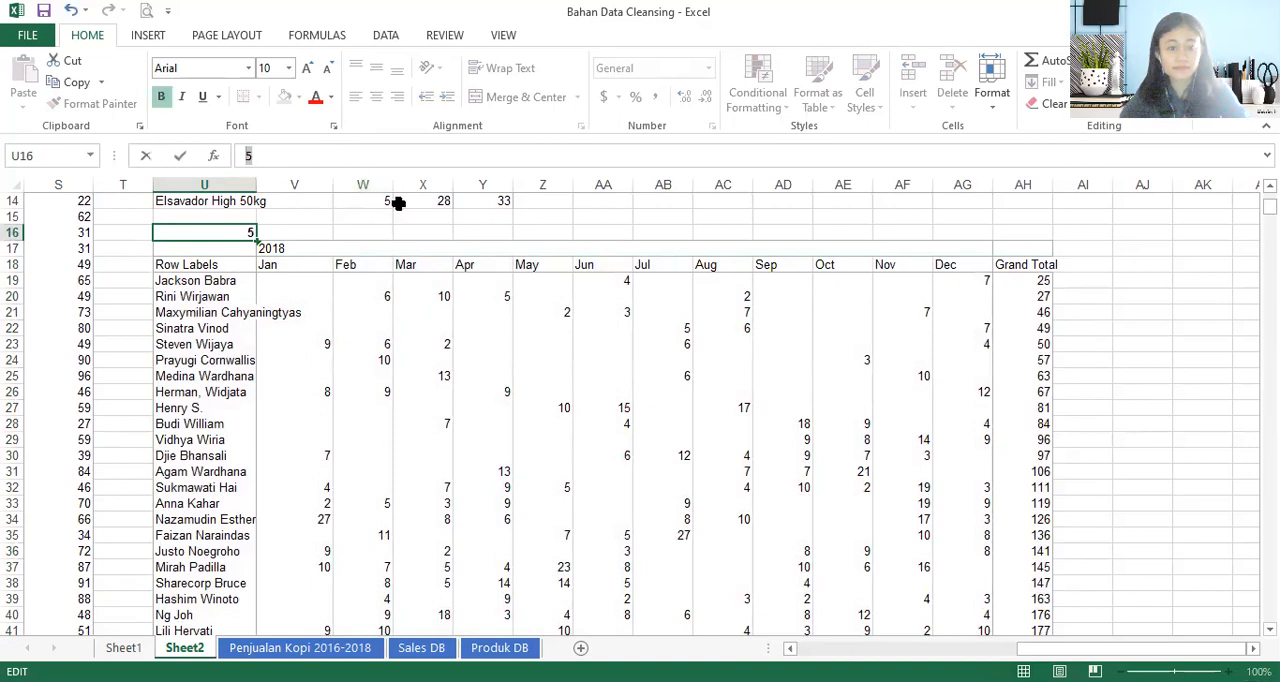
click(423, 360)
click(206, 283)
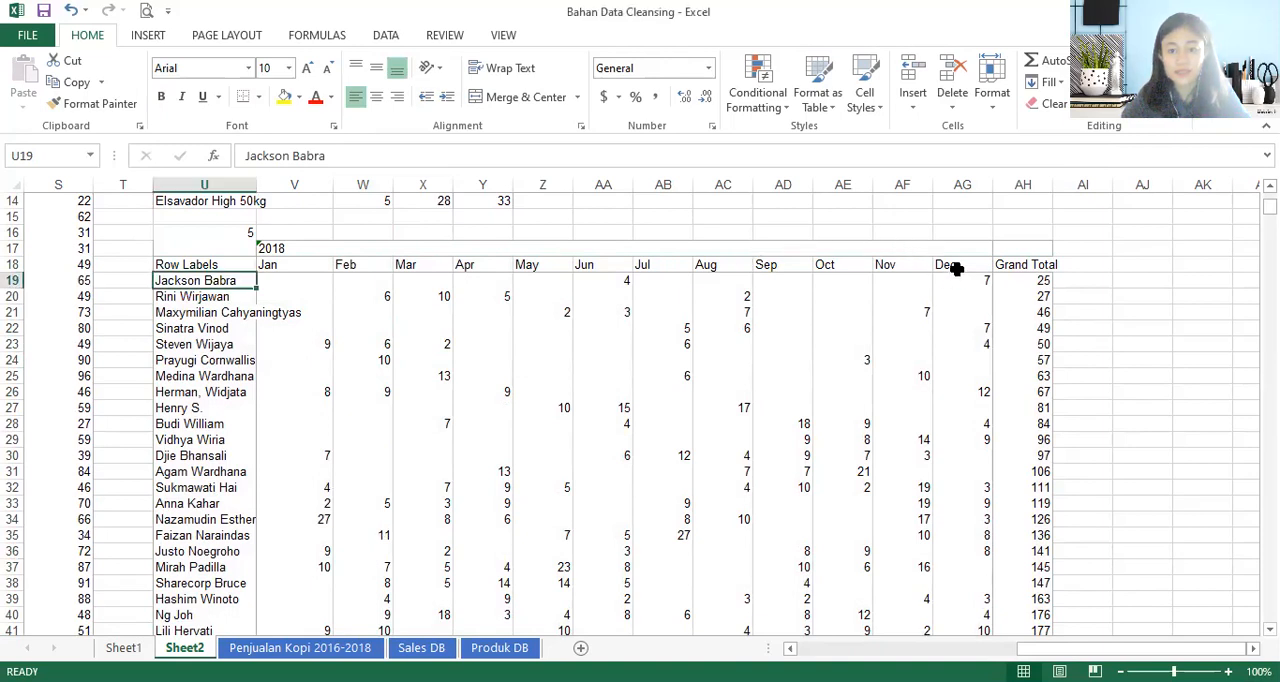
- Select the entire Oct, Nov and Dec columns, AE through AG, of the 2018 salesperson table
drag(955, 268, 837, 287)
drag(834, 186, 893, 187)
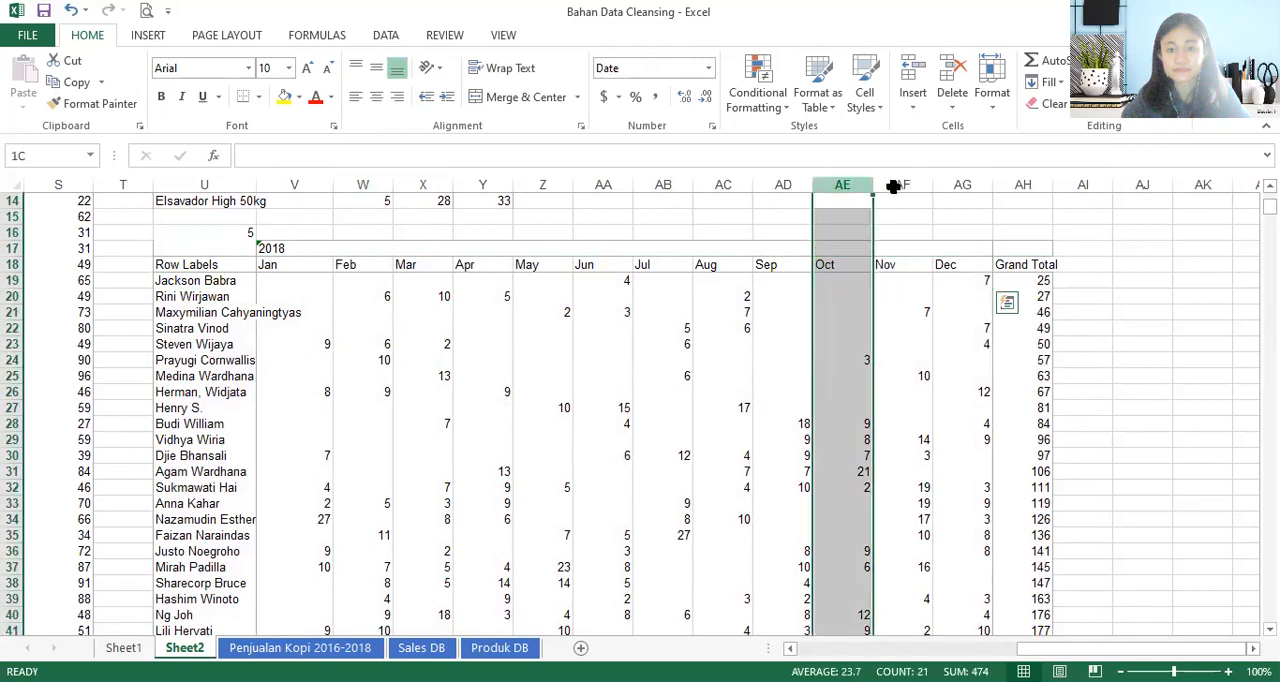
click(679, 311)
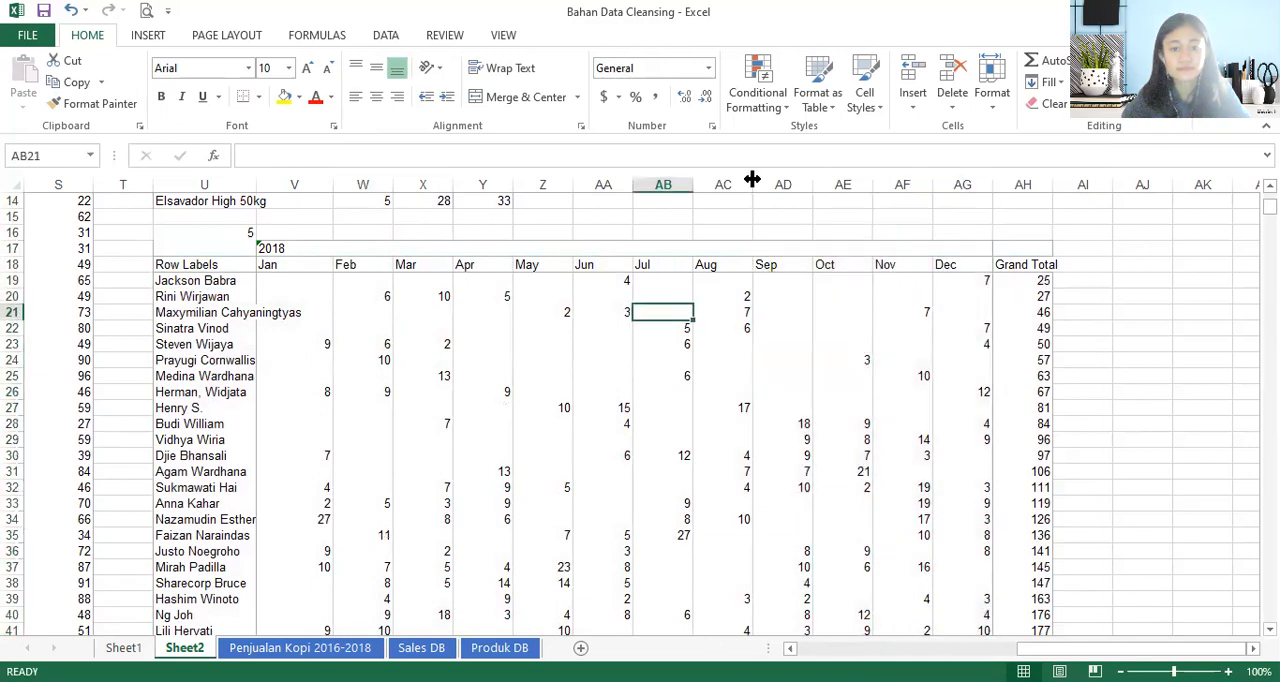
click(845, 186)
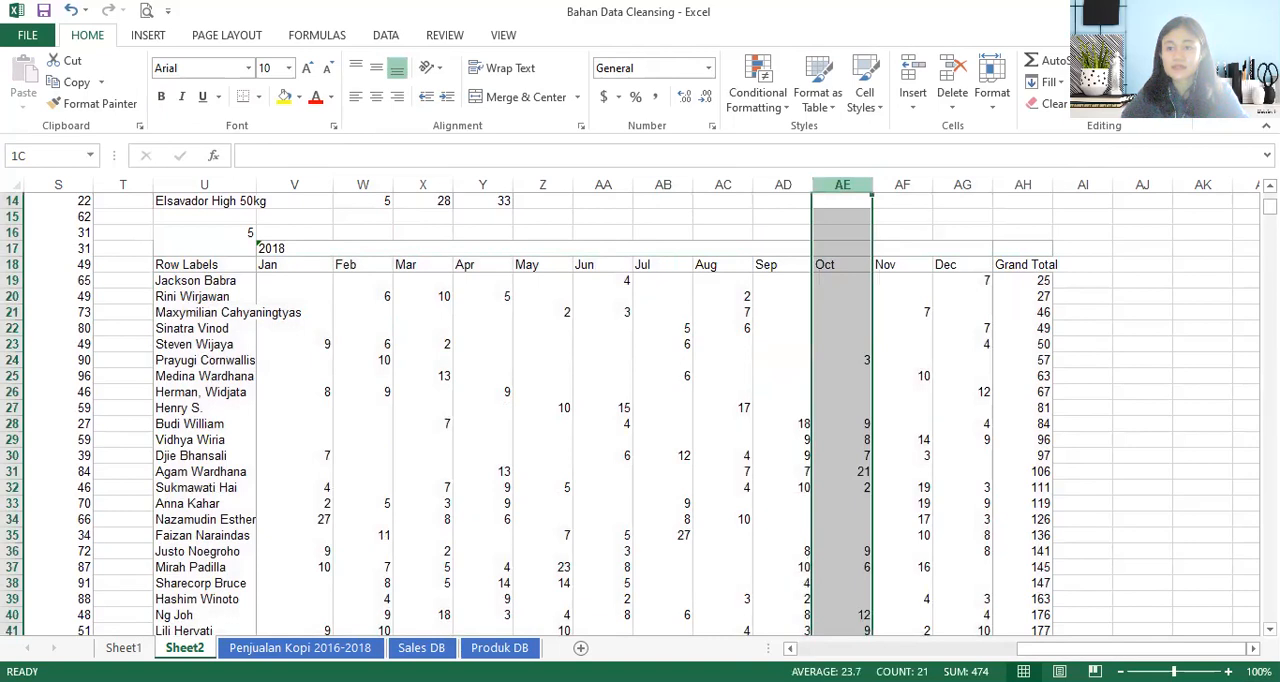
key(shift+Right)
key(shift+Right)
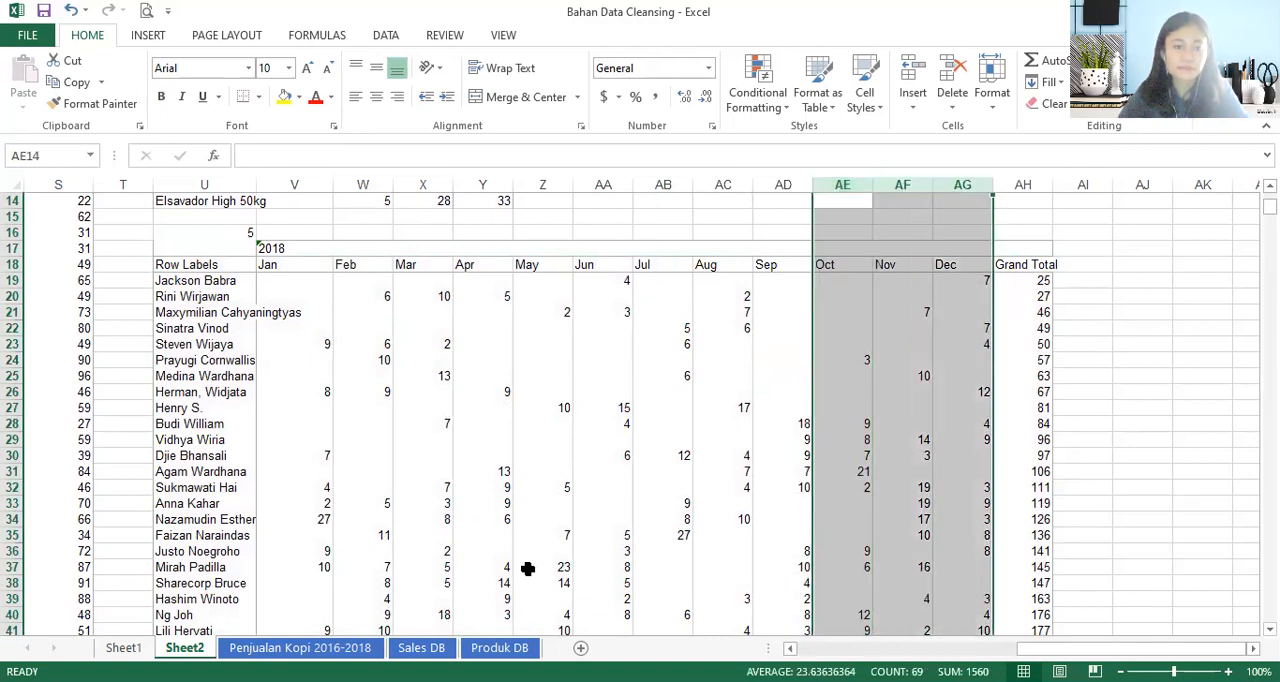